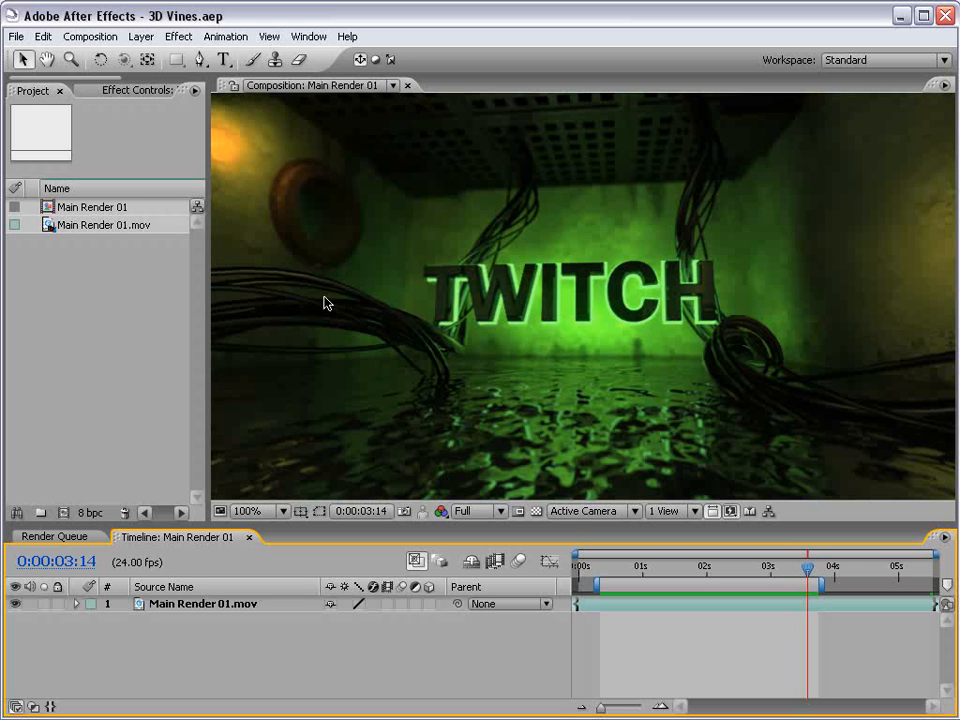
Scrub through the Main Render 01 timeline to review the rendered TWITCH animation.
{"action": "left_click_drag", "start_coordinate": [619, 576], "coordinate": [798, 577]}
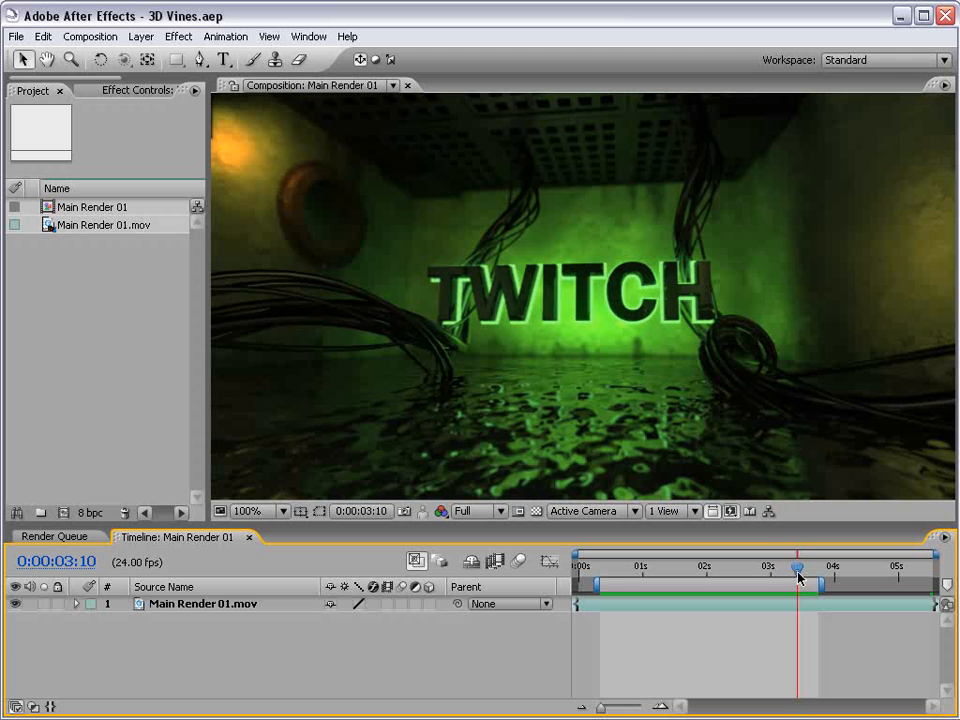
{"action": "left_click_drag", "start_coordinate": [675, 560], "coordinate": [786, 571]}
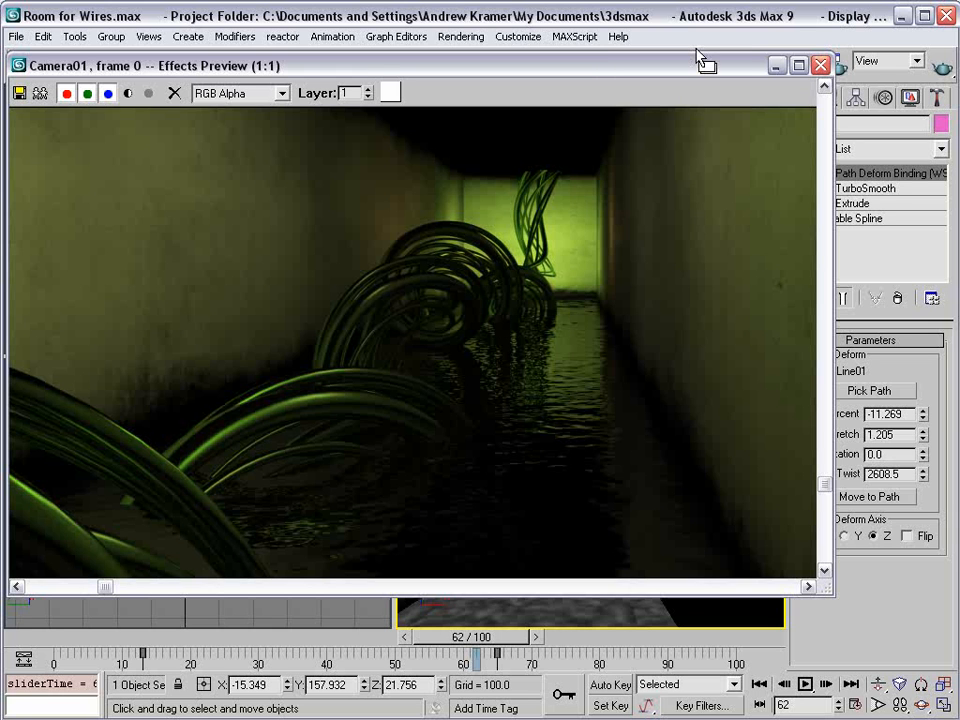
Close the effects preview, scrub the wire animation back to frame 37 and clear the selection.
{"action": "left_click", "coordinate": [820, 65]}
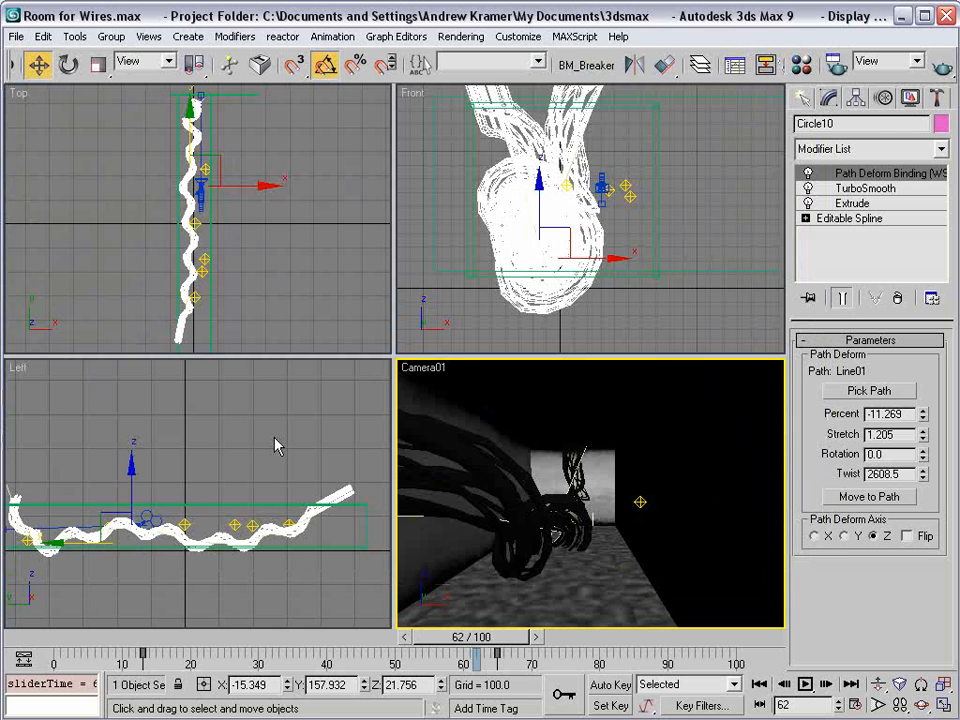
{"action": "left_click_drag", "start_coordinate": [490, 650], "coordinate": [307, 658]}
{"action": "left_click", "coordinate": [465, 318]}
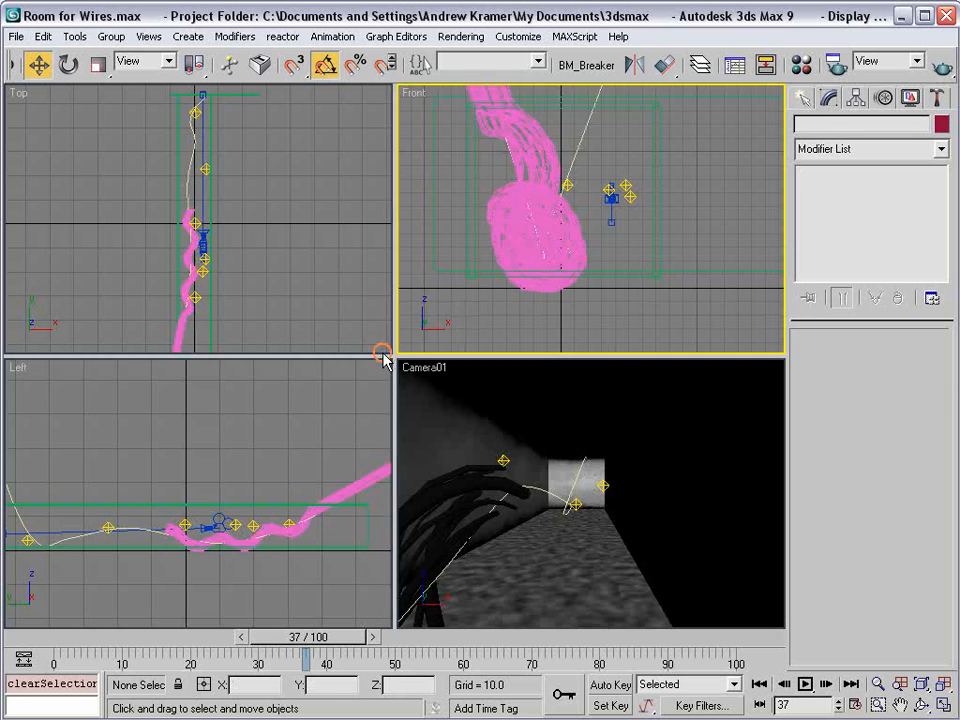
{"action": "left_click", "coordinate": [370, 408]}
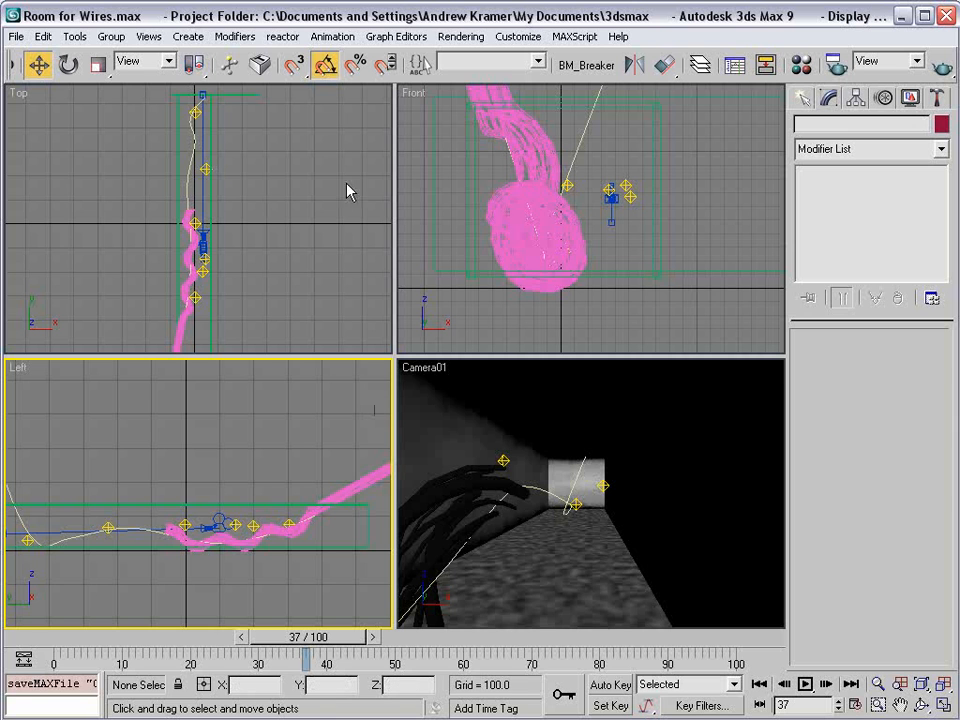
Reset 3ds Max to a new empty scene.
{"action": "left_click", "coordinate": [16, 36]}
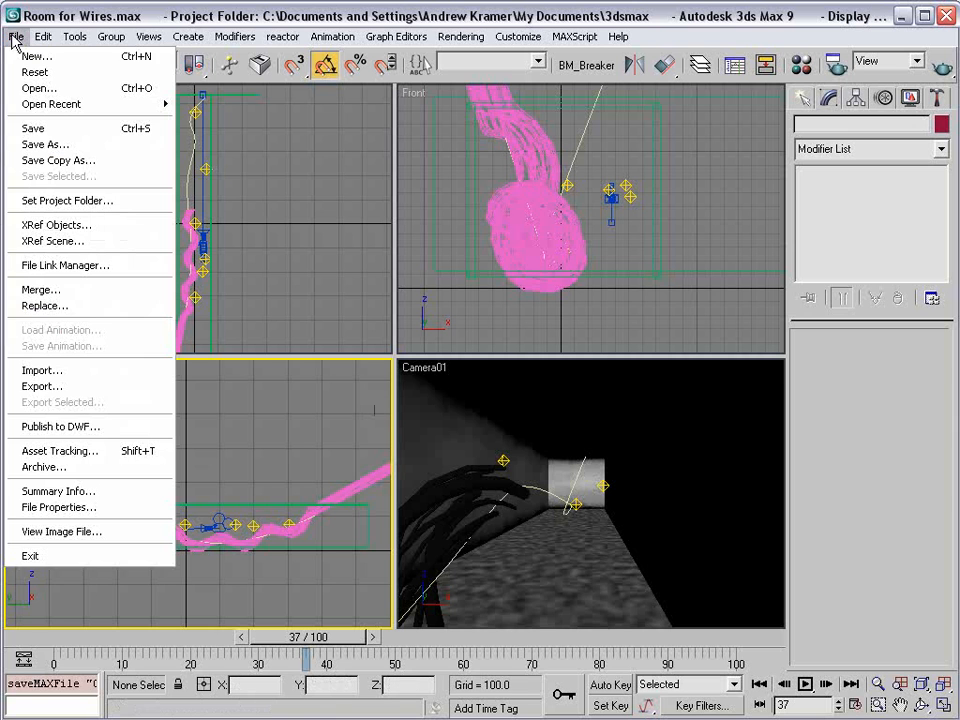
{"action": "left_click", "coordinate": [28, 72]}
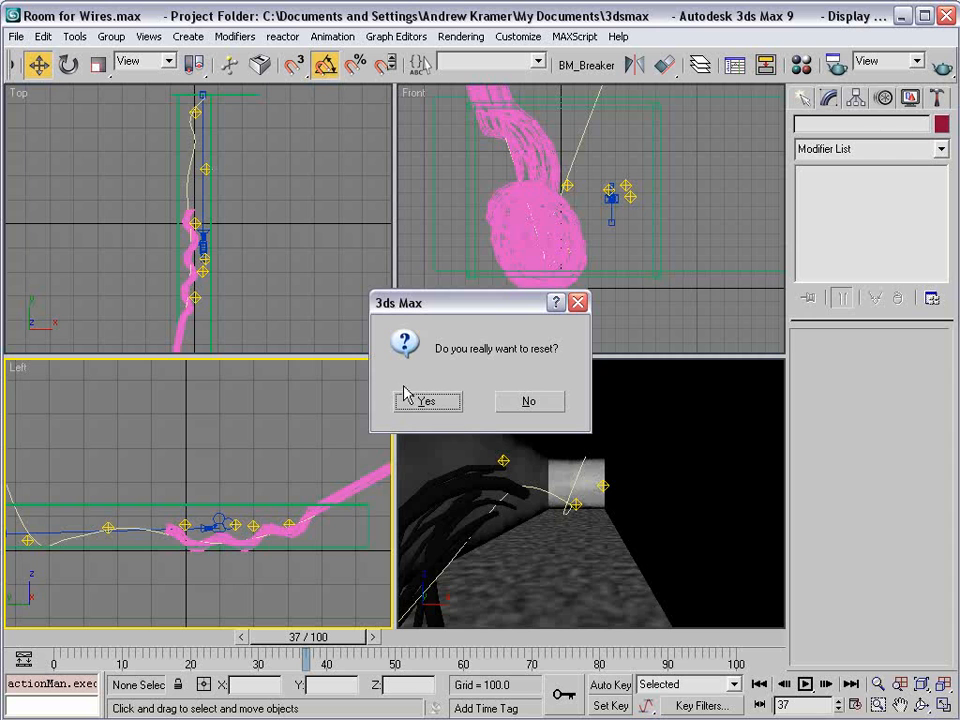
{"action": "left_click", "coordinate": [427, 407]}
{"action": "left_click", "coordinate": [469, 246]}
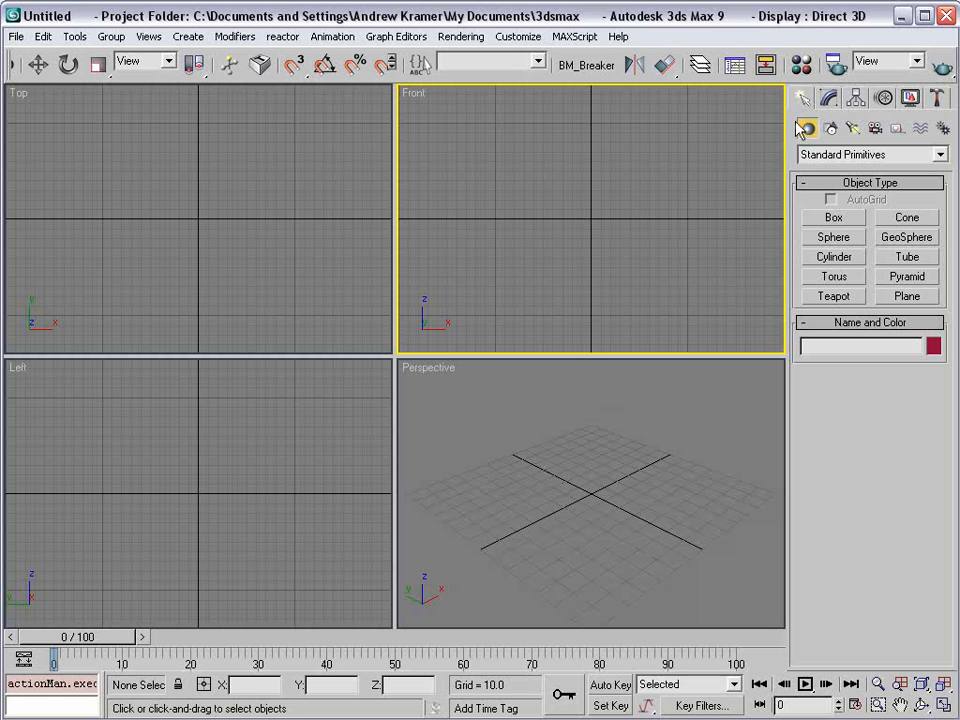
Create a long, thin floor box in the Perspective view, about 266 long, 92 wide and -2.5 high.
{"action": "left_click", "coordinate": [836, 217]}
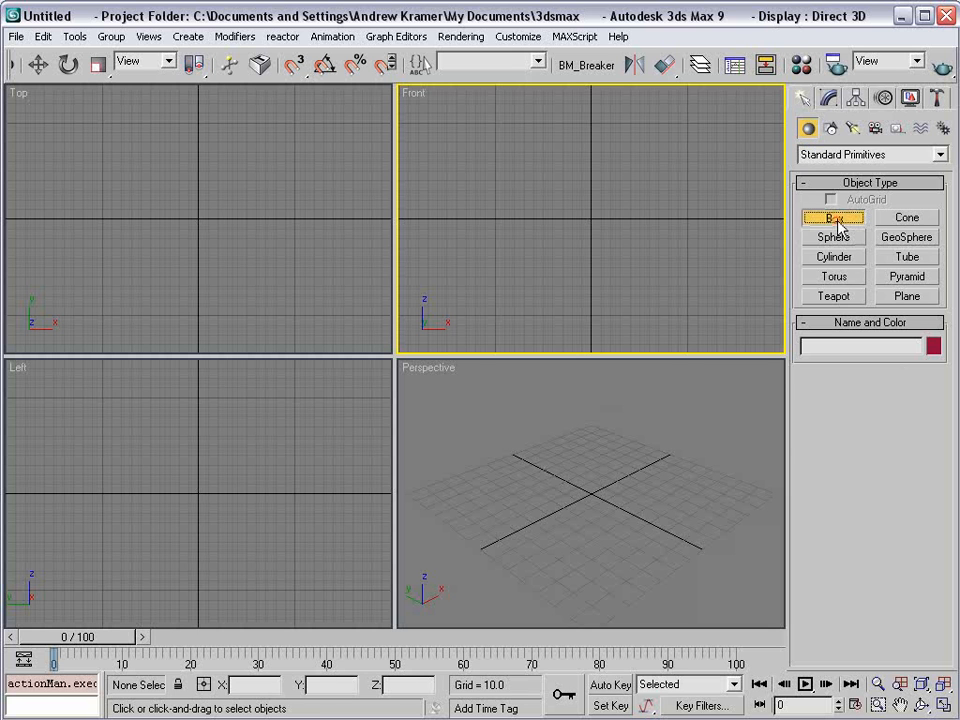
{"action": "left_click", "coordinate": [708, 520]}
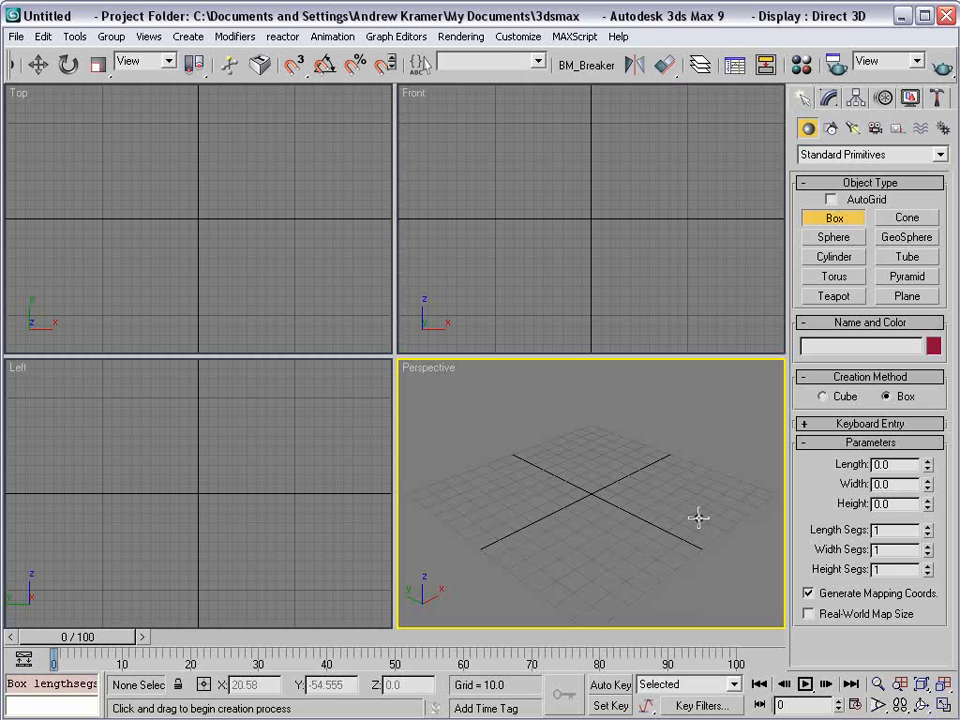
{"action": "middle_click_drag", "start_coordinate": [705, 515], "coordinate": [570, 465], "text": "alt"}
{"action": "scroll", "coordinate": [569, 463], "scroll_direction": "up", "scroll_amount": 3}
{"action": "scroll", "coordinate": [589, 504], "scroll_direction": "down", "scroll_amount": 4}
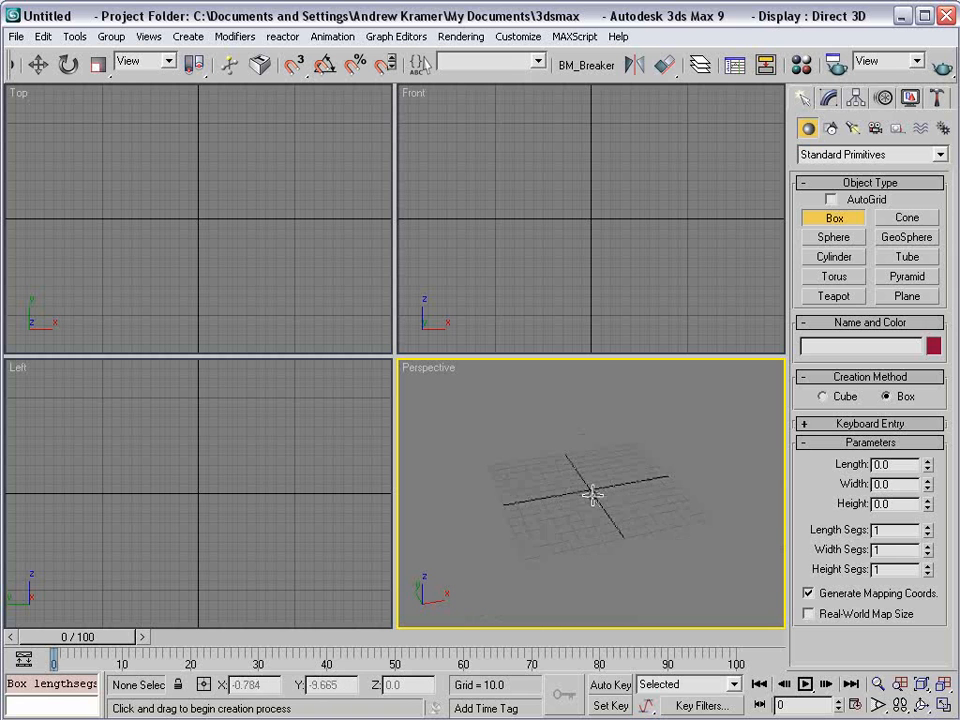
{"action": "middle_click_drag", "start_coordinate": [574, 549], "coordinate": [561, 526]}
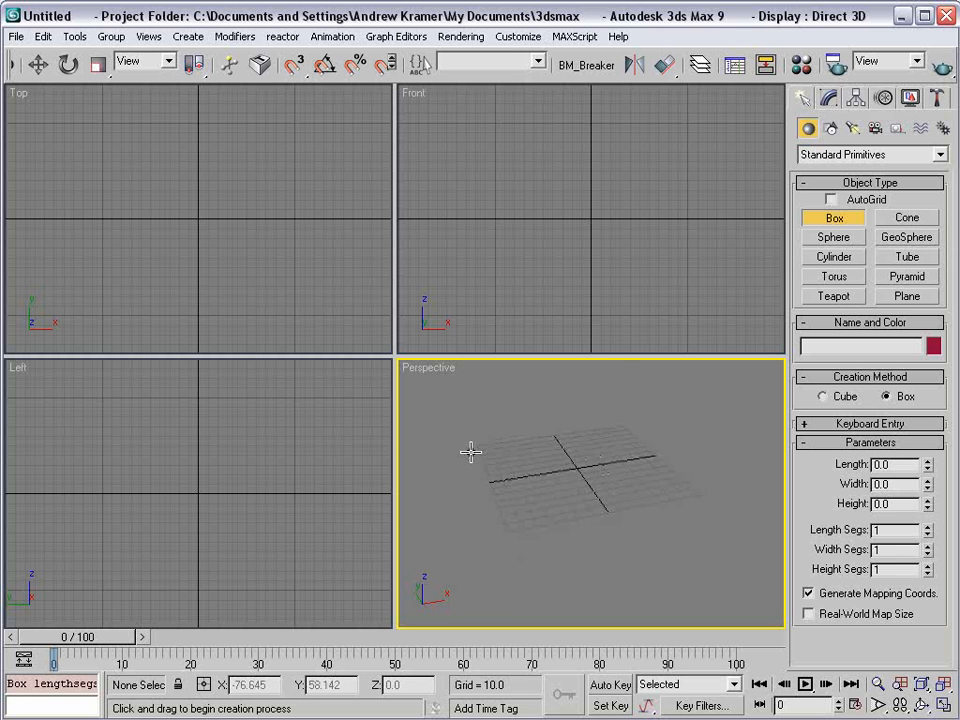
{"action": "left_click_drag", "start_coordinate": [480, 447], "coordinate": [754, 646]}
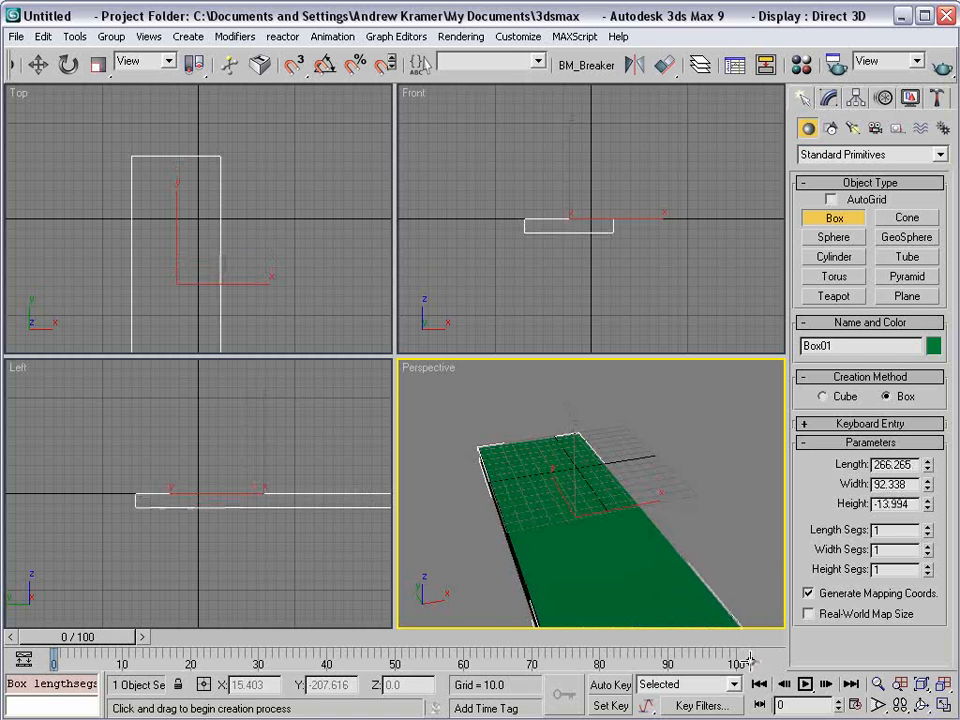
{"action": "left_click", "coordinate": [750, 648]}
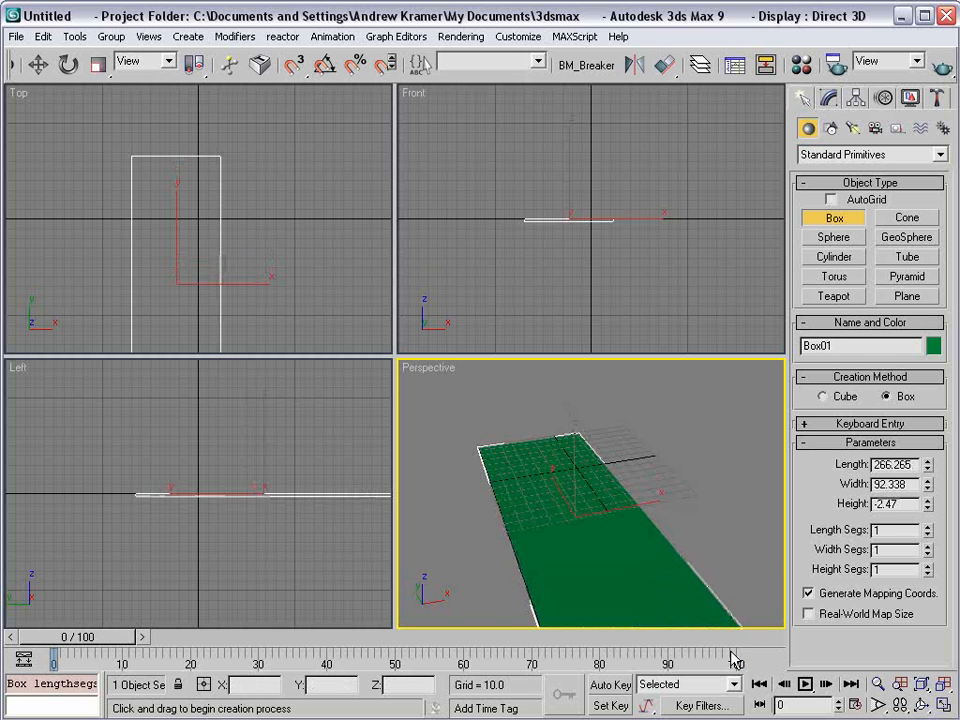
{"action": "scroll", "coordinate": [612, 508], "scroll_direction": "down", "scroll_amount": 3}
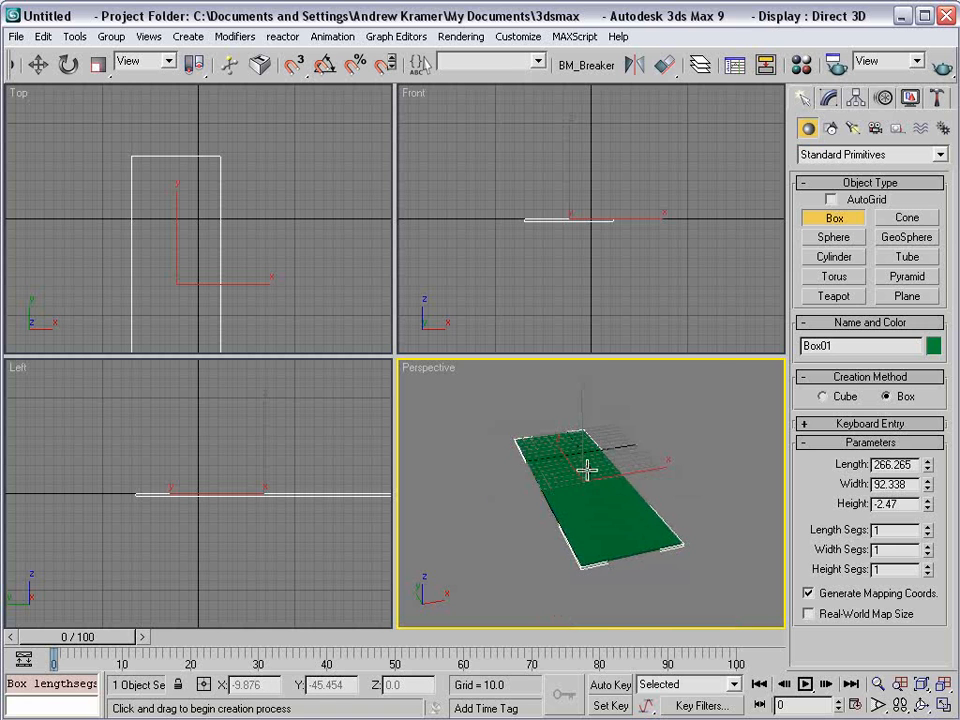
Move the floor box about 22.8 units along X so its width is centred on the grid.
{"action": "right_click", "coordinate": [589, 479]}
{"action": "left_click", "coordinate": [609, 495]}
{"action": "left_click_drag", "start_coordinate": [623, 474], "coordinate": [642, 480]}
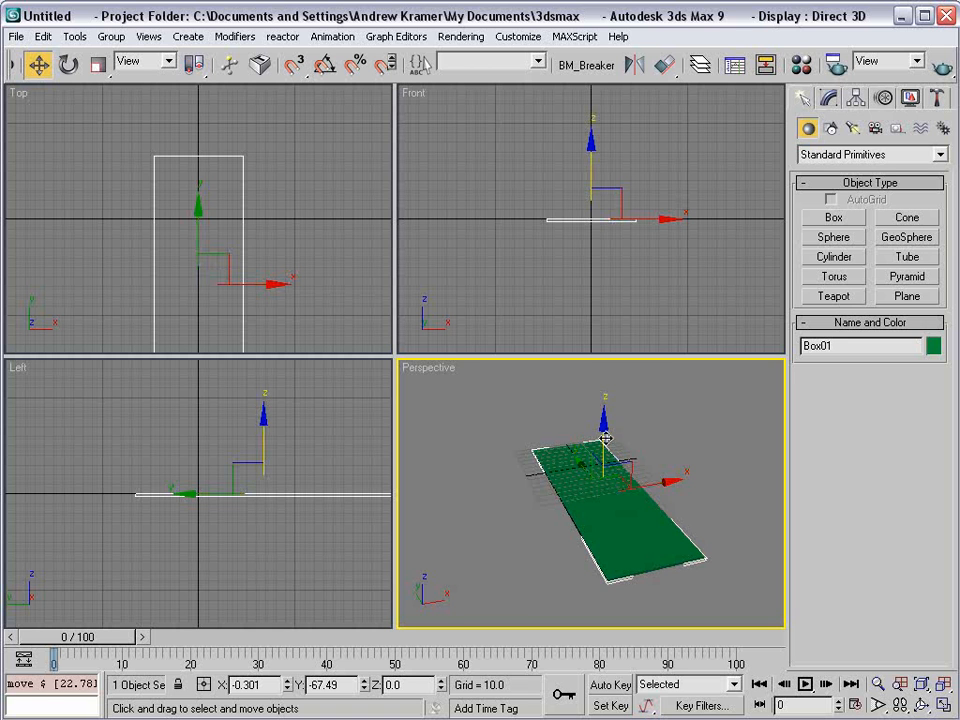
Copy the floor box straight up to about Z 93.6 as the ceiling, using a single Copy clone.
{"action": "left_click_drag", "start_coordinate": [606, 443], "coordinate": [606, 362], "text": "shift"}
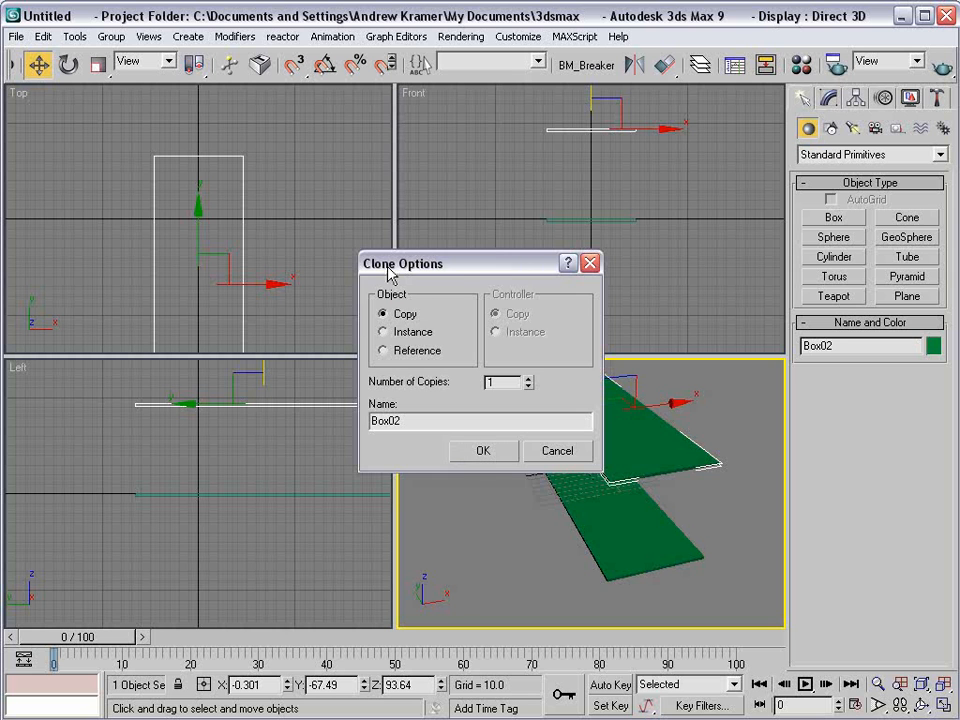
{"action": "left_click", "coordinate": [492, 454]}
{"action": "left_click", "coordinate": [43, 36]}
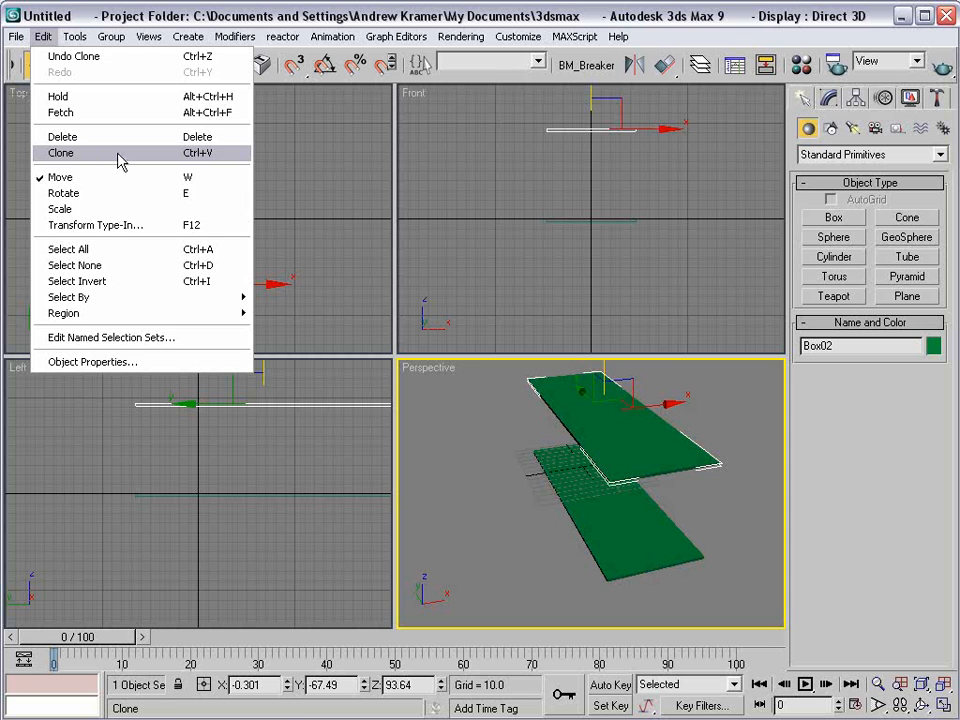
{"action": "left_click", "coordinate": [479, 78]}
{"action": "left_click_drag", "start_coordinate": [479, 78], "coordinate": [724, 80]}
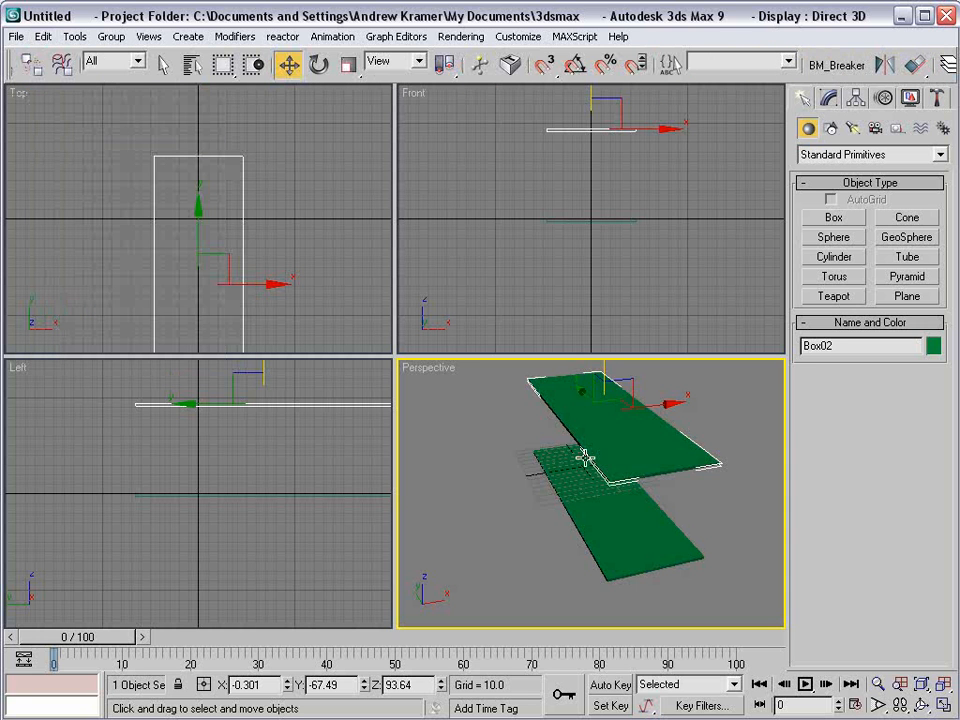
Copy the ceiling box downward to about Z 58.4, between the floor and ceiling.
{"action": "middle_click_drag", "start_coordinate": [692, 513], "coordinate": [692, 484], "text": "alt"}
{"action": "mouse_move", "coordinate": [503, 479]}
{"action": "middle_mouse_down", "text": "alt"}
{"action": "mouse_move", "coordinate": [546, 510]}
{"action": "mouse_move", "coordinate": [621, 531]}
{"action": "mouse_move", "coordinate": [585, 497]}
{"action": "mouse_move", "coordinate": [540, 503]}
{"action": "mouse_move", "coordinate": [636, 542]}
{"action": "mouse_move", "coordinate": [690, 519]}
{"action": "mouse_move", "coordinate": [642, 540]}
{"action": "middle_mouse_up", "text": "alt"}
{"action": "left_click", "coordinate": [669, 518]}
{"action": "left_click", "coordinate": [577, 467]}
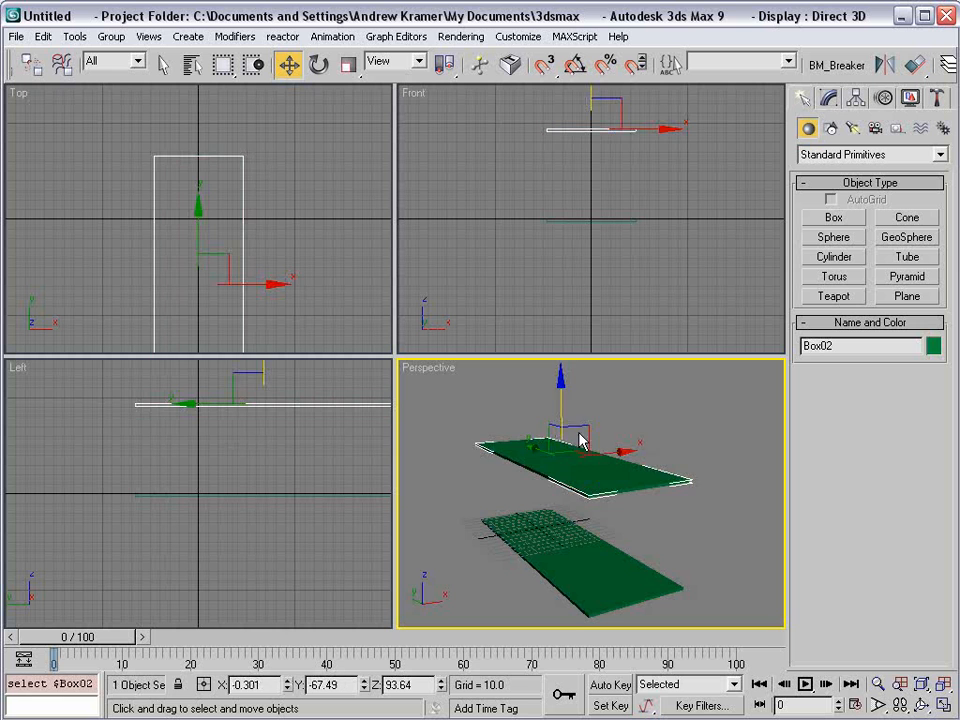
{"action": "left_click_drag", "start_coordinate": [560, 397], "coordinate": [562, 440], "text": "shift"}
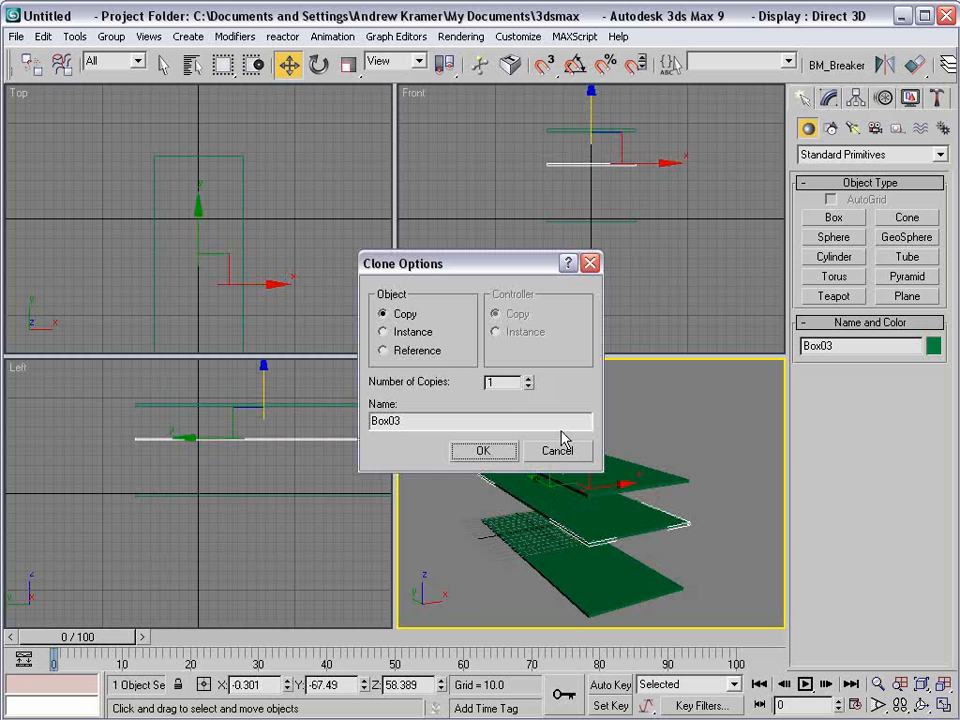
{"action": "left_click", "coordinate": [486, 452]}
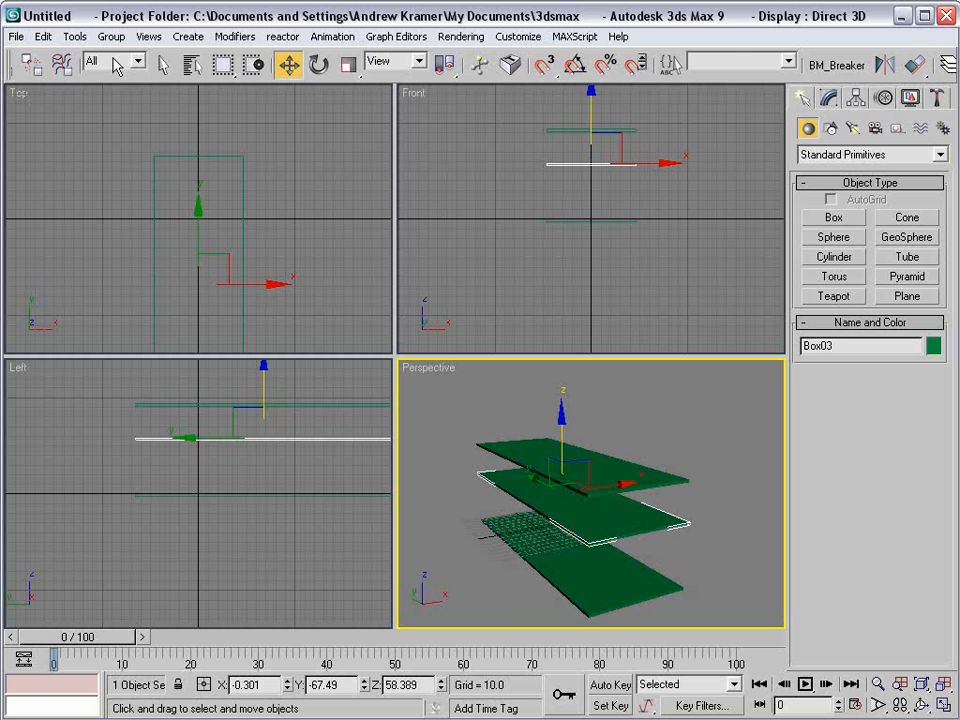
Turn on angle snap and rotate the middle box 90 degrees about Y so it stands upright.
{"action": "left_click_drag", "start_coordinate": [88, 62], "coordinate": [180, 72]}
{"action": "left_click", "coordinate": [410, 70]}
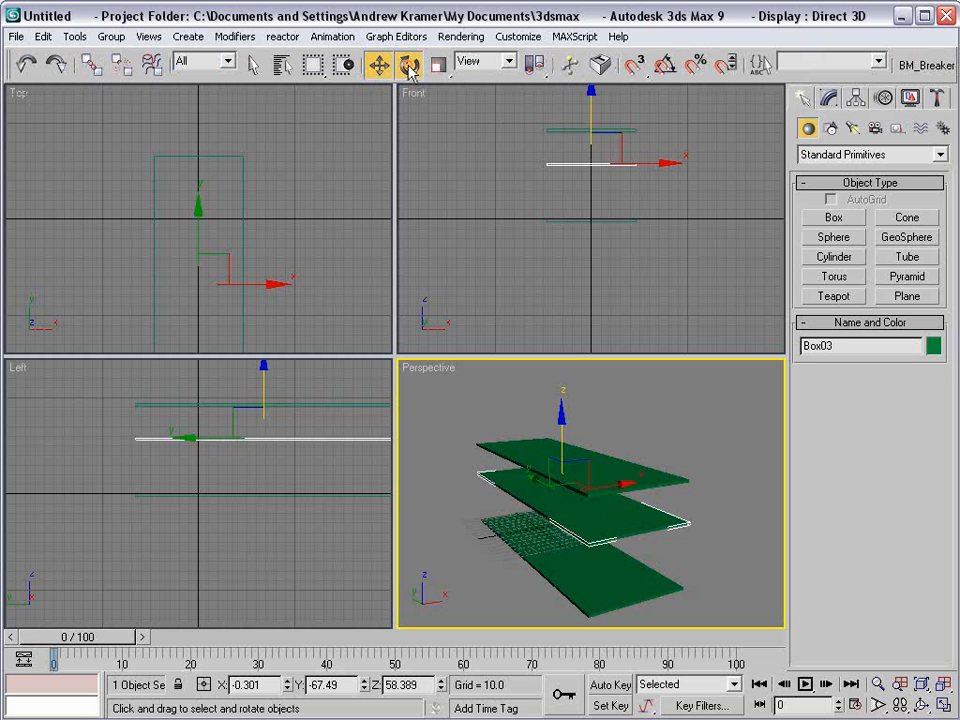
{"action": "left_click", "coordinate": [664, 68]}
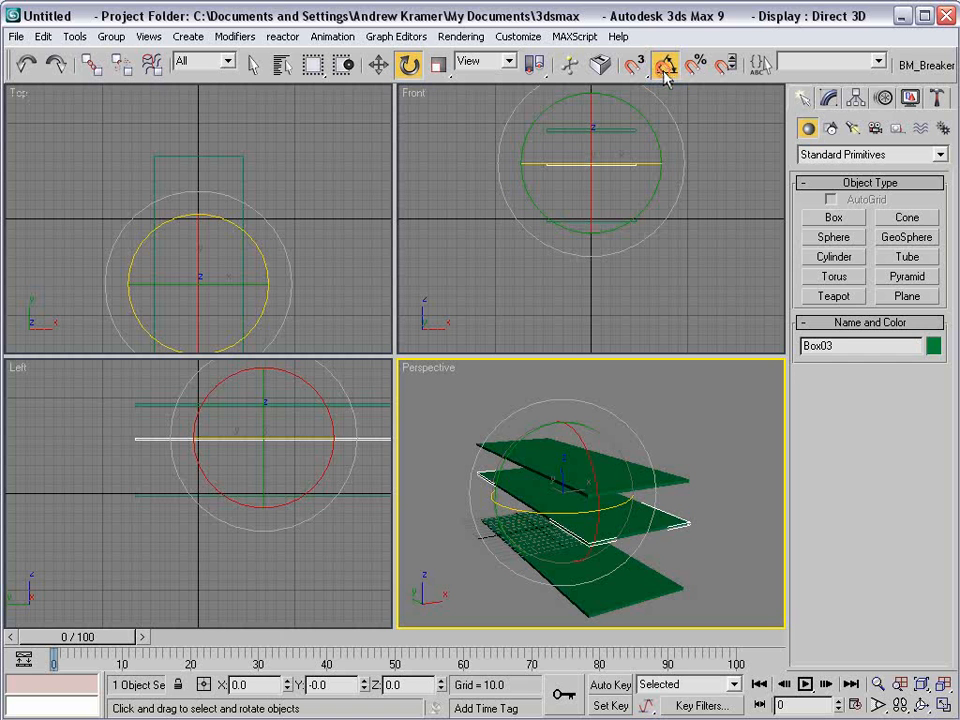
{"action": "left_click_drag", "start_coordinate": [528, 440], "coordinate": [488, 542]}
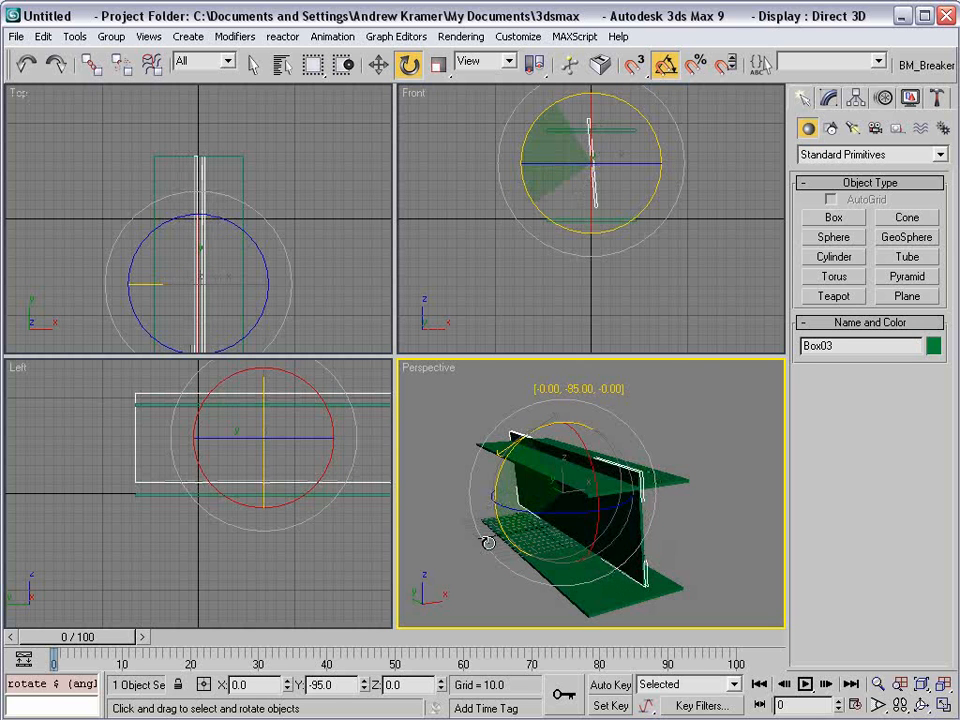
Position the upright box as one side wall between floor and ceiling, with a copy of it as the opposite wall.
{"action": "right_click", "coordinate": [562, 500]}
{"action": "left_click", "coordinate": [578, 516]}
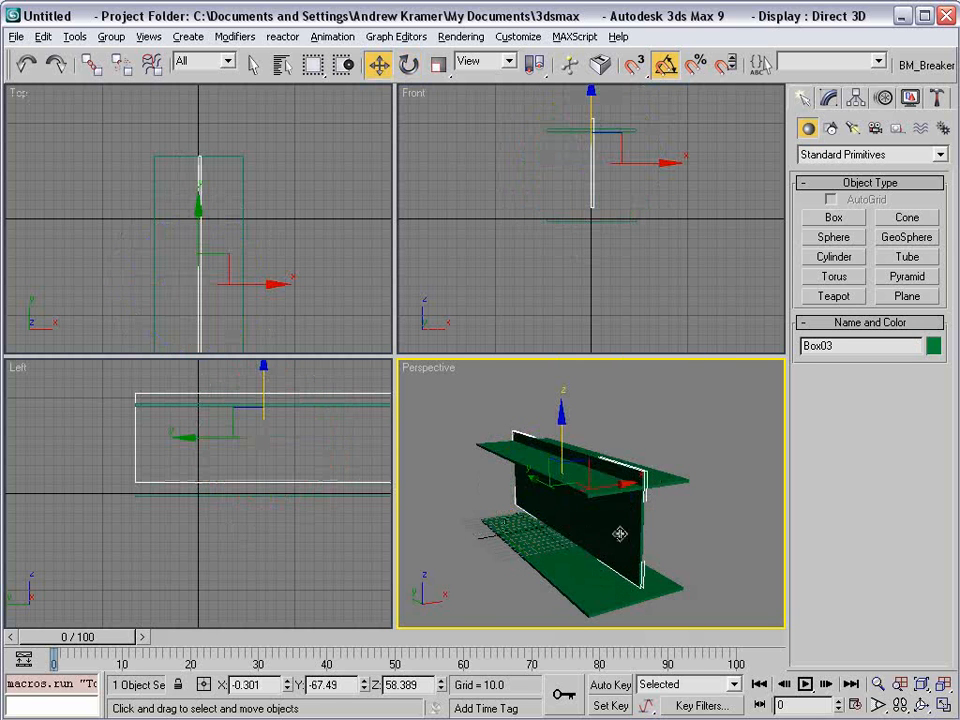
{"action": "mouse_move", "coordinate": [606, 492]}
{"action": "left_mouse_down"}
{"action": "mouse_move", "coordinate": [561, 484]}
{"action": "mouse_move", "coordinate": [573, 497]}
{"action": "mouse_move", "coordinate": [660, 504]}
{"action": "mouse_move", "coordinate": [609, 487]}
{"action": "left_mouse_up"}
{"action": "left_click", "coordinate": [471, 448]}
{"action": "left_click", "coordinate": [678, 445]}
{"action": "mouse_move", "coordinate": [524, 512]}
{"action": "middle_mouse_down", "text": "alt"}
{"action": "mouse_move", "coordinate": [559, 501]}
{"action": "mouse_move", "coordinate": [666, 536]}
{"action": "middle_mouse_up", "text": "alt"}
{"action": "left_click", "coordinate": [617, 532]}
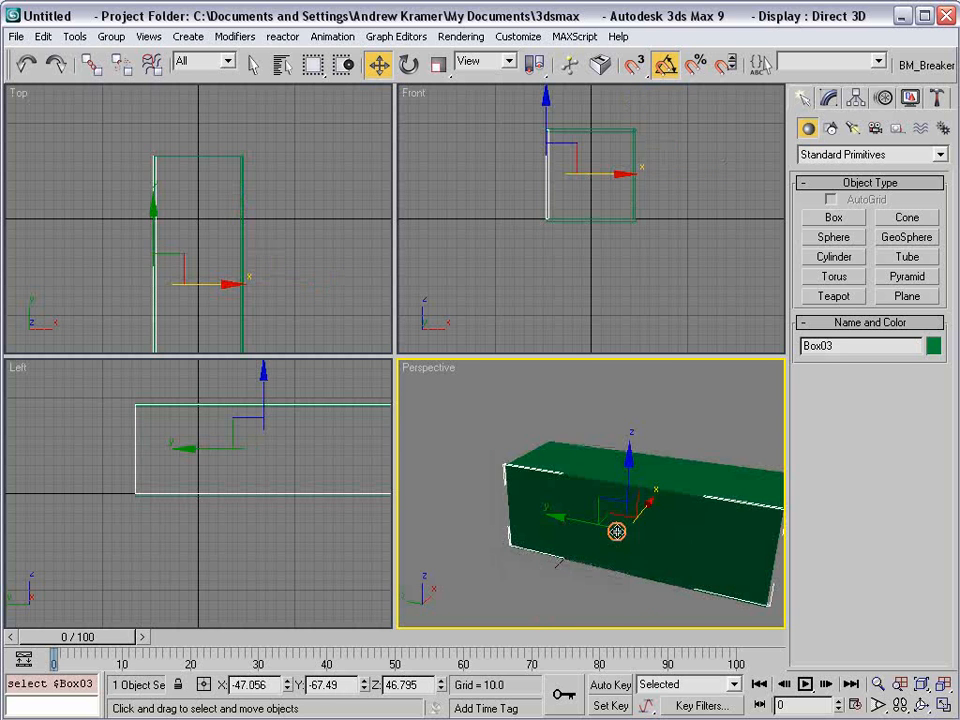
Copy the selected side wall along Y past the corridor's end and rotate the copy 90 degrees about Z.
{"action": "left_click_drag", "start_coordinate": [617, 532], "coordinate": [510, 499], "text": "shift"}
{"action": "left_click", "coordinate": [489, 452]}
{"action": "right_click", "coordinate": [516, 490]}
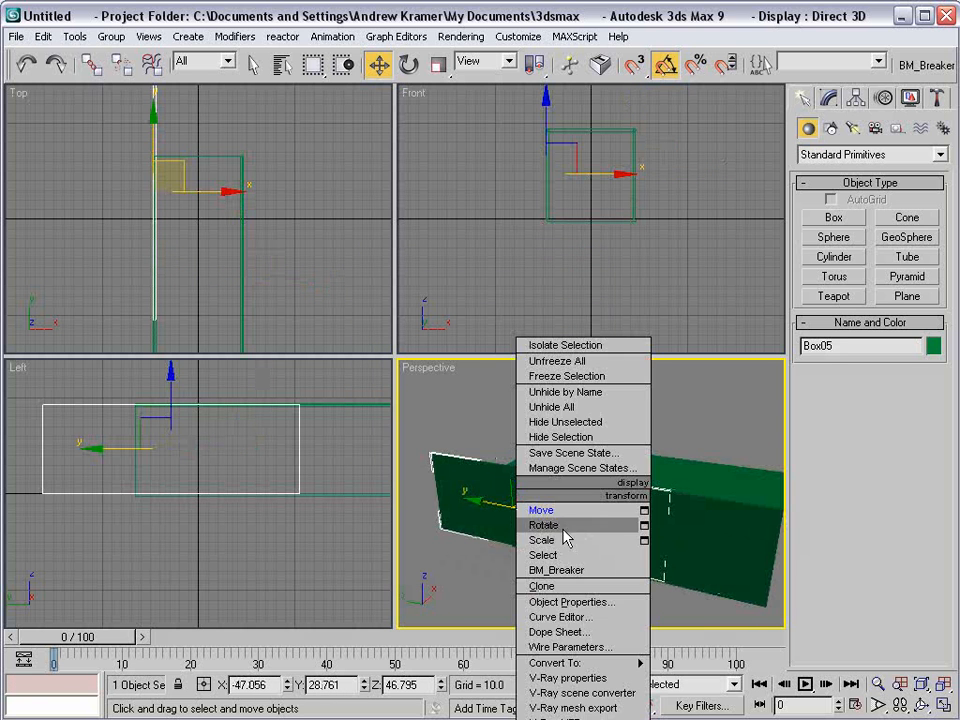
{"action": "left_click", "coordinate": [563, 530]}
{"action": "left_click_drag", "start_coordinate": [577, 536], "coordinate": [494, 549]}
Move the rotated wall across the corridor's far end so it closes off the room, and deselect it.
{"action": "right_click", "coordinate": [499, 536]}
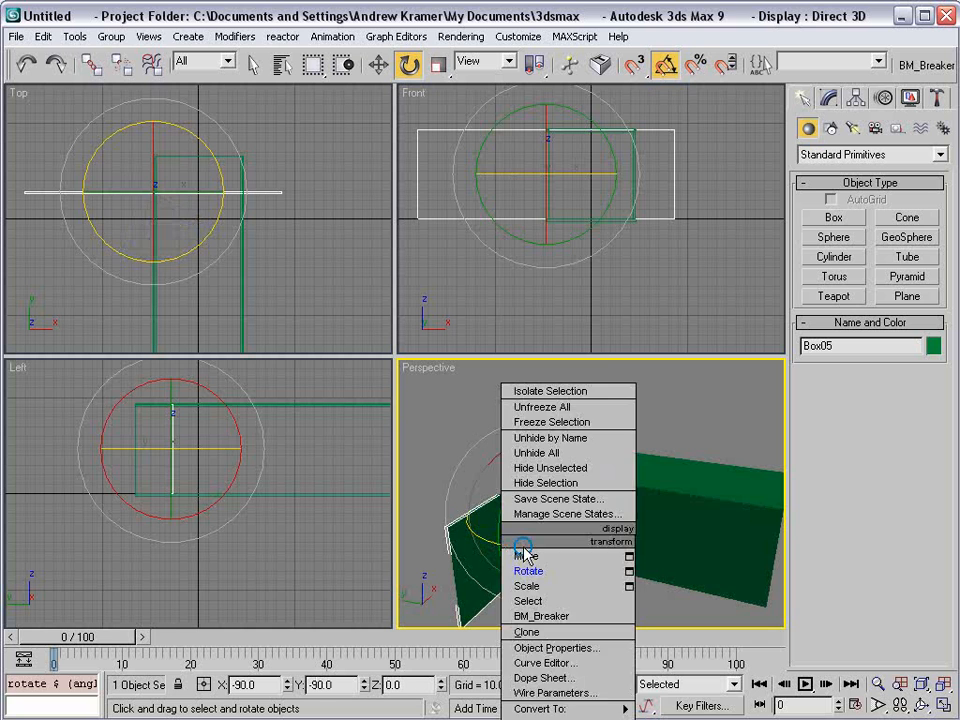
{"action": "left_click", "coordinate": [527, 567]}
{"action": "right_click", "coordinate": [531, 504]}
{"action": "left_click", "coordinate": [557, 526]}
{"action": "left_click_drag", "start_coordinate": [535, 500], "coordinate": [521, 476]}
{"action": "left_click", "coordinate": [636, 424]}
Select all five boxes, scale them down along Z to make the room lower, and clear the selection.
{"action": "middle_click_drag", "start_coordinate": [642, 436], "coordinate": [609, 481], "text": "alt"}
{"action": "scroll", "coordinate": [584, 489], "scroll_direction": "up", "scroll_amount": 4}
{"action": "scroll", "coordinate": [609, 481], "scroll_direction": "down", "scroll_amount": 4}
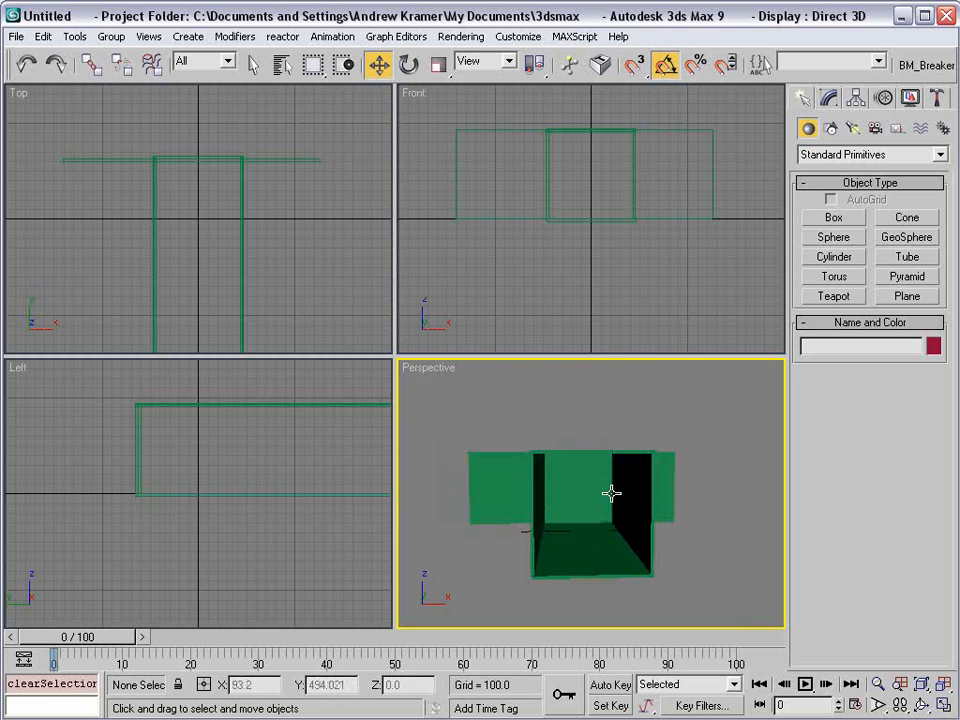
{"action": "left_click_drag", "start_coordinate": [463, 420], "coordinate": [711, 583]}
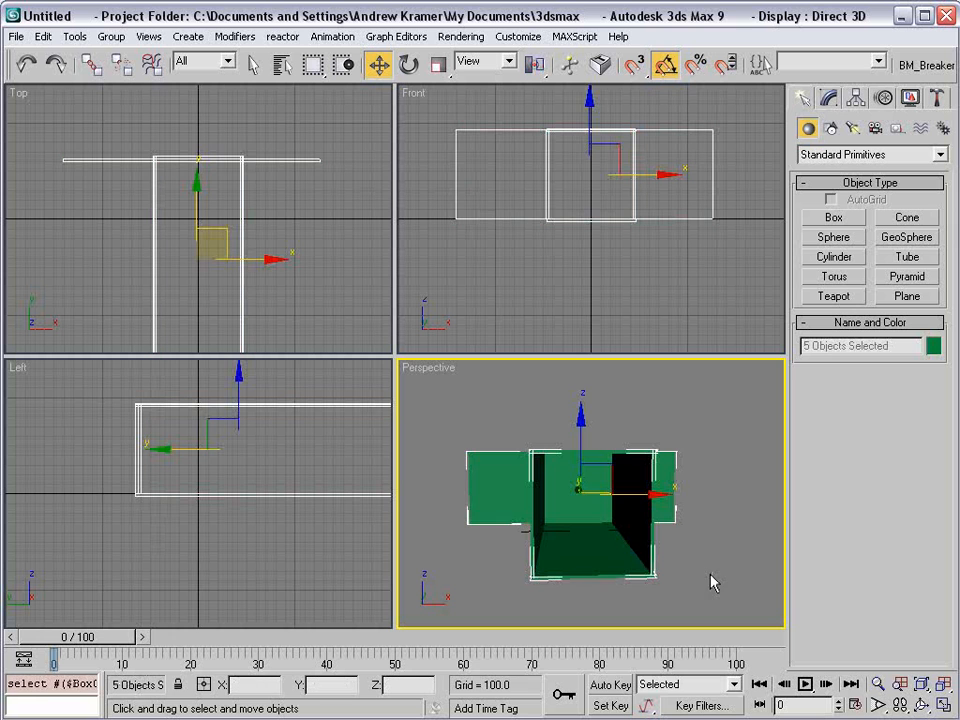
{"action": "left_click", "coordinate": [439, 65]}
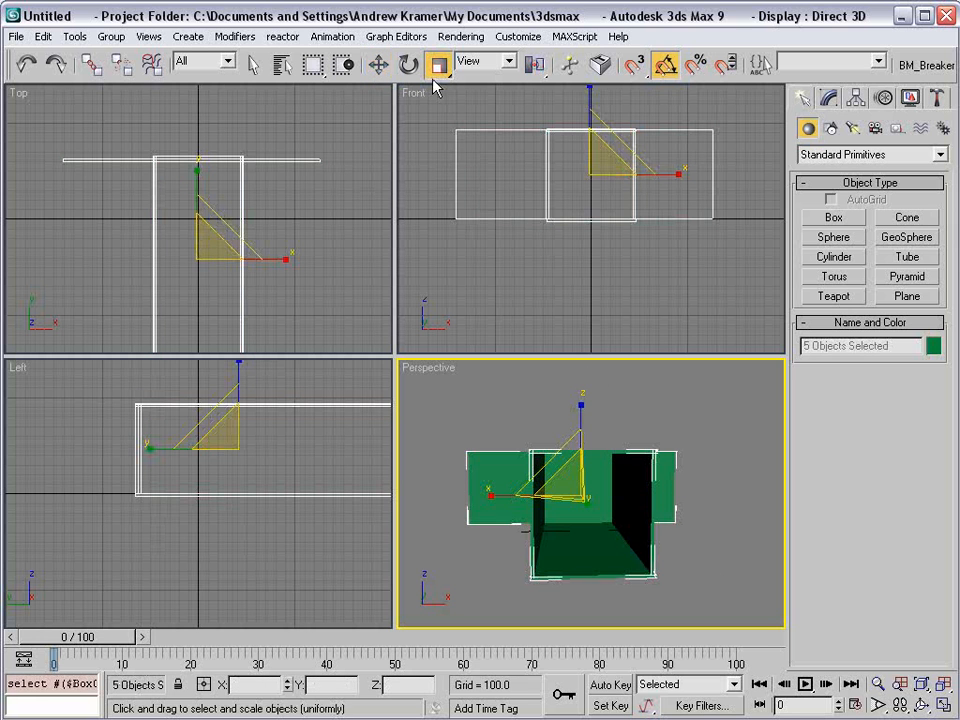
{"action": "left_click_drag", "start_coordinate": [581, 403], "coordinate": [548, 391]}
{"action": "scroll", "coordinate": [586, 496], "scroll_direction": "up", "scroll_amount": 3}
{"action": "middle_click_drag", "start_coordinate": [614, 484], "coordinate": [623, 461], "text": "alt"}
{"action": "right_click", "coordinate": [610, 368]}
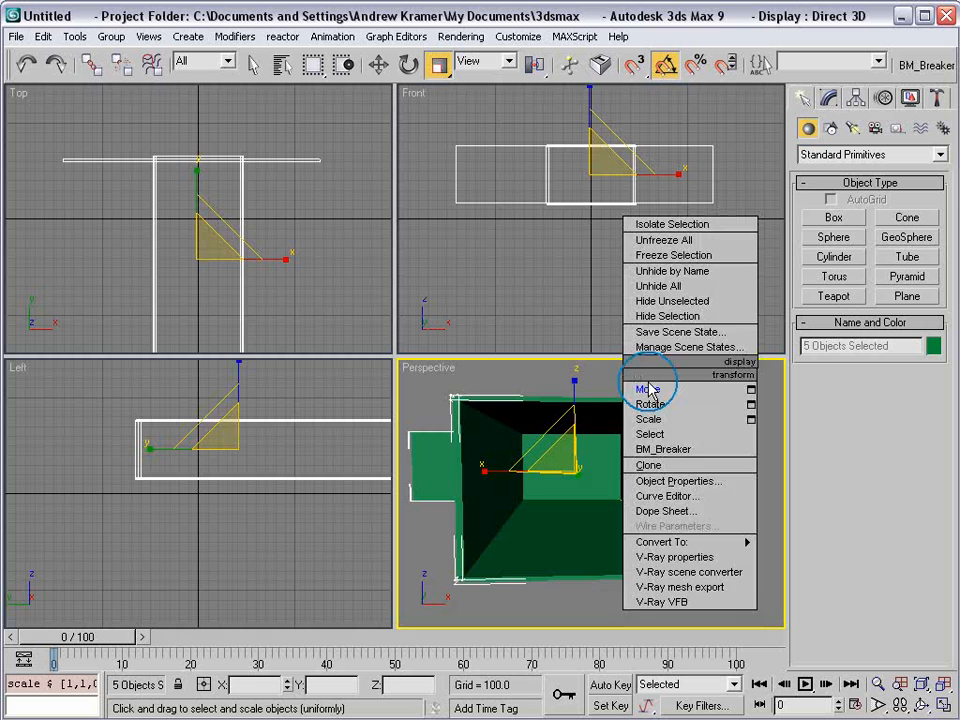
{"action": "left_click", "coordinate": [660, 384]}
{"action": "left_click", "coordinate": [639, 381]}
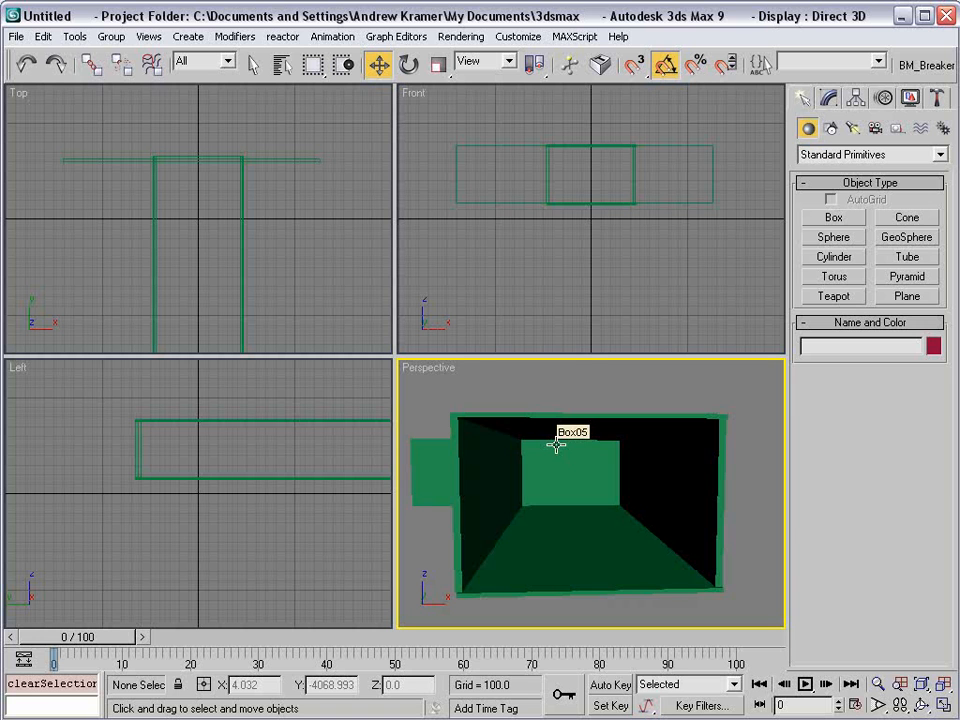
{"action": "middle_click_drag", "start_coordinate": [556, 445], "coordinate": [561, 446]}
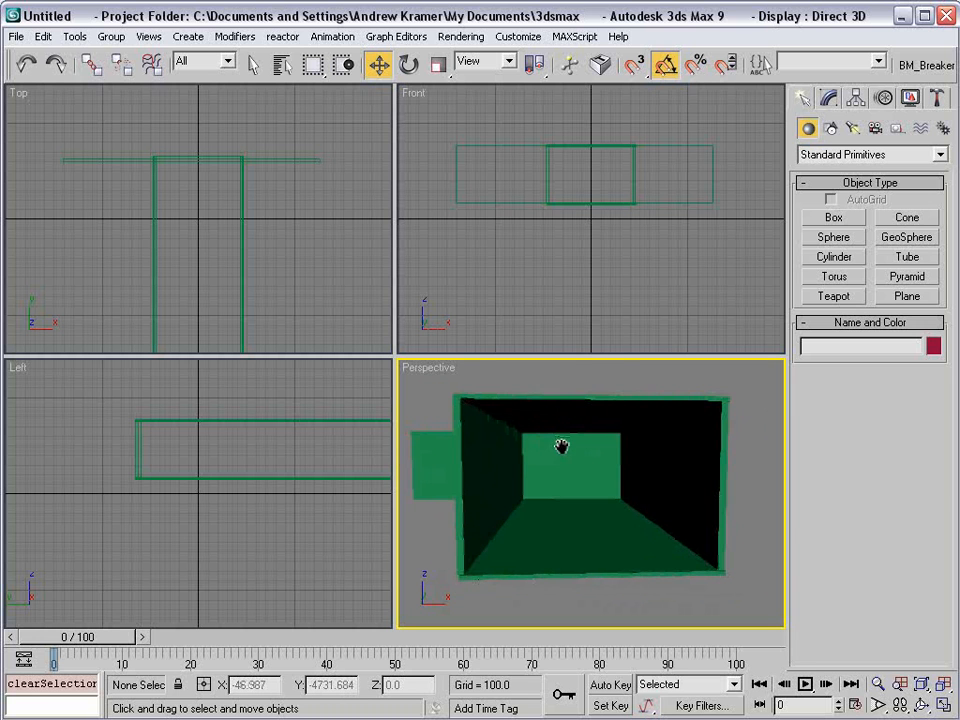
Create a camera from the current perspective view looking down the corridor.
{"action": "left_click", "coordinate": [140, 38]}
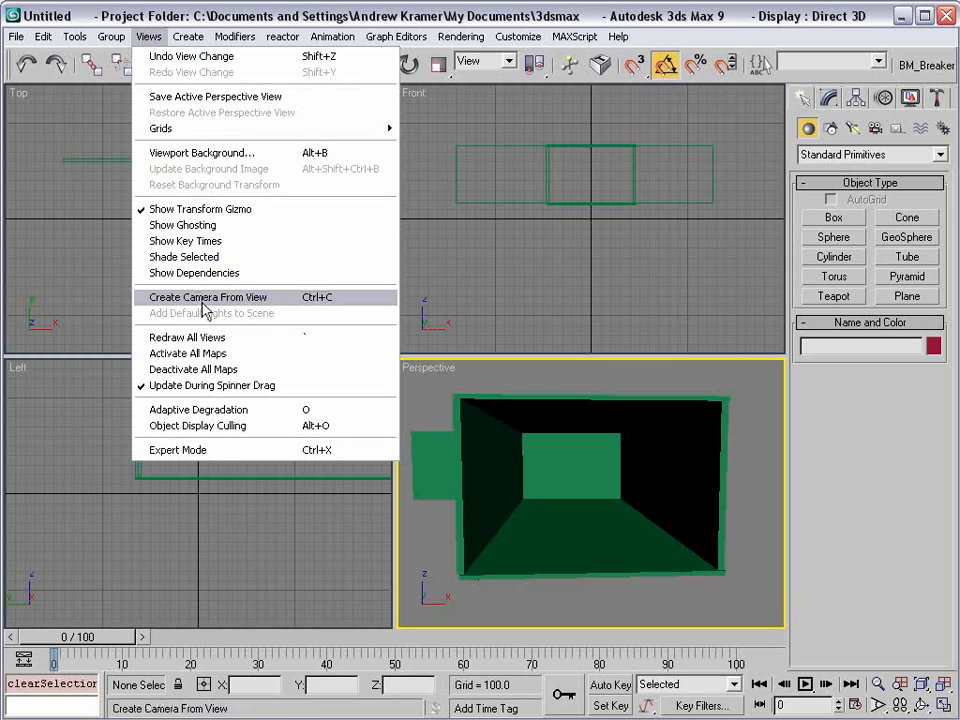
{"action": "left_click", "coordinate": [286, 306]}
{"action": "middle_click_drag", "start_coordinate": [560, 162], "coordinate": [570, 184]}
{"action": "scroll", "coordinate": [283, 236], "scroll_direction": "down", "scroll_amount": 4}
{"action": "middle_click_drag", "start_coordinate": [283, 236], "coordinate": [283, 195]}
{"action": "middle_click_drag", "start_coordinate": [234, 296], "coordinate": [239, 245]}
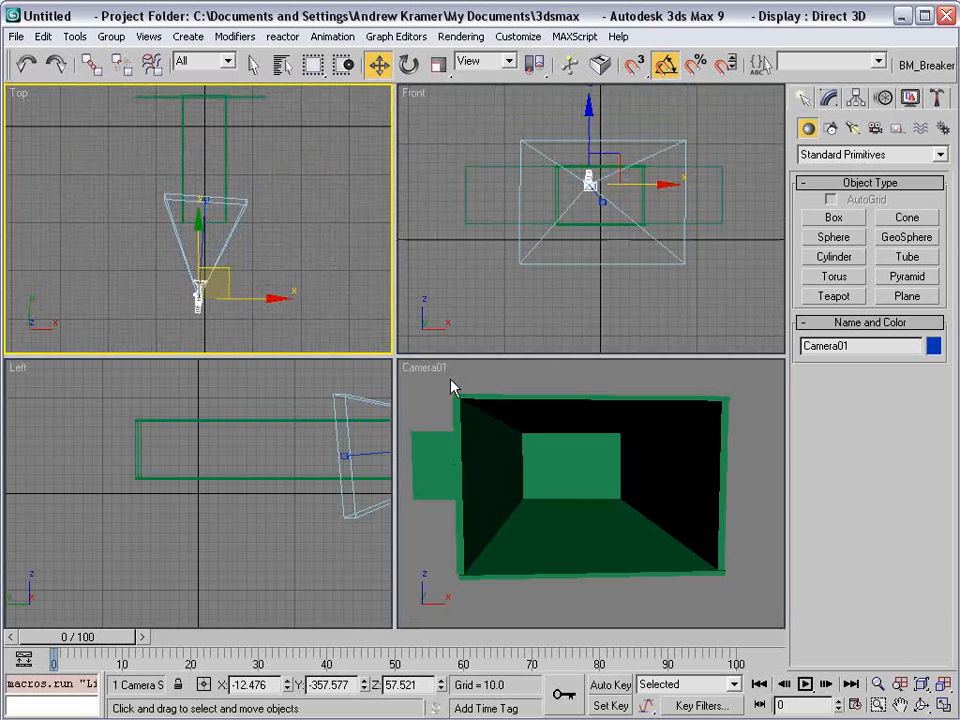
Dolly the camera in to the corridor's open end and widen its field of view to about 76 degrees.
{"action": "right_click", "coordinate": [456, 446]}
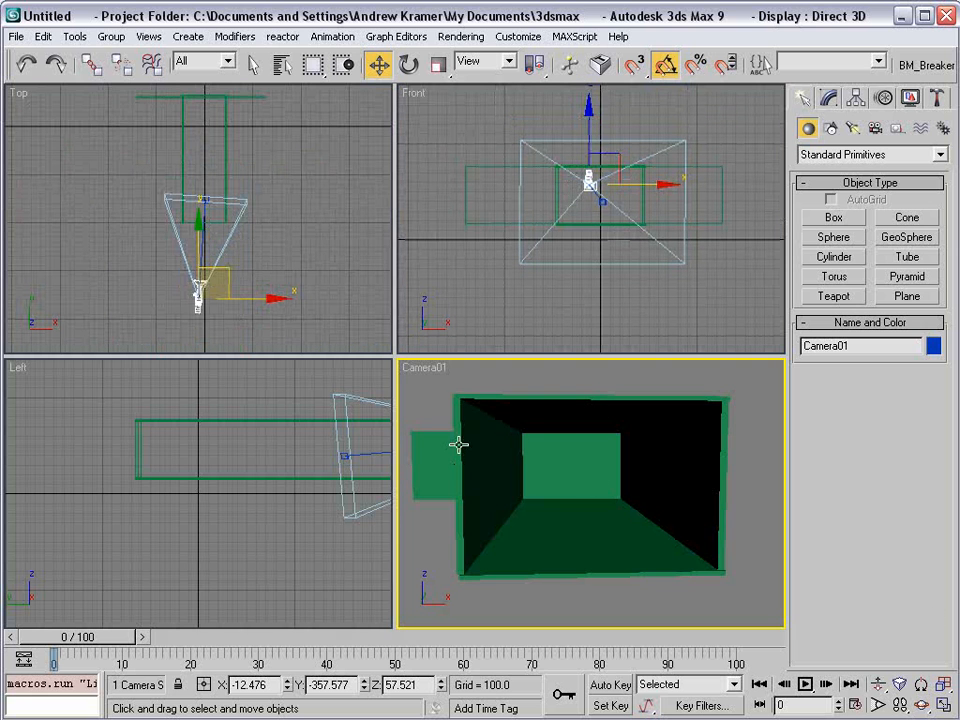
{"action": "left_click", "coordinate": [877, 686]}
{"action": "left_click_drag", "start_coordinate": [589, 523], "coordinate": [675, 510]}
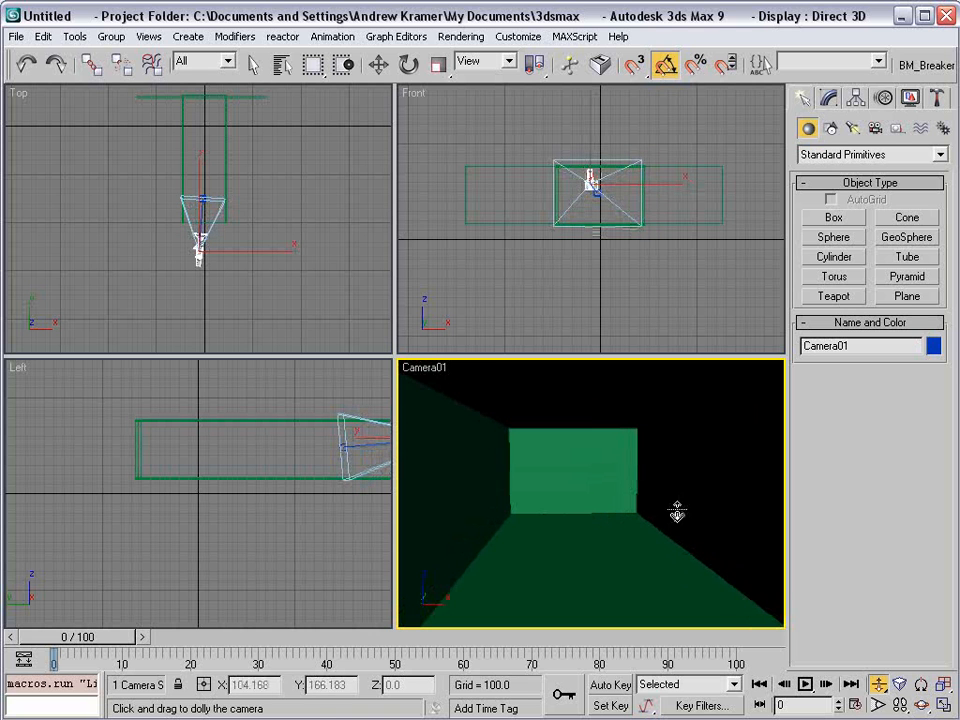
{"action": "left_click", "coordinate": [877, 705]}
{"action": "left_click_drag", "start_coordinate": [540, 462], "coordinate": [639, 545]}
{"action": "left_click", "coordinate": [878, 684]}
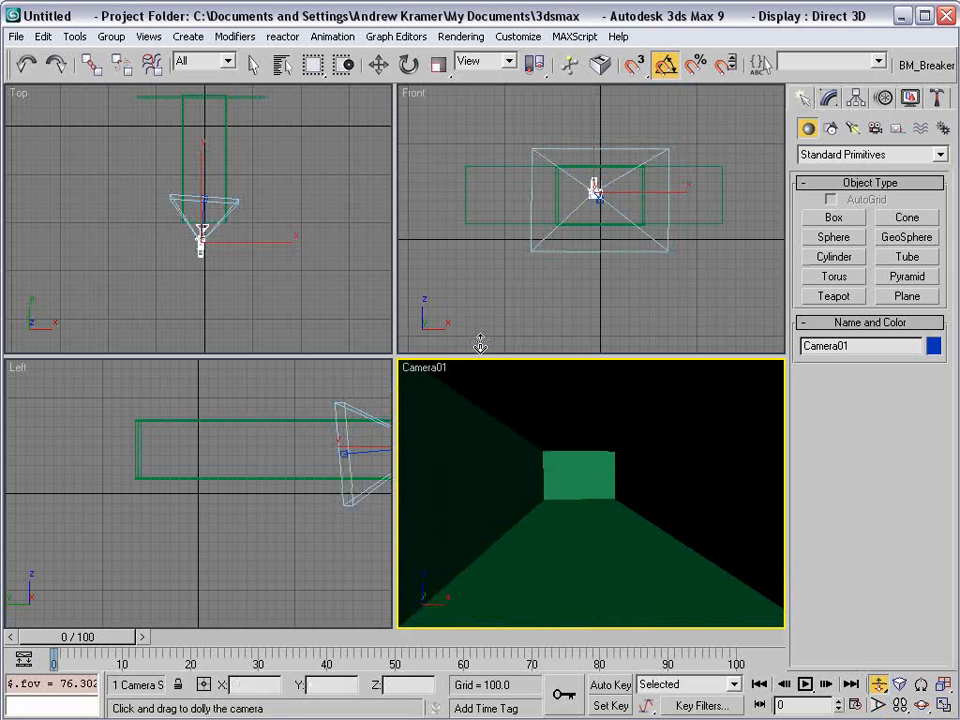
{"action": "right_click", "coordinate": [512, 302]}
{"action": "left_click", "coordinate": [525, 321]}
{"action": "left_click", "coordinate": [531, 321]}
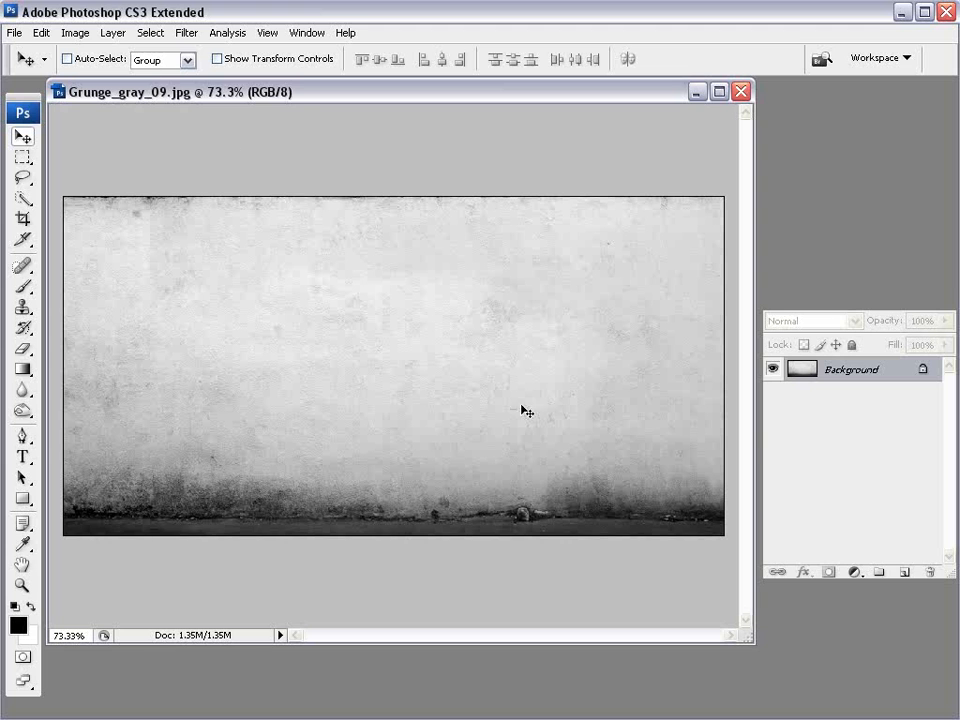
In Photoshop, duplicate the Background layer of Grunge_gray_09.jpg under the default name.
{"action": "left_click", "coordinate": [112, 32]}
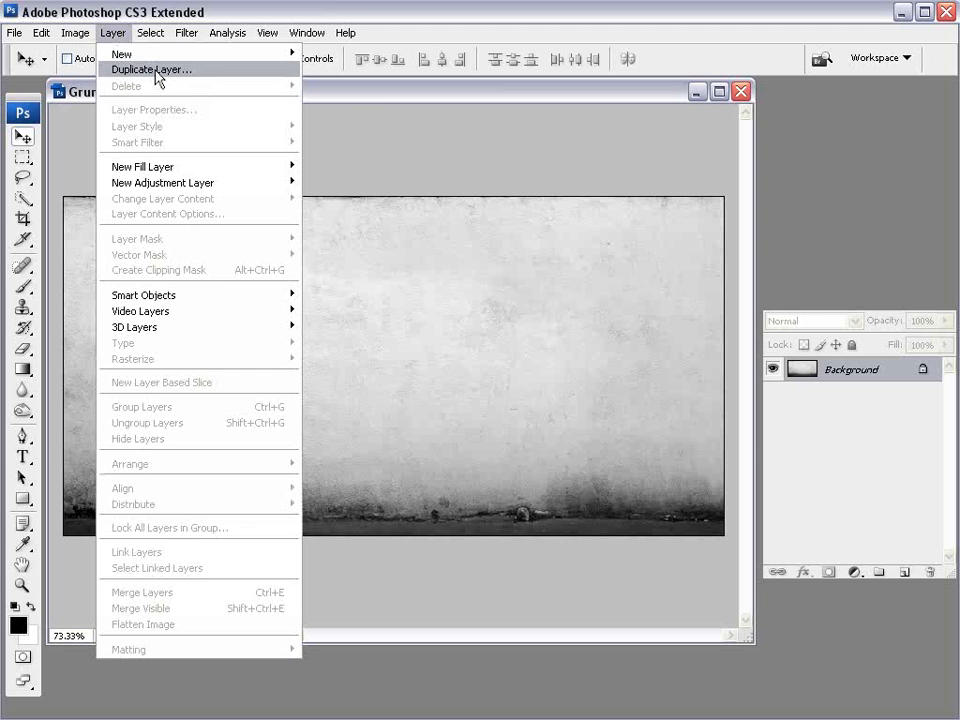
{"action": "left_click", "coordinate": [122, 72]}
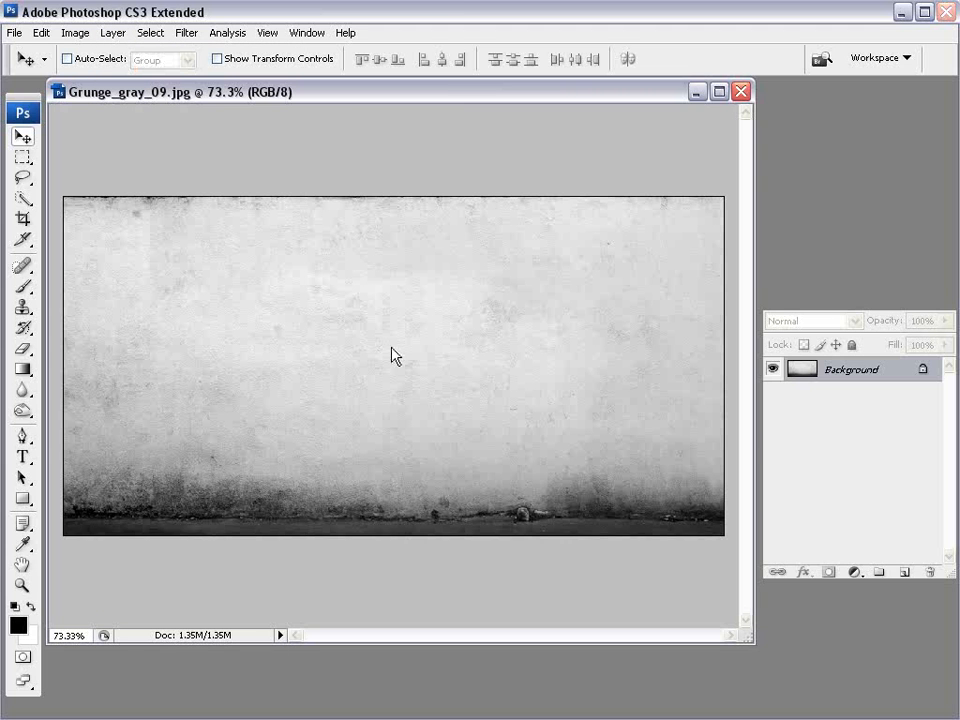
{"action": "left_click", "coordinate": [683, 345]}
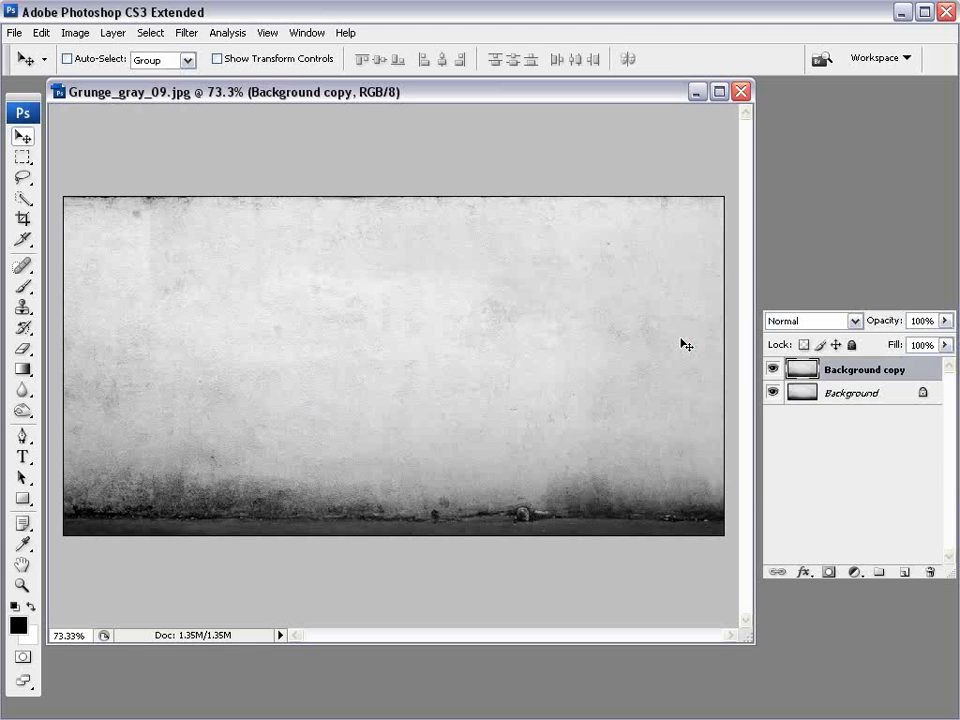
Flip the Background copy layer vertically and set its blend mode to Multiply.
{"action": "left_click", "coordinate": [41, 32]}
{"action": "mouse_move", "coordinate": [200, 334]}
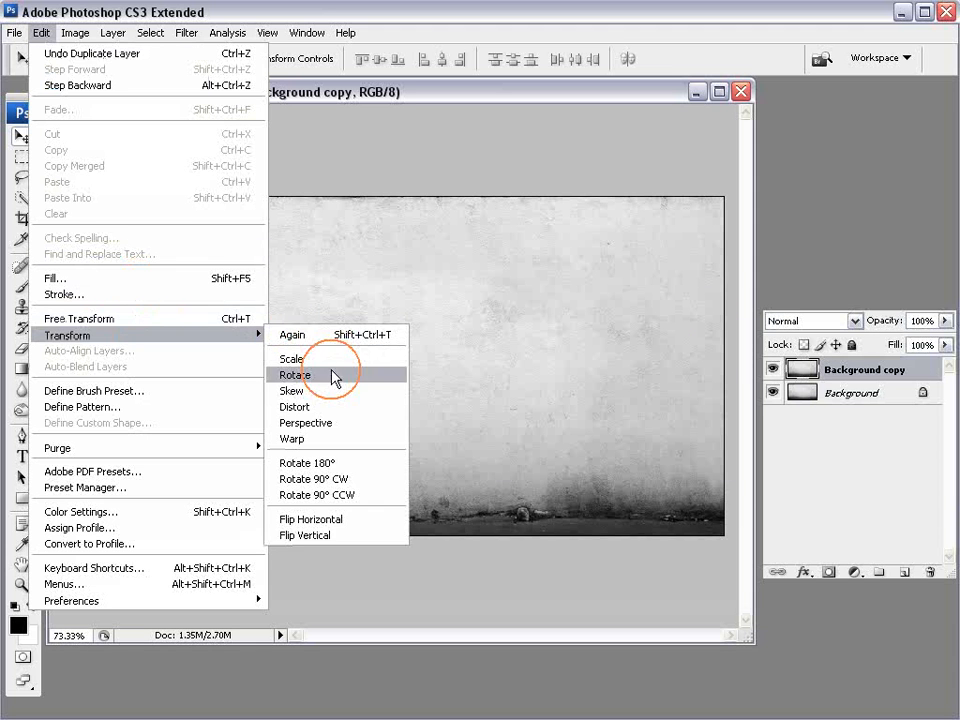
{"action": "left_click", "coordinate": [314, 536]}
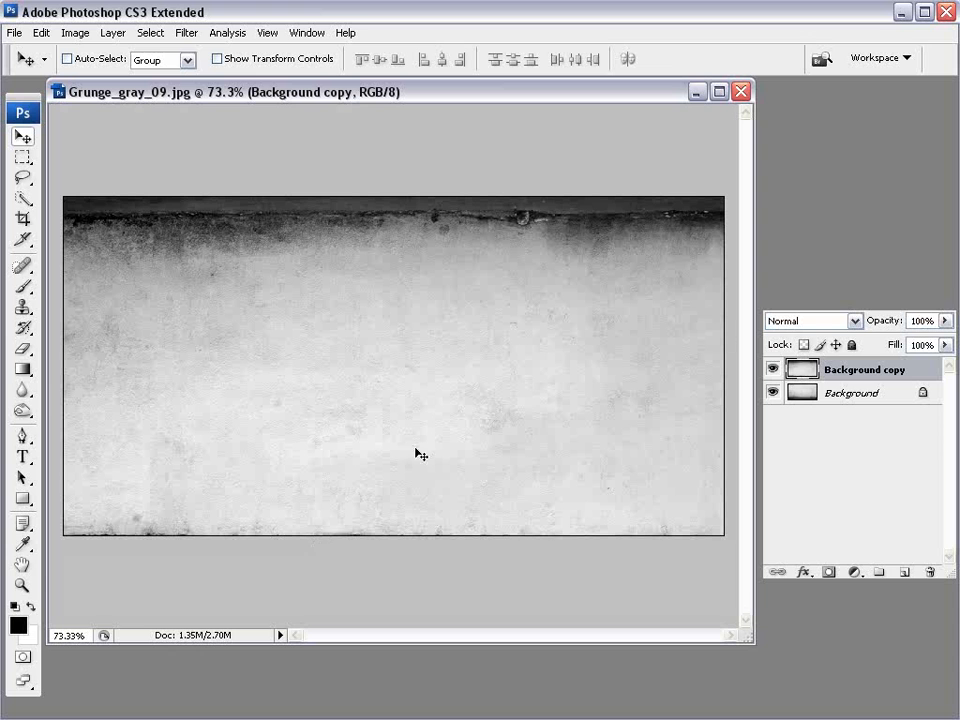
{"action": "left_click", "coordinate": [806, 322]}
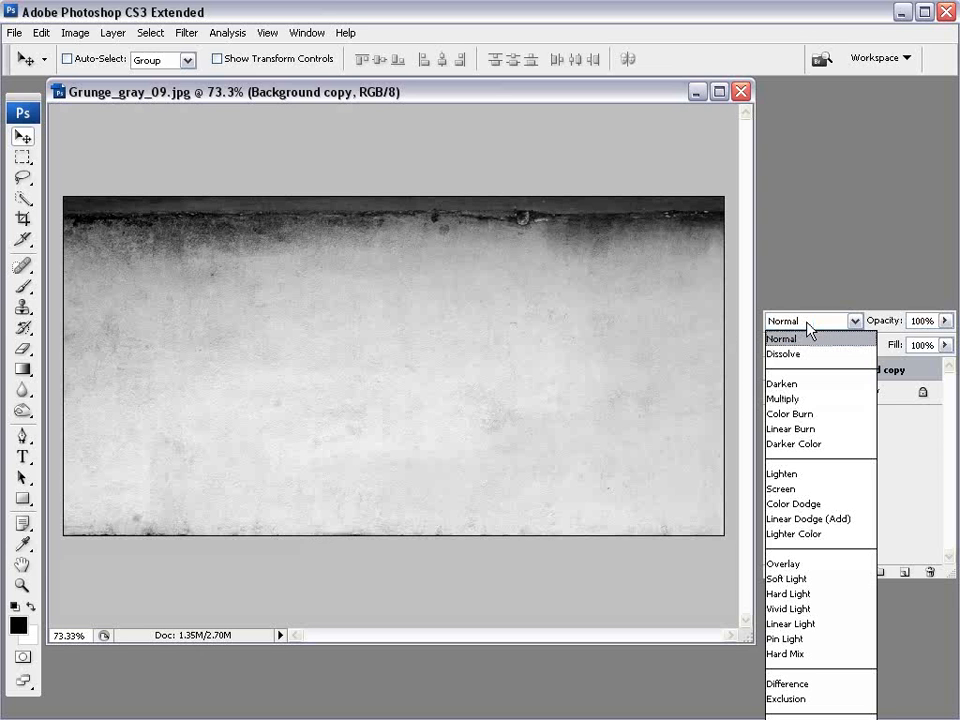
{"action": "left_click", "coordinate": [781, 399]}
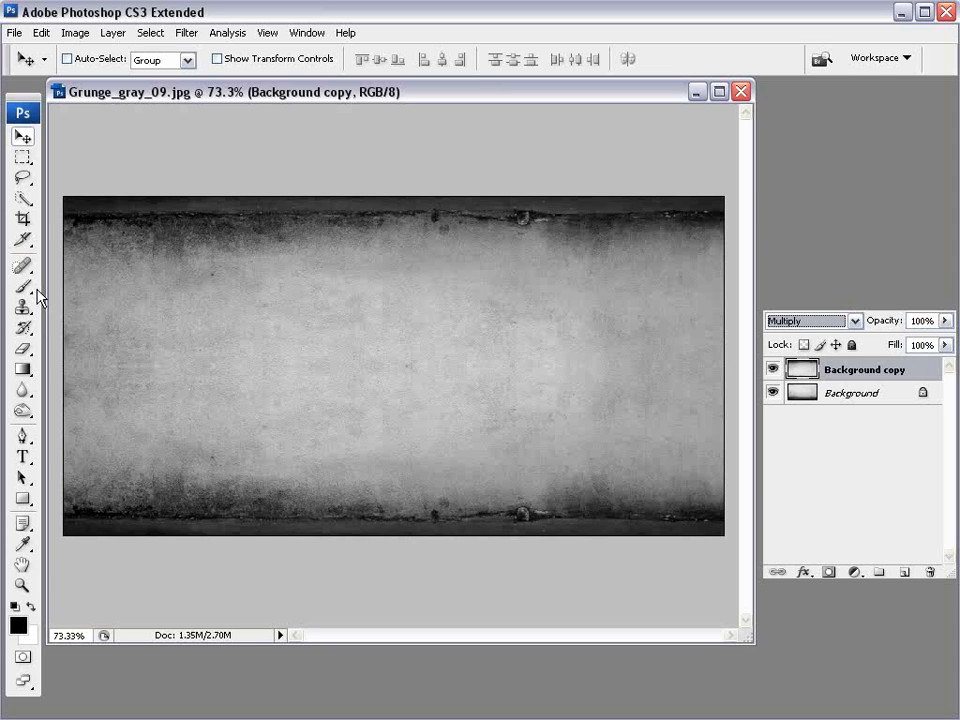
Erase the lower and middle parts of the Background copy layer with a soft 339 px eraser at 0% hardness.
{"action": "left_click", "coordinate": [21, 348]}
{"action": "right_click", "coordinate": [355, 346]}
{"action": "mouse_move", "coordinate": [525, 385]}
{"action": "left_mouse_down"}
{"action": "mouse_move", "coordinate": [514, 386]}
{"action": "mouse_move", "coordinate": [527, 383]}
{"action": "left_mouse_up"}
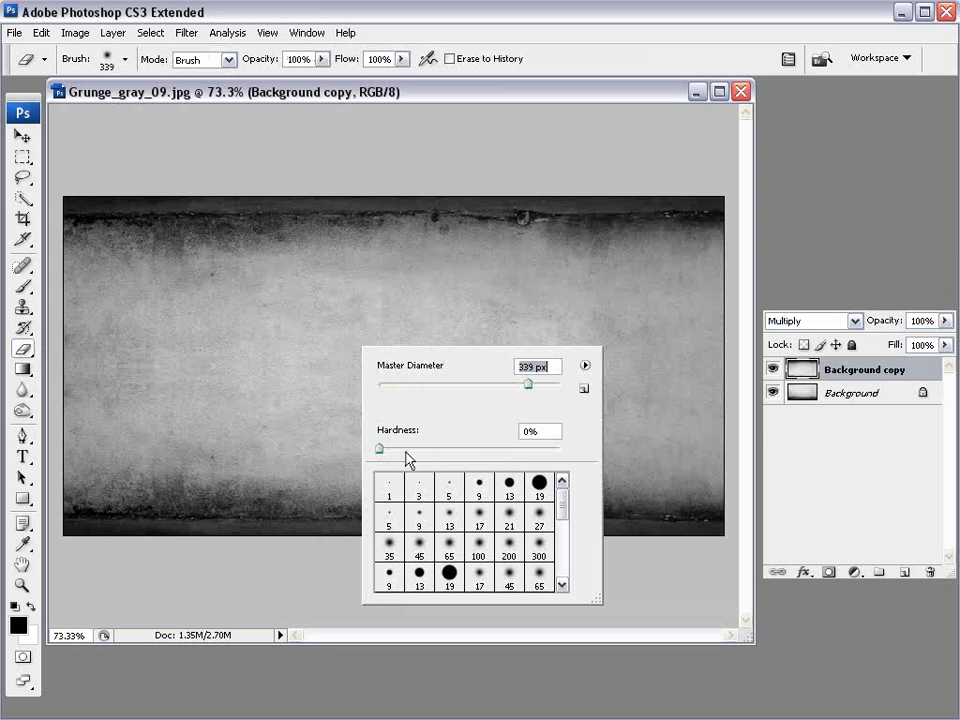
{"action": "left_click", "coordinate": [363, 453]}
{"action": "left_click", "coordinate": [645, 506]}
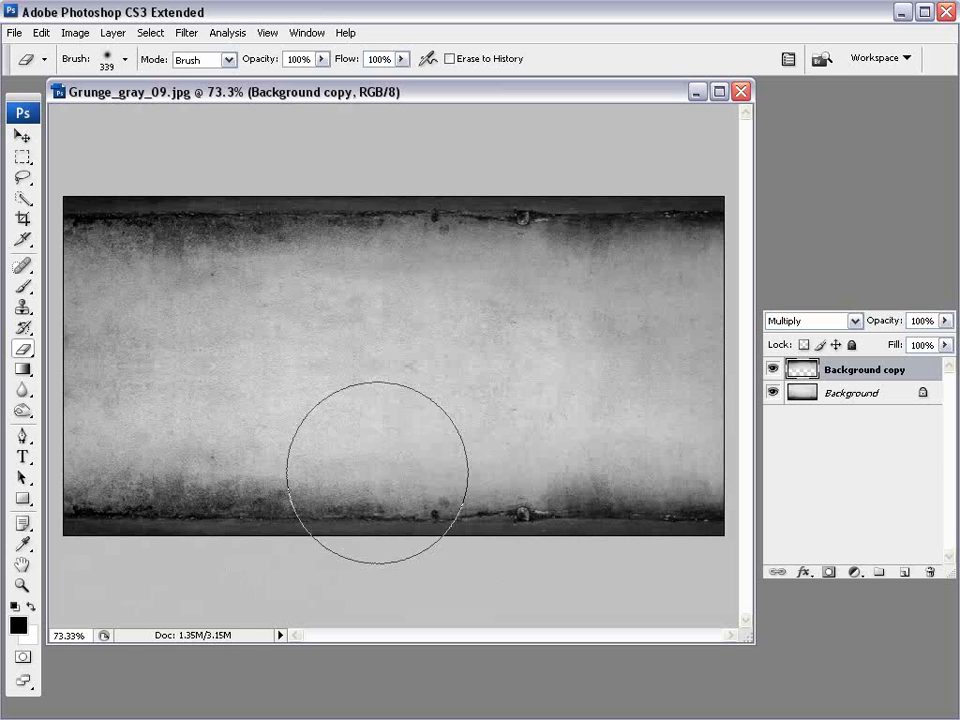
{"action": "left_click", "coordinate": [388, 403]}
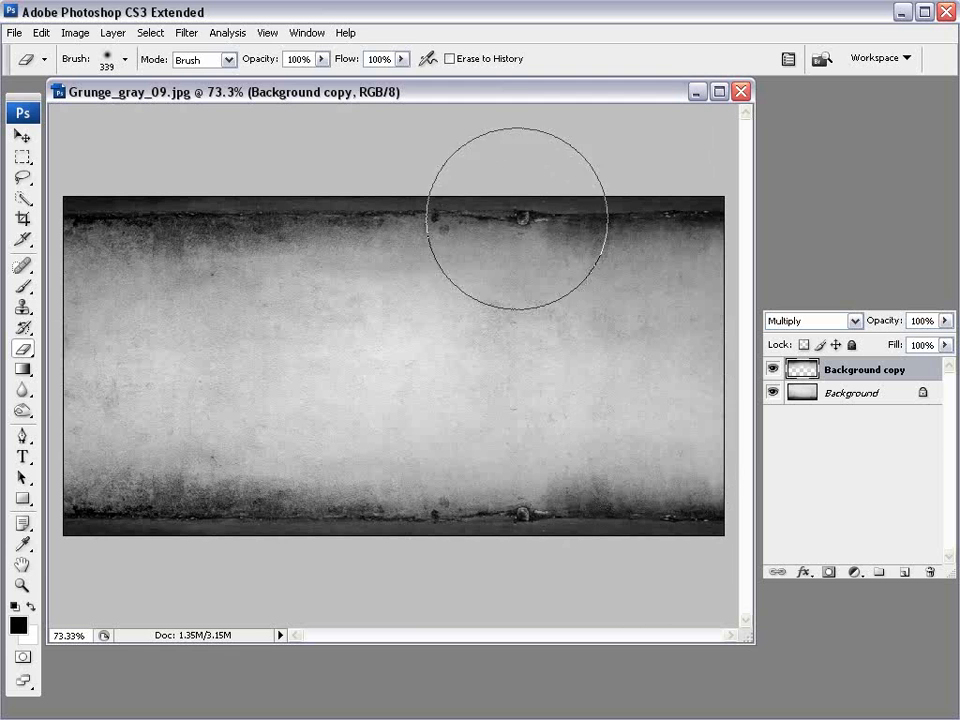
{"action": "key", "text": "v"}
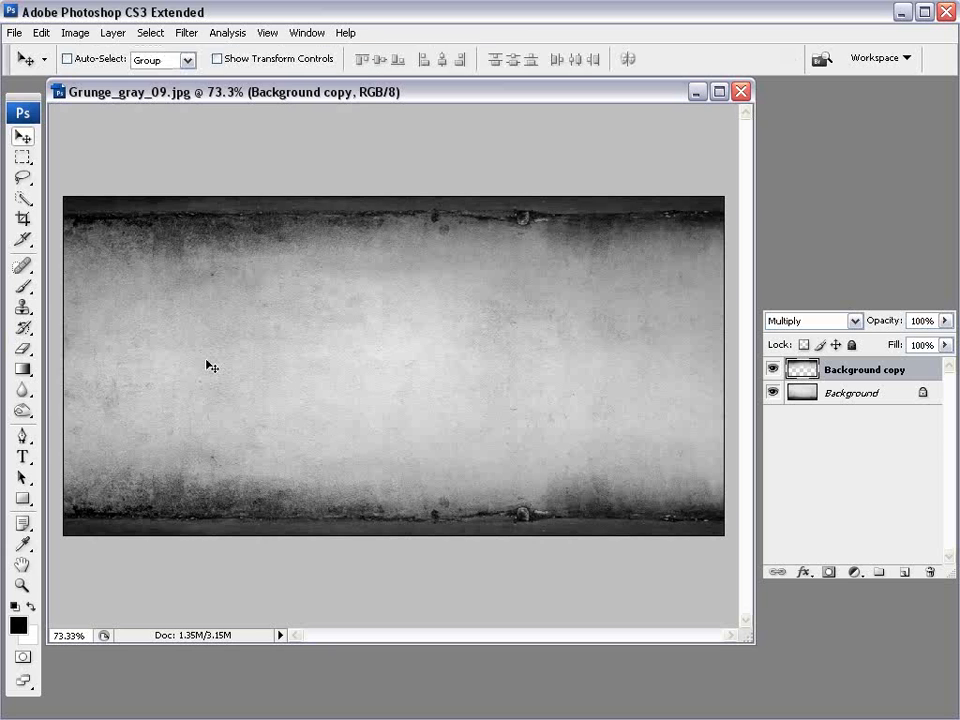
Clone nearby texture over the mirrored knob and dark spot along the upper grime line of the Background copy layer.
{"action": "left_click", "coordinate": [22, 305]}
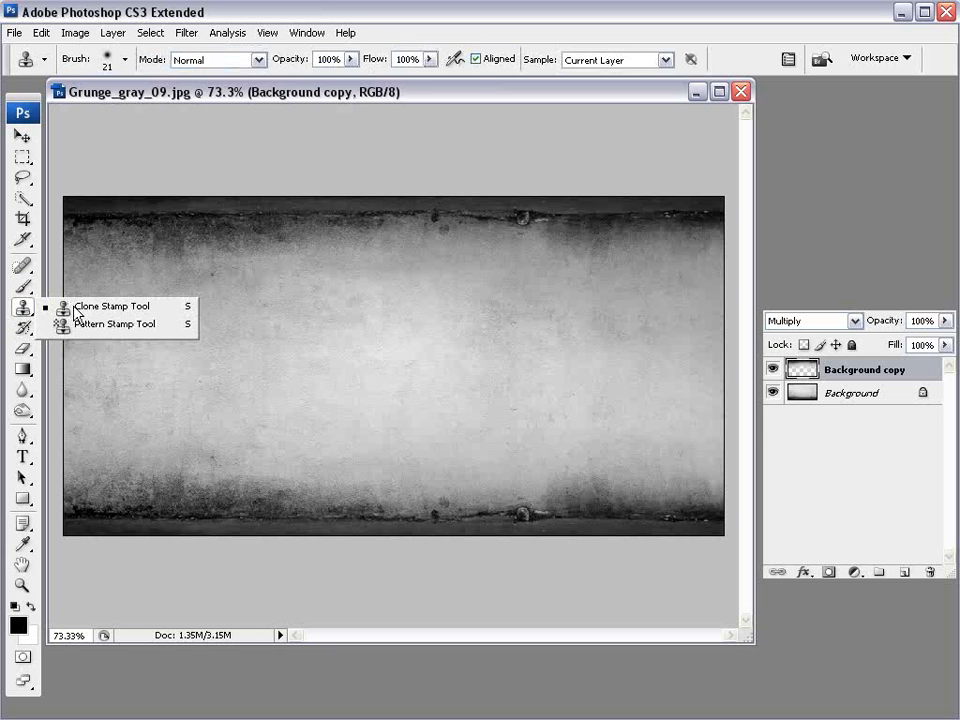
{"action": "left_click", "coordinate": [861, 365]}
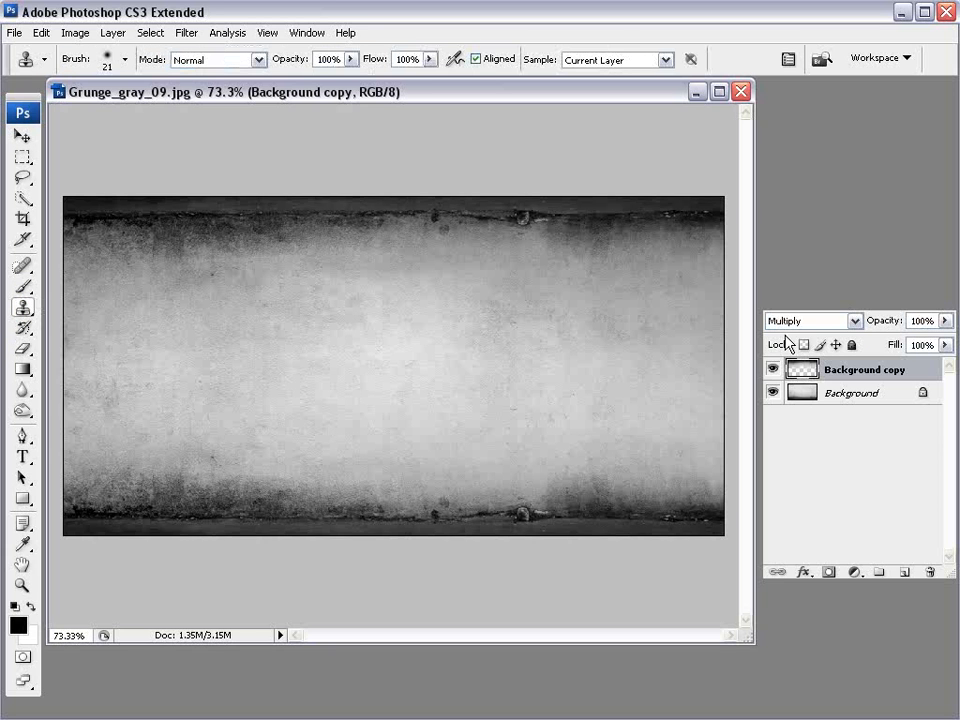
{"action": "left_click", "coordinate": [583, 208], "text": "alt"}
{"action": "left_click", "coordinate": [526, 212]}
{"action": "left_click_drag", "start_coordinate": [526, 211], "coordinate": [570, 222]}
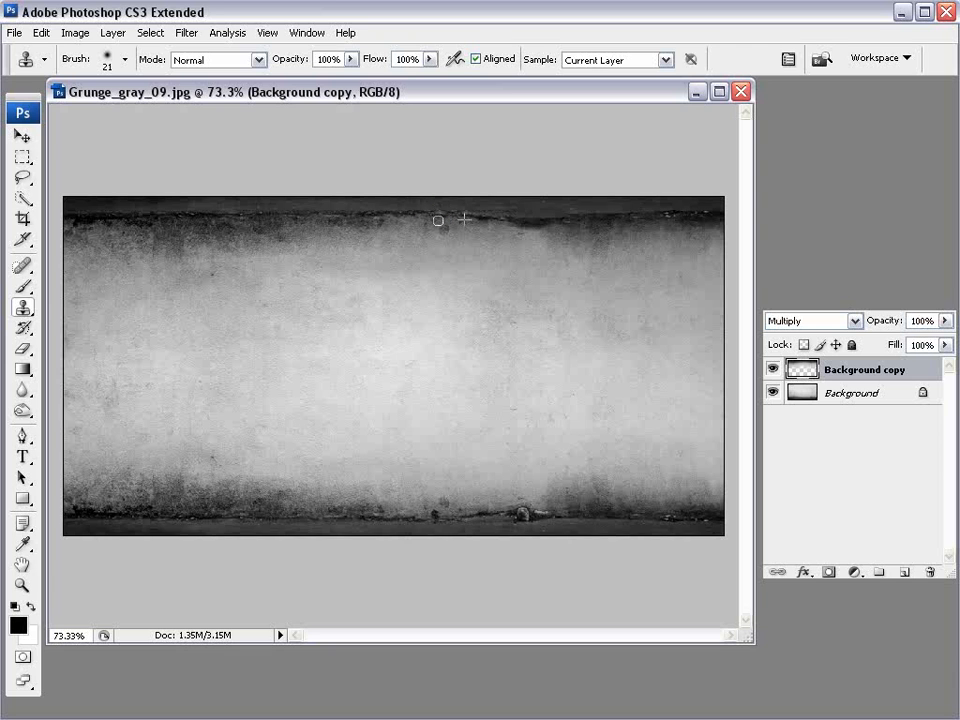
{"action": "left_click", "coordinate": [405, 208], "text": "alt"}
{"action": "key", "text": "v"}
Select both layers and flatten the image into a single Background layer.
{"action": "left_click", "coordinate": [851, 395], "text": "shift"}
{"action": "left_click_drag", "start_coordinate": [880, 306], "coordinate": [602, 272]}
{"action": "left_click", "coordinate": [673, 279]}
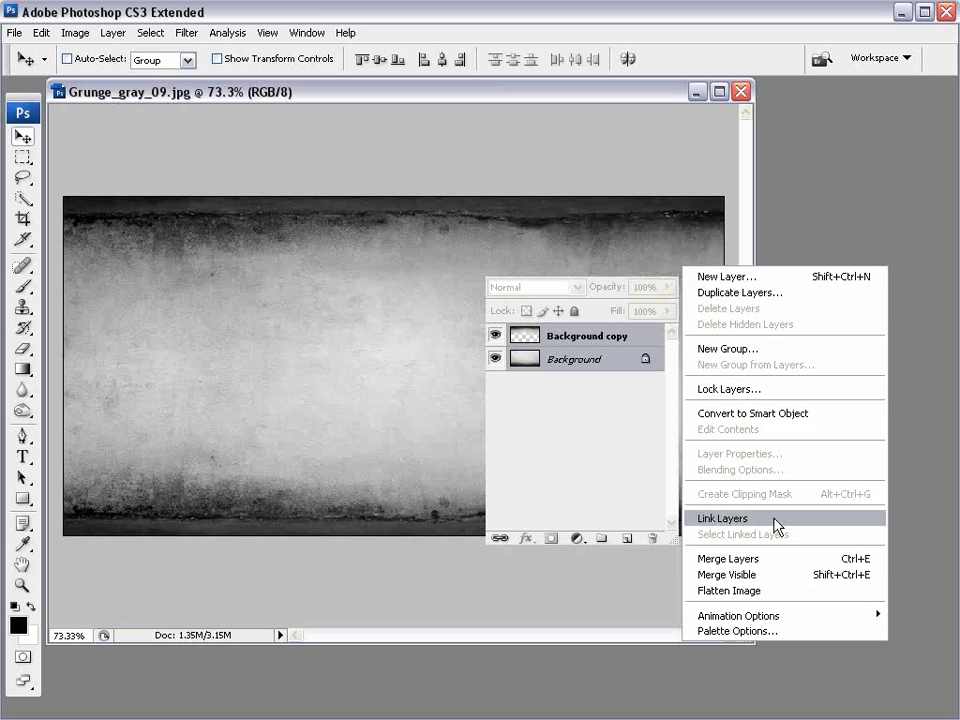
{"action": "left_click", "coordinate": [714, 592]}
{"action": "left_click", "coordinate": [722, 285]}
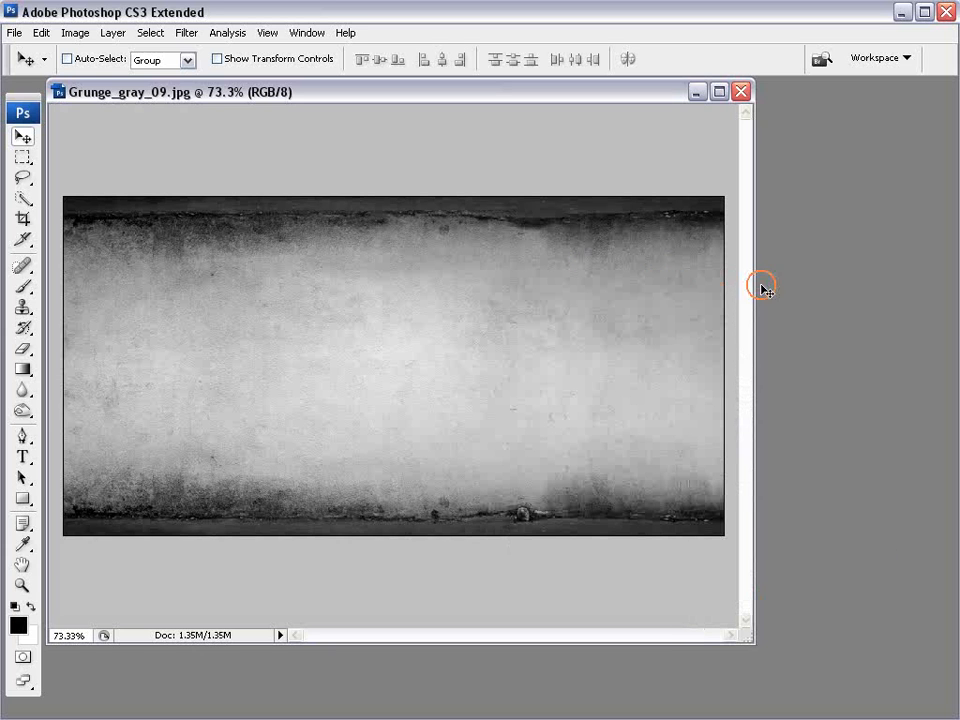
{"action": "left_click_drag", "start_coordinate": [720, 281], "coordinate": [868, 282]}
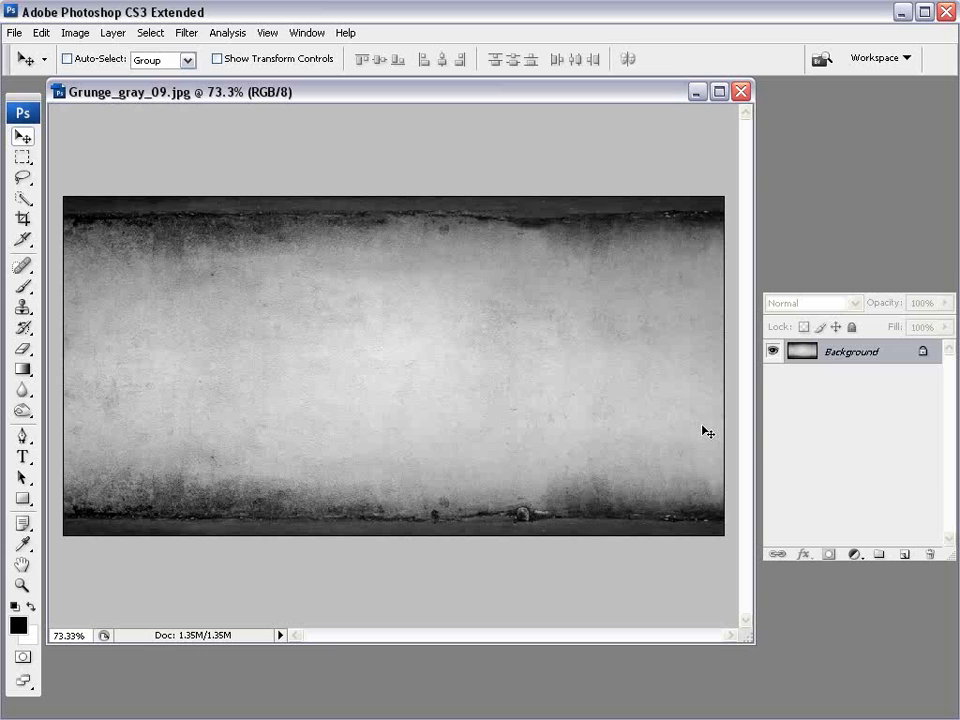
Convert the locked Background into a regular layer named Layer 0.
{"action": "left_click_drag", "start_coordinate": [872, 282], "coordinate": [814, 246]}
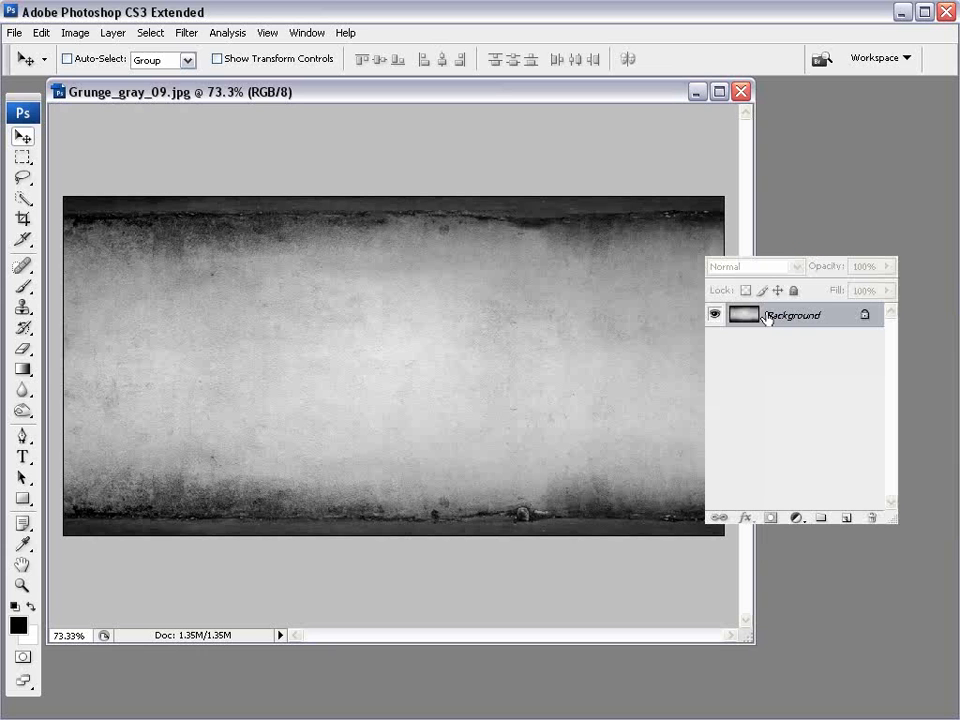
{"action": "double_click", "coordinate": [840, 318]}
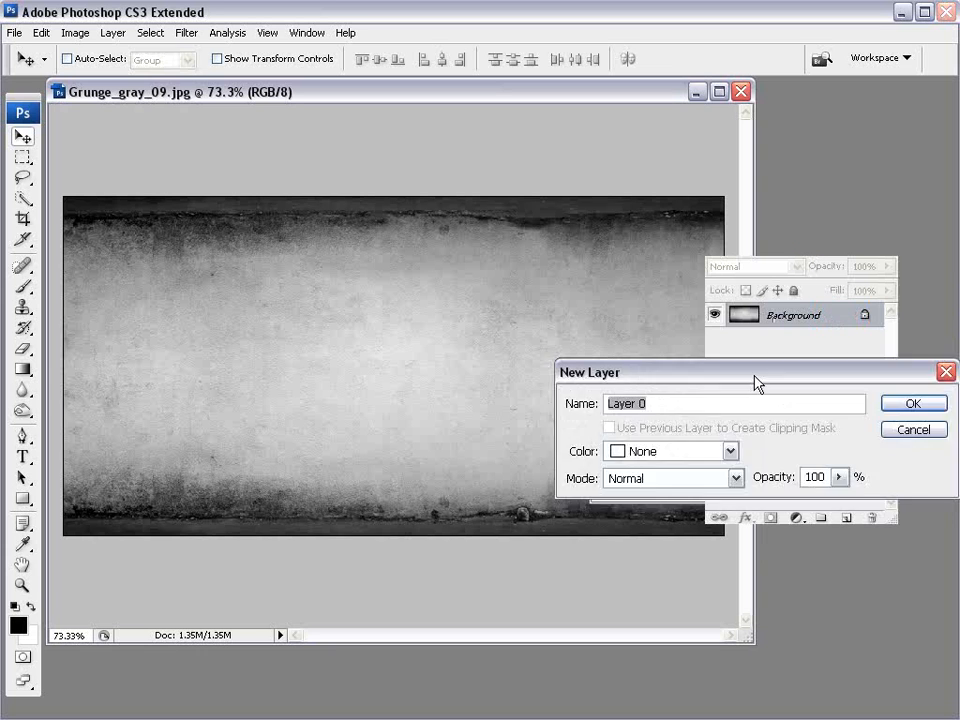
{"action": "left_click", "coordinate": [668, 358]}
{"action": "left_click_drag", "start_coordinate": [795, 257], "coordinate": [845, 232]}
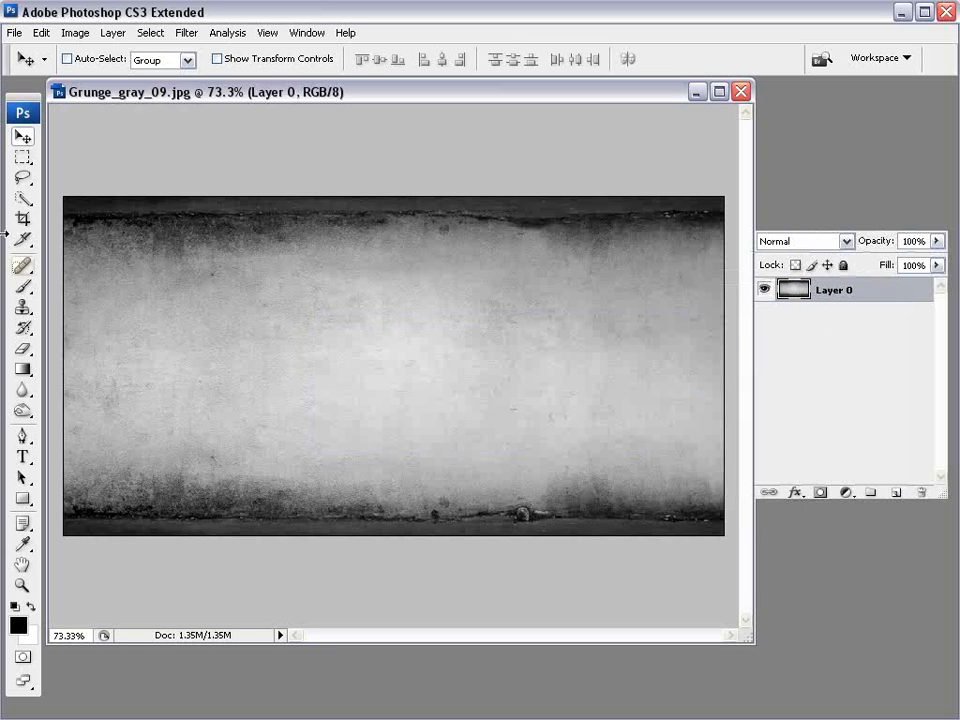
Select the wall image except for a narrow strip at its right end, and cut the selection to a new layer.
{"action": "left_click", "coordinate": [23, 158]}
{"action": "left_click", "coordinate": [103, 121]}
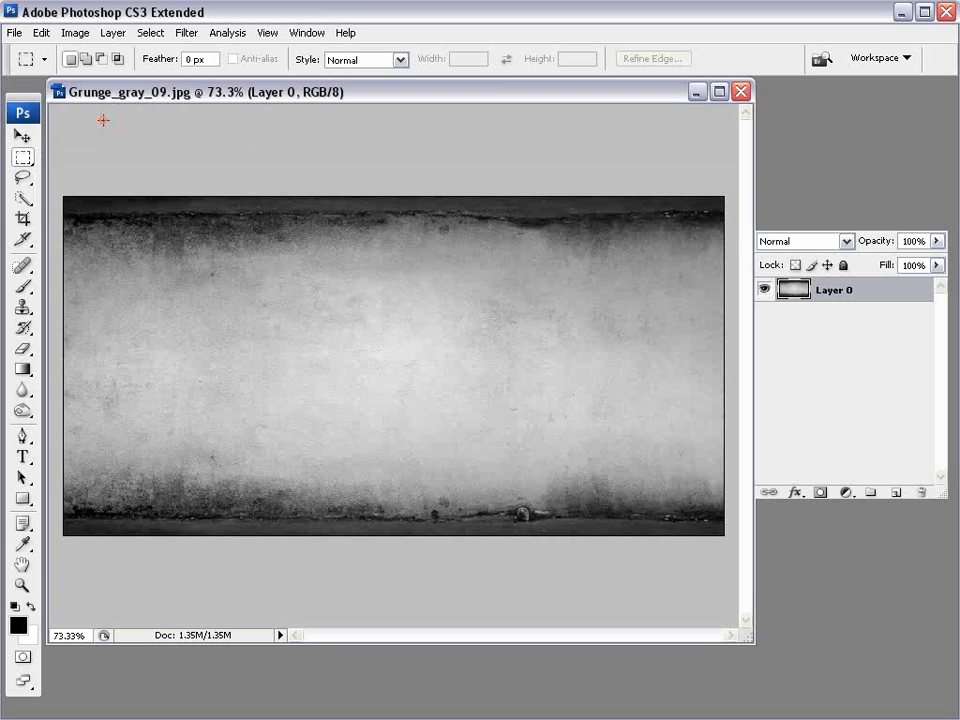
{"action": "left_click_drag", "start_coordinate": [60, 180], "coordinate": [619, 576]}
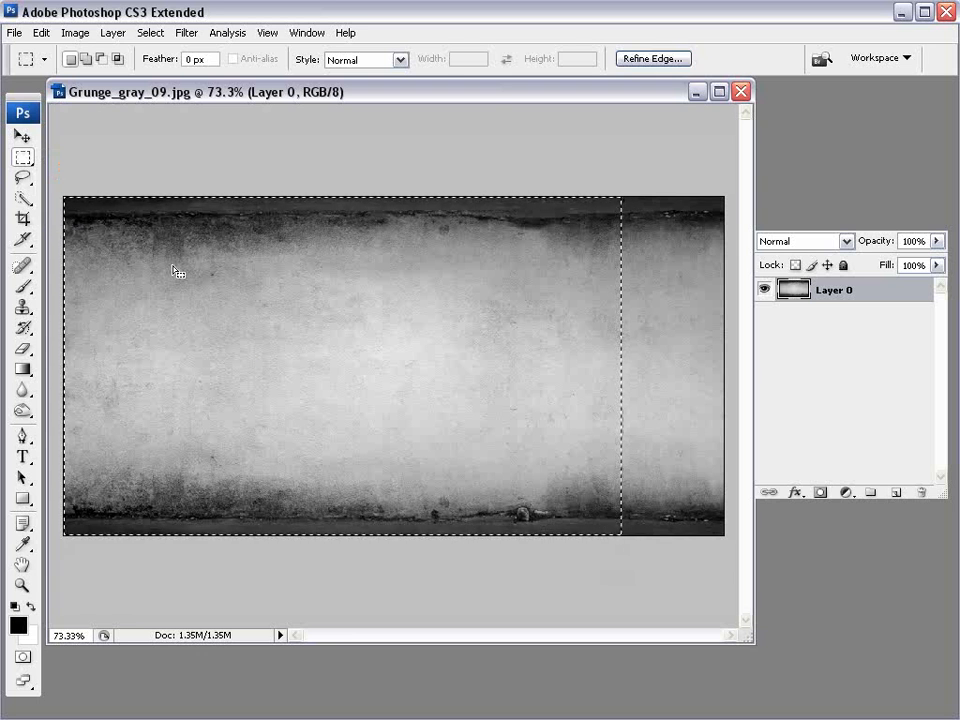
{"action": "right_click", "coordinate": [142, 230]}
{"action": "left_click", "coordinate": [144, 365]}
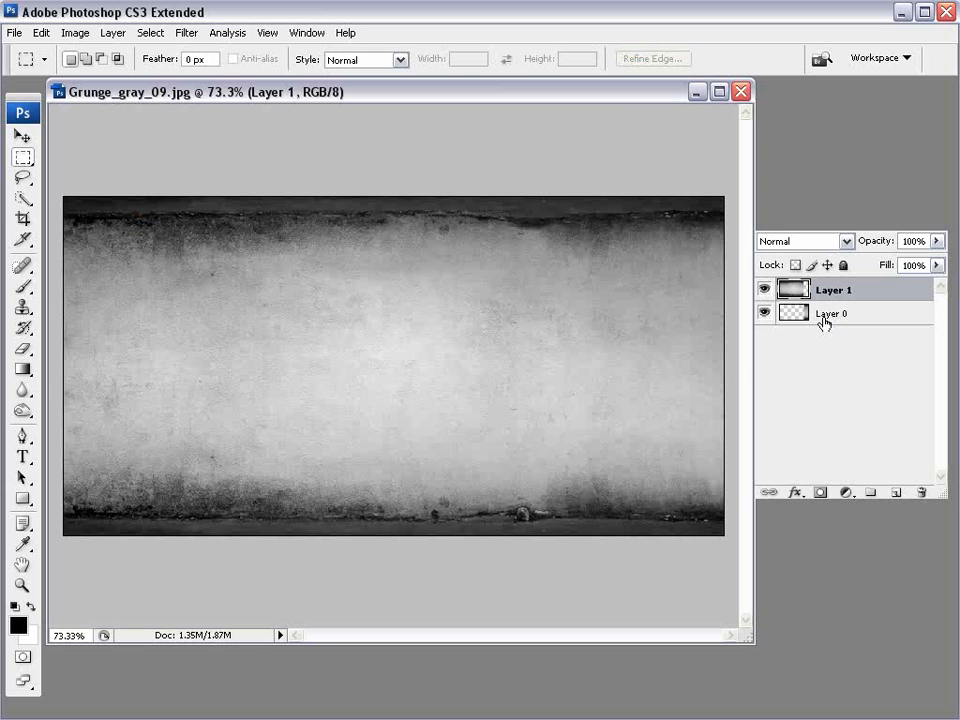
Bring the strip's Layer 0 above Layer 1 and move the strip to the left end of the wall texture.
{"action": "left_click_drag", "start_coordinate": [790, 314], "coordinate": [807, 294]}
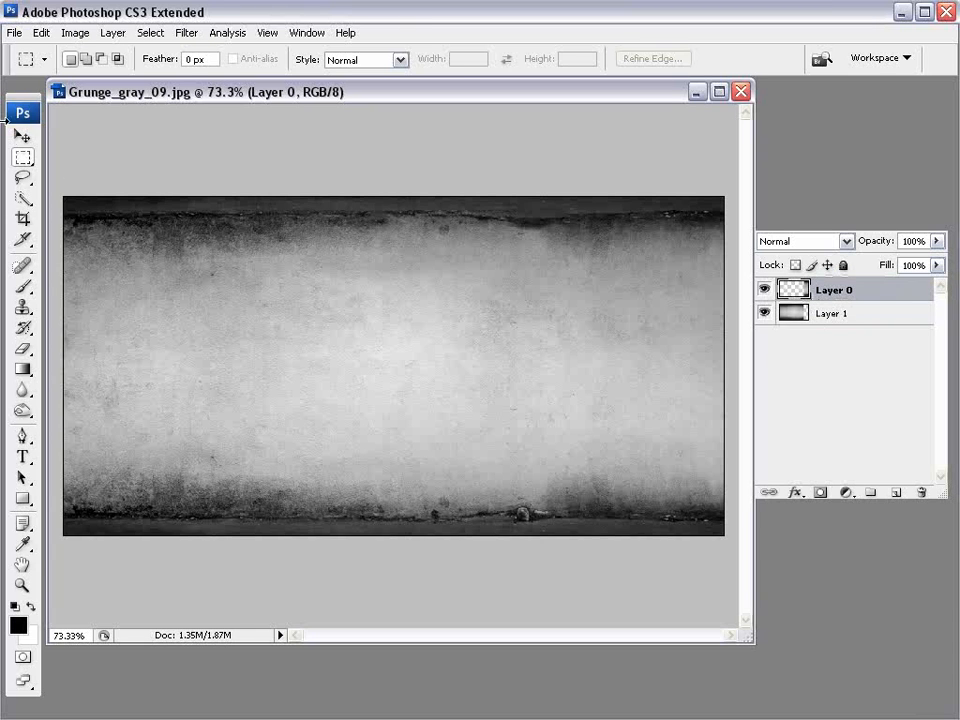
{"action": "left_click", "coordinate": [22, 135]}
{"action": "left_click_drag", "start_coordinate": [594, 420], "coordinate": [440, 407]}
{"action": "key", "text": "ctrl+z"}
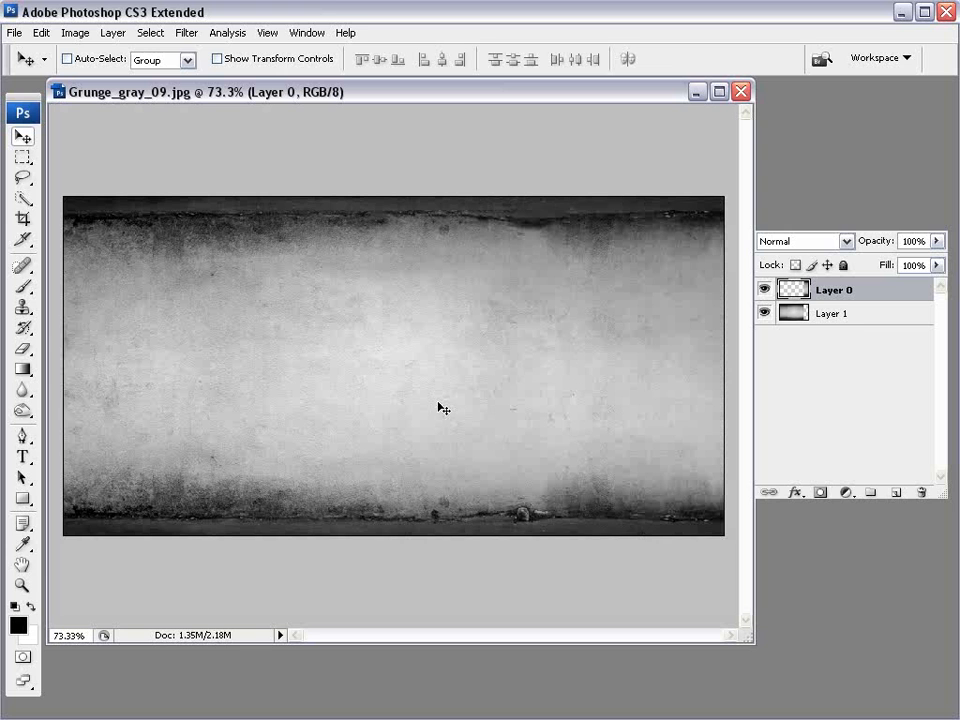
{"action": "left_click_drag", "start_coordinate": [655, 400], "coordinate": [85, 342]}
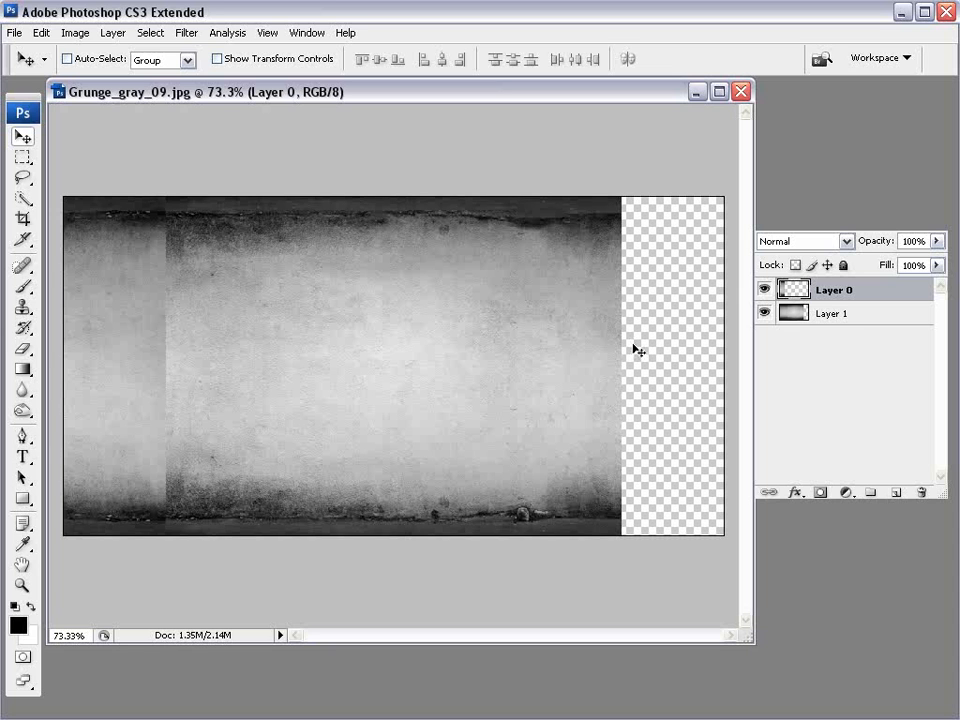
Blend the strip on Layer 0 into the wall by erasing its inner edge with a soft 339 px Eraser brush.
{"action": "left_click", "coordinate": [22, 157]}
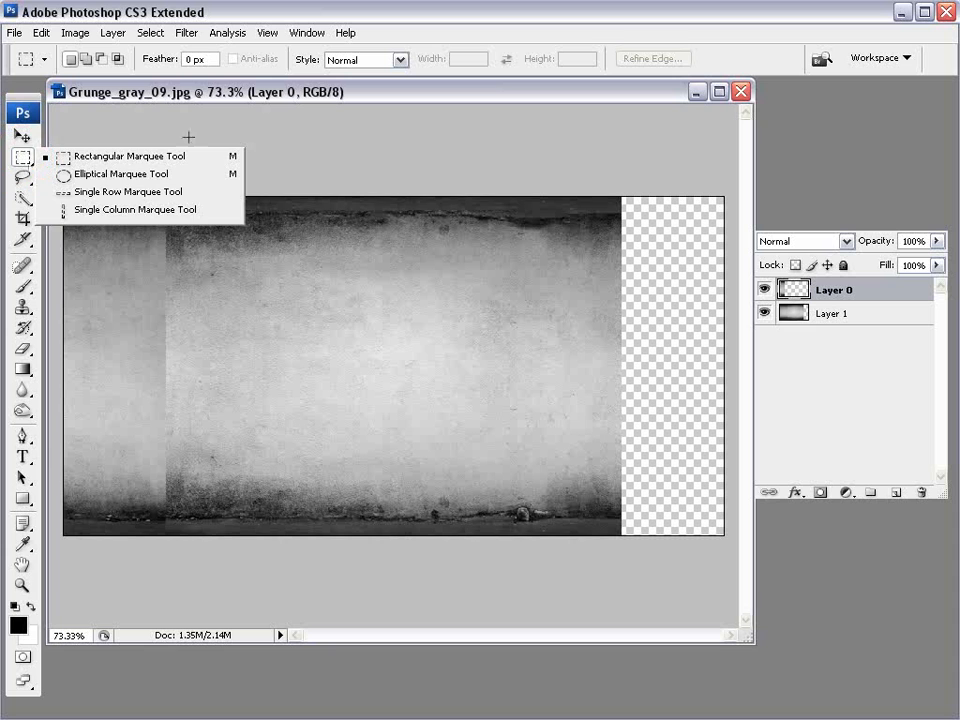
{"action": "left_click", "coordinate": [90, 156]}
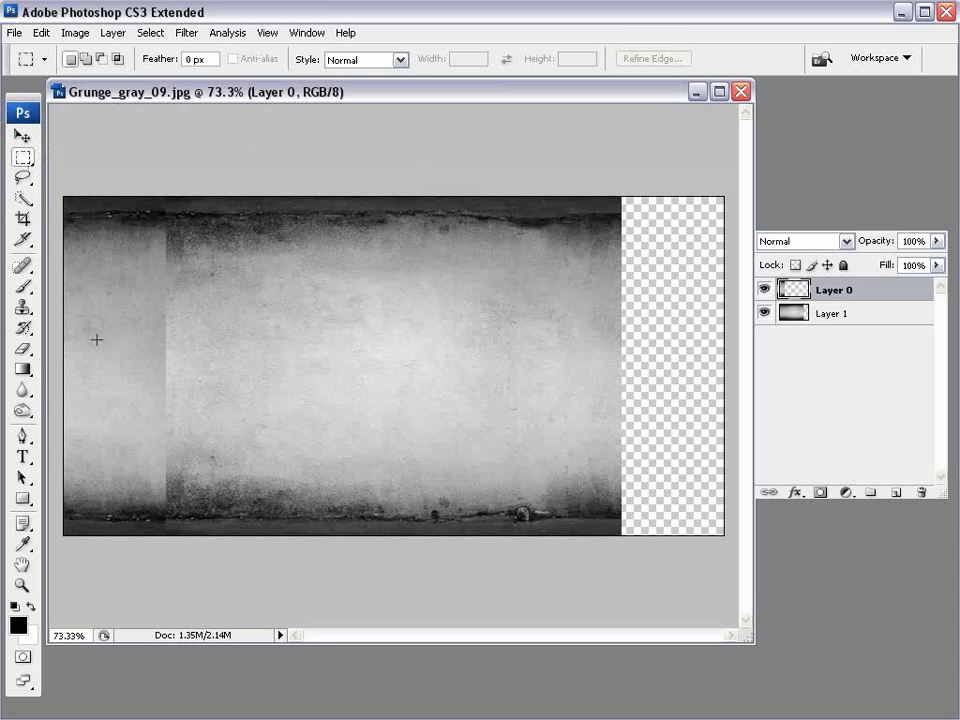
{"action": "left_click", "coordinate": [22, 348]}
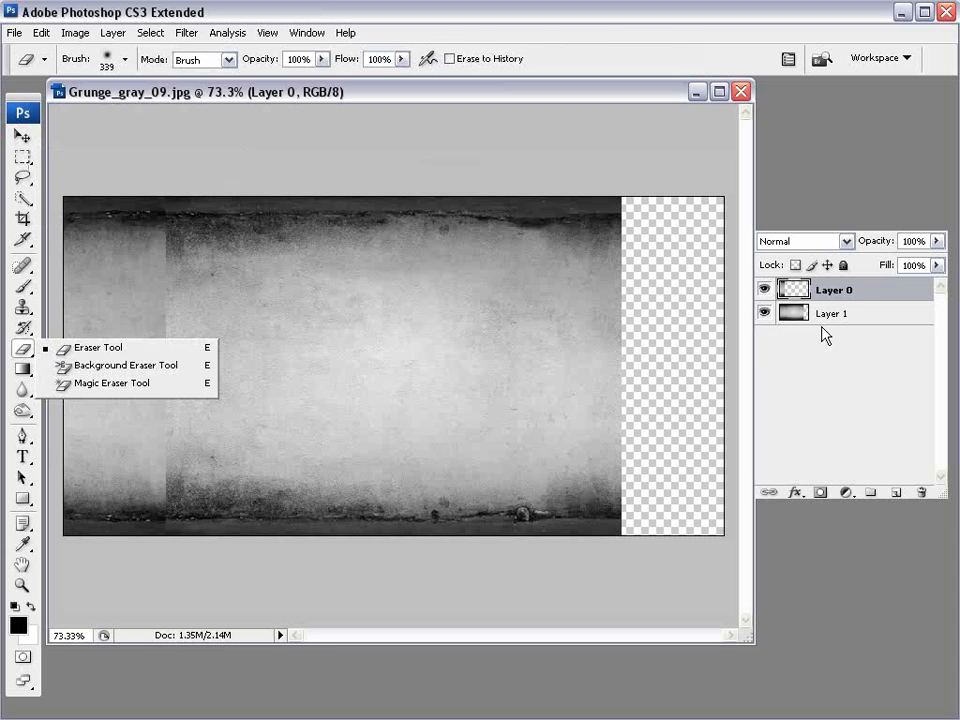
{"action": "mouse_move", "coordinate": [255, 252]}
{"action": "left_mouse_down"}
{"action": "mouse_move", "coordinate": [238, 264]}
{"action": "mouse_move", "coordinate": [244, 463]}
{"action": "mouse_move", "coordinate": [236, 406]}
{"action": "left_mouse_up"}
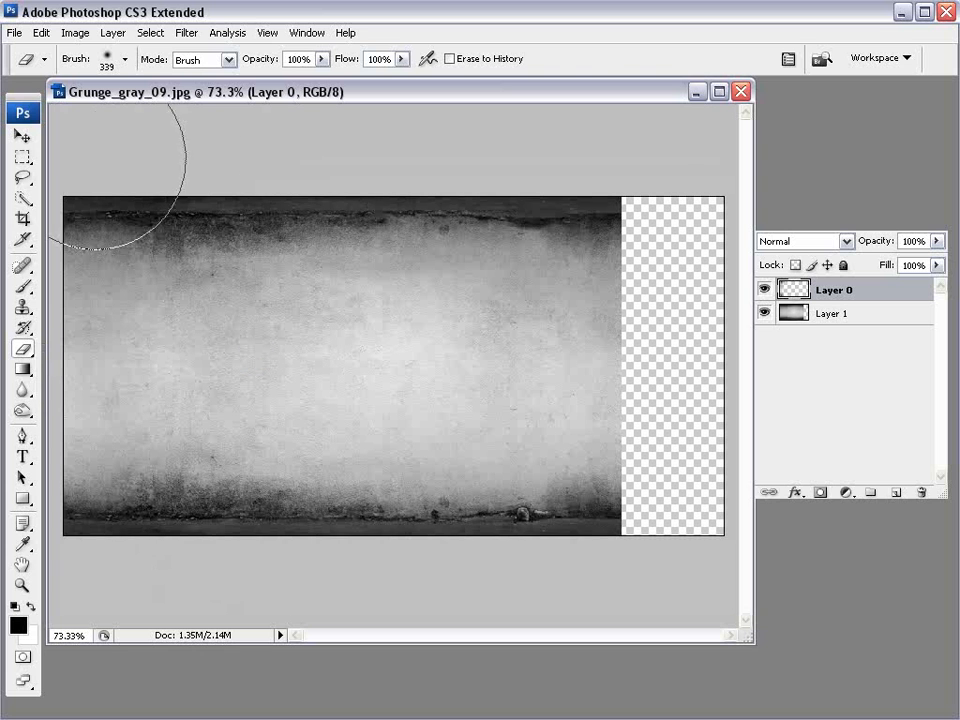
Select Layer 0 and Layer 1 and merge them into a single layer.
{"action": "left_click", "coordinate": [22, 136]}
{"action": "left_click", "coordinate": [842, 315], "text": "shift"}
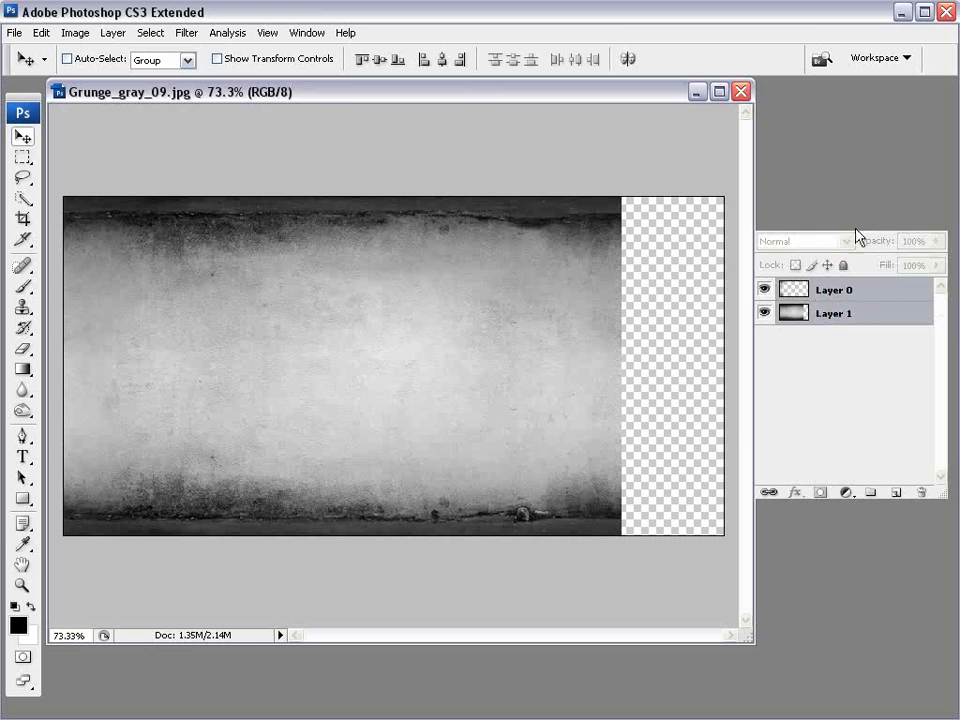
{"action": "left_click_drag", "start_coordinate": [842, 238], "coordinate": [800, 183]}
{"action": "left_click", "coordinate": [827, 178]}
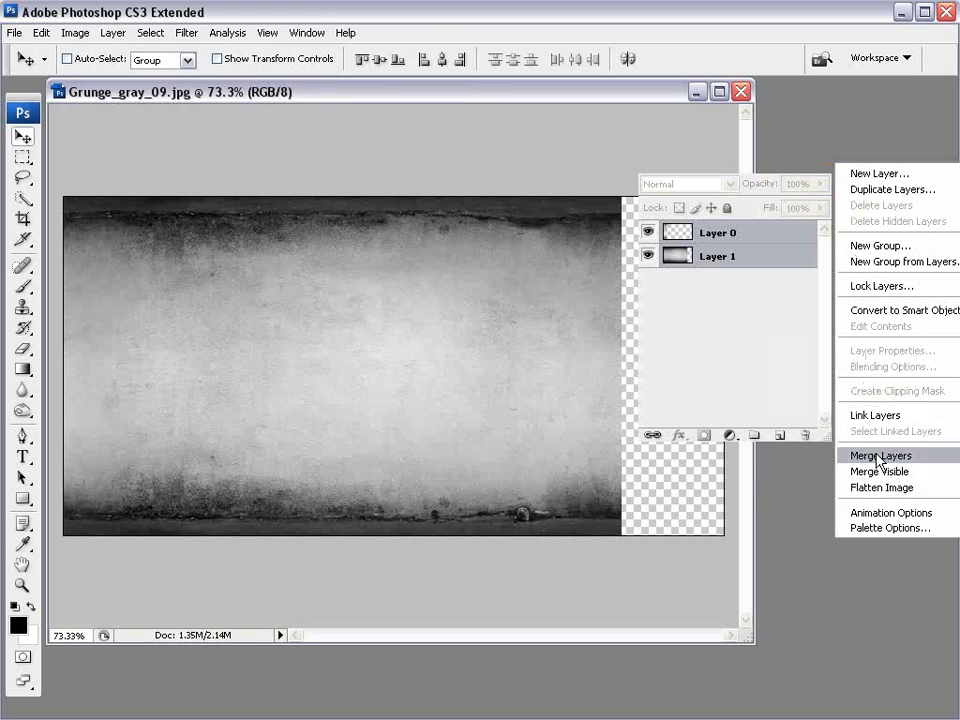
{"action": "left_click", "coordinate": [851, 577]}
{"action": "left_click_drag", "start_coordinate": [744, 170], "coordinate": [843, 223]}
Place a duplicate of the wall layer against the wall's right end to check the tiling, and undo the duplicate.
{"action": "left_click_drag", "start_coordinate": [111, 336], "coordinate": [620, 349]}
{"action": "left_click_drag", "start_coordinate": [678, 340], "coordinate": [671, 339], "text": "alt"}
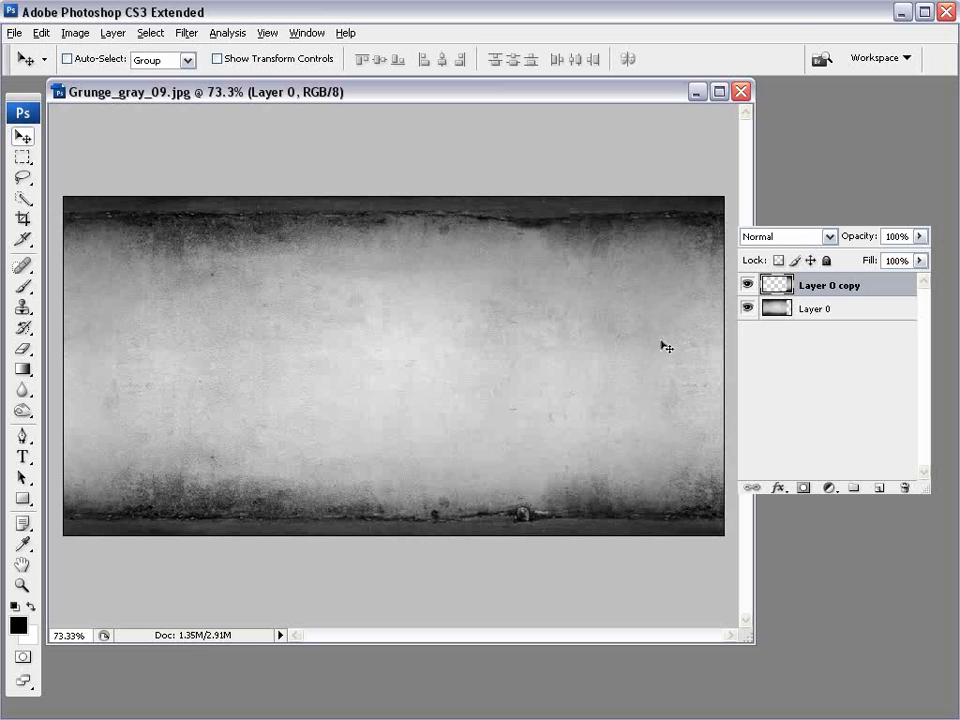
{"action": "key", "text": "ctrl+z"}
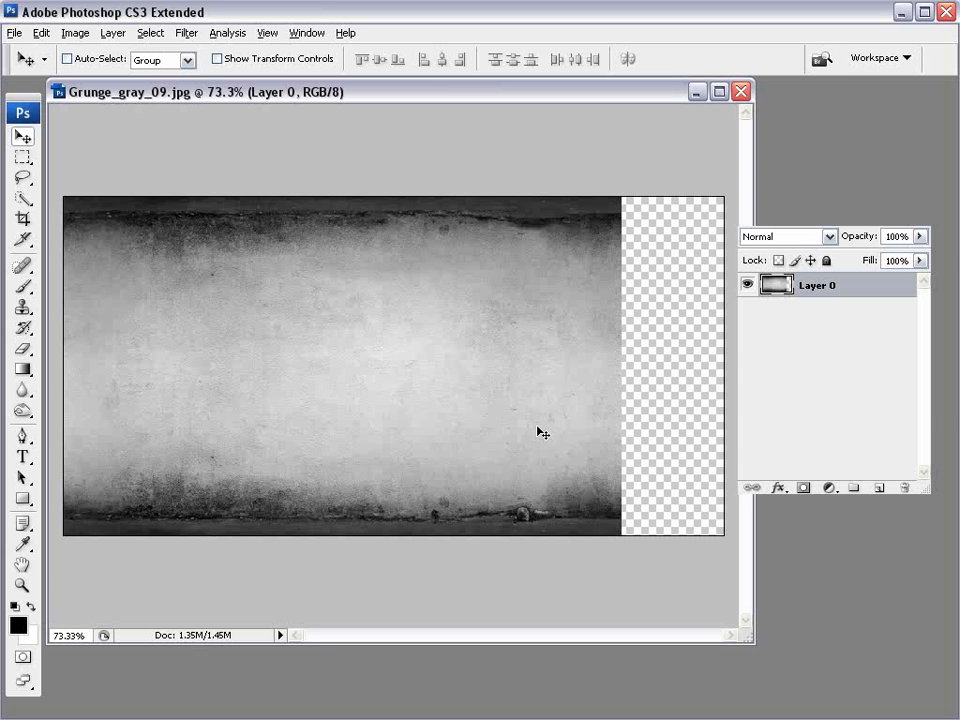
Crop the image to the wall texture, removing the transparent strip at its right end.
{"action": "left_click", "coordinate": [21, 222]}
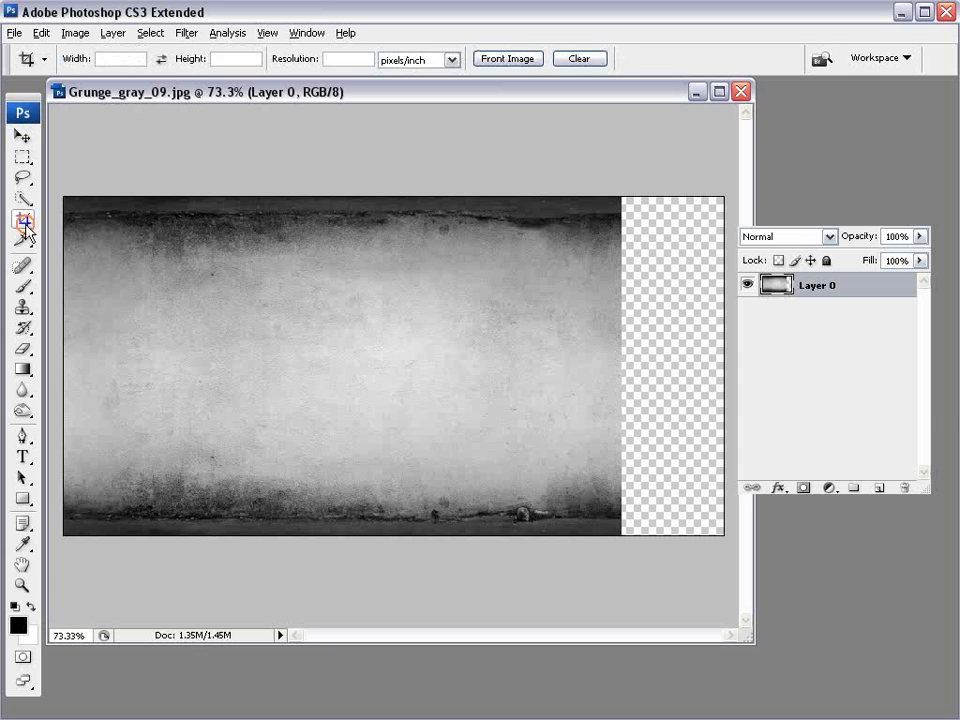
{"action": "left_click_drag", "start_coordinate": [52, 187], "coordinate": [615, 596]}
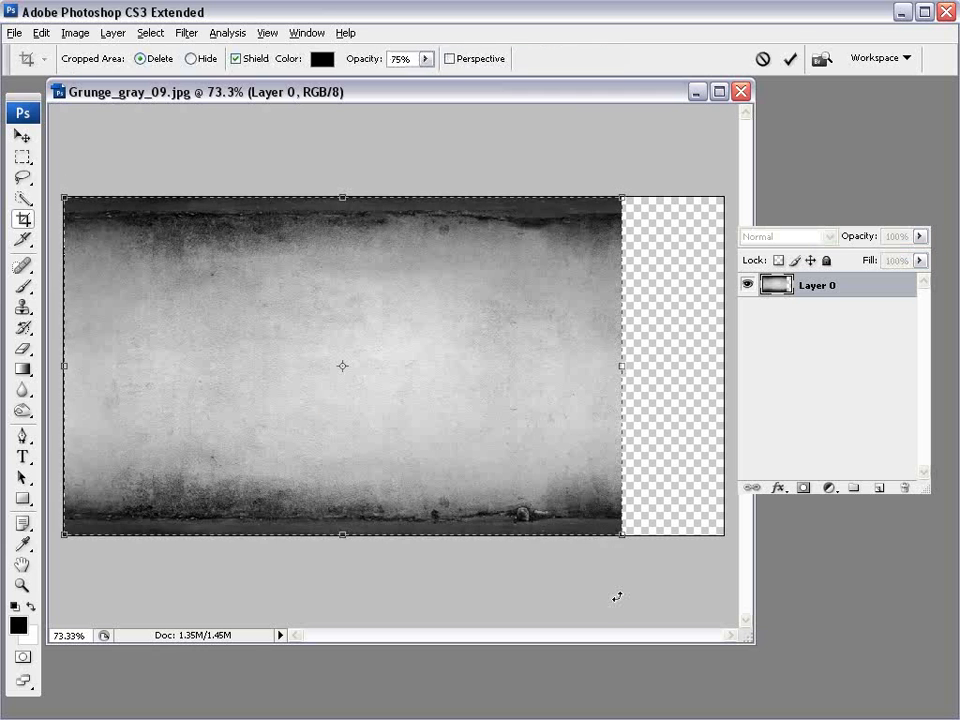
{"action": "key", "text": "Return"}
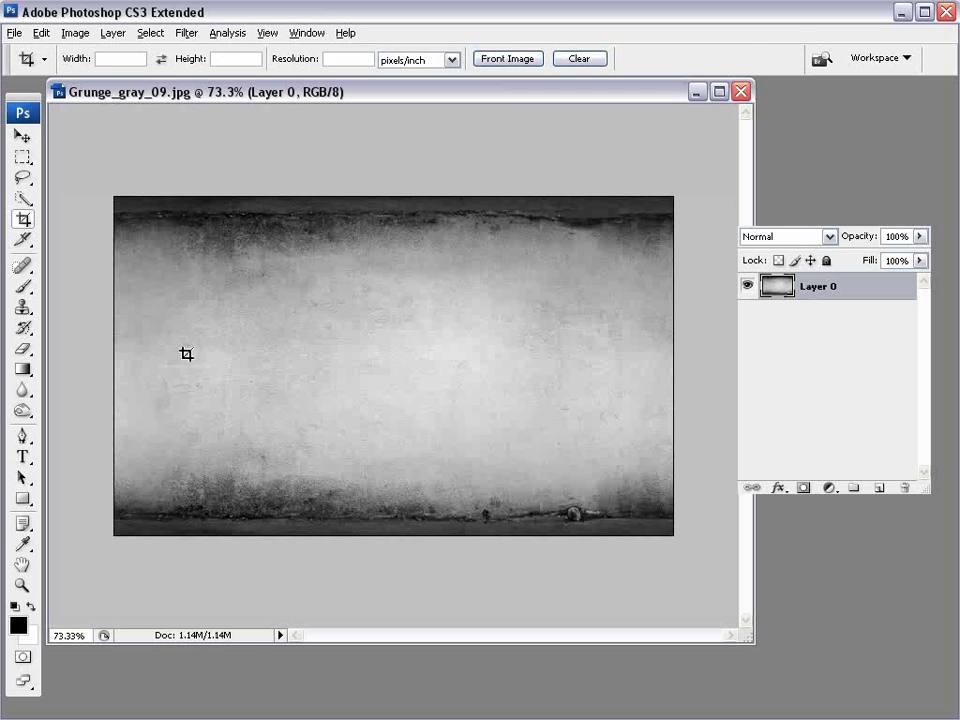
Darken the wall's top and bottom edges and patches of its middle with a 195 px Burn brush, Shadows range, 50% exposure.
{"action": "left_click", "coordinate": [22, 391]}
{"action": "left_click", "coordinate": [22, 410]}
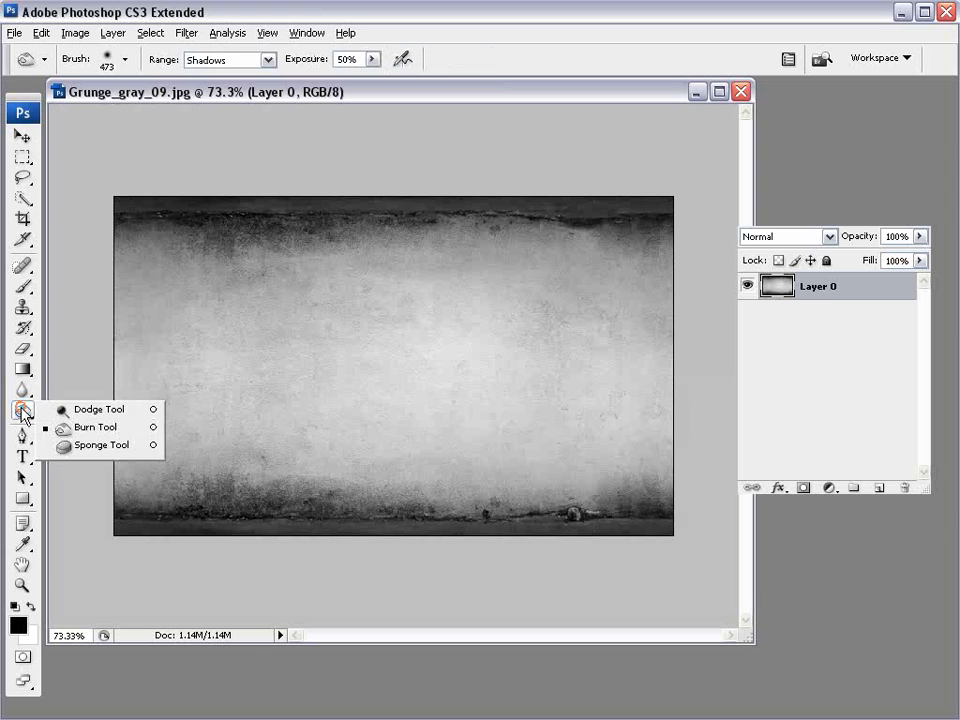
{"action": "left_click", "coordinate": [111, 436]}
{"action": "right_click", "coordinate": [326, 376]}
{"action": "left_click", "coordinate": [474, 414]}
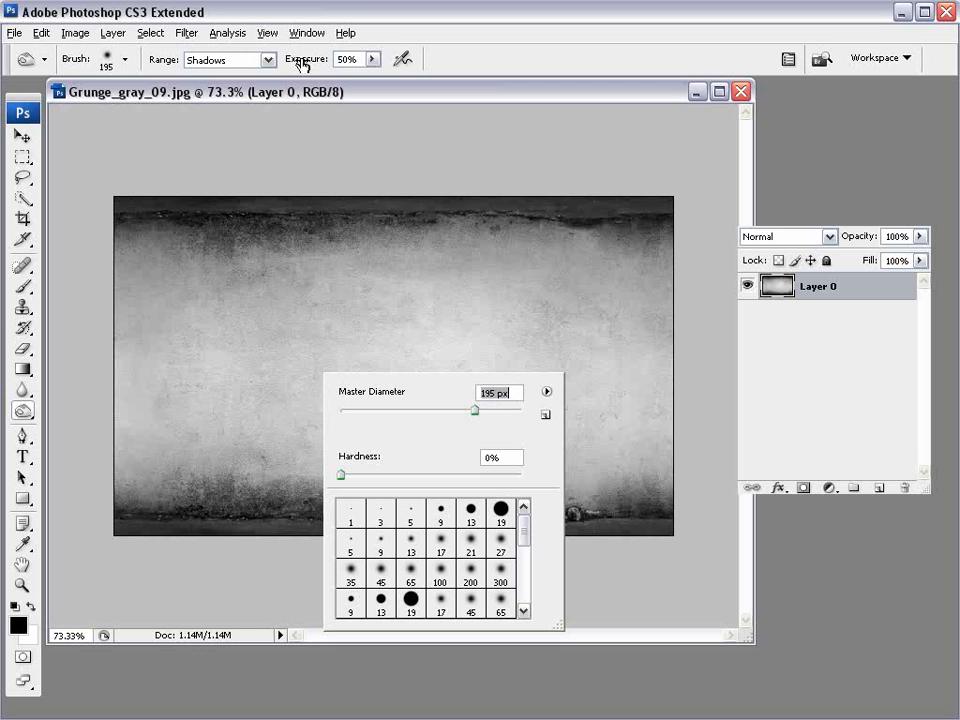
{"action": "left_click", "coordinate": [268, 60]}
{"action": "left_click", "coordinate": [270, 63]}
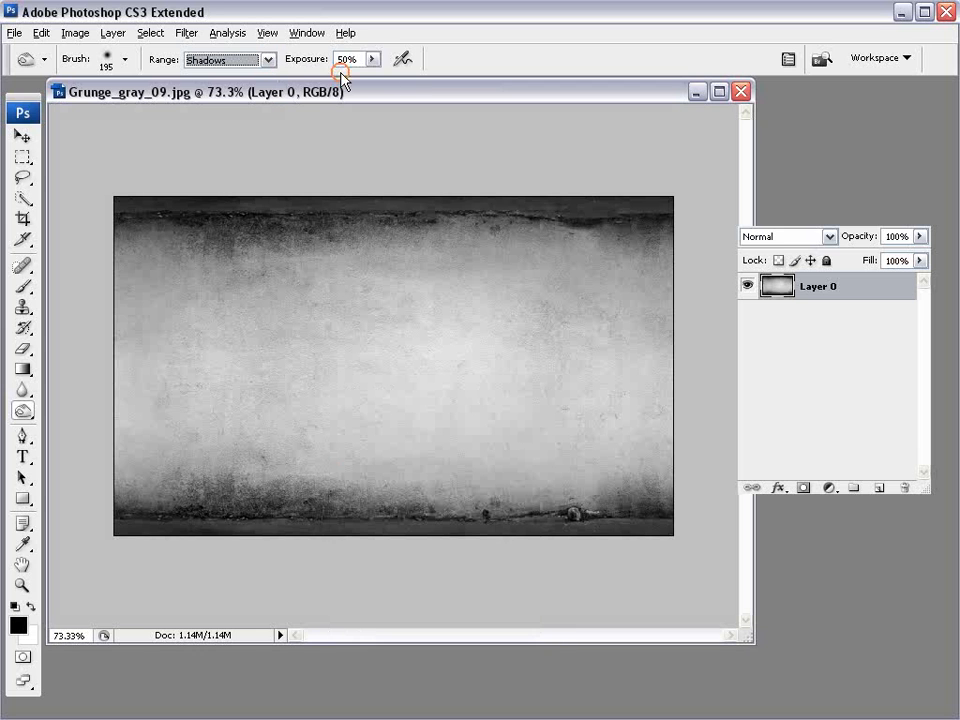
{"action": "mouse_move", "coordinate": [128, 516]}
{"action": "left_mouse_down"}
{"action": "mouse_move", "coordinate": [195, 551]}
{"action": "mouse_move", "coordinate": [596, 536]}
{"action": "mouse_move", "coordinate": [692, 579]}
{"action": "left_mouse_up"}
{"action": "mouse_move", "coordinate": [658, 174]}
{"action": "left_mouse_down"}
{"action": "mouse_move", "coordinate": [606, 184]}
{"action": "mouse_move", "coordinate": [100, 174]}
{"action": "left_mouse_up"}
{"action": "mouse_move", "coordinate": [420, 189]}
{"action": "left_mouse_down"}
{"action": "mouse_move", "coordinate": [499, 409]}
{"action": "mouse_move", "coordinate": [476, 351]}
{"action": "mouse_move", "coordinate": [510, 338]}
{"action": "left_mouse_up"}
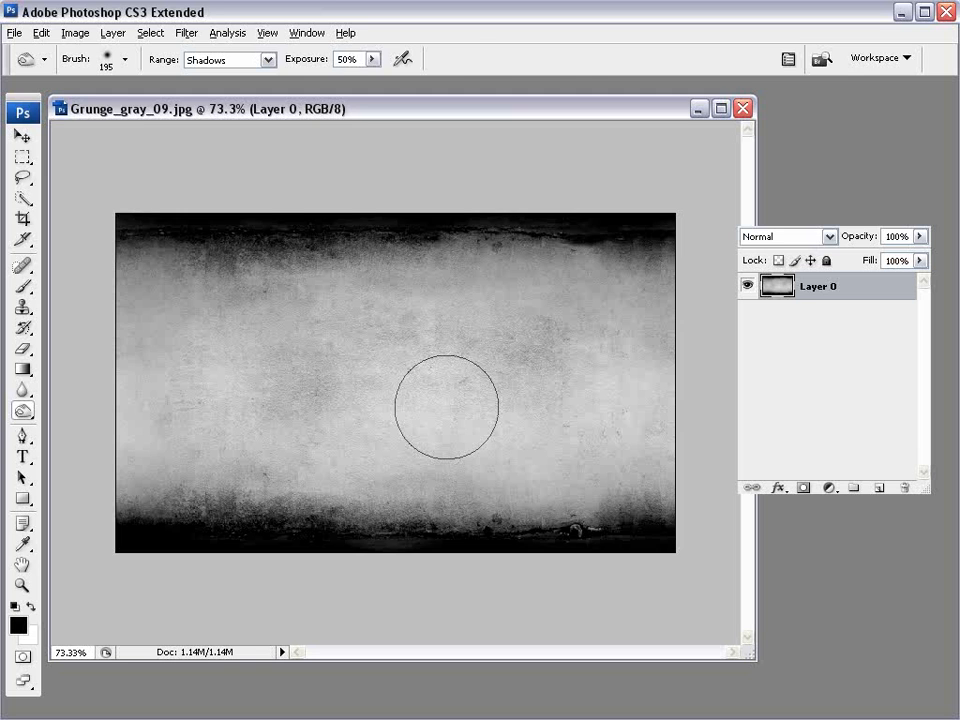
{"action": "key", "text": "v"}
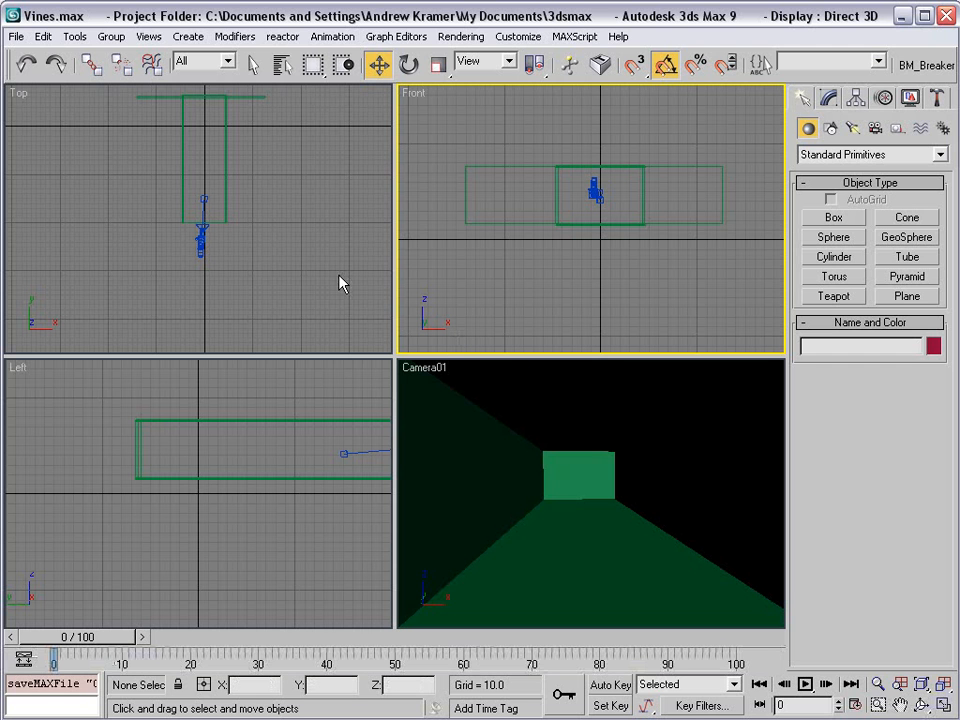
In 3ds Max, assign a Bitmap to the diffuse colour of material 01 - Default and load tileTexture.psd.
{"action": "key", "text": "m"}
{"action": "left_click_drag", "start_coordinate": [91, 17], "coordinate": [128, 60]}
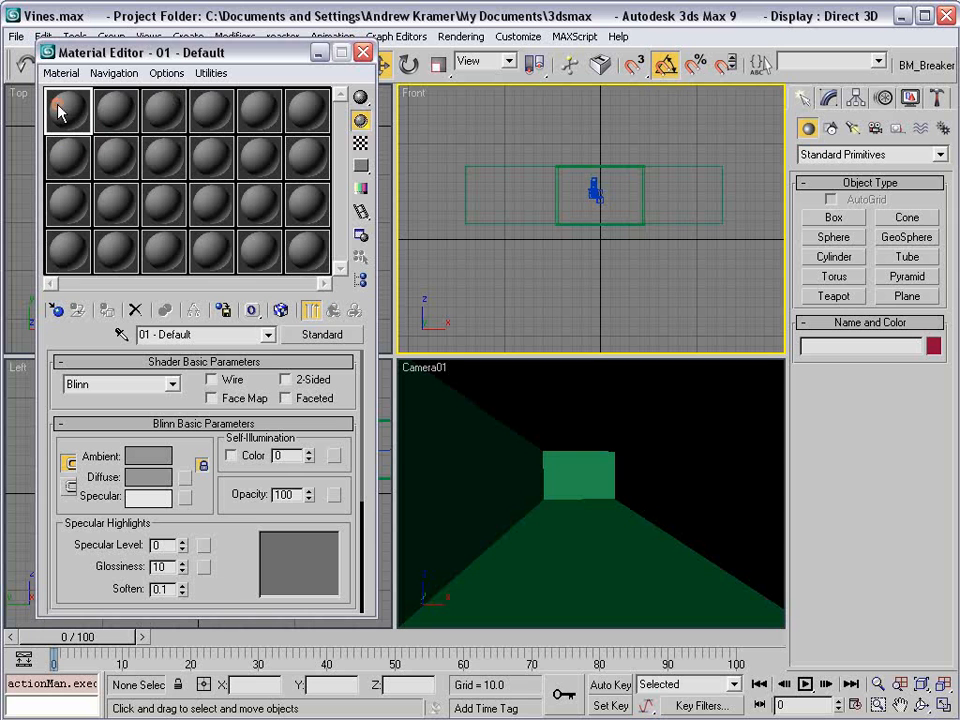
{"action": "left_click", "coordinate": [185, 479]}
{"action": "left_click_drag", "start_coordinate": [686, 655], "coordinate": [407, 180]}
{"action": "double_click", "coordinate": [355, 236]}
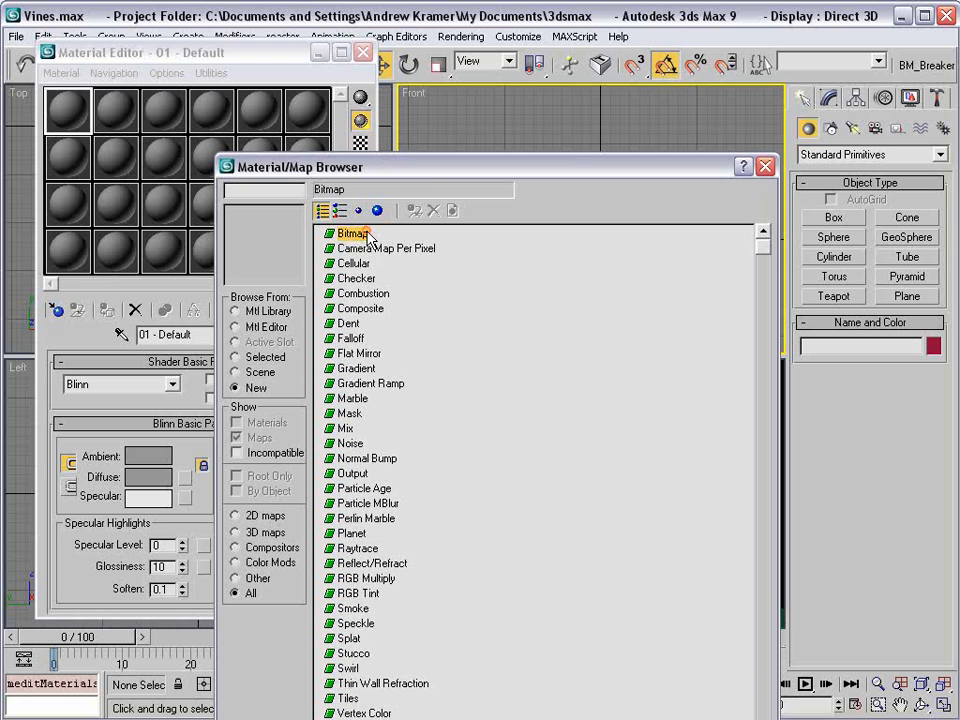
{"action": "left_click", "coordinate": [450, 332]}
{"action": "scroll", "coordinate": [440, 410], "scroll_direction": "up", "scroll_amount": 3}
{"action": "left_click", "coordinate": [297, 350]}
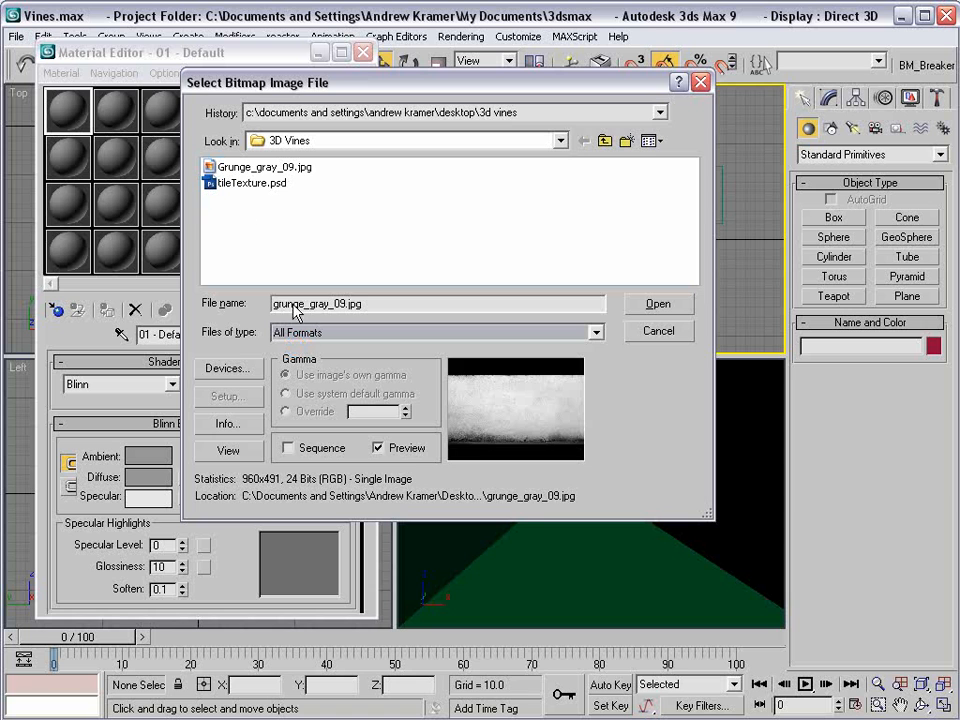
{"action": "left_click", "coordinate": [240, 184]}
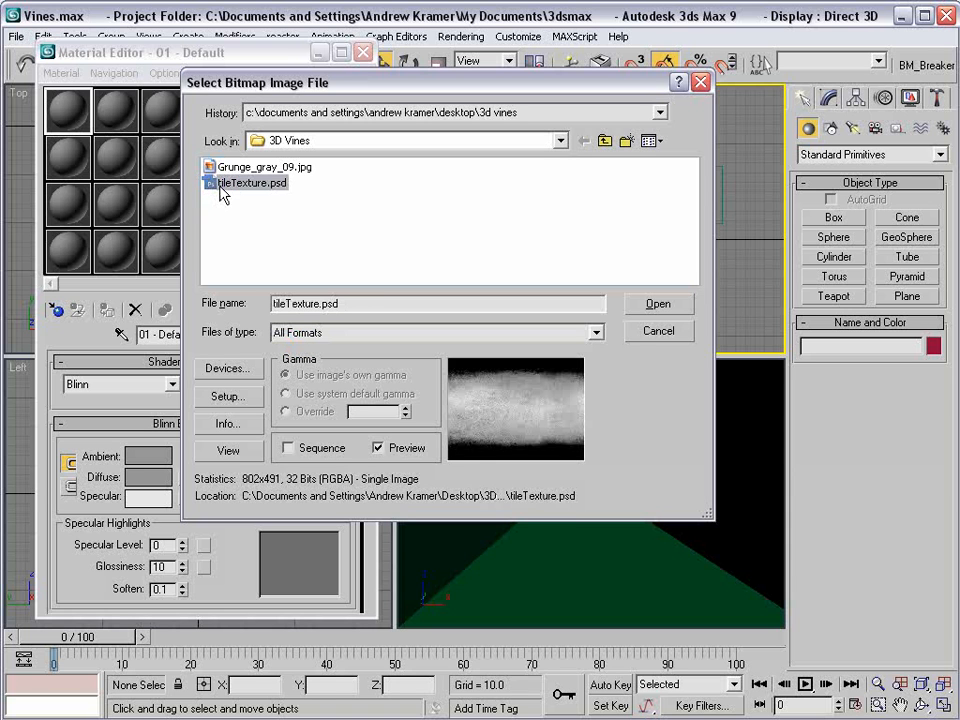
{"action": "left_click", "coordinate": [653, 304]}
{"action": "left_click", "coordinate": [379, 451]}
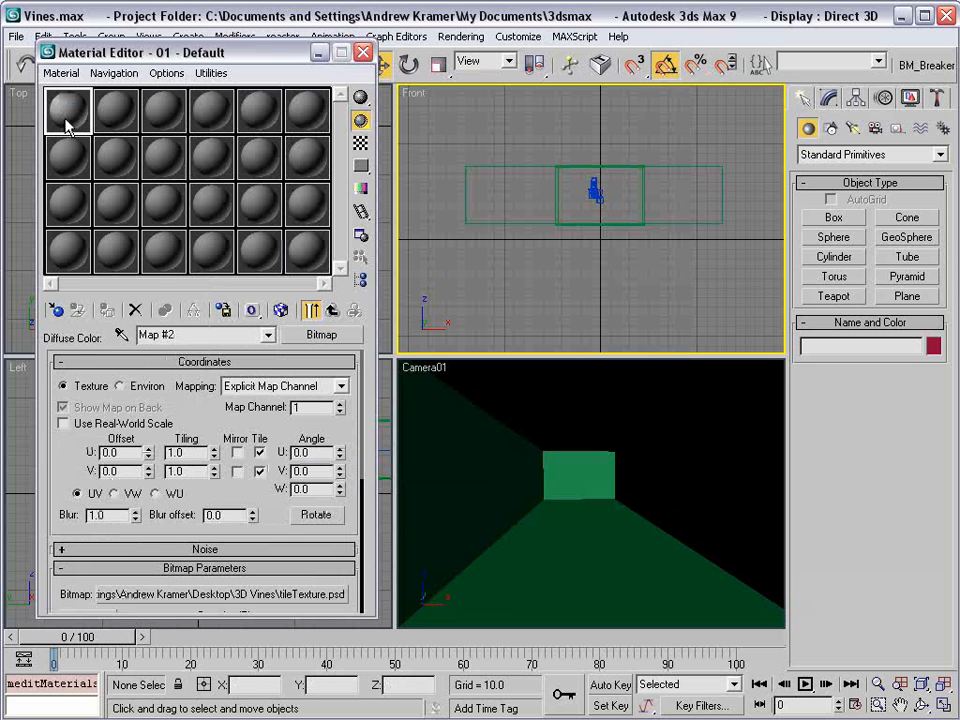
Enable viewport display of the texture map and apply the material to the corridor's left wall.
{"action": "left_click", "coordinate": [281, 312]}
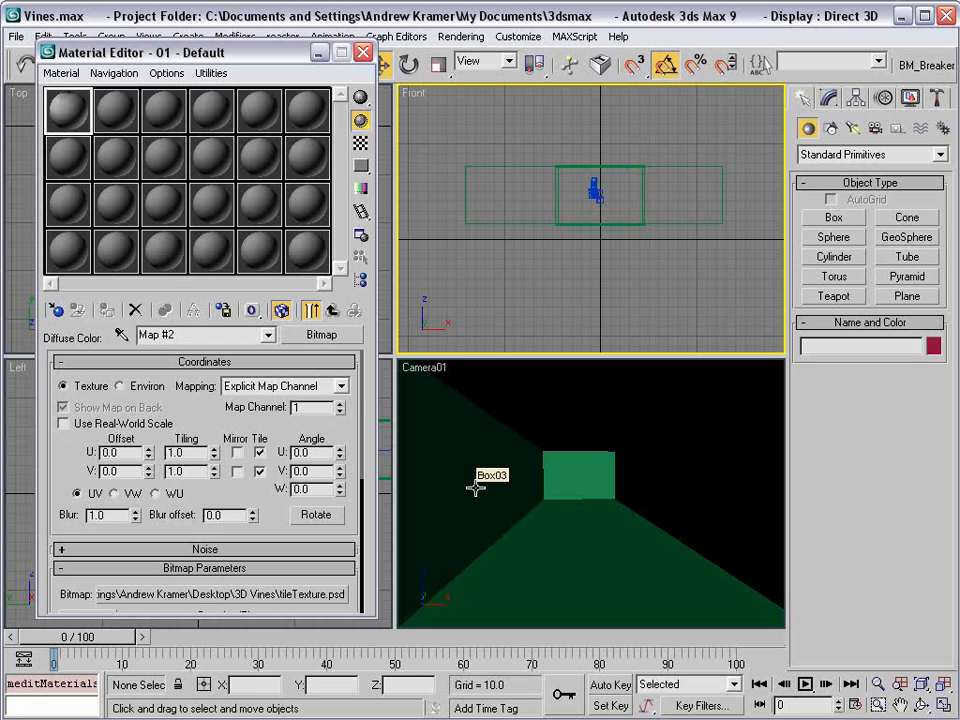
{"action": "left_click_drag", "start_coordinate": [72, 108], "coordinate": [477, 451]}
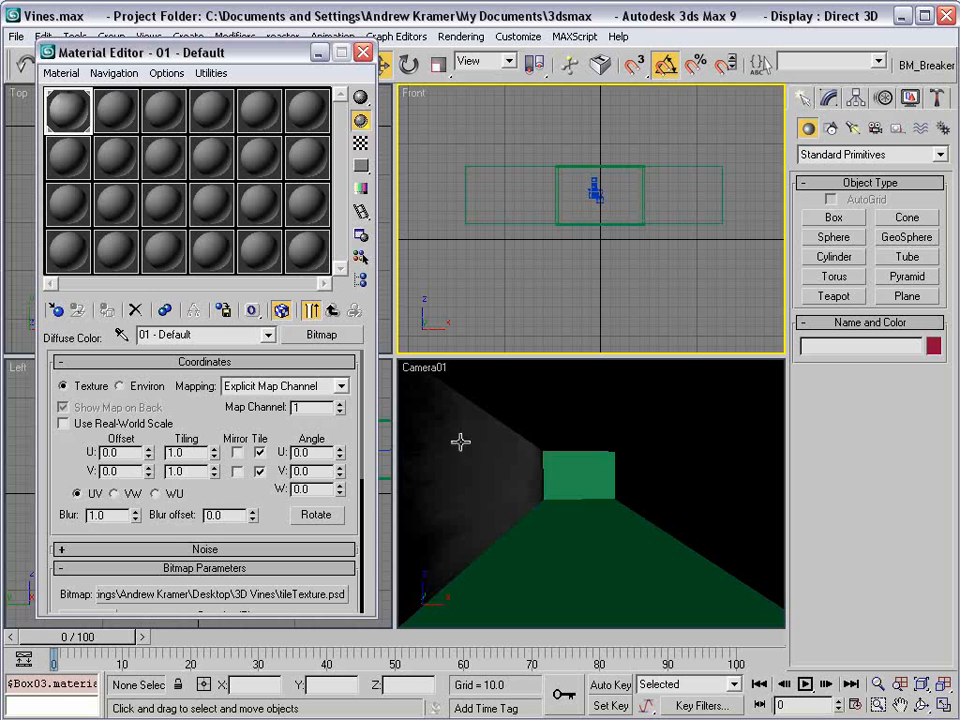
{"action": "middle_click_drag", "start_coordinate": [564, 493], "coordinate": [592, 491]}
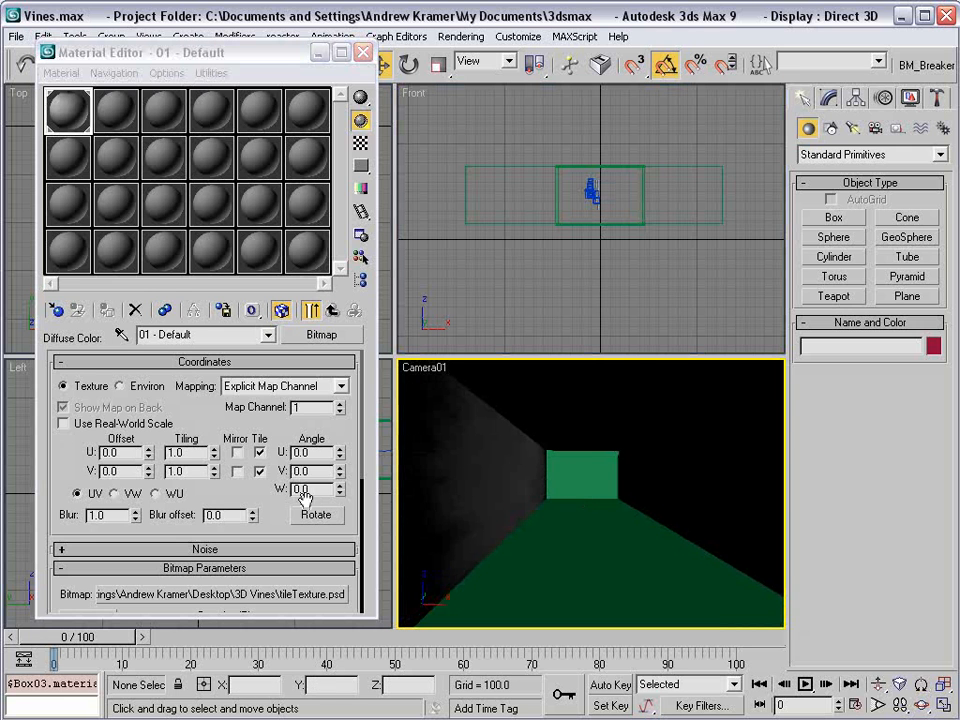
Set the map's W angle to -90 and apply the material to the corridor's right wall.
{"action": "left_click", "coordinate": [185, 473]}
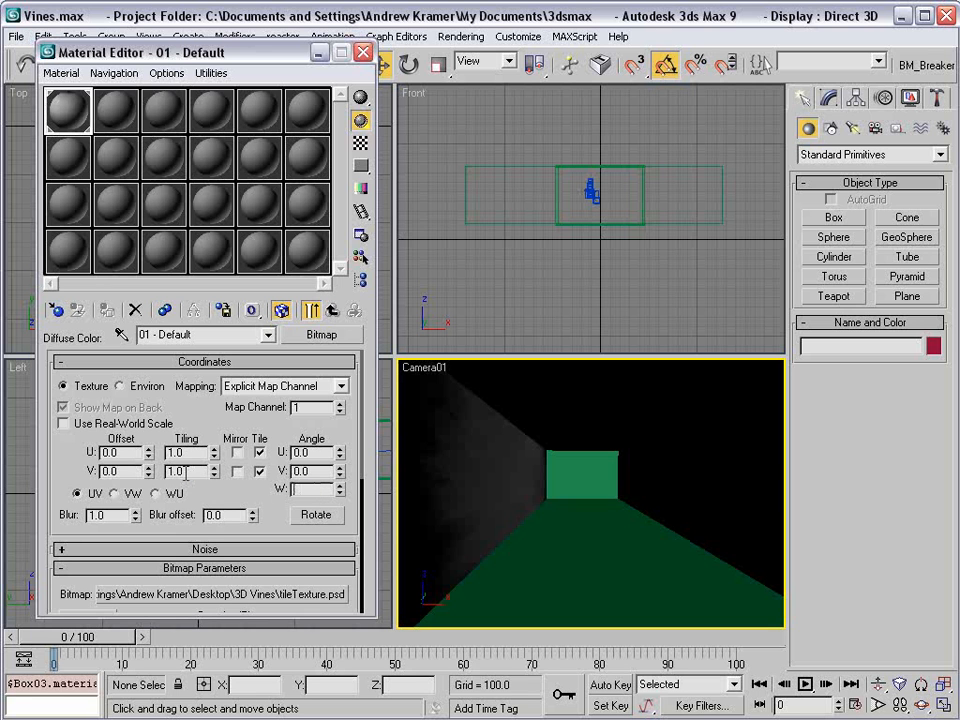
{"action": "key", "text": "Return"}
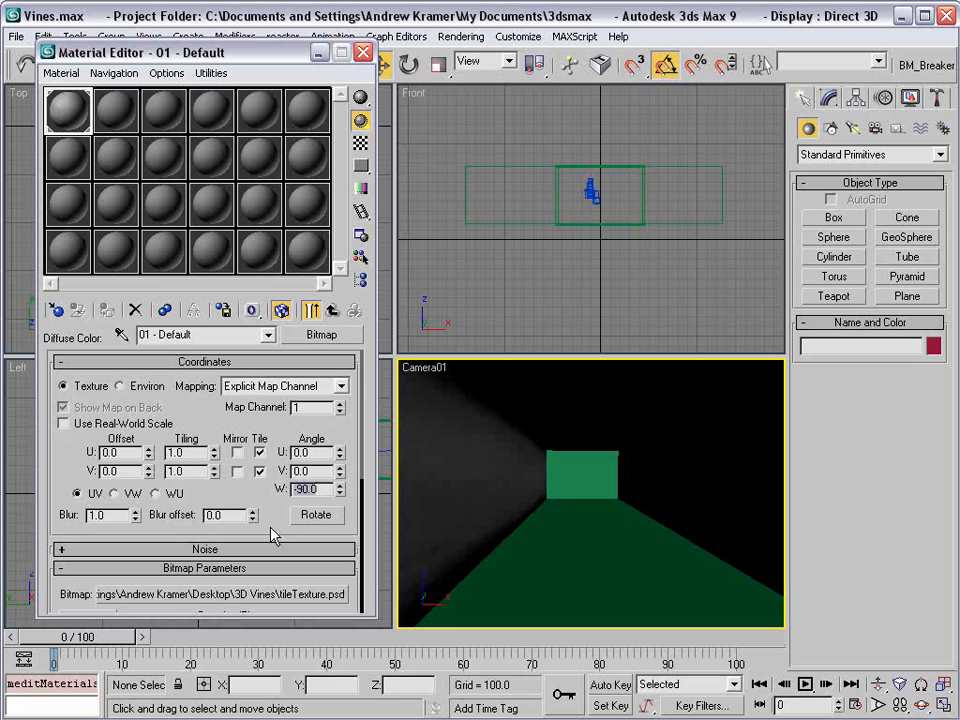
{"action": "left_click_drag", "start_coordinate": [57, 135], "coordinate": [660, 454]}
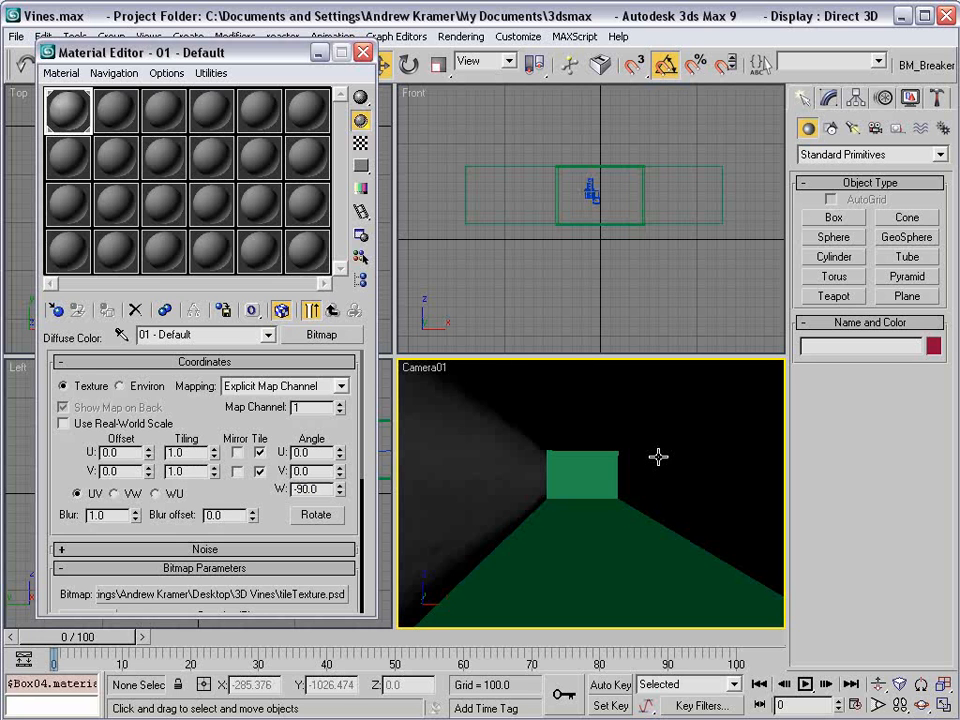
Create an Omni light toward the corridor's far end and raise it to a Z position of about 45.
{"action": "left_click", "coordinate": [852, 128]}
{"action": "left_click", "coordinate": [834, 257]}
{"action": "left_click", "coordinate": [603, 494]}
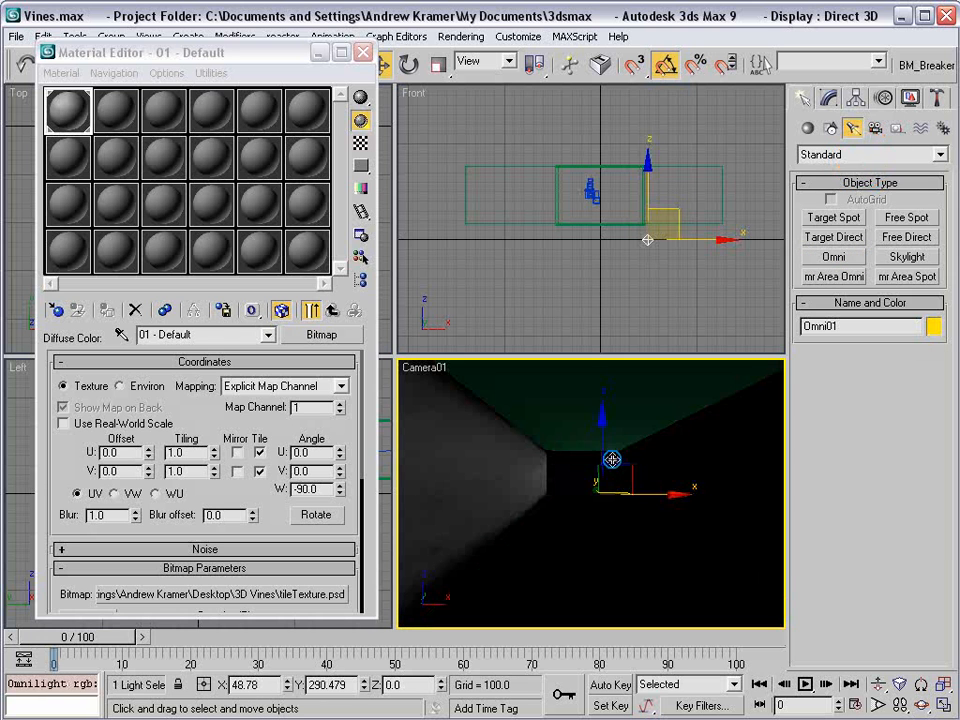
{"action": "left_click_drag", "start_coordinate": [610, 467], "coordinate": [600, 429]}
Turn off the Omni light's Diffuse effect and set the light to Ambient Only.
{"action": "left_click", "coordinate": [829, 97]}
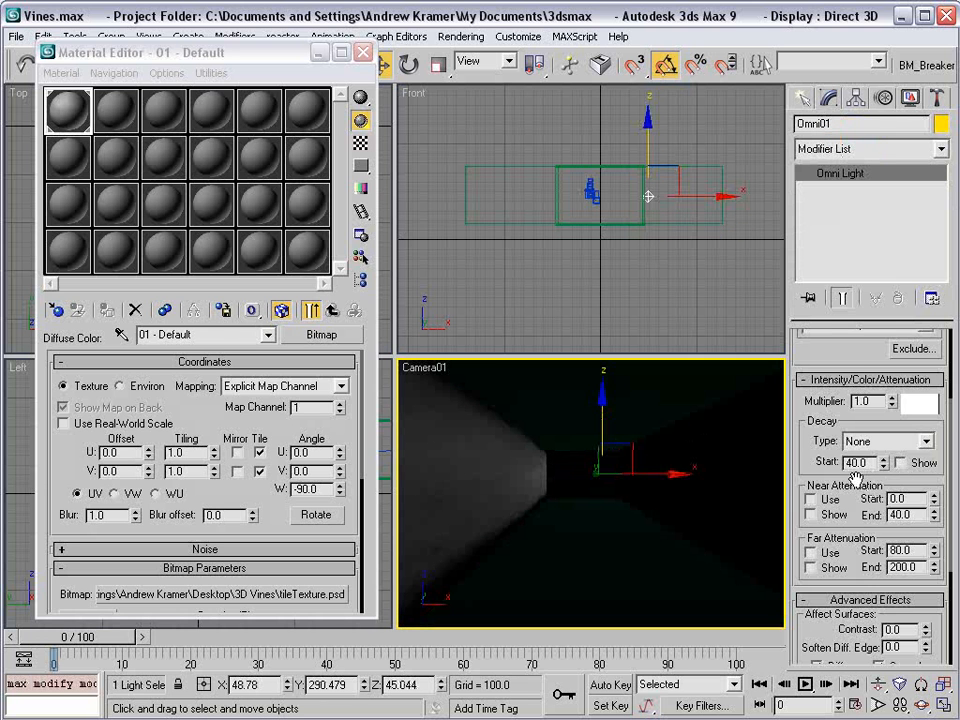
{"action": "scroll", "coordinate": [866, 494], "scroll_direction": "down", "scroll_amount": 3}
{"action": "left_click", "coordinate": [832, 582]}
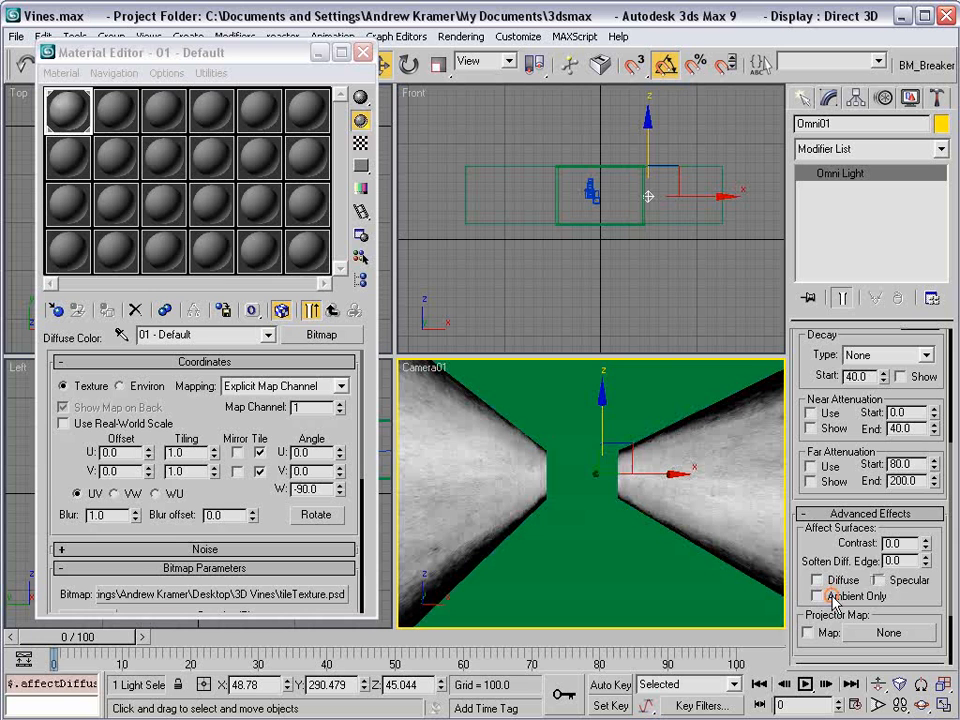
{"action": "left_click", "coordinate": [836, 596]}
{"action": "scroll", "coordinate": [880, 470], "scroll_direction": "up", "scroll_amount": 5}
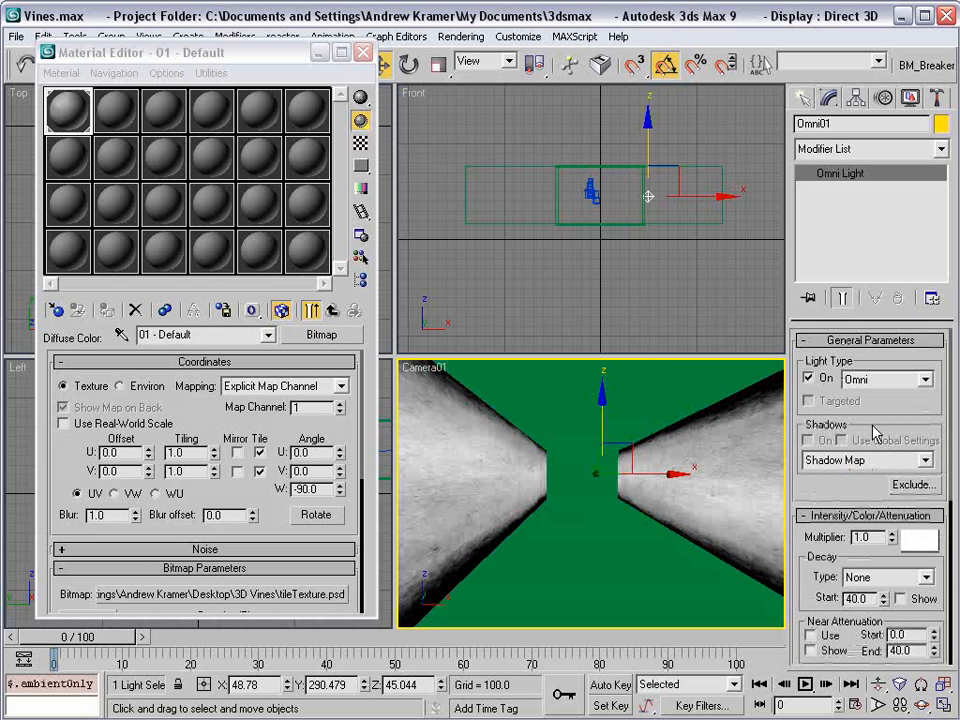
Move the Omni light inside the corridor in the Front view to about X 11.7, Z 43, and deselect it.
{"action": "right_click", "coordinate": [627, 304]}
{"action": "left_click", "coordinate": [649, 317]}
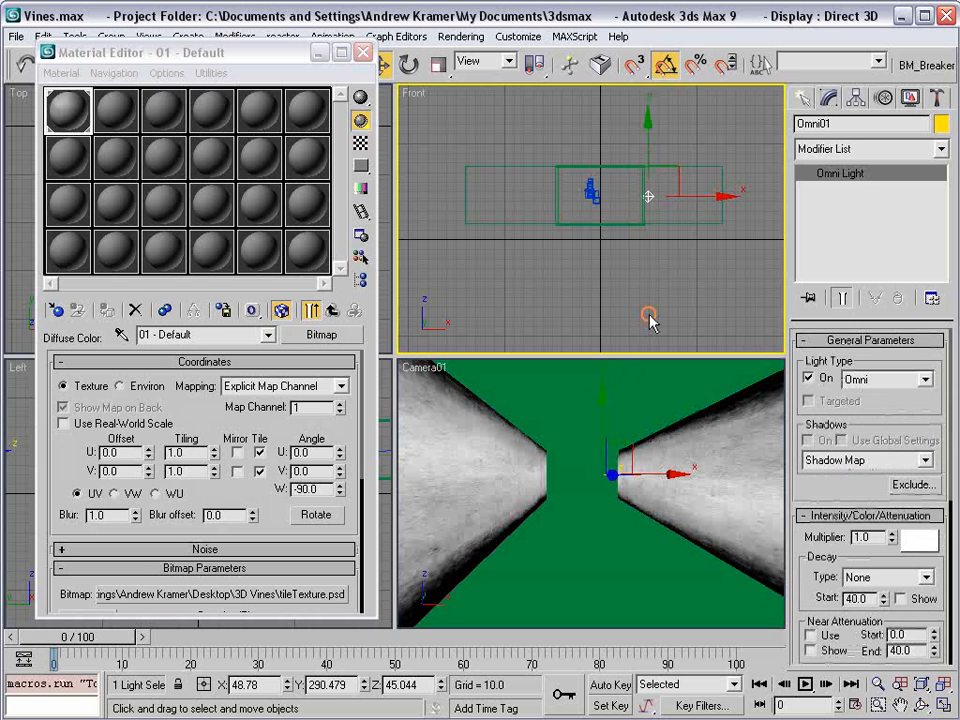
{"action": "left_click", "coordinate": [701, 204]}
{"action": "left_click", "coordinate": [650, 196]}
{"action": "left_click_drag", "start_coordinate": [650, 196], "coordinate": [613, 198]}
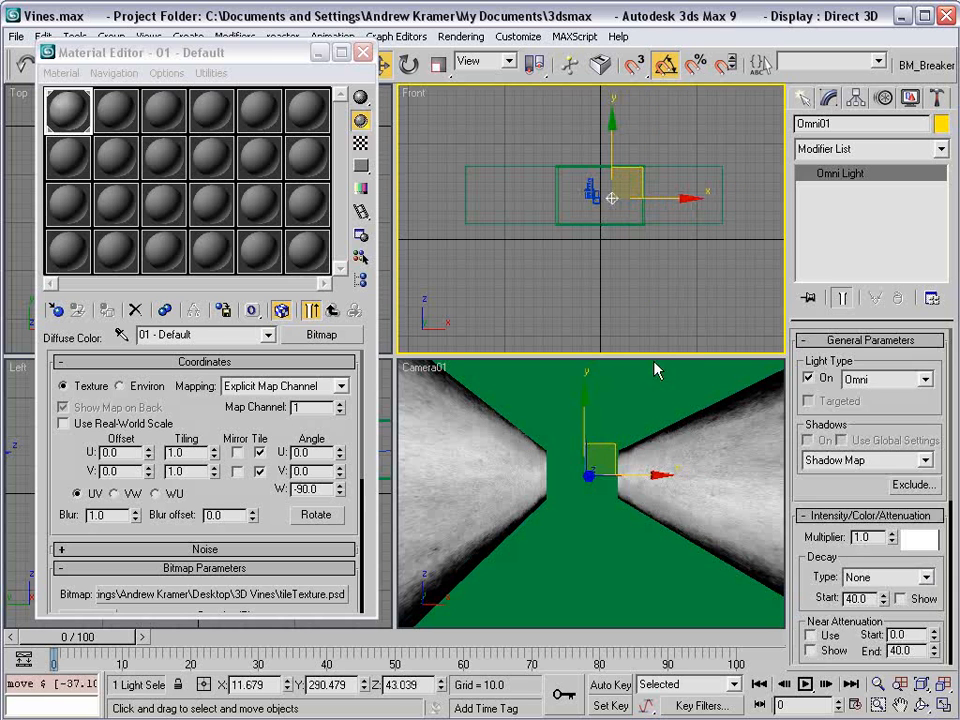
{"action": "left_click", "coordinate": [651, 312]}
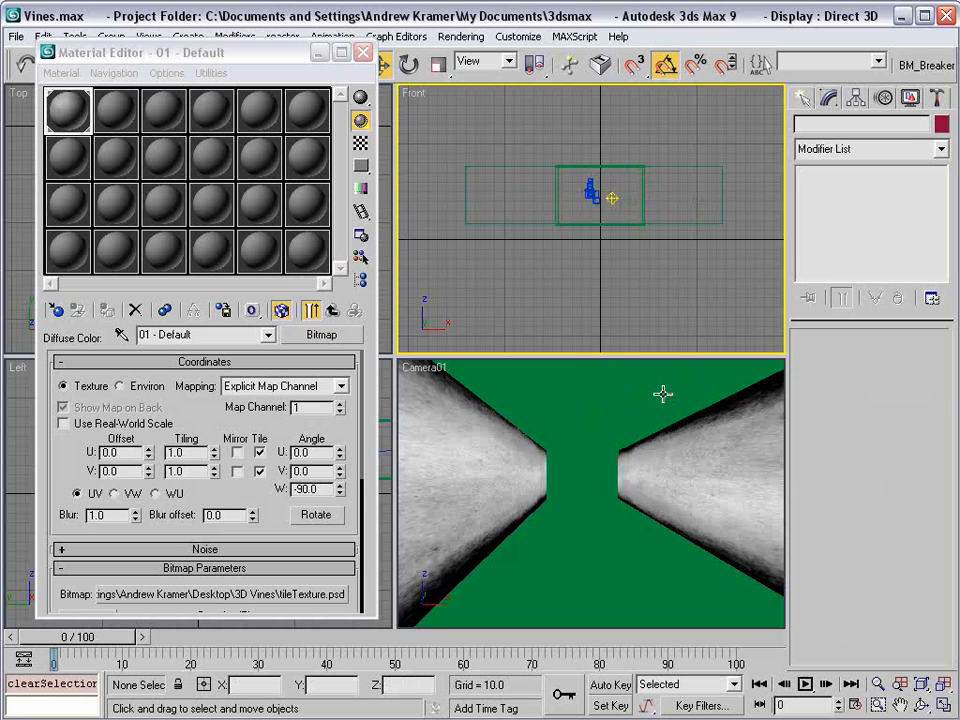
Apply the grunge wall material to the corridor's end wall.
{"action": "left_click", "coordinate": [575, 490]}
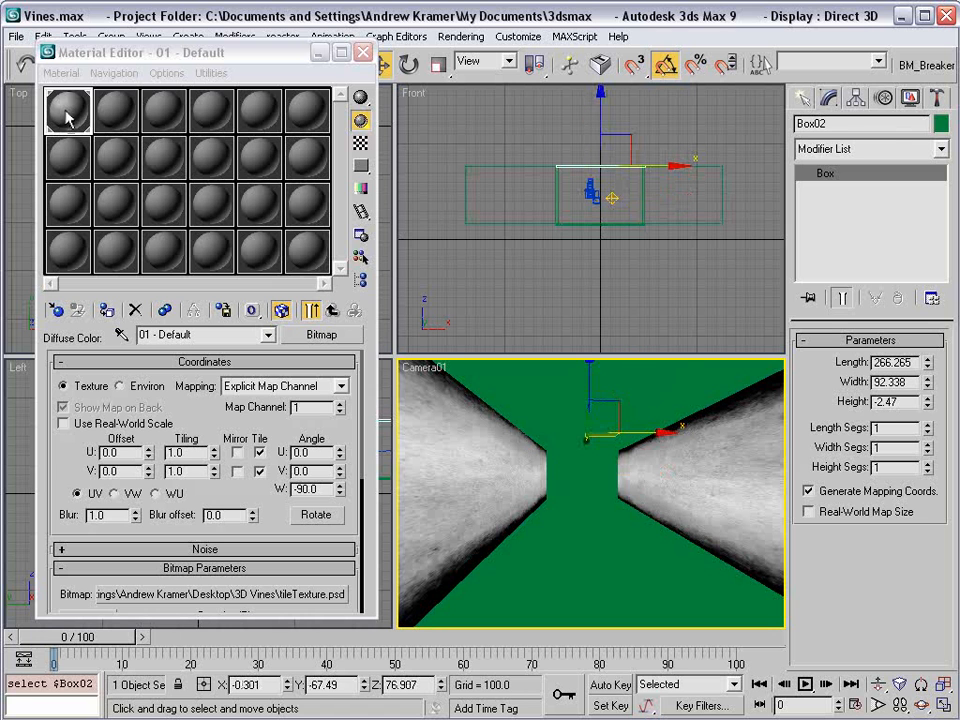
{"action": "left_click_drag", "start_coordinate": [67, 117], "coordinate": [578, 465]}
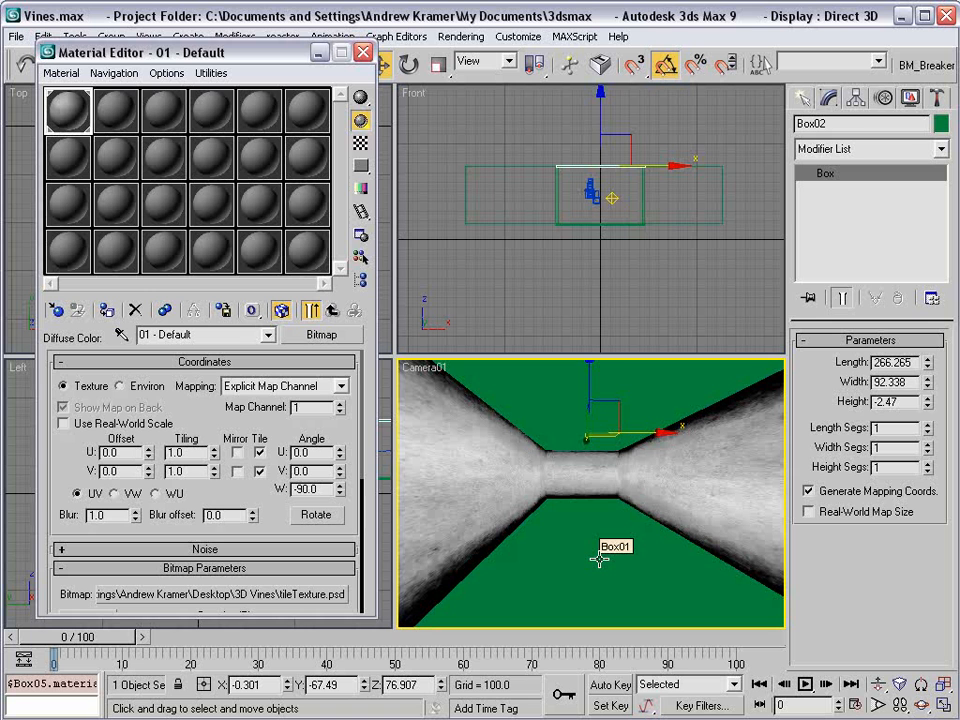
Set the second material's ambient and diffuse colors to black.
{"action": "left_click", "coordinate": [123, 108]}
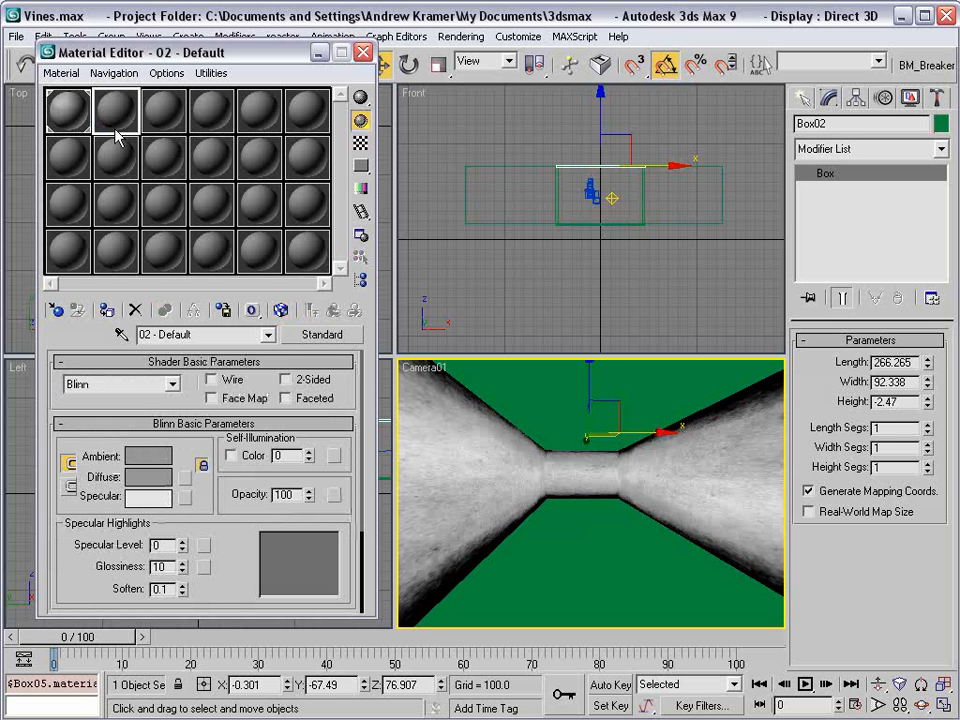
{"action": "scroll", "coordinate": [189, 445], "scroll_direction": "down", "scroll_amount": 5}
{"action": "scroll", "coordinate": [176, 470], "scroll_direction": "up", "scroll_amount": 5}
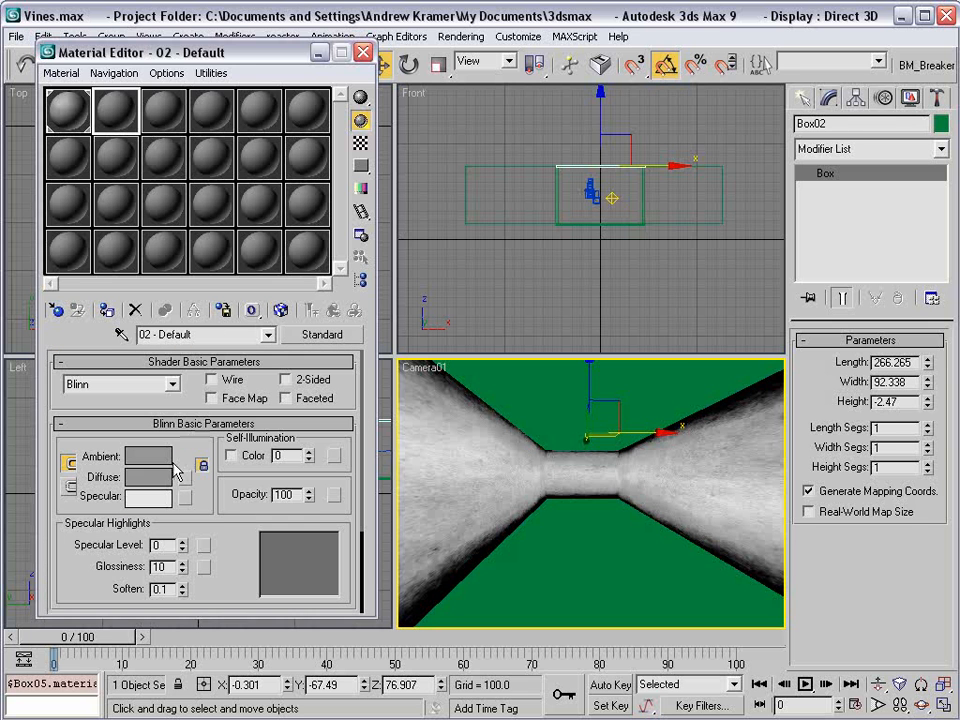
{"action": "left_click", "coordinate": [149, 453]}
{"action": "left_click_drag", "start_coordinate": [538, 184], "coordinate": [528, 110]}
{"action": "left_click", "coordinate": [436, 277]}
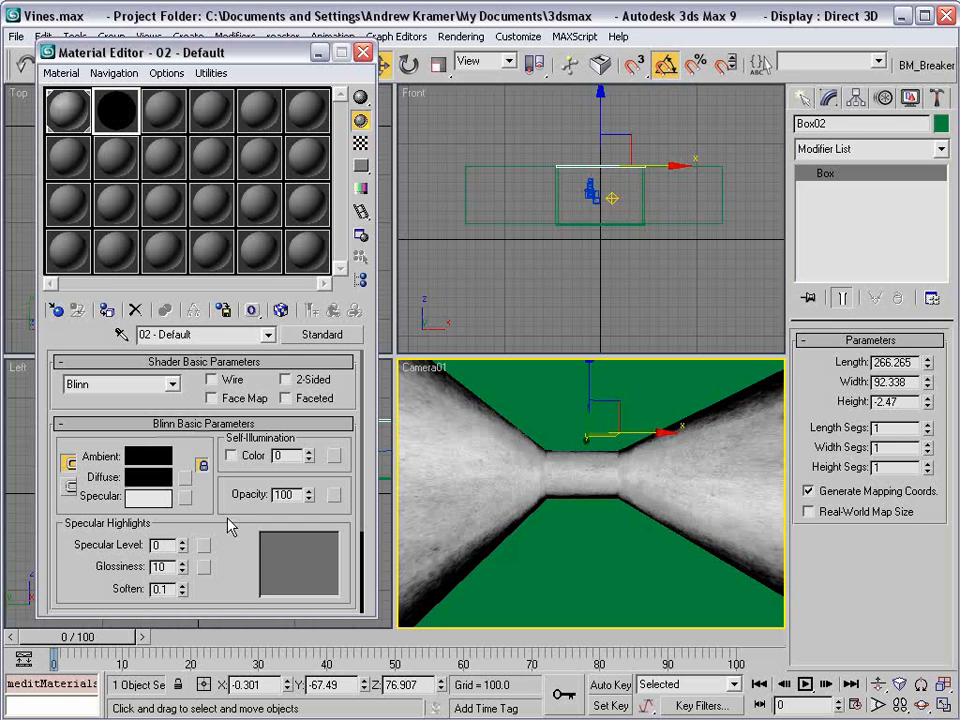
Give the black material a specular level of 75 and a glossiness of 66.
{"action": "scroll", "coordinate": [220, 500], "scroll_direction": "down", "scroll_amount": 3}
{"action": "left_click_drag", "start_coordinate": [181, 476], "coordinate": [180, 444]}
{"action": "scroll", "coordinate": [207, 543], "scroll_direction": "down", "scroll_amount": 2}
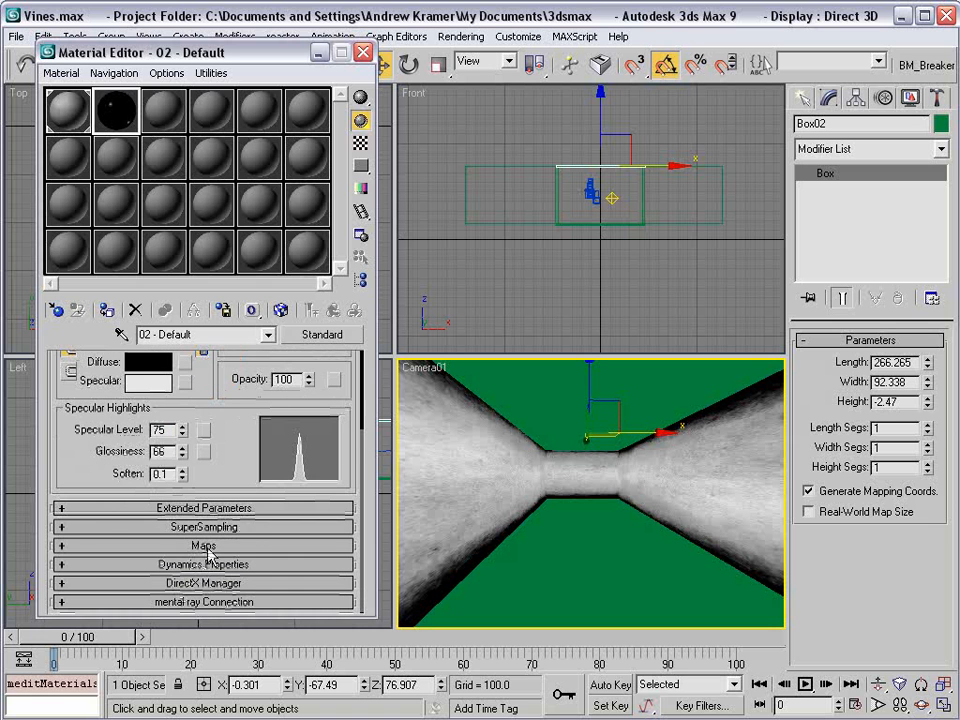
Enable the second material's Reflection map, assign a Raytrace map to it, and return to the material's main level.
{"action": "left_click", "coordinate": [203, 546]}
{"action": "scroll", "coordinate": [214, 360], "scroll_direction": "down", "scroll_amount": 2}
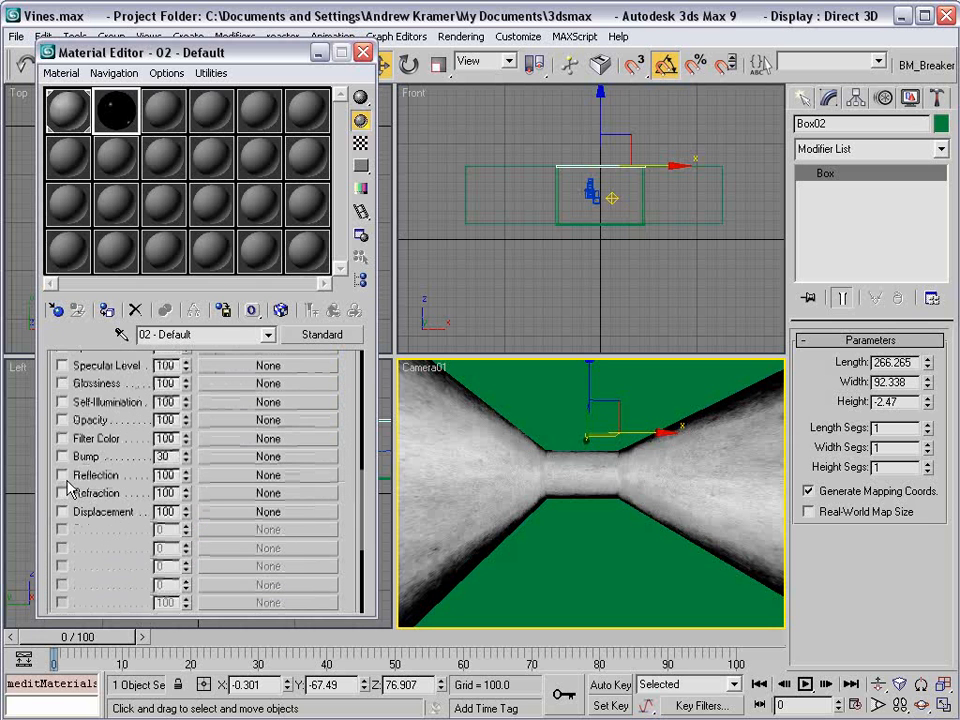
{"action": "left_click", "coordinate": [64, 477]}
{"action": "left_click", "coordinate": [231, 476]}
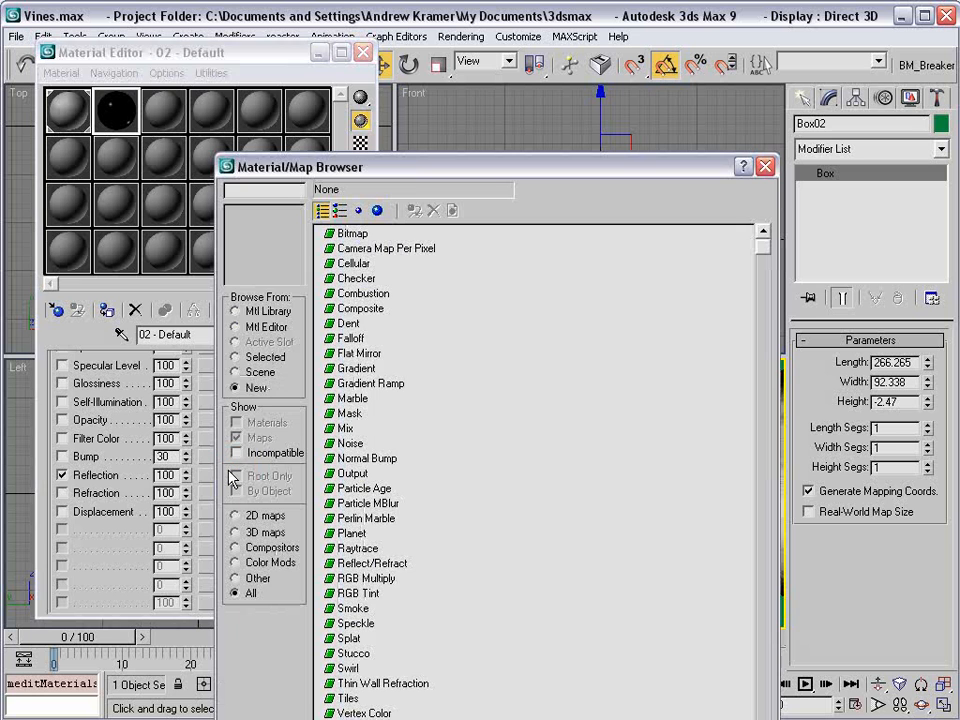
{"action": "left_click_drag", "start_coordinate": [400, 165], "coordinate": [366, 30]}
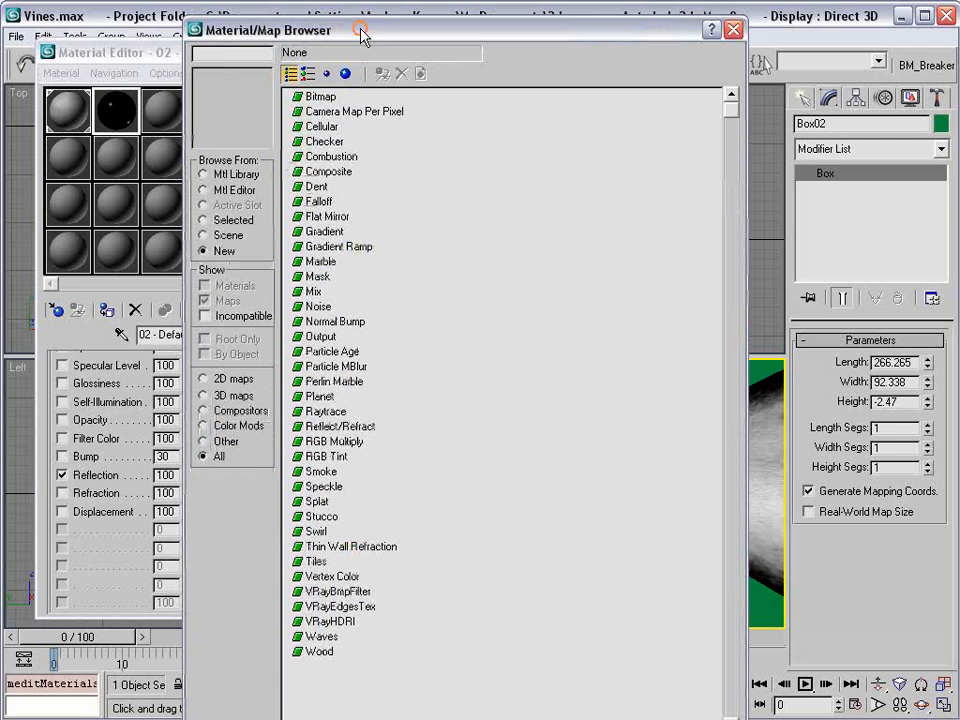
{"action": "double_click", "coordinate": [333, 418]}
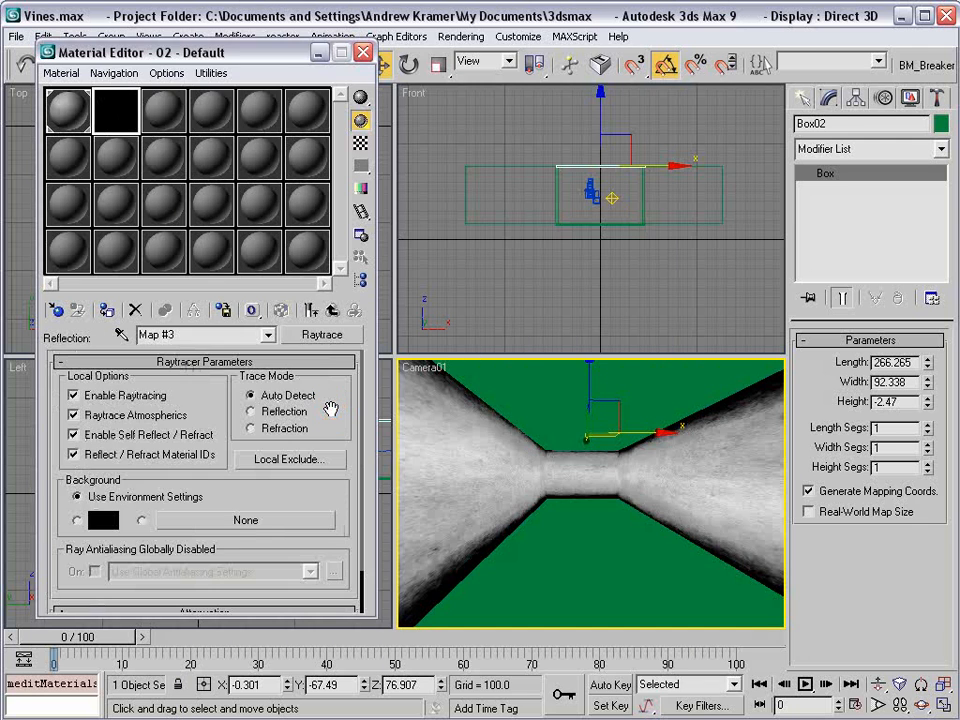
{"action": "left_click_drag", "start_coordinate": [293, 487], "coordinate": [285, 545]}
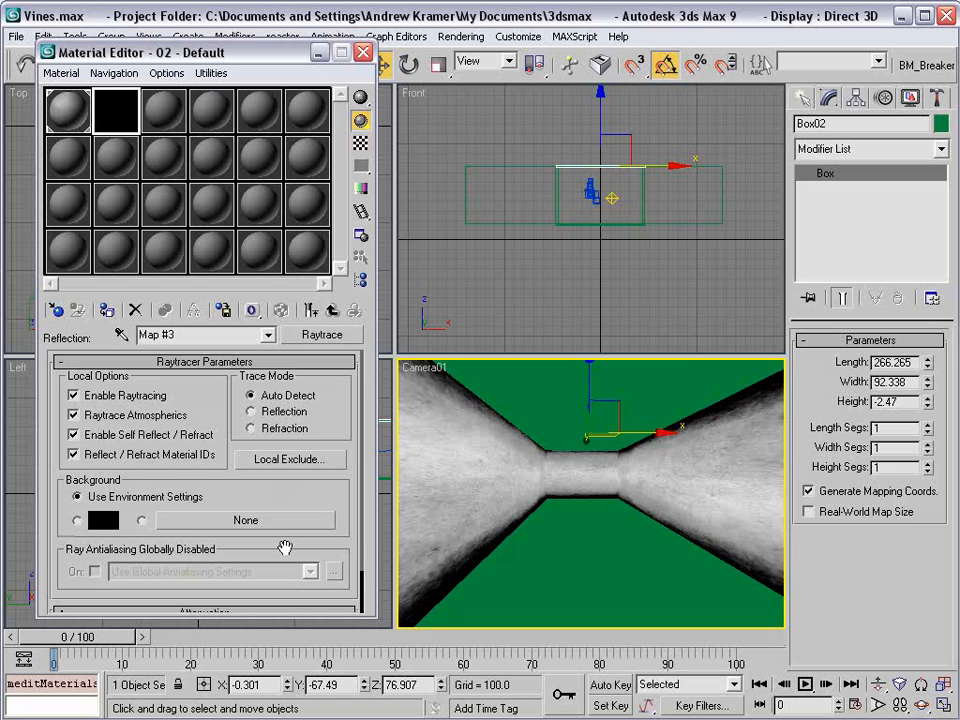
{"action": "left_click", "coordinate": [332, 311]}
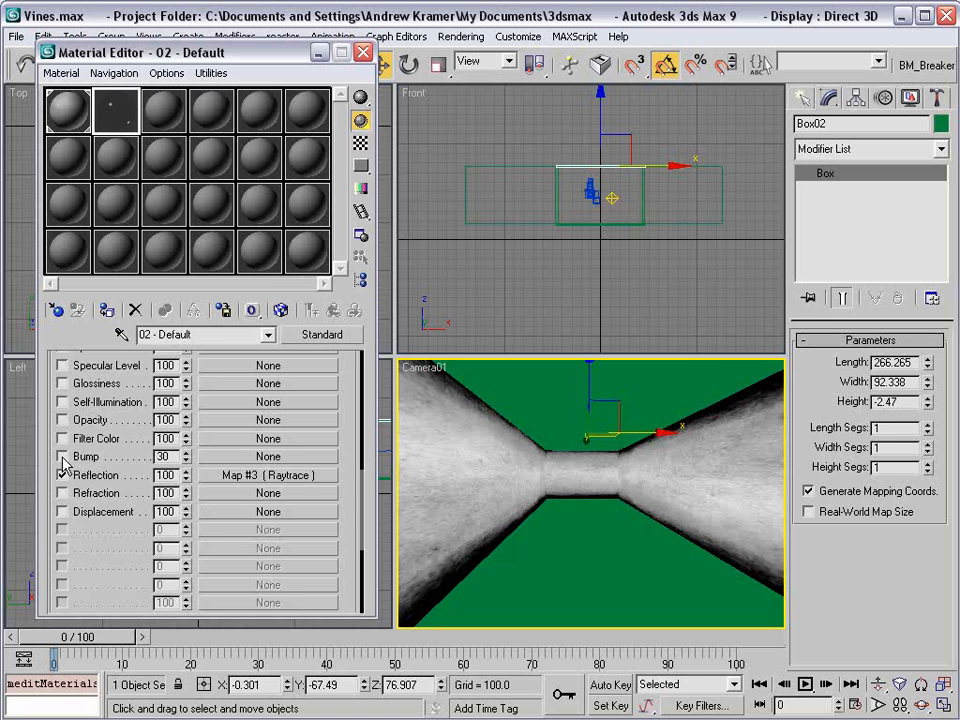
Assign a Noise map to the second material's Bump, with the noise type Fractal and the size 8.
{"action": "left_click", "coordinate": [268, 456]}
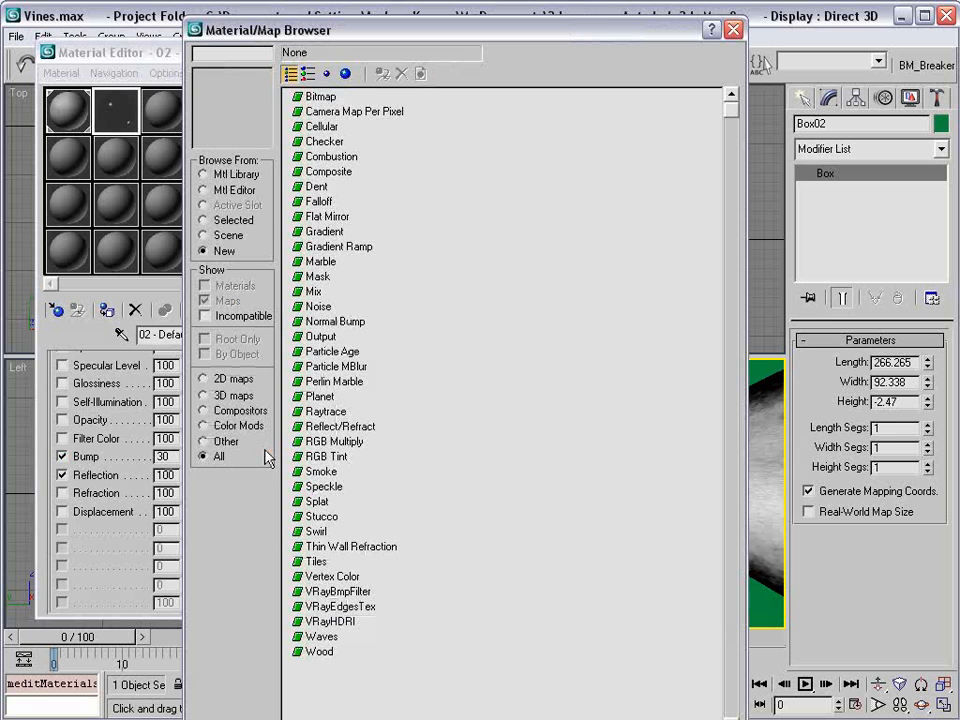
{"action": "double_click", "coordinate": [316, 306]}
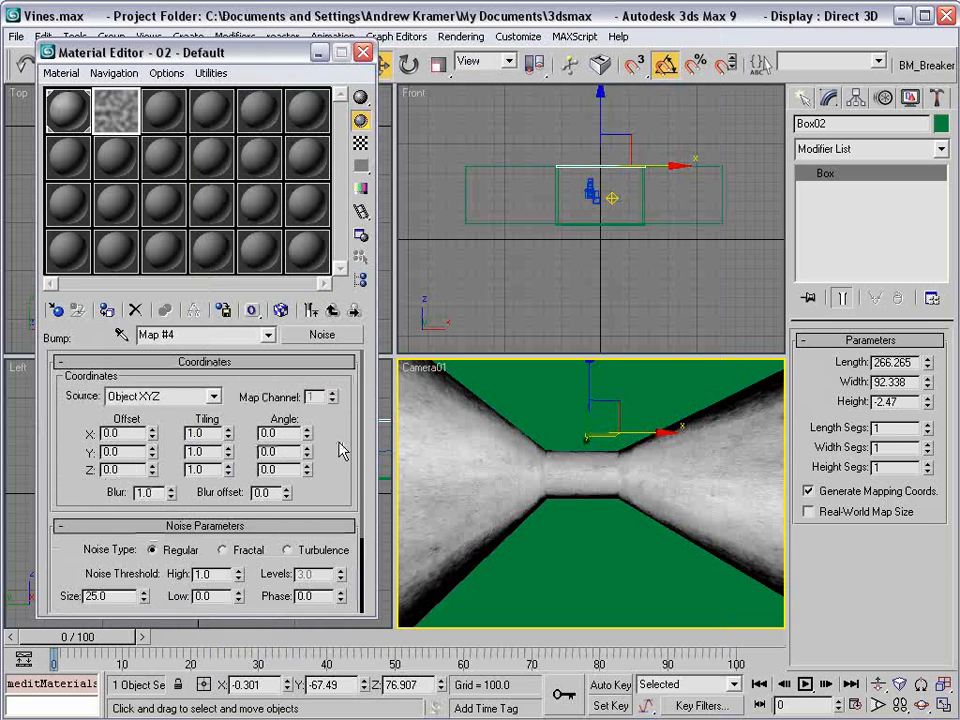
{"action": "scroll", "coordinate": [330, 455], "scroll_direction": "down", "scroll_amount": 3}
{"action": "left_click", "coordinate": [224, 478]}
{"action": "left_click_drag", "start_coordinate": [104, 522], "coordinate": [4, 527]}
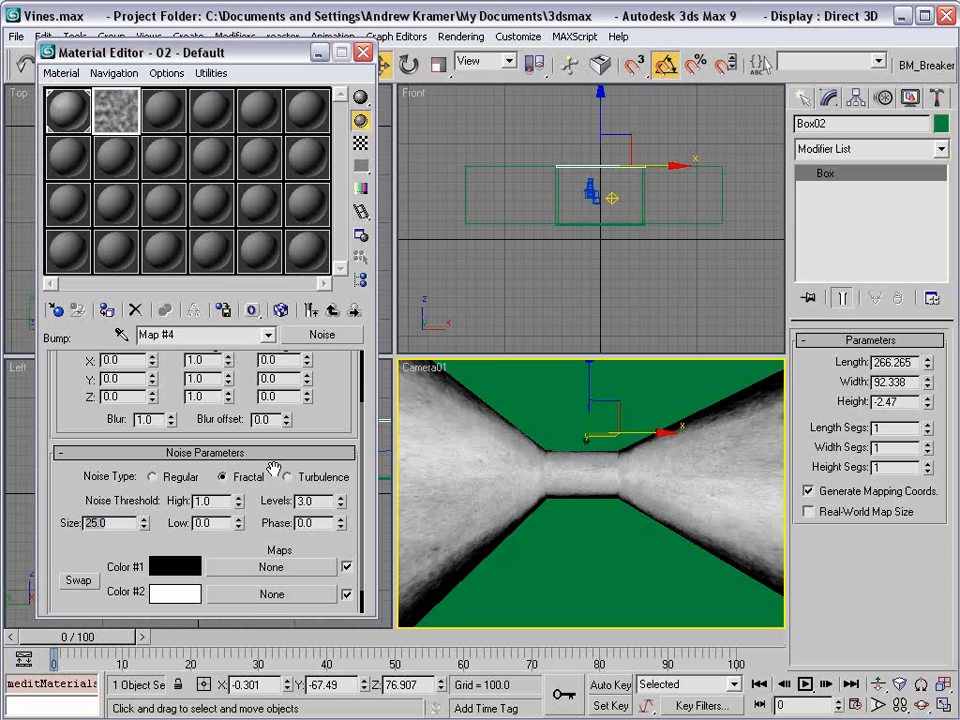
{"action": "type", "text": "8"}
{"action": "key", "text": "Return"}
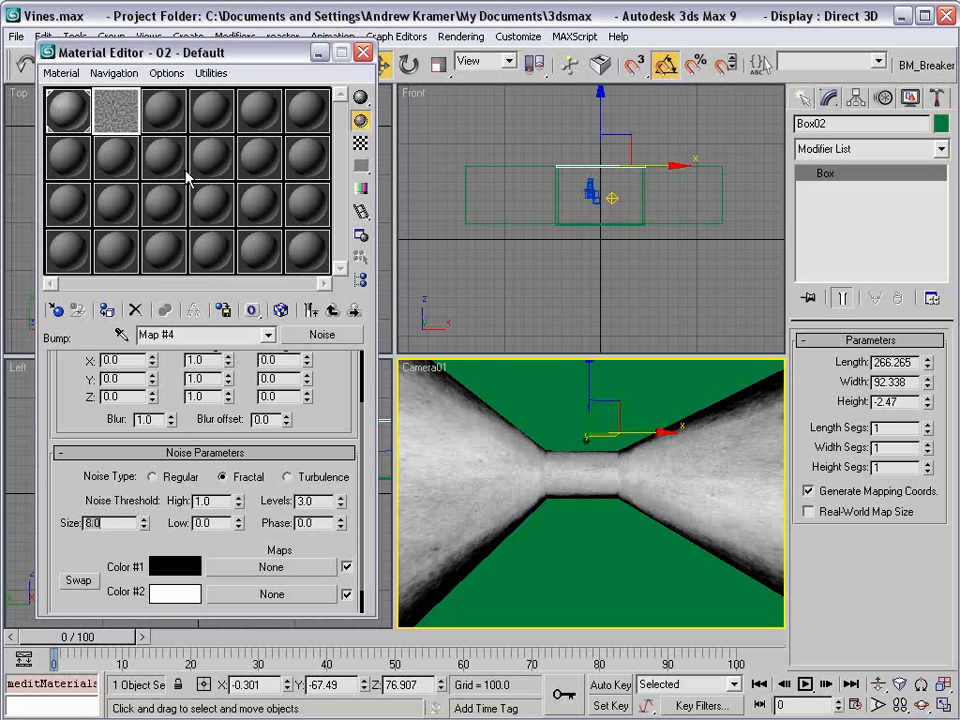
Return from the noise map to the reflective black material and apply it to the corridor's floor.
{"action": "double_click", "coordinate": [115, 118]}
{"action": "left_click", "coordinate": [461, 180]}
{"action": "left_click_drag", "start_coordinate": [350, 362], "coordinate": [347, 521]}
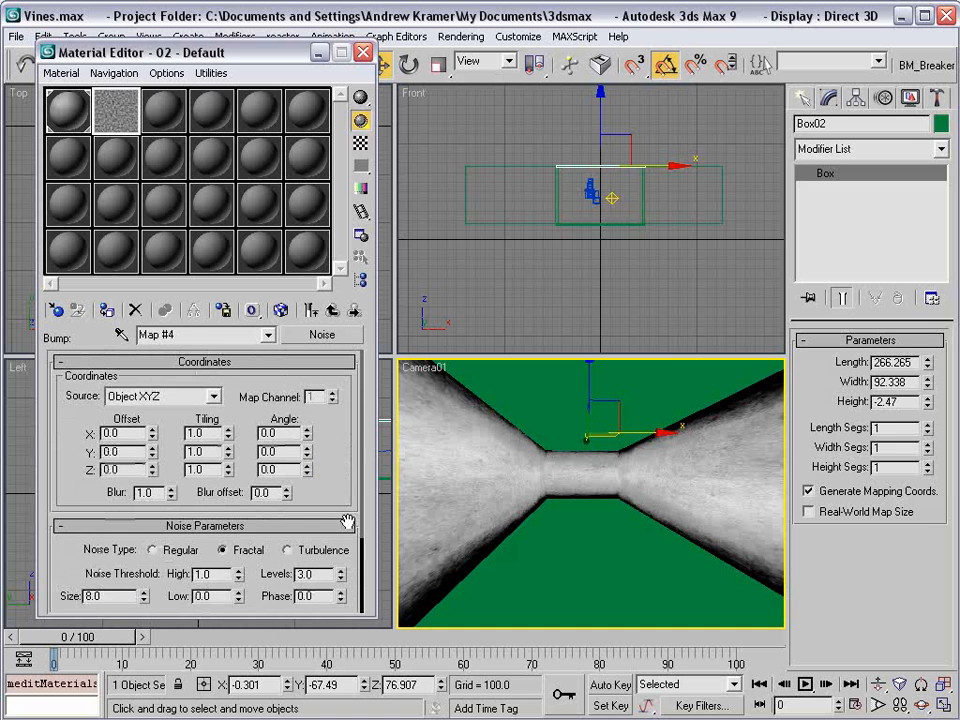
{"action": "left_click", "coordinate": [332, 315]}
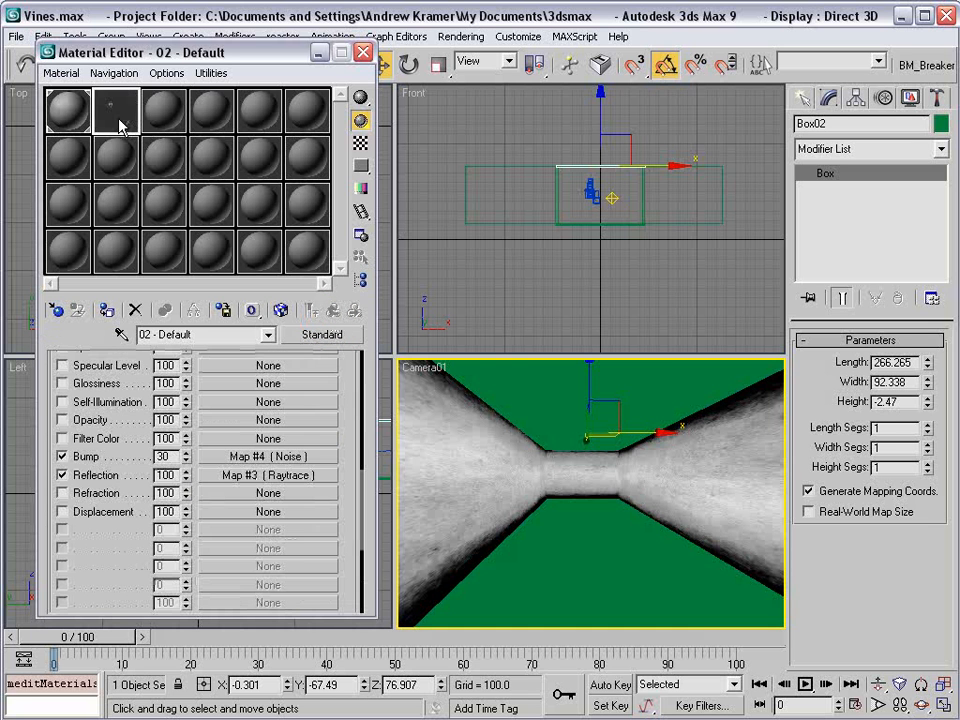
{"action": "left_click_drag", "start_coordinate": [111, 117], "coordinate": [577, 519]}
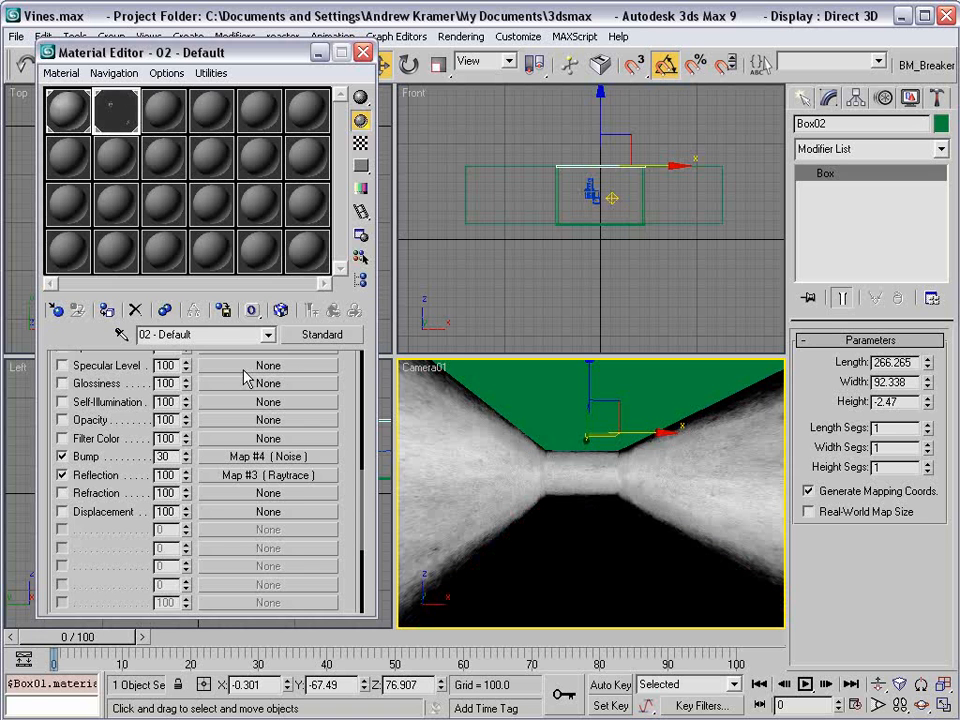
Display the floor material's bump noise map in the viewport and return to the material's main level.
{"action": "left_click", "coordinate": [240, 460]}
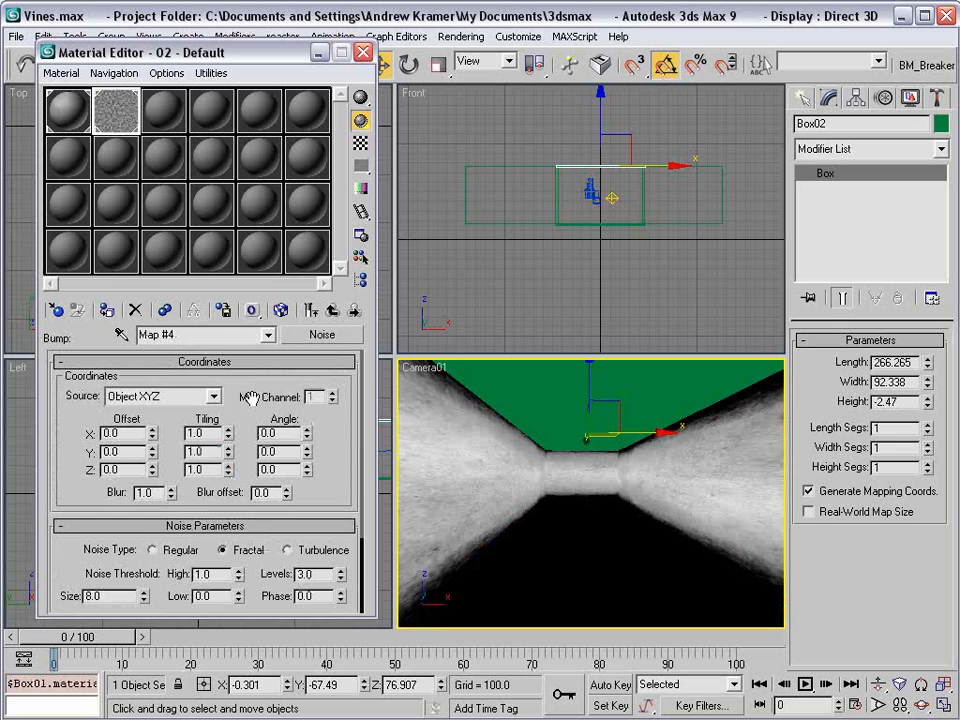
{"action": "left_click", "coordinate": [282, 311]}
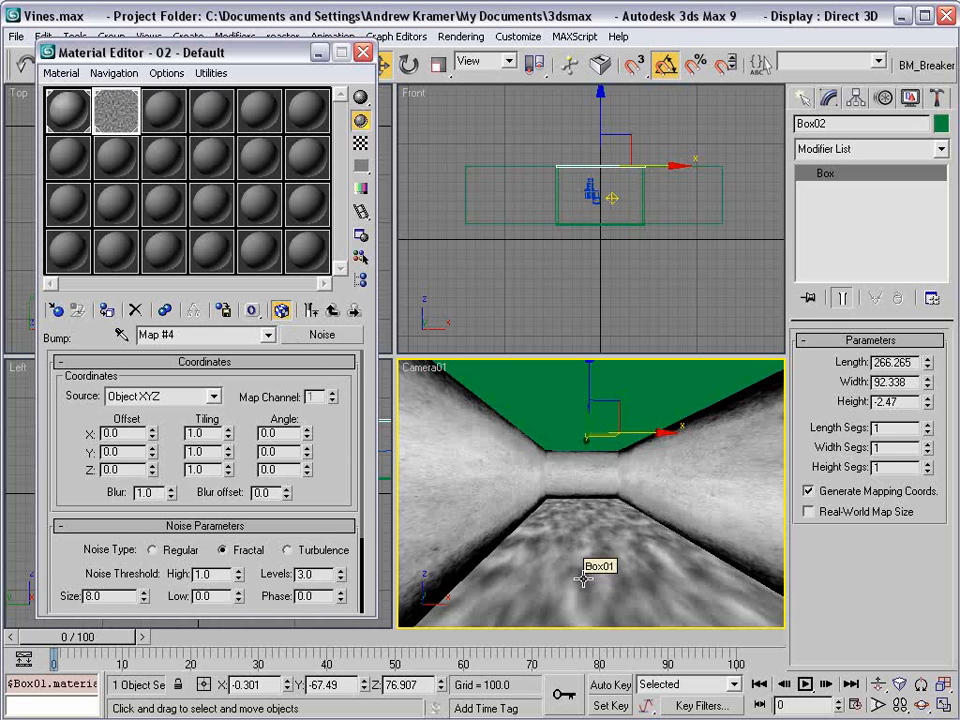
{"action": "left_click", "coordinate": [333, 311]}
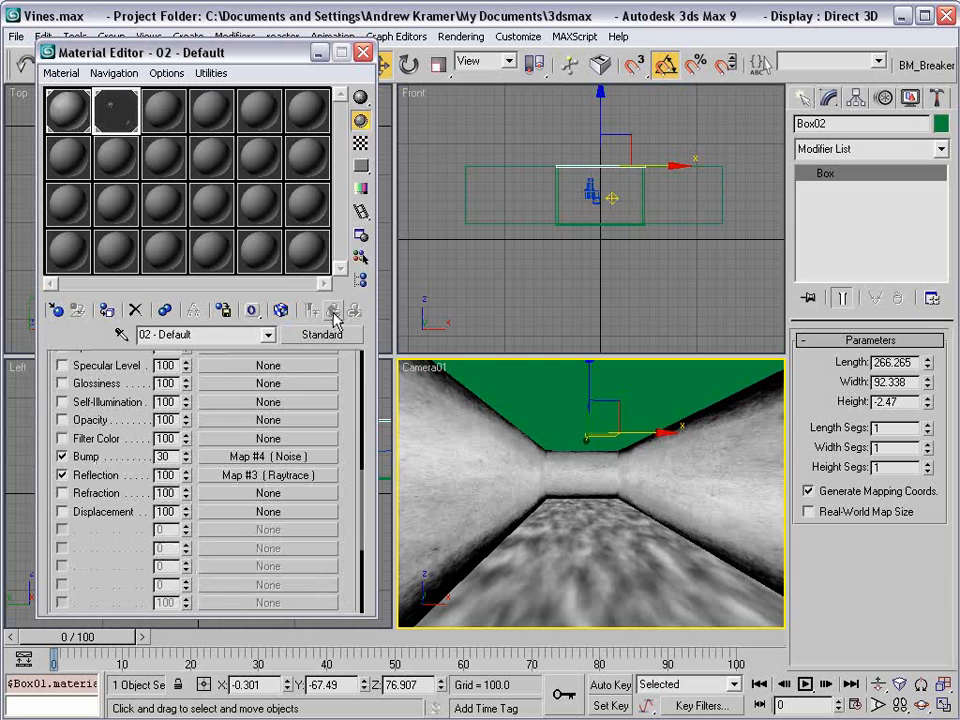
Make the third material black, apply it to the corridor's ceiling, and clear the selection.
{"action": "left_click", "coordinate": [178, 115]}
{"action": "left_click", "coordinate": [150, 456]}
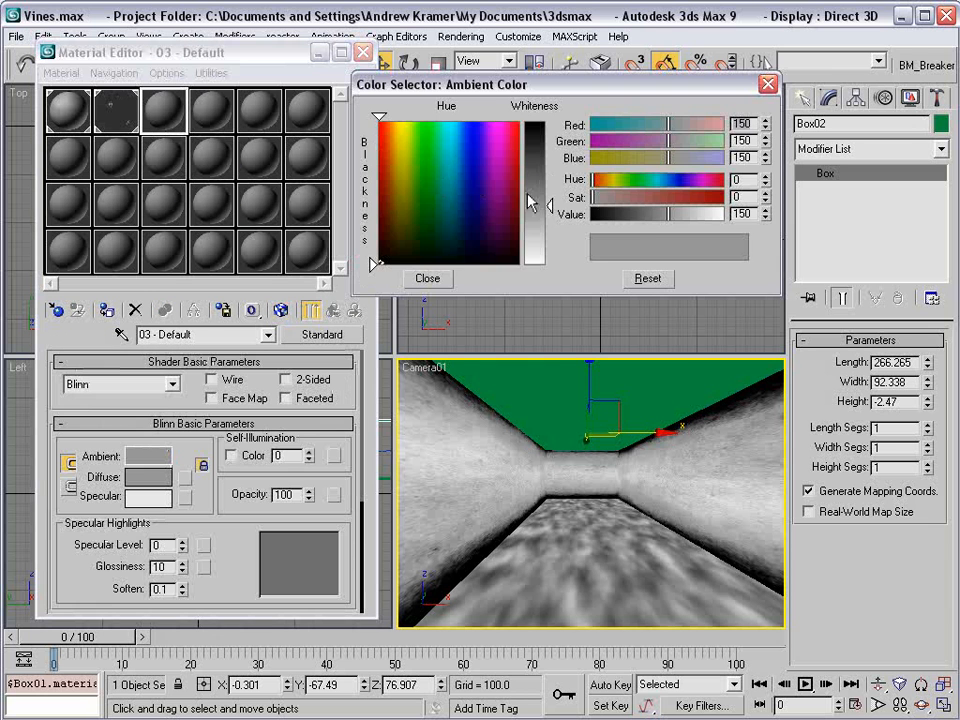
{"action": "left_click_drag", "start_coordinate": [530, 203], "coordinate": [532, 262]}
{"action": "left_click", "coordinate": [427, 278]}
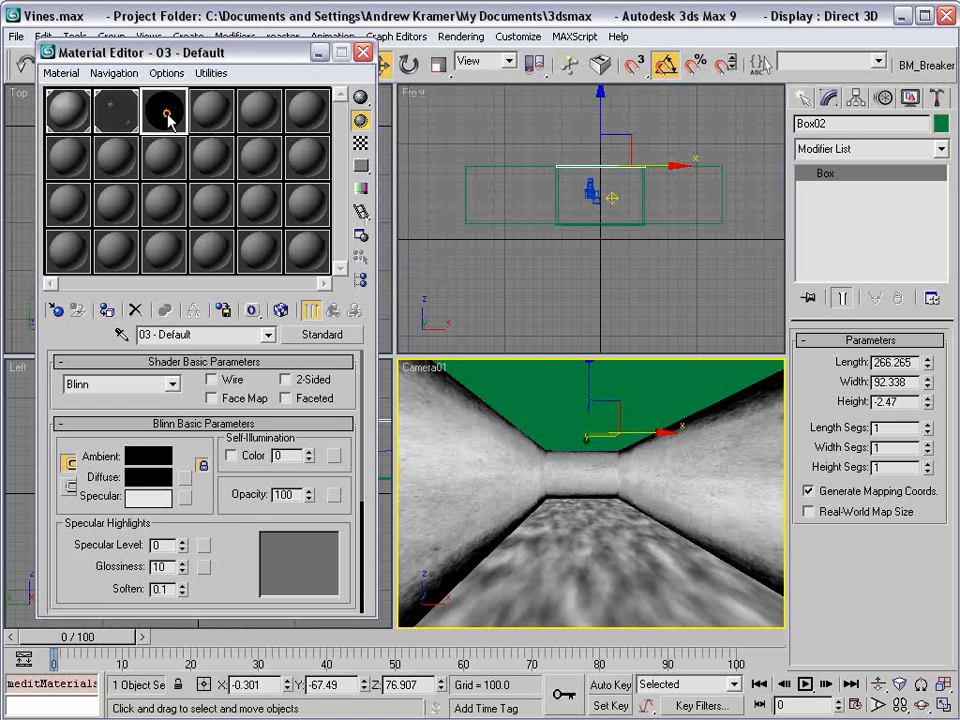
{"action": "left_click_drag", "start_coordinate": [168, 118], "coordinate": [602, 406]}
{"action": "right_click", "coordinate": [622, 305]}
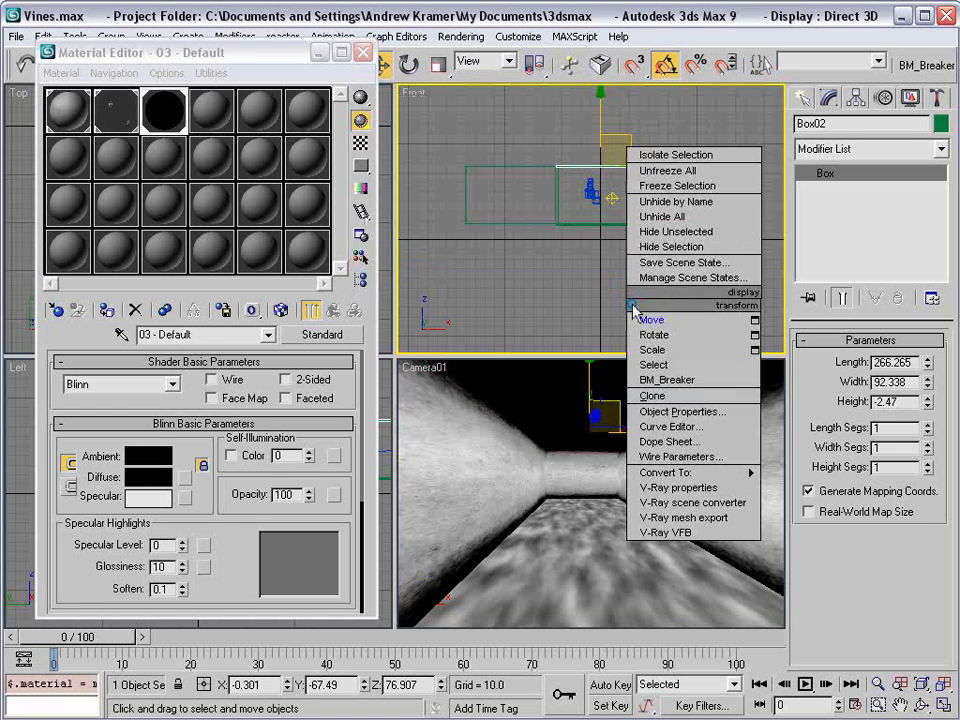
{"action": "left_click", "coordinate": [611, 294]}
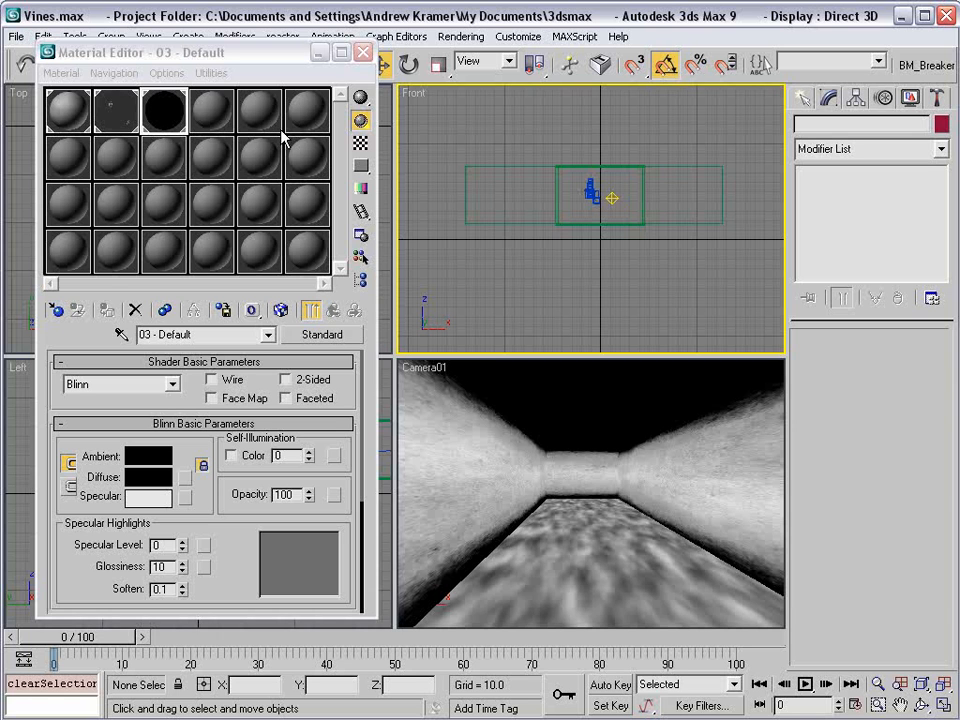
Raise the wall texture's U tiling to 2.4 so the grunge repeats along the corridor's walls.
{"action": "left_click", "coordinate": [489, 496]}
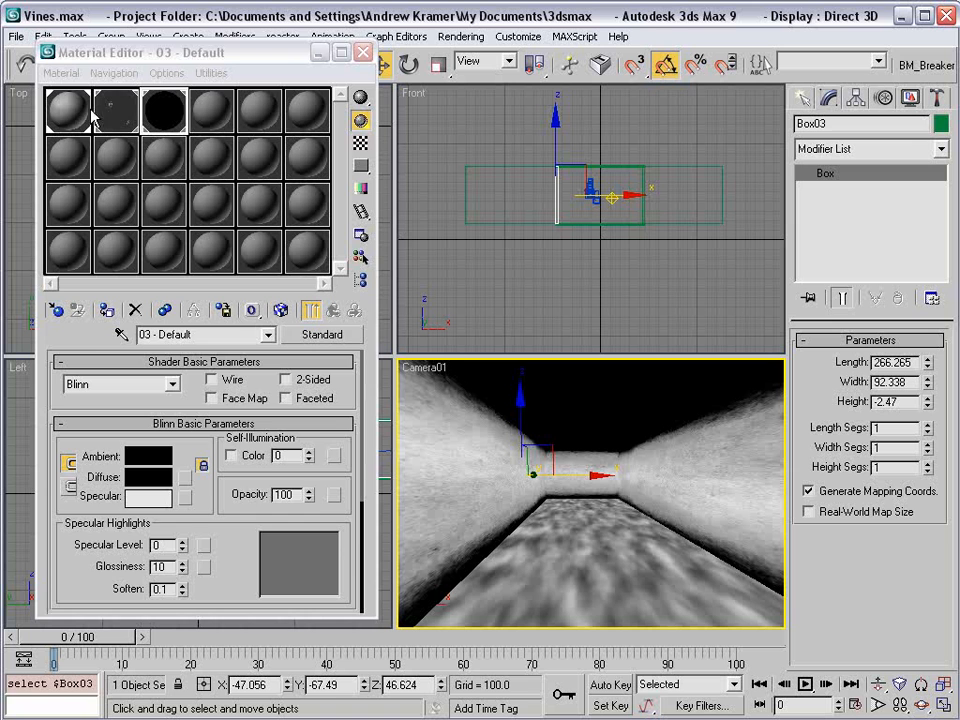
{"action": "left_click", "coordinate": [92, 115]}
{"action": "scroll", "coordinate": [203, 440], "scroll_direction": "down", "scroll_amount": 2}
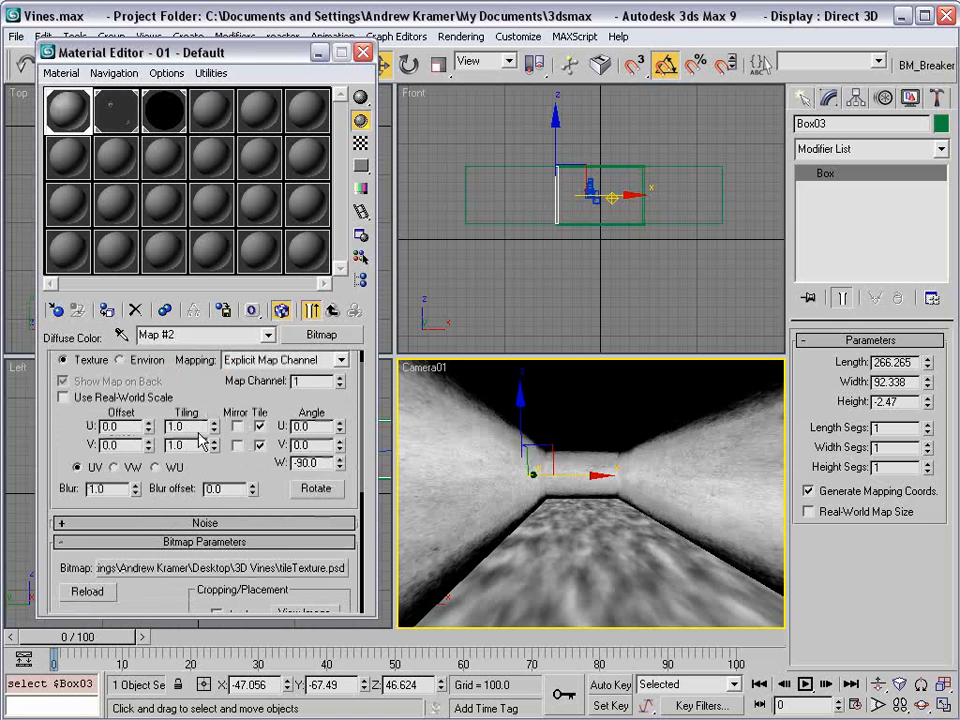
{"action": "mouse_move", "coordinate": [215, 421]}
{"action": "left_mouse_down"}
{"action": "mouse_move", "coordinate": [216, 412]}
{"action": "mouse_move", "coordinate": [204, 428]}
{"action": "left_mouse_up"}
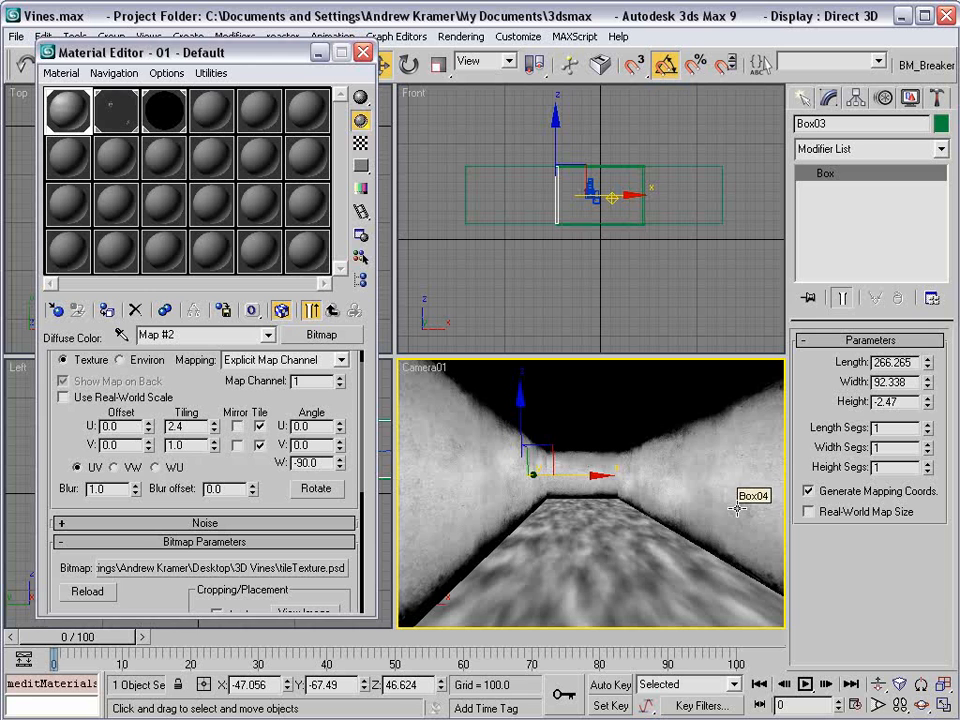
Set the Y tiling of the floor material's bump noise map to 2.5.
{"action": "left_click", "coordinate": [580, 545]}
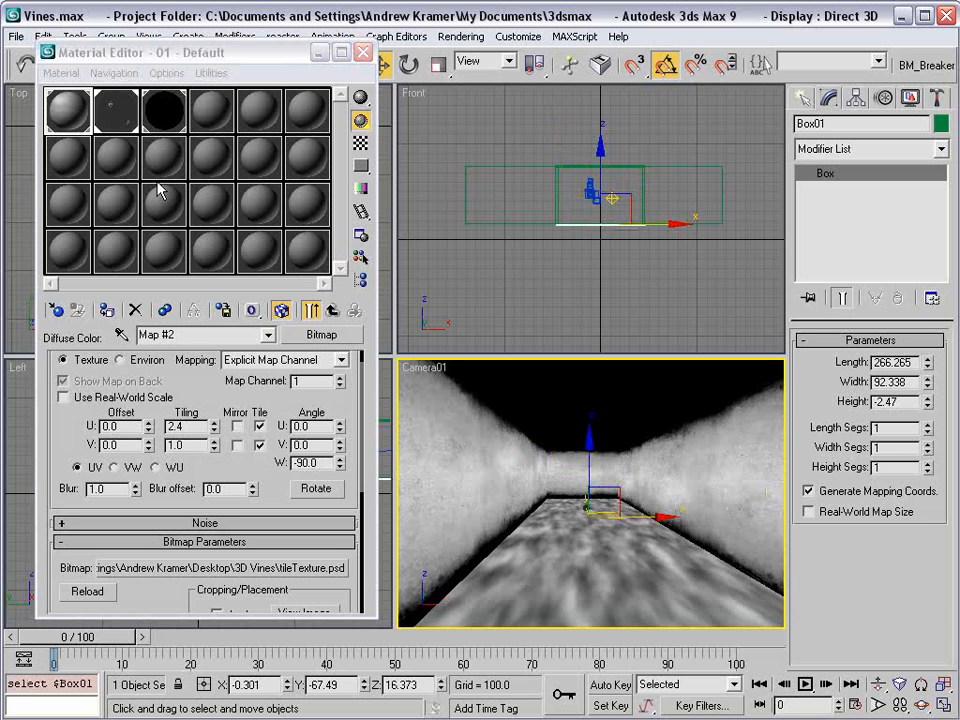
{"action": "left_click", "coordinate": [118, 111]}
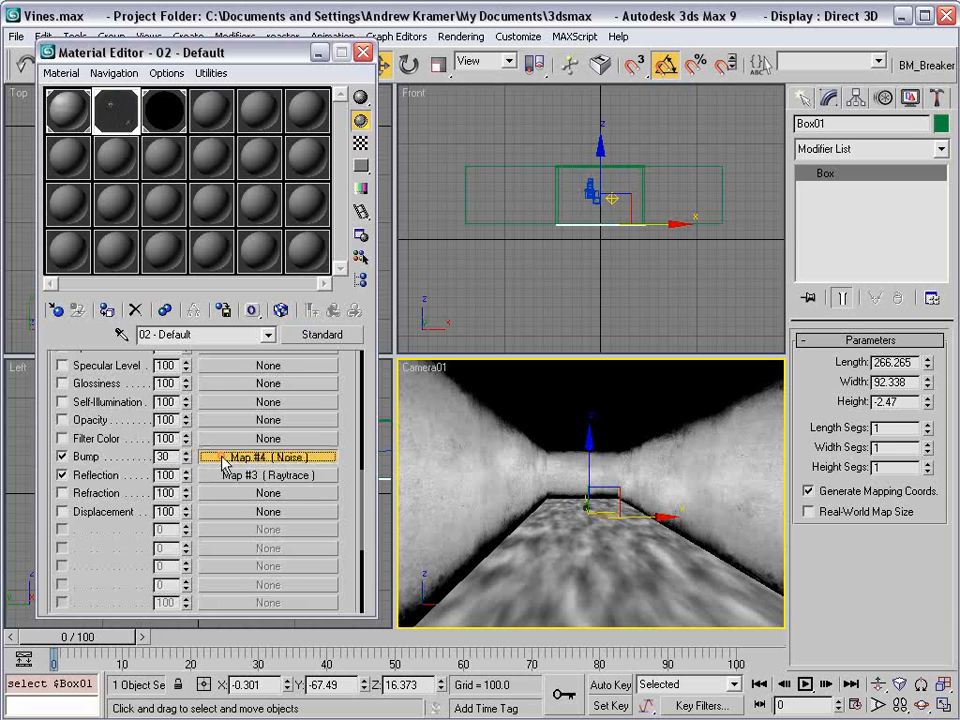
{"action": "left_click", "coordinate": [224, 462]}
{"action": "scroll", "coordinate": [200, 480], "scroll_direction": "down", "scroll_amount": 3}
{"action": "scroll", "coordinate": [200, 480], "scroll_direction": "up", "scroll_amount": 3}
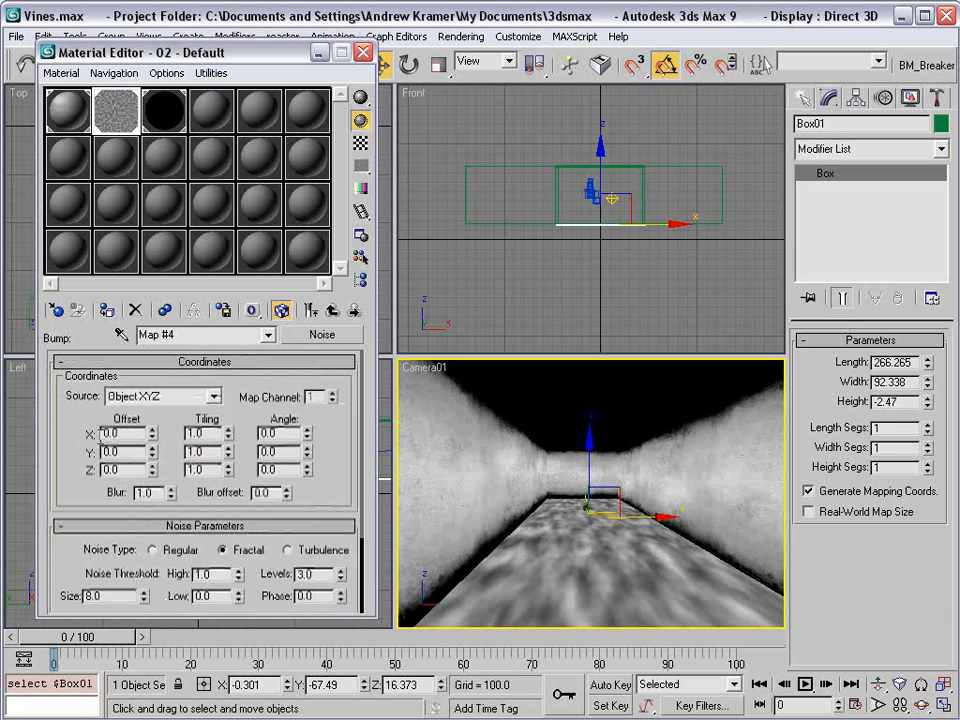
{"action": "mouse_move", "coordinate": [228, 433]}
{"action": "left_mouse_down"}
{"action": "mouse_move", "coordinate": [228, 405]}
{"action": "mouse_move", "coordinate": [229, 437]}
{"action": "left_mouse_up"}
{"action": "left_click", "coordinate": [230, 437]}
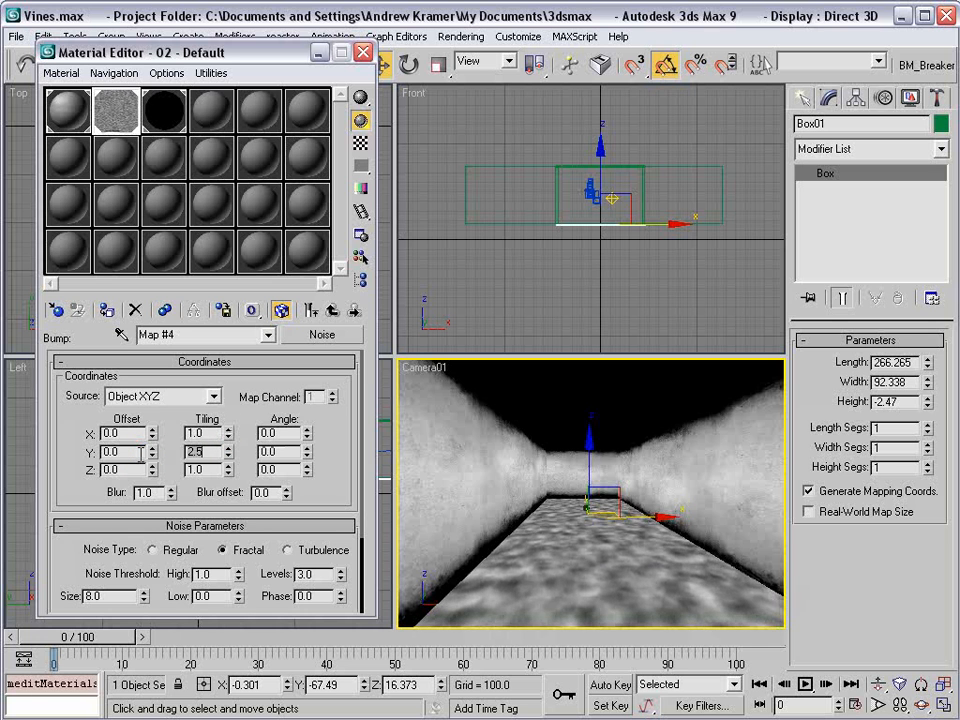
Delete the existing omni light from the corridor.
{"action": "left_click", "coordinate": [678, 301]}
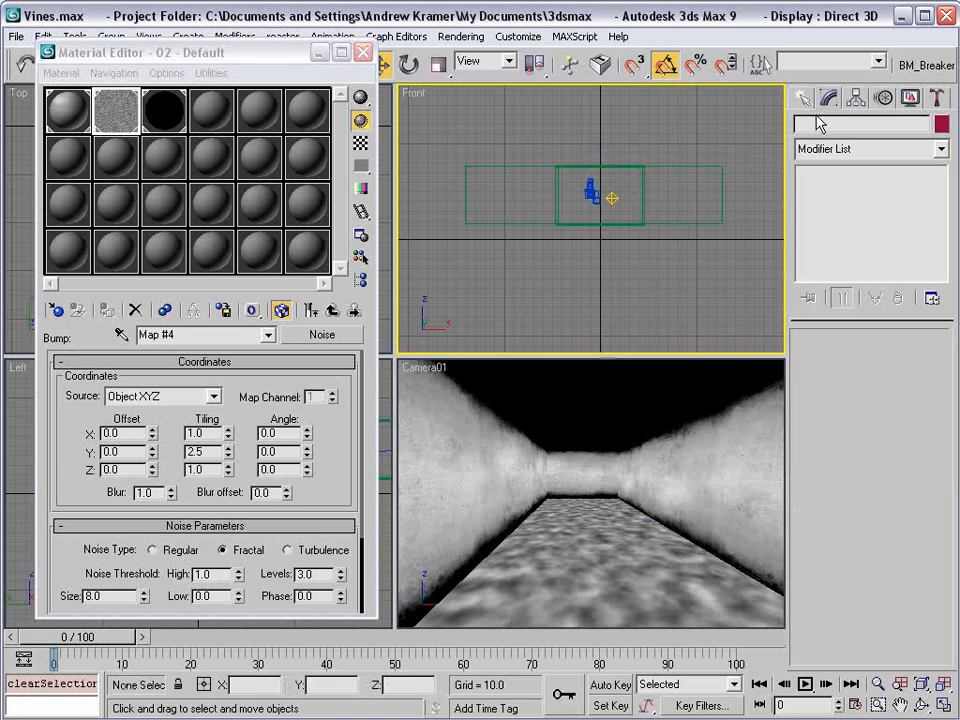
{"action": "left_click", "coordinate": [632, 521]}
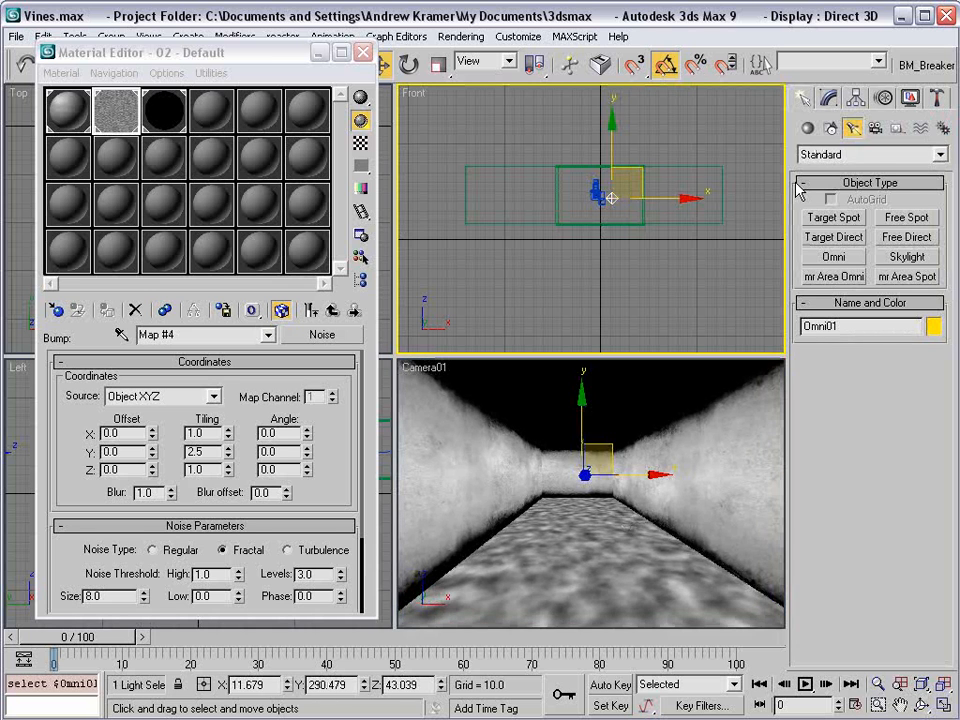
{"action": "key", "text": "Delete"}
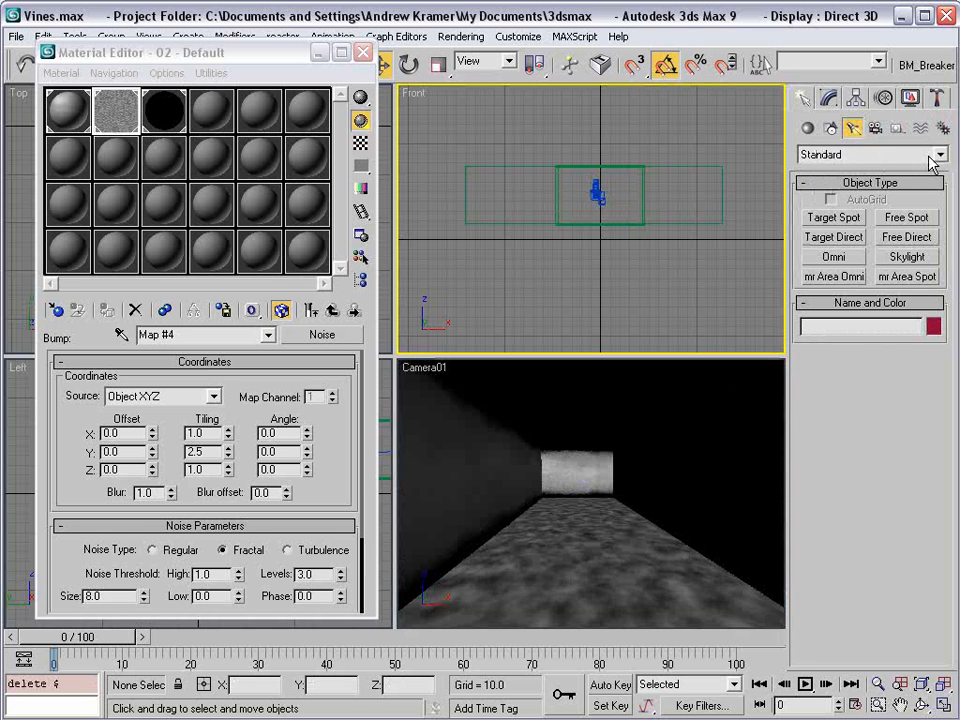
Place an omni light at the corridor's far end and raise it to a height of about Z 55.4.
{"action": "left_click", "coordinate": [834, 256]}
{"action": "left_click", "coordinate": [320, 53]}
{"action": "middle_click_drag", "start_coordinate": [207, 146], "coordinate": [211, 241]}
{"action": "scroll", "coordinate": [210, 241], "scroll_direction": "up", "scroll_amount": 3}
{"action": "left_click", "coordinate": [216, 178]}
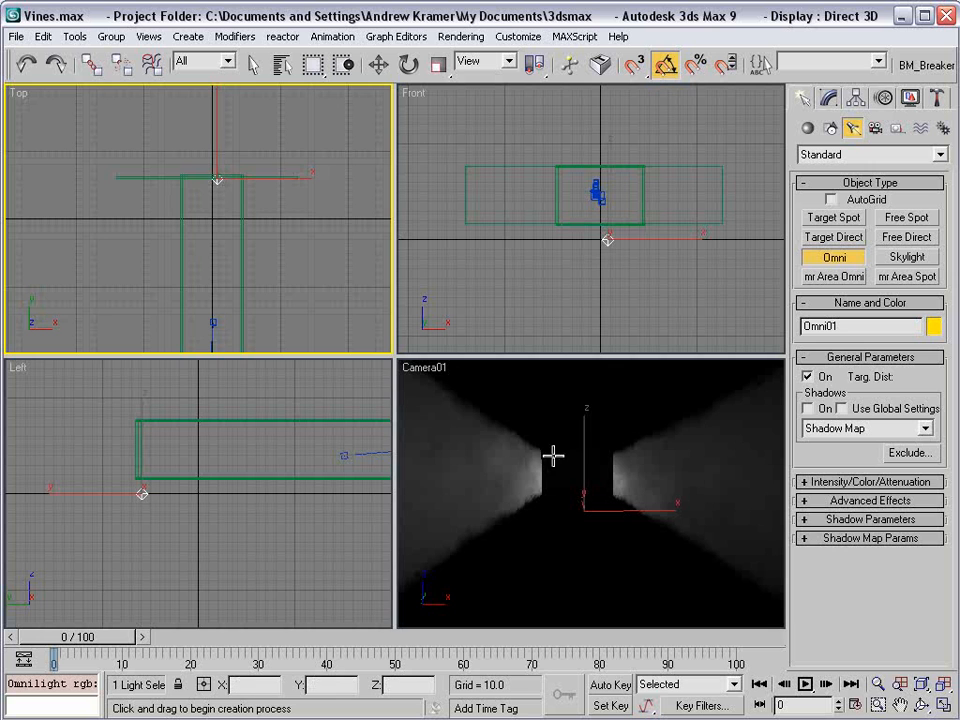
{"action": "right_click", "coordinate": [583, 497]}
{"action": "key", "text": "w"}
{"action": "left_click_drag", "start_coordinate": [590, 505], "coordinate": [585, 463]}
Set the omni light's color to yellow-green with red 166, green 233 and blue 70.
{"action": "left_click", "coordinate": [828, 97]}
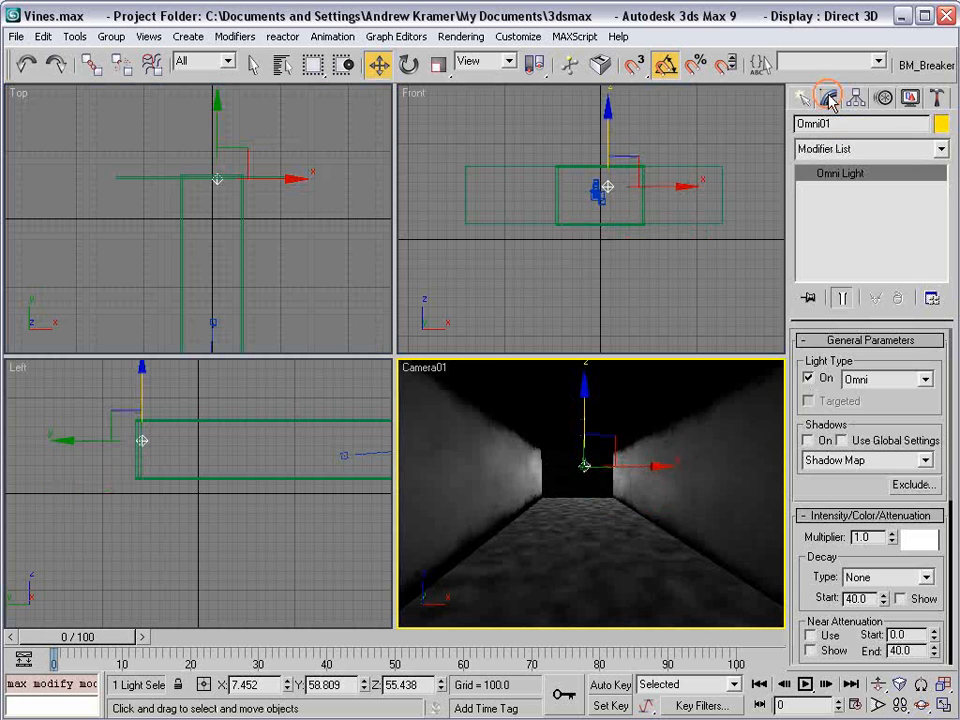
{"action": "left_click_drag", "start_coordinate": [876, 418], "coordinate": [876, 316]}
{"action": "left_click", "coordinate": [918, 401]}
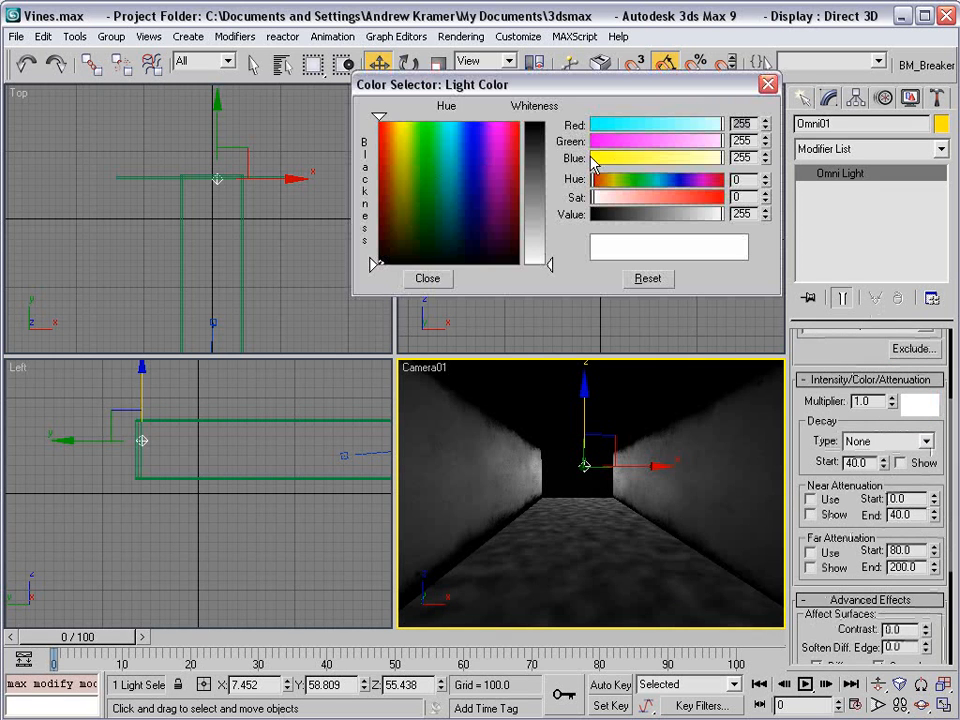
{"action": "mouse_move", "coordinate": [396, 137]}
{"action": "left_mouse_down"}
{"action": "mouse_move", "coordinate": [386, 141]}
{"action": "mouse_move", "coordinate": [417, 140]}
{"action": "left_mouse_up"}
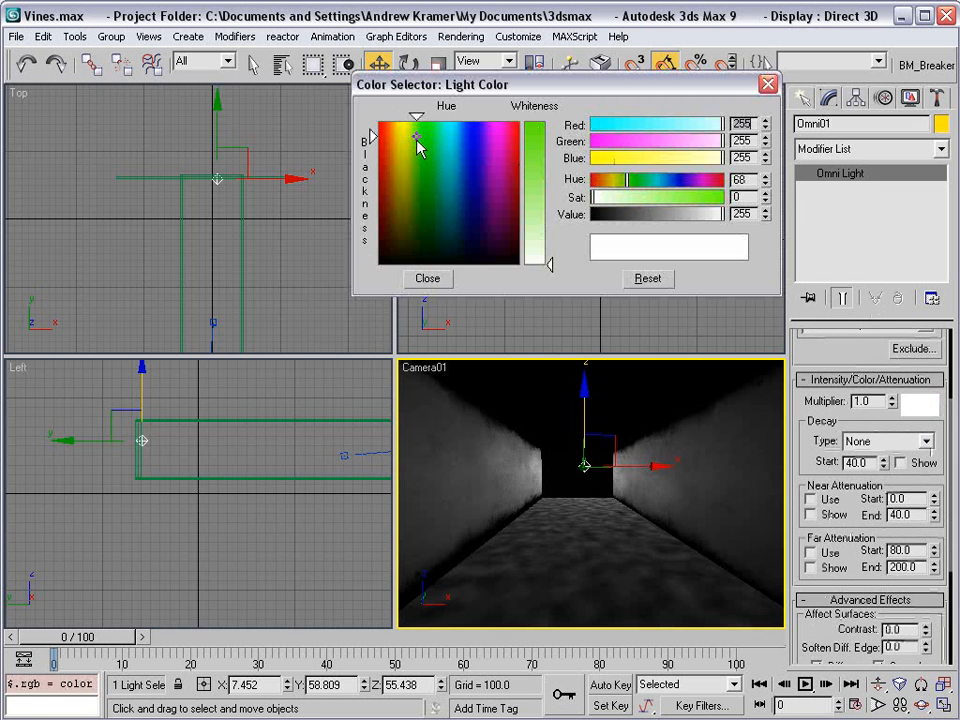
{"action": "left_click", "coordinate": [411, 139]}
{"action": "left_click_drag", "start_coordinate": [549, 264], "coordinate": [549, 161]}
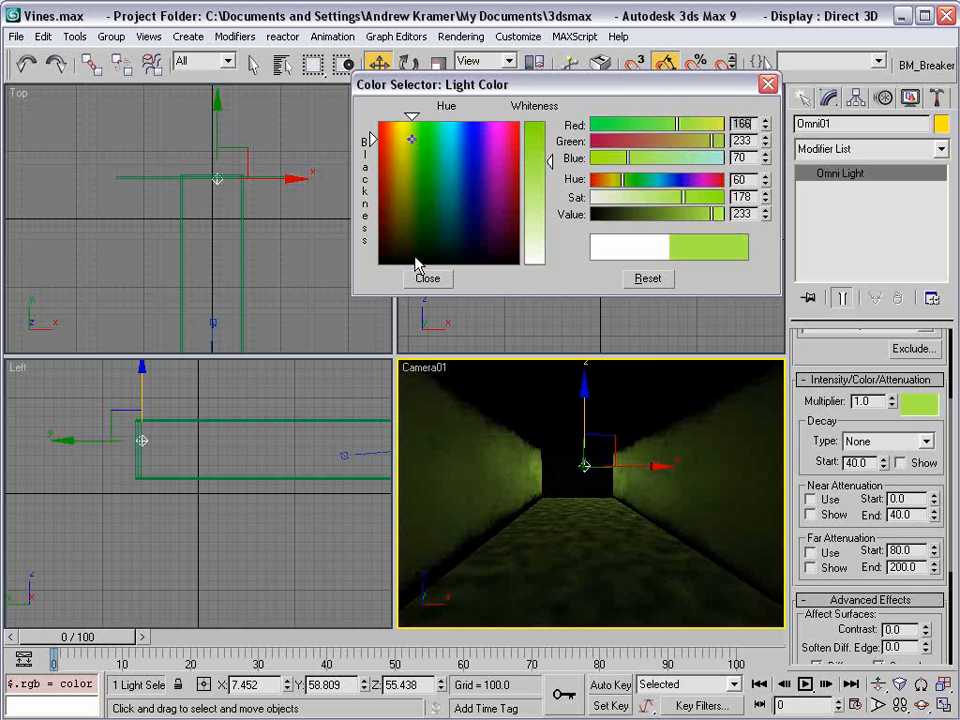
{"action": "left_click", "coordinate": [427, 278]}
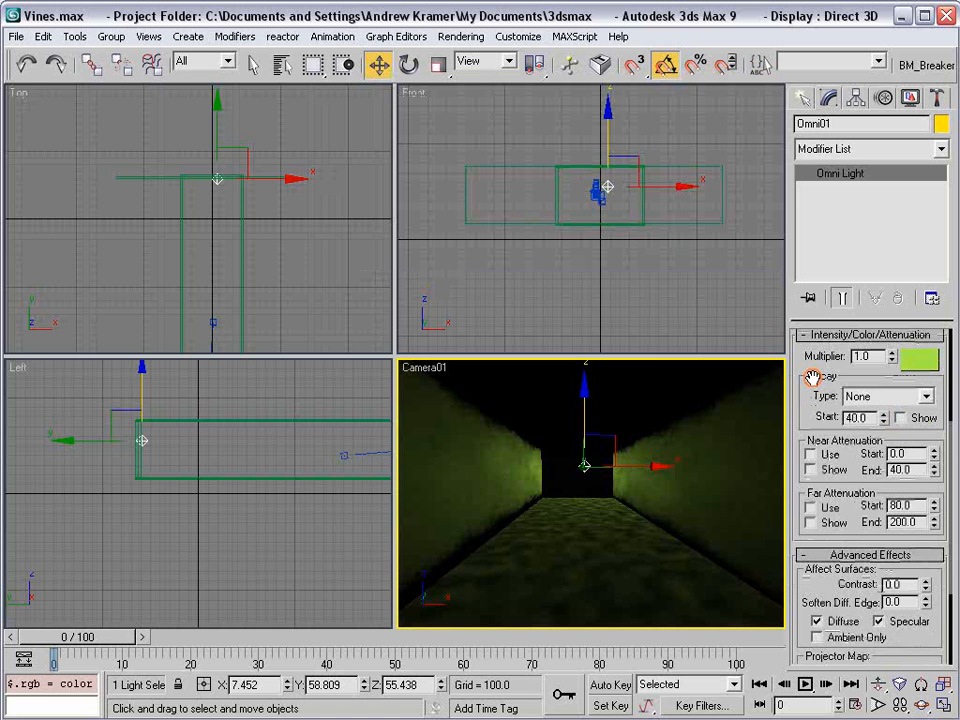
Enable the omni light's far attenuation with start 148.8 and end 226.0.
{"action": "scroll", "coordinate": [868, 432], "scroll_direction": "down", "scroll_amount": 3}
{"action": "scroll", "coordinate": [830, 420], "scroll_direction": "down", "scroll_amount": 2}
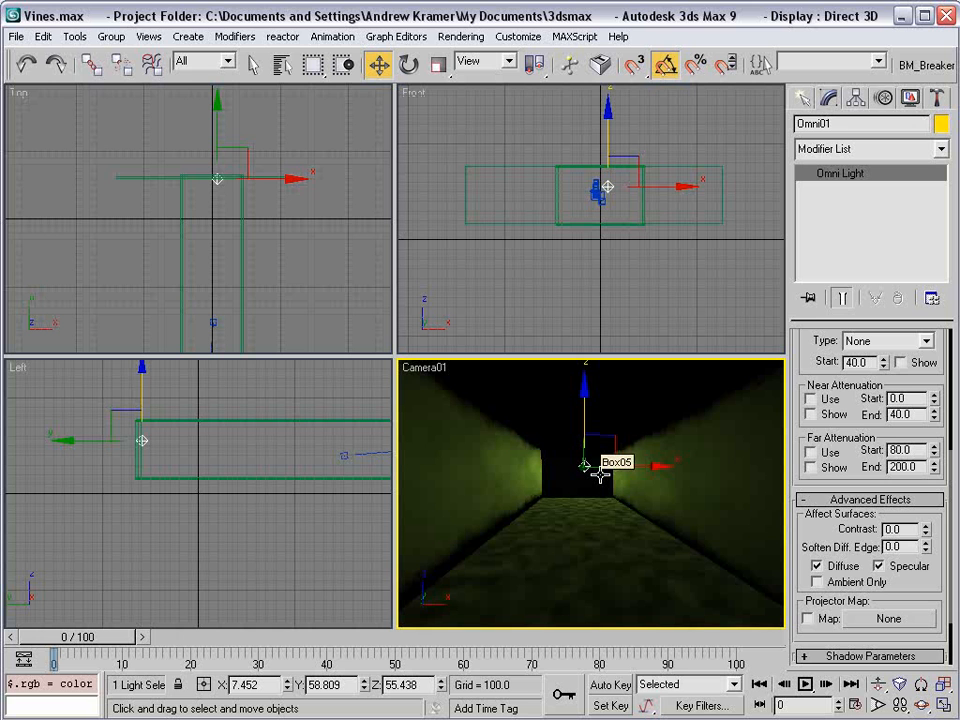
{"action": "left_click", "coordinate": [811, 453]}
{"action": "left_click_drag", "start_coordinate": [935, 470], "coordinate": [926, 366]}
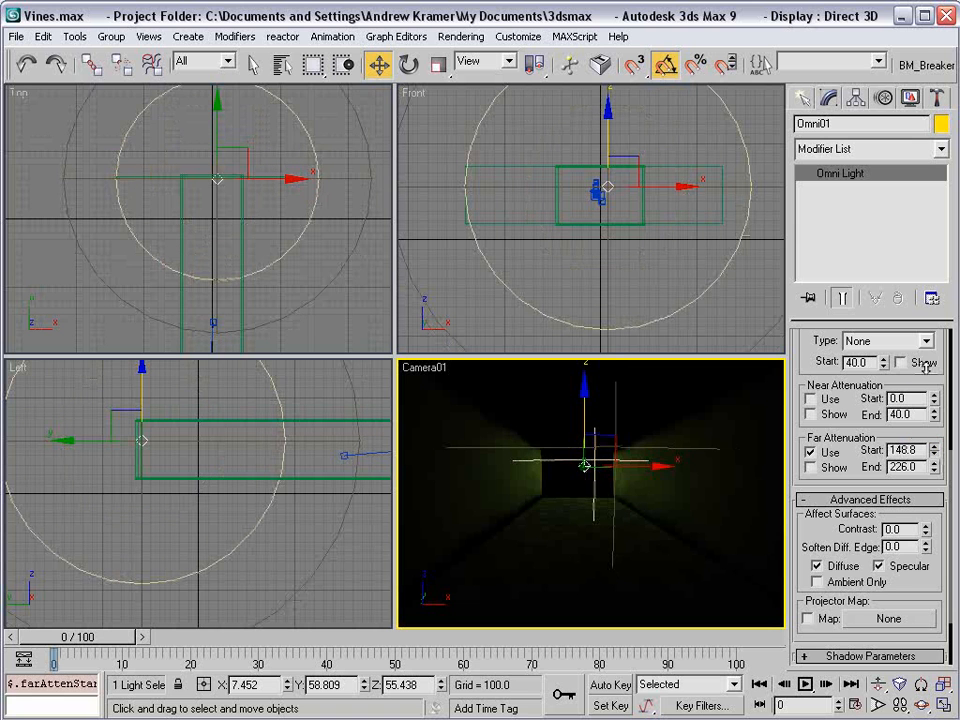
Set the floor material's reflection amount to 90 and render the camera view.
{"action": "left_click_drag", "start_coordinate": [868, 76], "coordinate": [540, 71]}
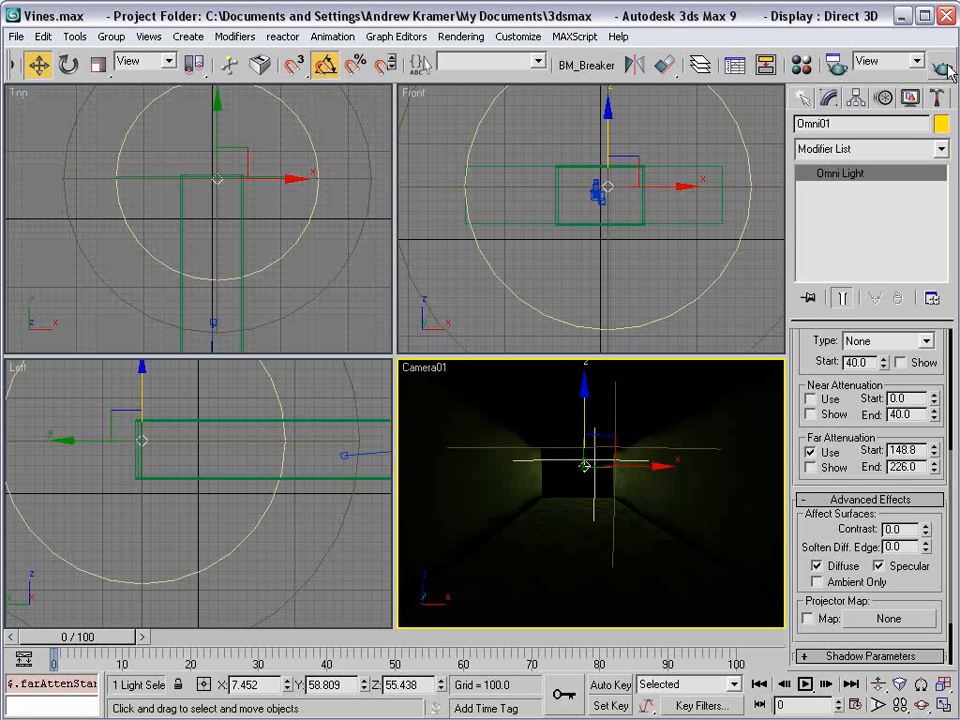
{"action": "key", "text": "m"}
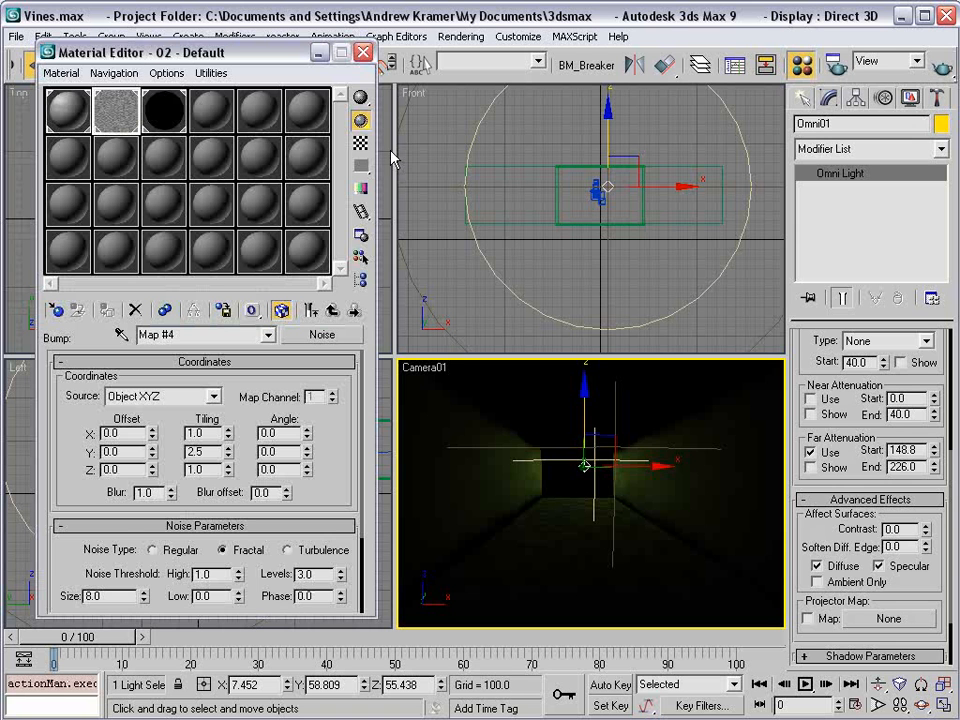
{"action": "left_click", "coordinate": [332, 311]}
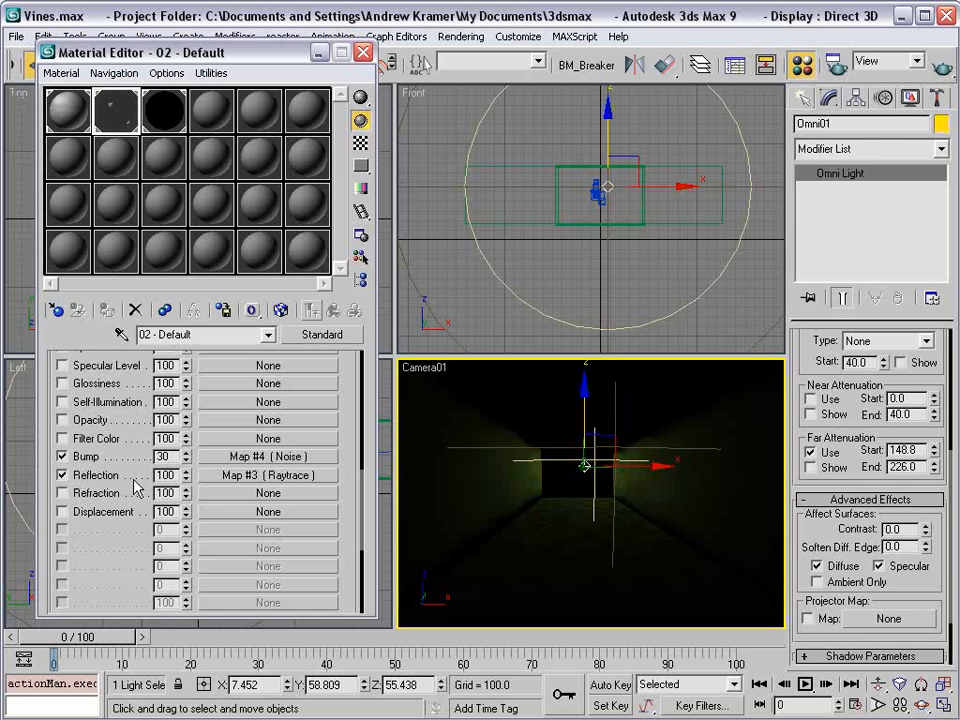
{"action": "left_click", "coordinate": [308, 428]}
{"action": "type", "text": "90"}
{"action": "key", "text": "Return"}
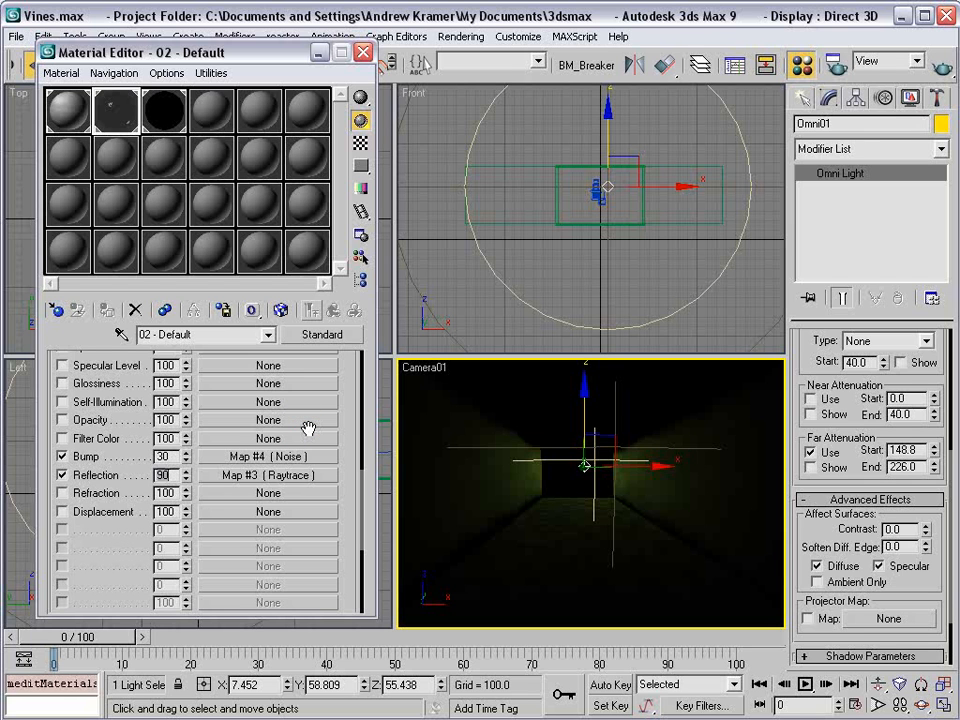
{"action": "left_click", "coordinate": [941, 70]}
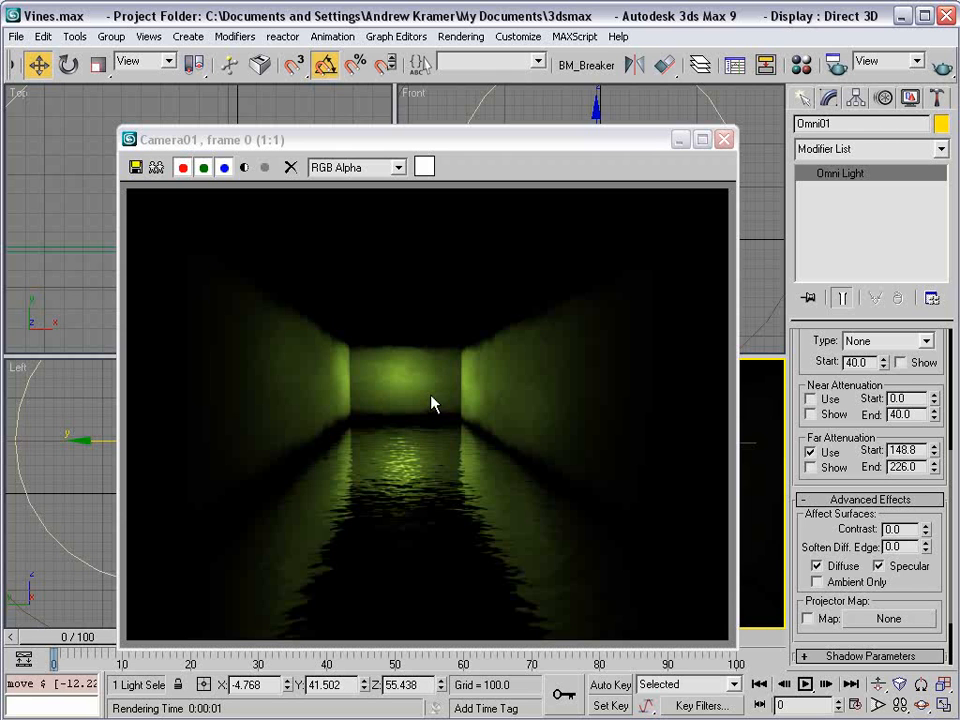
Close the rendered image and save the scene with the light deselected.
{"action": "left_click", "coordinate": [724, 139]}
{"action": "right_click", "coordinate": [670, 287]}
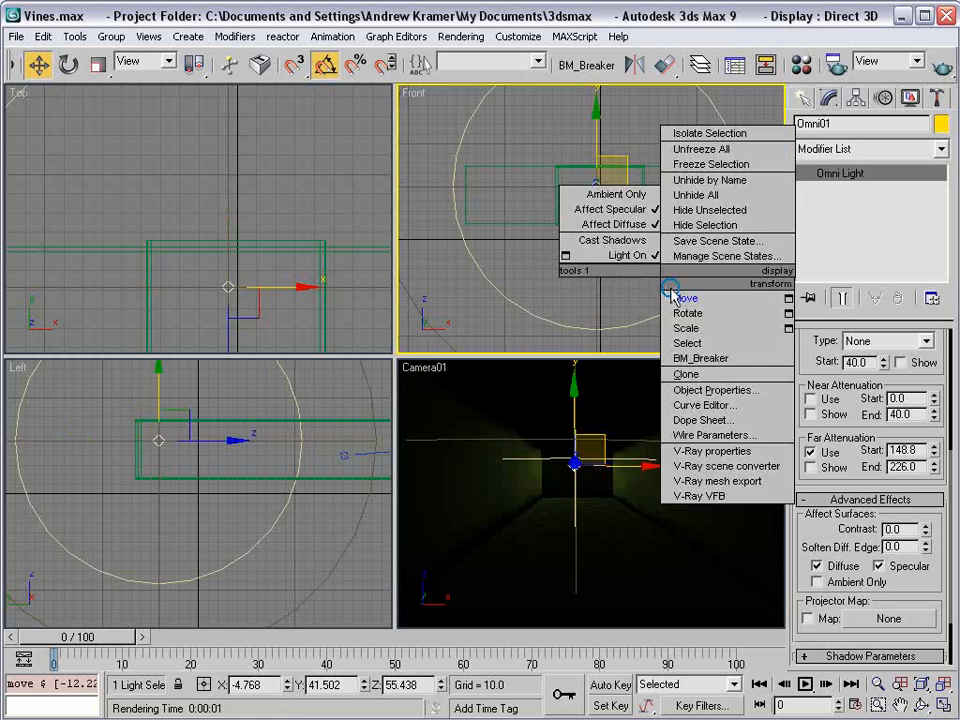
{"action": "left_click", "coordinate": [615, 287]}
{"action": "key", "text": "ctrl+s"}
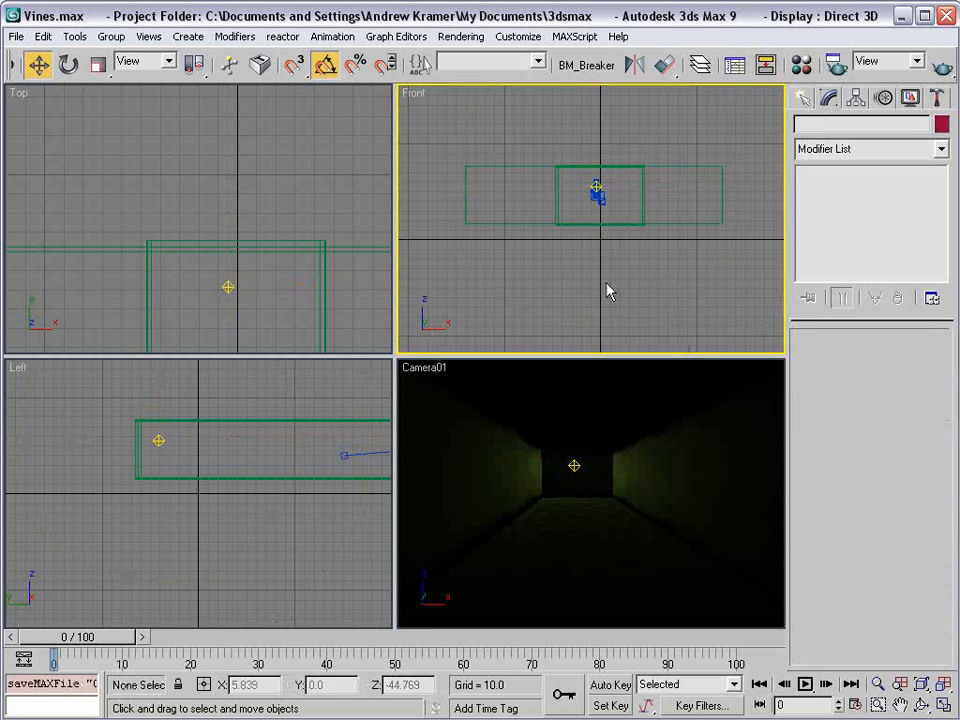
Switch the camera viewport to a perspective view showing the corridor from outside, and save the scene.
{"action": "right_click", "coordinate": [429, 372]}
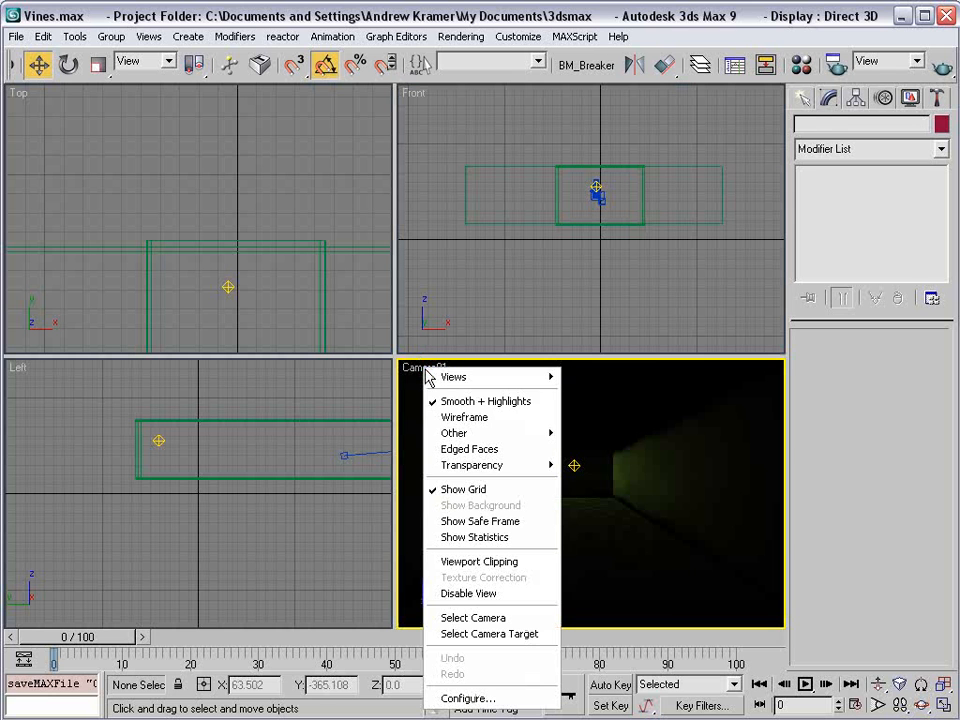
{"action": "mouse_move", "coordinate": [460, 377]}
{"action": "left_click", "coordinate": [600, 401]}
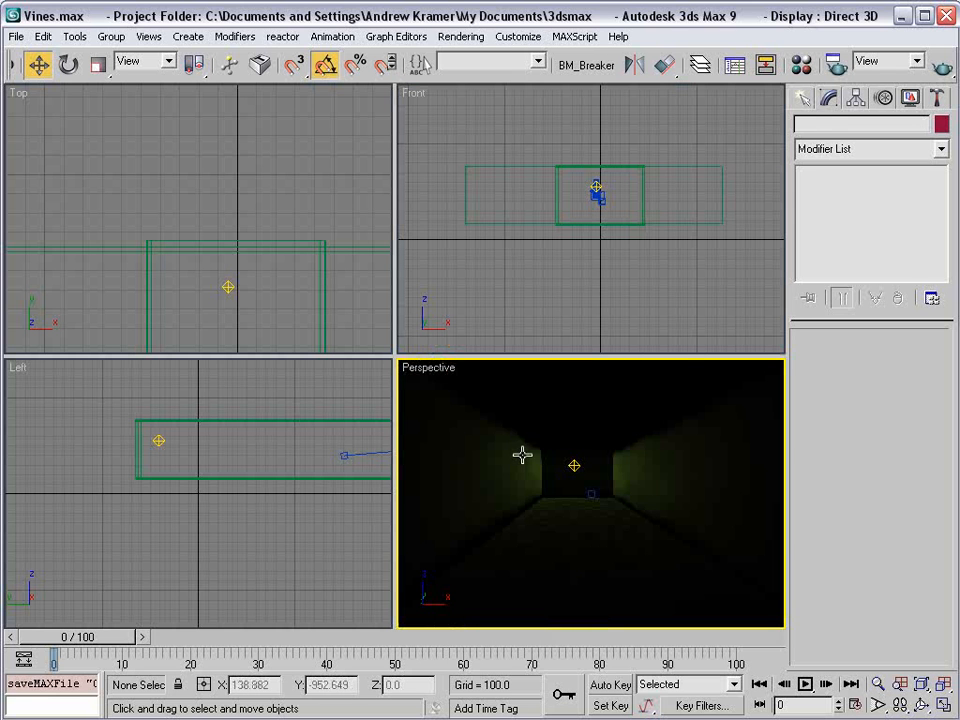
{"action": "scroll", "coordinate": [560, 485], "scroll_direction": "down", "scroll_amount": 5}
{"action": "middle_click_drag", "start_coordinate": [632, 503], "coordinate": [571, 474], "text": "alt"}
{"action": "key", "text": "ctrl+s"}
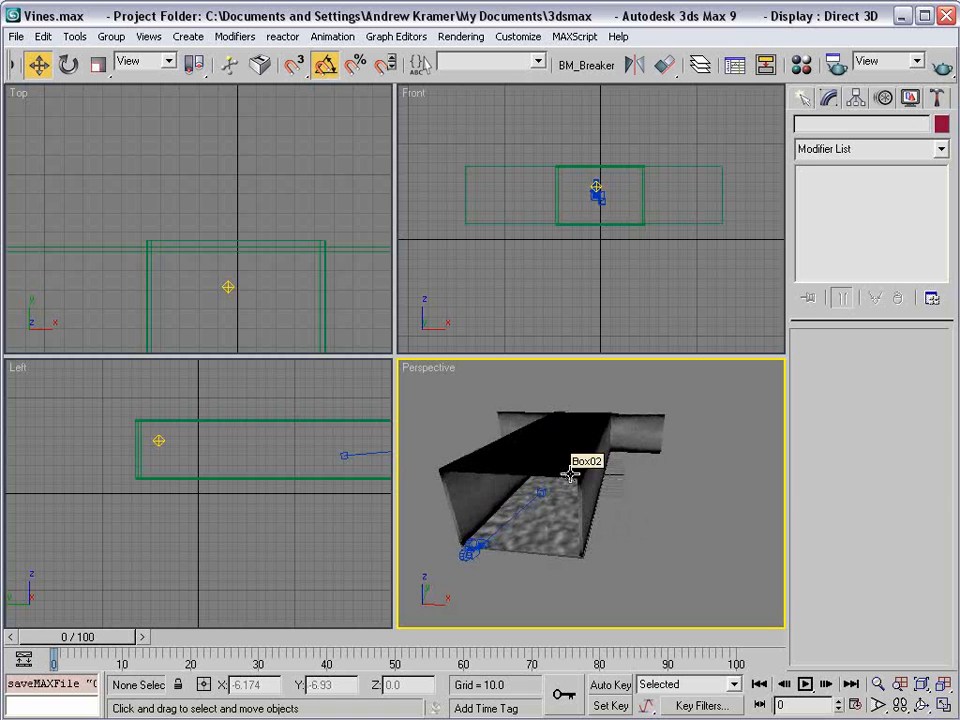
Draw nine scattered circles of varying radii in the front view beside the corridor, the last about 2.1 in radius.
{"action": "left_click", "coordinate": [804, 97]}
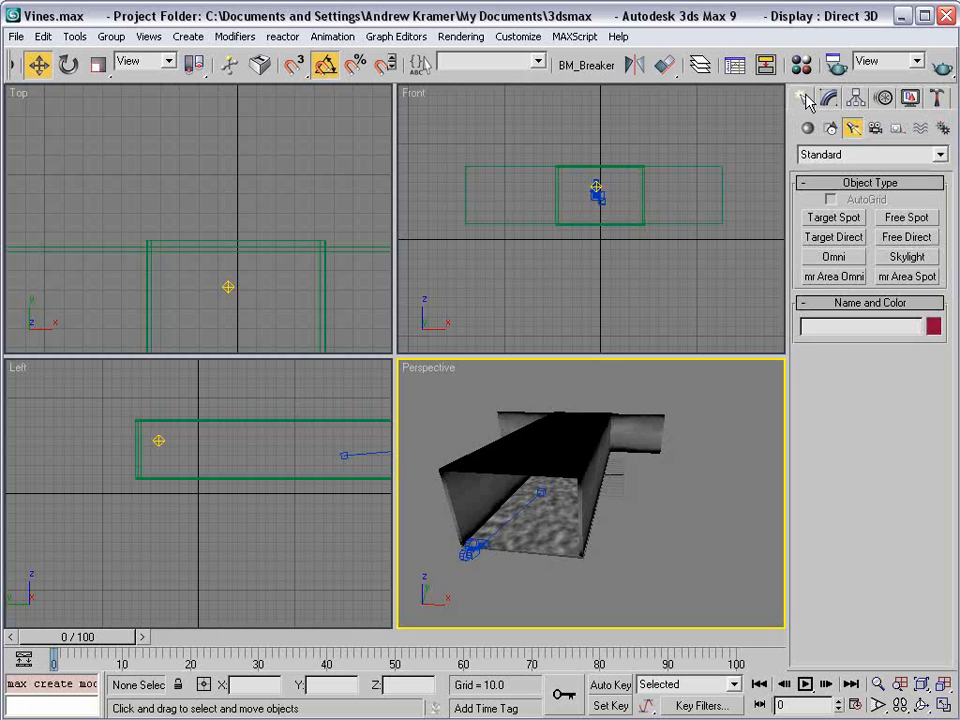
{"action": "middle_click_drag", "start_coordinate": [679, 531], "coordinate": [611, 461]}
{"action": "middle_click_drag", "start_coordinate": [640, 205], "coordinate": [581, 206]}
{"action": "scroll", "coordinate": [581, 206], "scroll_direction": "up", "scroll_amount": 10}
{"action": "scroll", "coordinate": [569, 189], "scroll_direction": "down", "scroll_amount": 1}
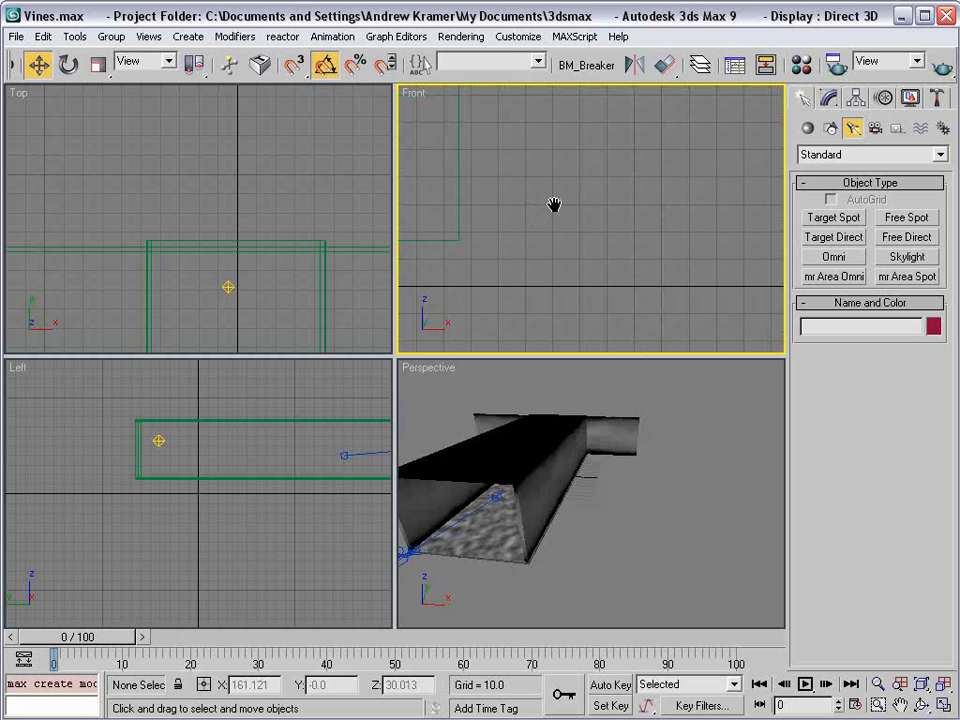
{"action": "left_click", "coordinate": [830, 129]}
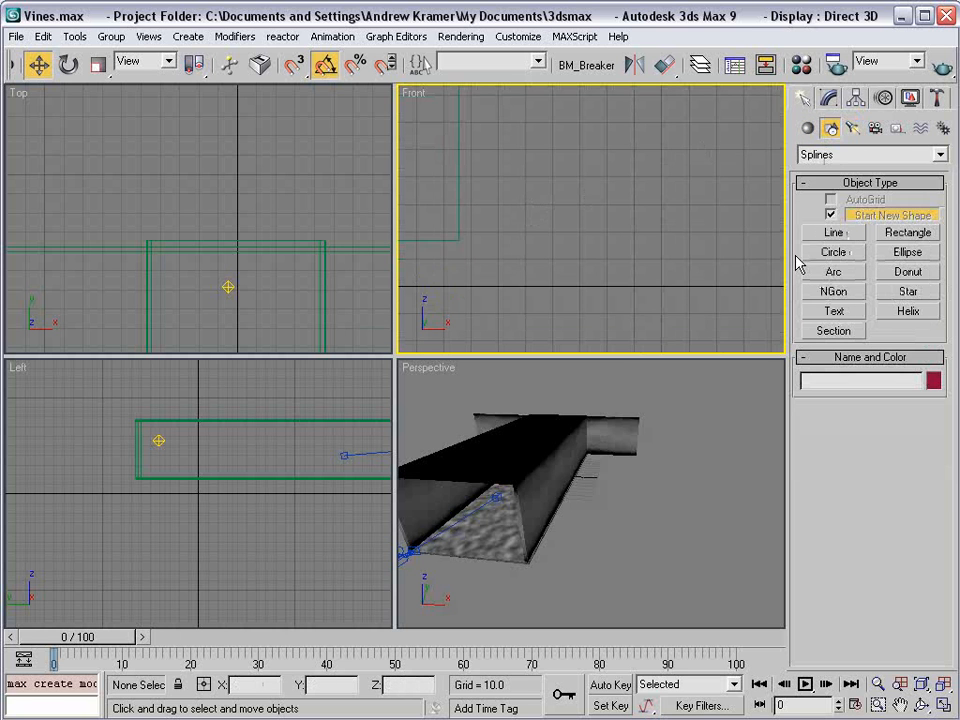
{"action": "left_click", "coordinate": [838, 253]}
{"action": "middle_click_drag", "start_coordinate": [564, 186], "coordinate": [567, 178]}
{"action": "left_click_drag", "start_coordinate": [557, 168], "coordinate": [561, 171]}
{"action": "middle_click_drag", "start_coordinate": [564, 195], "coordinate": [567, 186]}
{"action": "scroll", "coordinate": [563, 190], "scroll_direction": "up", "scroll_amount": 2}
{"action": "left_click_drag", "start_coordinate": [570, 172], "coordinate": [580, 172]}
{"action": "left_click", "coordinate": [580, 172]}
{"action": "left_click_drag", "start_coordinate": [603, 212], "coordinate": [607, 216]}
{"action": "mouse_move", "coordinate": [511, 196]}
{"action": "left_mouse_down"}
{"action": "mouse_move", "coordinate": [560, 227]}
{"action": "mouse_move", "coordinate": [588, 267]}
{"action": "left_mouse_up"}
{"action": "left_click_drag", "start_coordinate": [506, 279], "coordinate": [512, 283]}
{"action": "left_click_drag", "start_coordinate": [450, 232], "coordinate": [457, 238]}
{"action": "left_click_drag", "start_coordinate": [475, 148], "coordinate": [482, 152]}
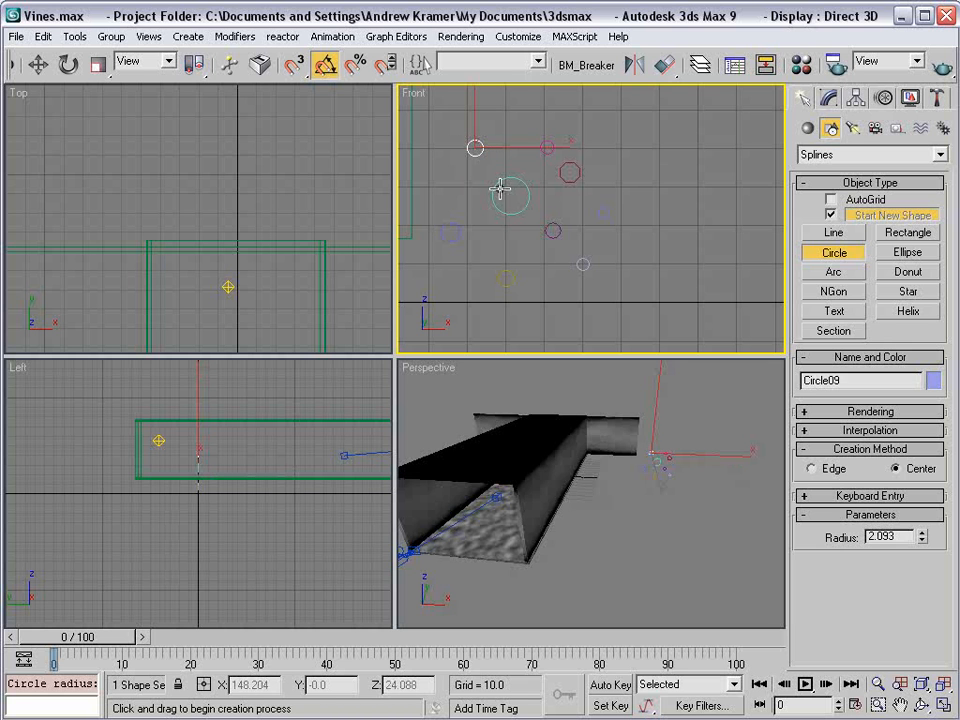
Convert the last circle to an editable spline and attach all eight other circles to it.
{"action": "key", "text": "w"}
{"action": "right_click", "coordinate": [475, 145]}
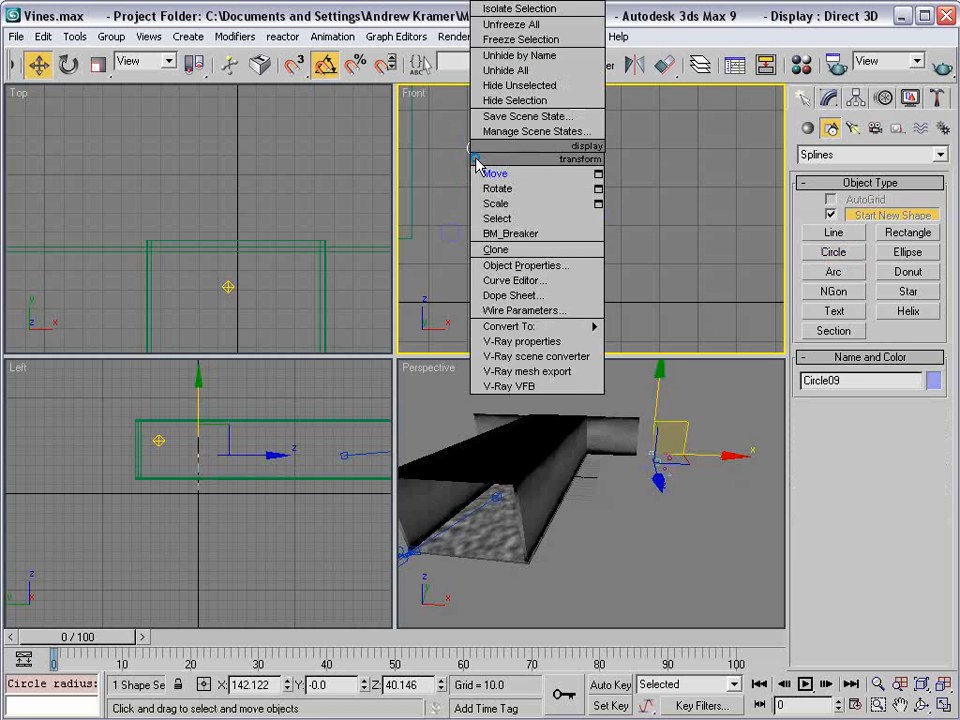
{"action": "mouse_move", "coordinate": [525, 326]}
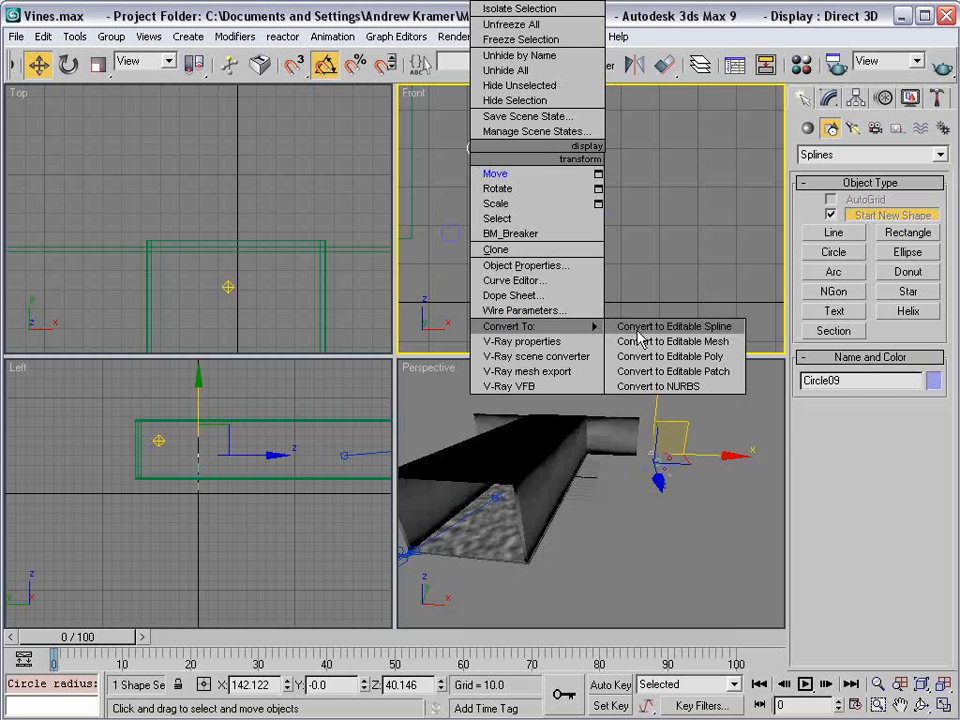
{"action": "left_click", "coordinate": [662, 328]}
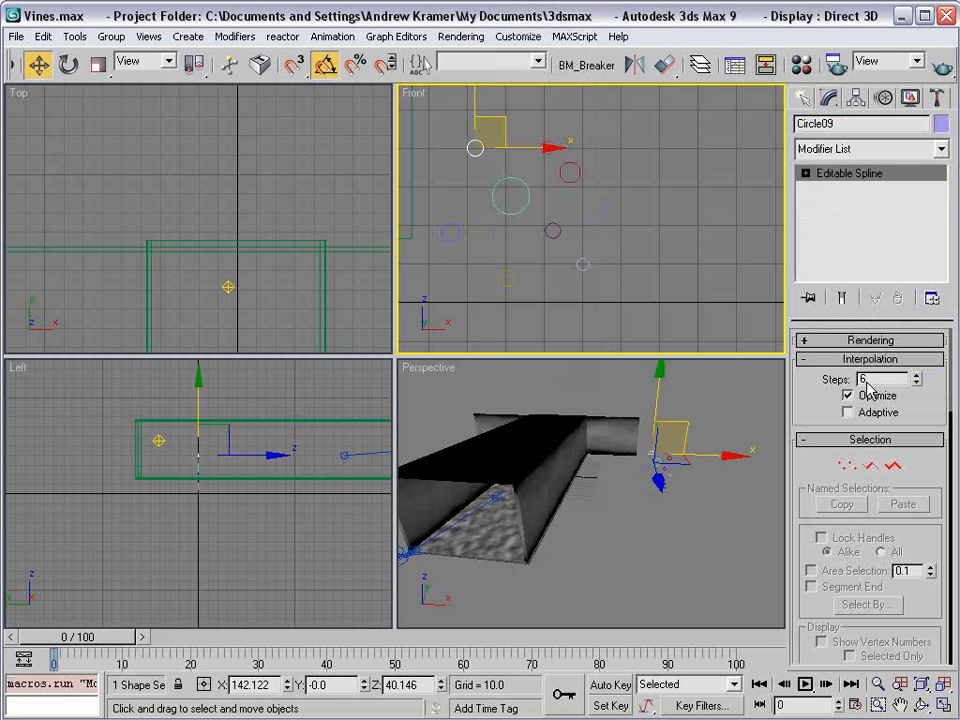
{"action": "left_click_drag", "start_coordinate": [810, 403], "coordinate": [812, 176]}
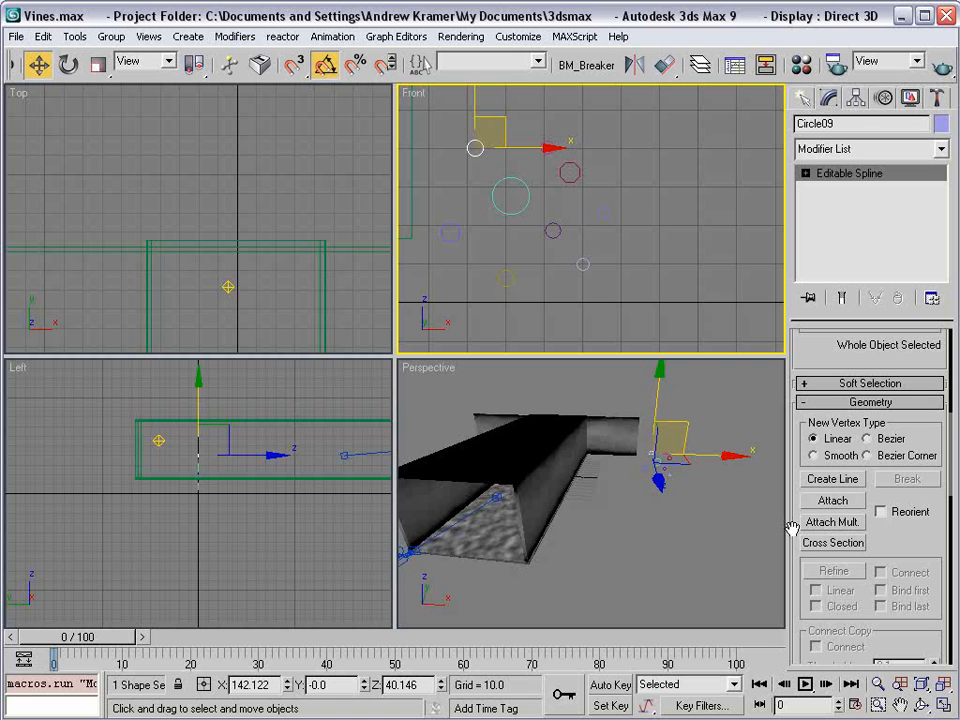
{"action": "left_click", "coordinate": [832, 522]}
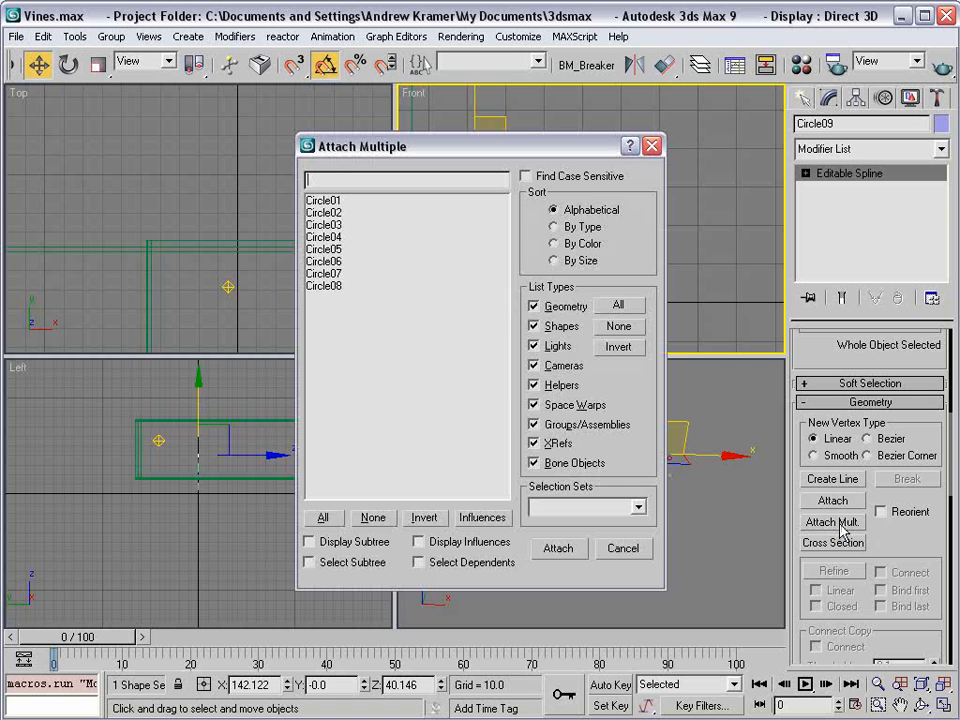
{"action": "left_click", "coordinate": [323, 518]}
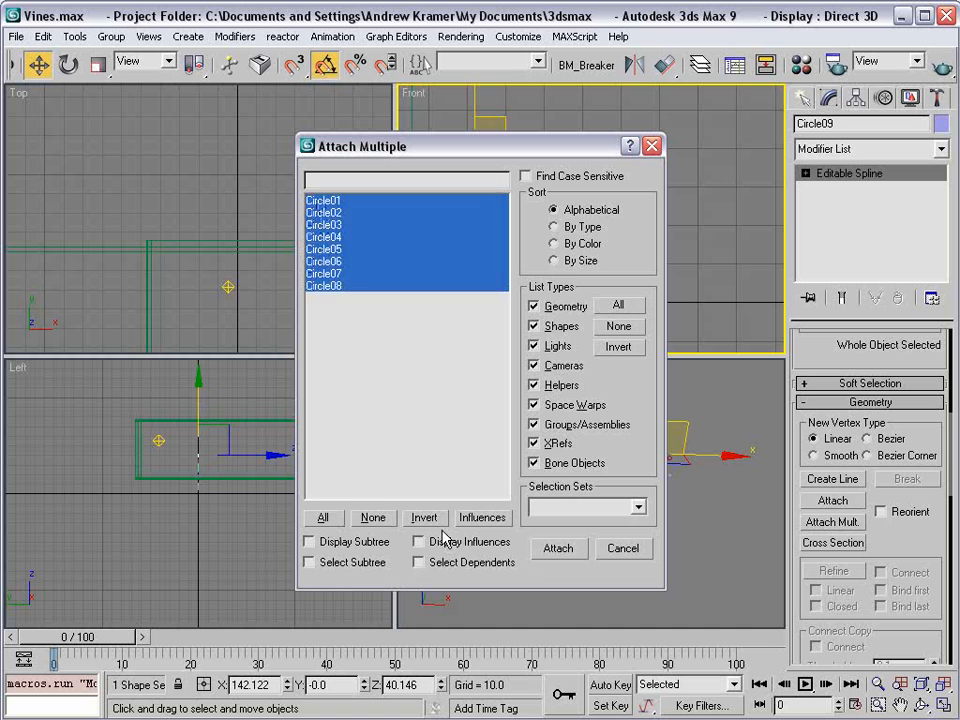
{"action": "left_click", "coordinate": [558, 550]}
Shift the combined circle shape by about 1.8 along X and set its interpolation steps to 1.
{"action": "left_click", "coordinate": [524, 196]}
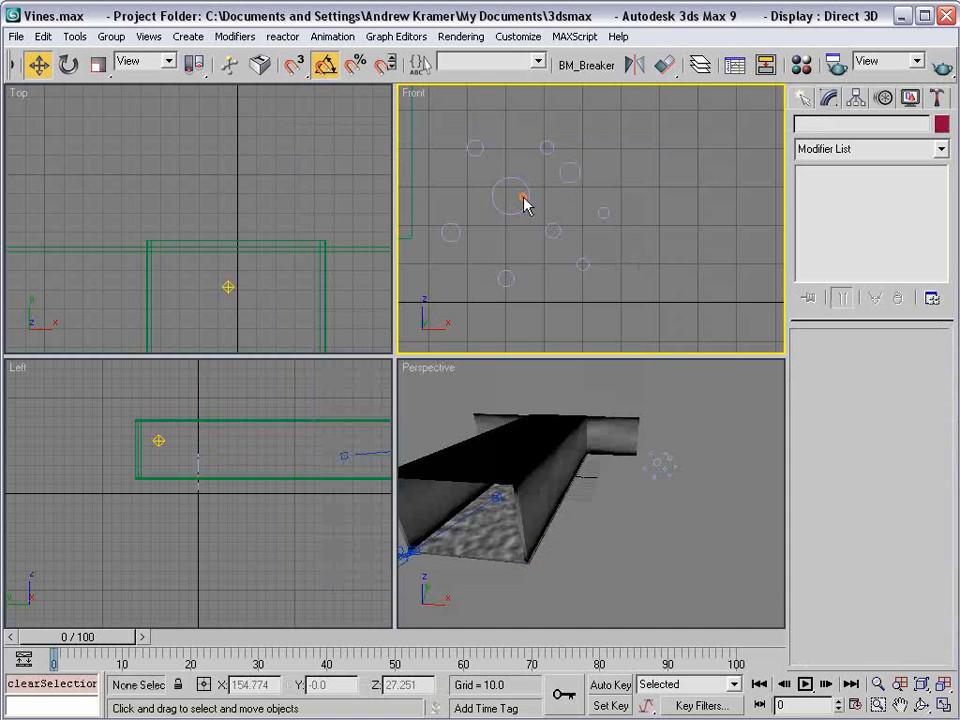
{"action": "left_click", "coordinate": [526, 201]}
{"action": "mouse_move", "coordinate": [522, 147]}
{"action": "left_mouse_down"}
{"action": "mouse_move", "coordinate": [538, 147]}
{"action": "mouse_move", "coordinate": [529, 147]}
{"action": "left_mouse_up"}
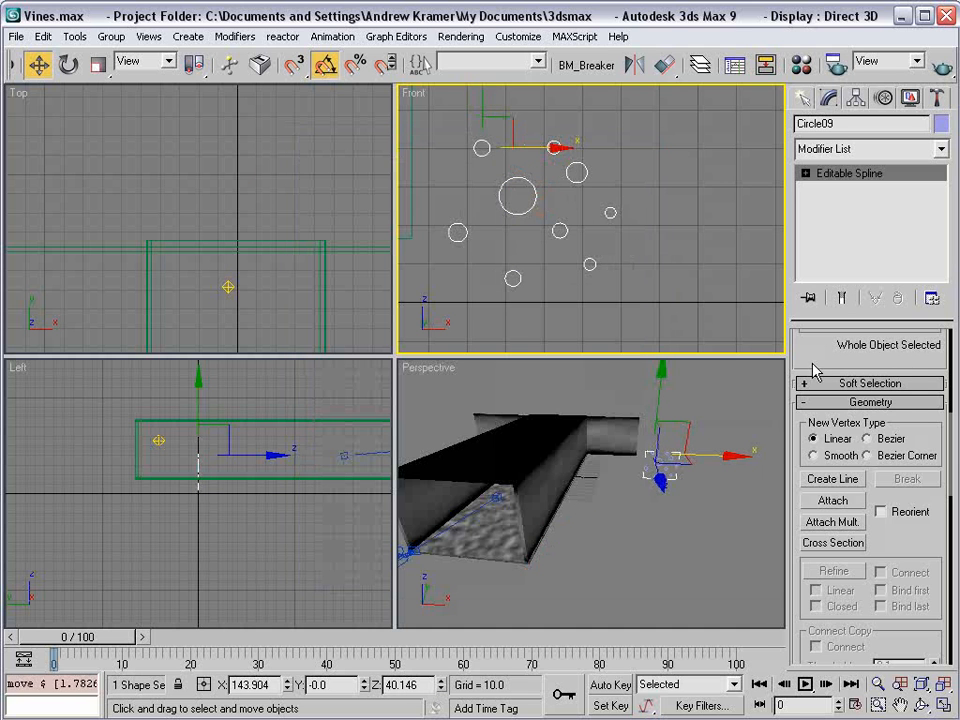
{"action": "left_click_drag", "start_coordinate": [890, 355], "coordinate": [905, 613]}
{"action": "scroll", "coordinate": [898, 580], "scroll_direction": "up", "scroll_amount": 3}
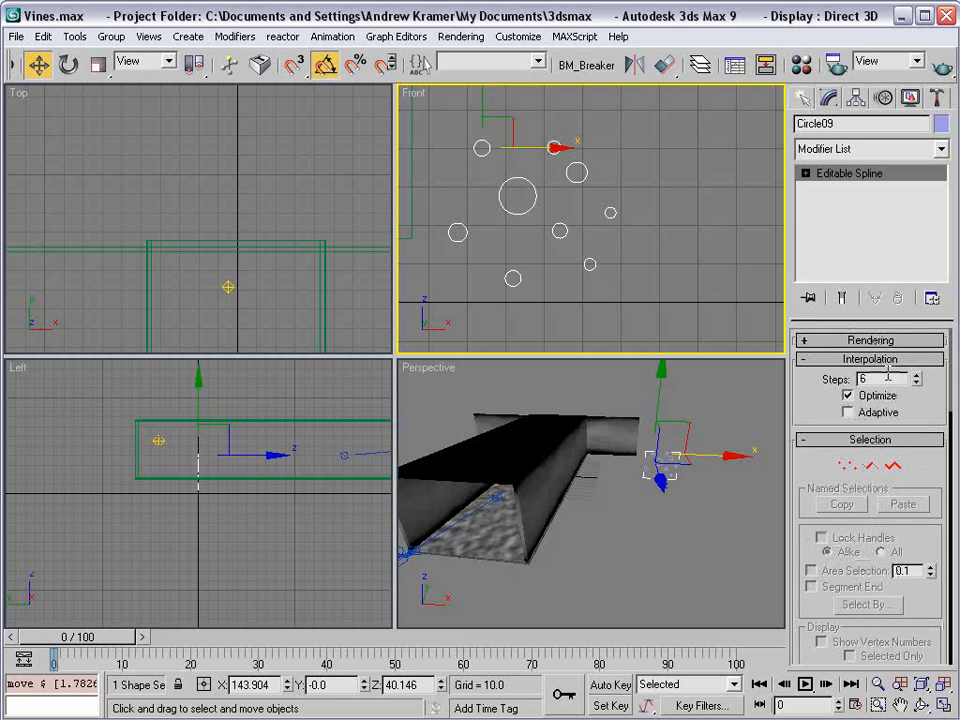
{"action": "type", "text": "1"}
{"action": "key", "text": "Return"}
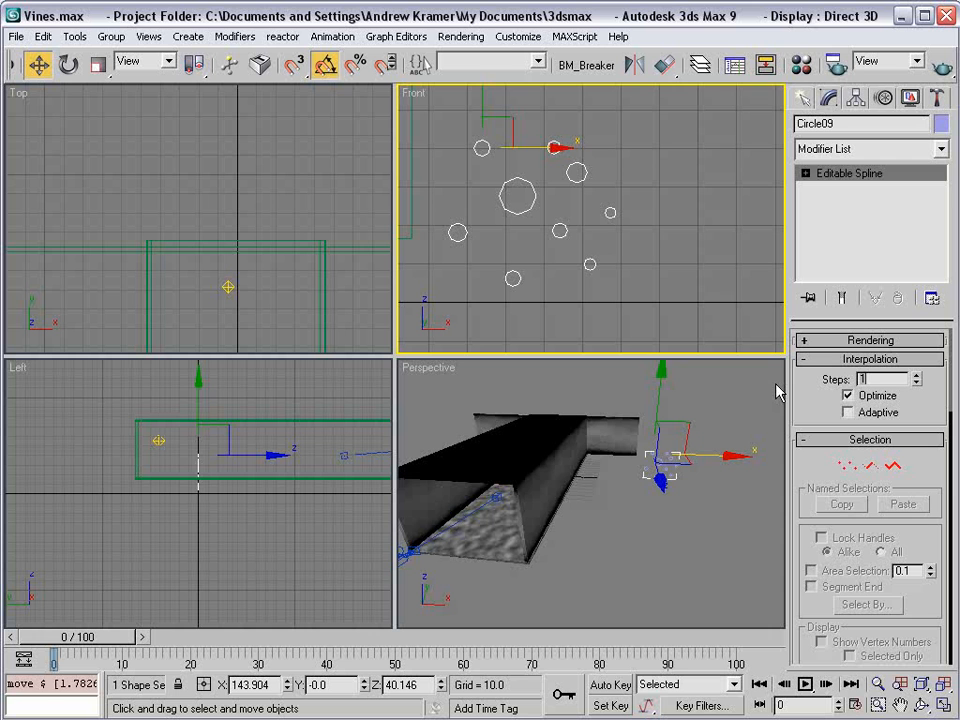
Extrude the combined circles by 310 and move the resulting tubes about 73.7 along Y.
{"action": "left_click", "coordinate": [822, 149]}
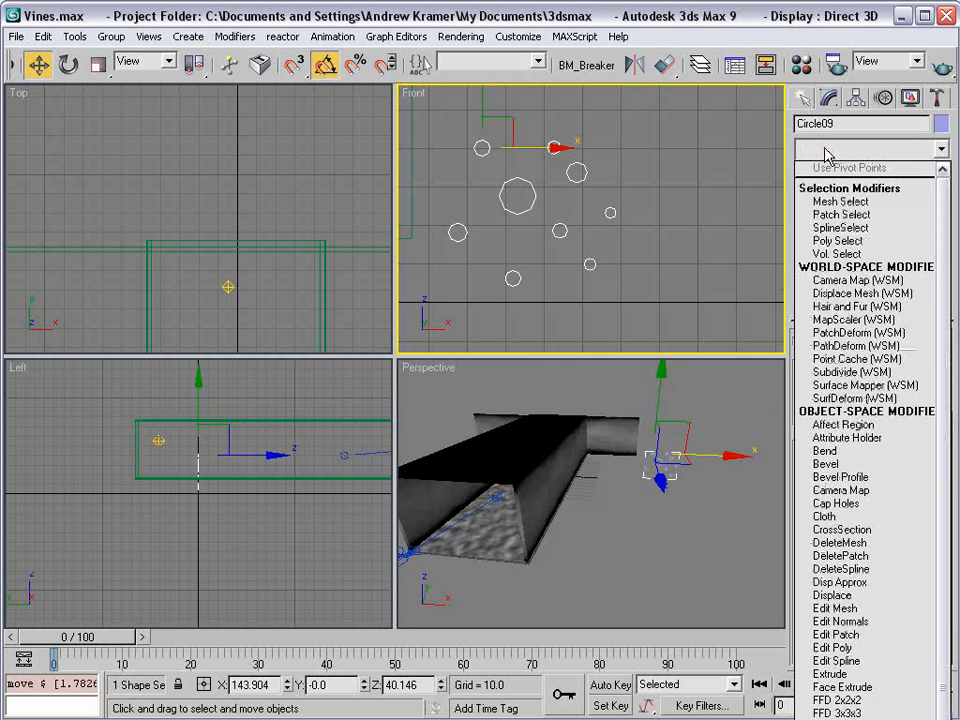
{"action": "left_click_drag", "start_coordinate": [950, 210], "coordinate": [945, 546]}
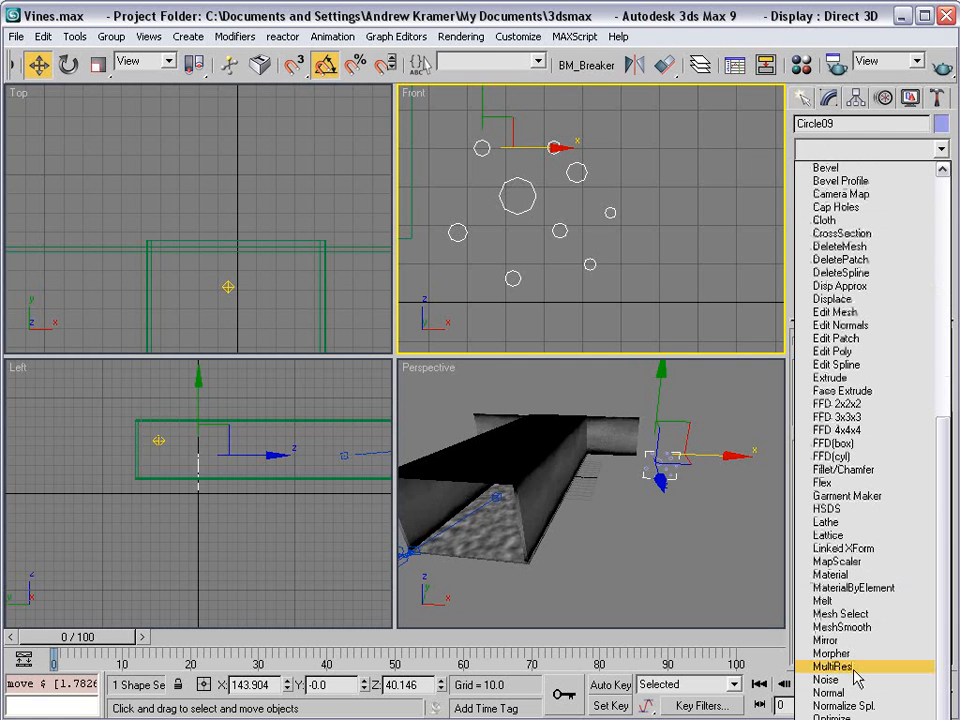
{"action": "left_click", "coordinate": [845, 378]}
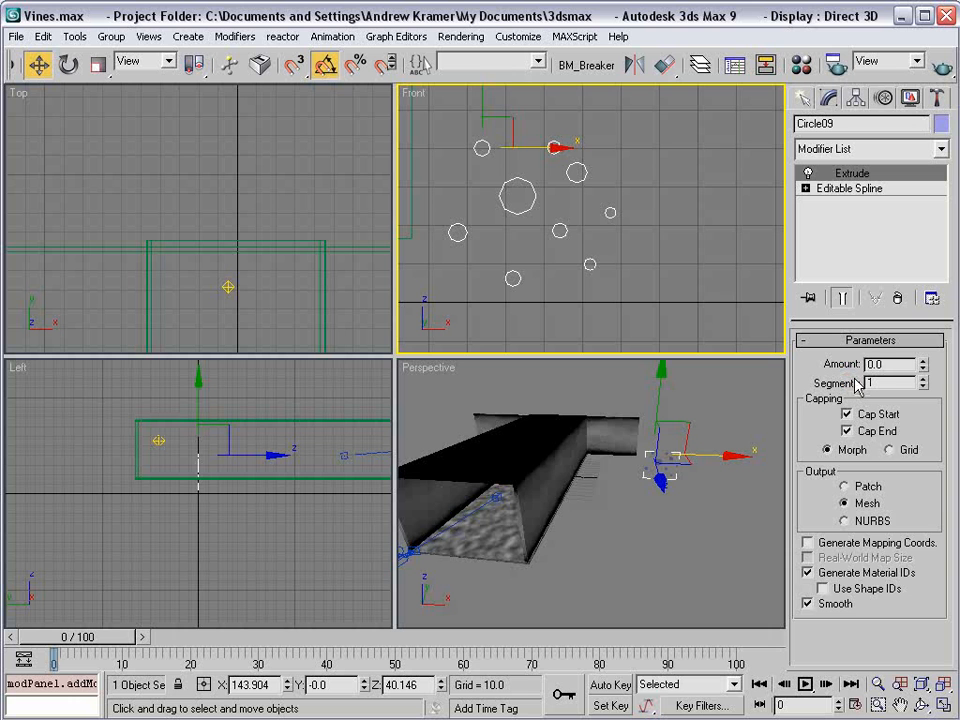
{"action": "middle_click_drag", "start_coordinate": [299, 279], "coordinate": [234, 223]}
{"action": "scroll", "coordinate": [288, 272], "scroll_direction": "down", "scroll_amount": 2}
{"action": "scroll", "coordinate": [240, 245], "scroll_direction": "down", "scroll_amount": 3}
{"action": "middle_click_drag", "start_coordinate": [262, 285], "coordinate": [226, 250]}
{"action": "scroll", "coordinate": [231, 198], "scroll_direction": "down", "scroll_amount": 2}
{"action": "left_click_drag", "start_coordinate": [926, 366], "coordinate": [898, 8]}
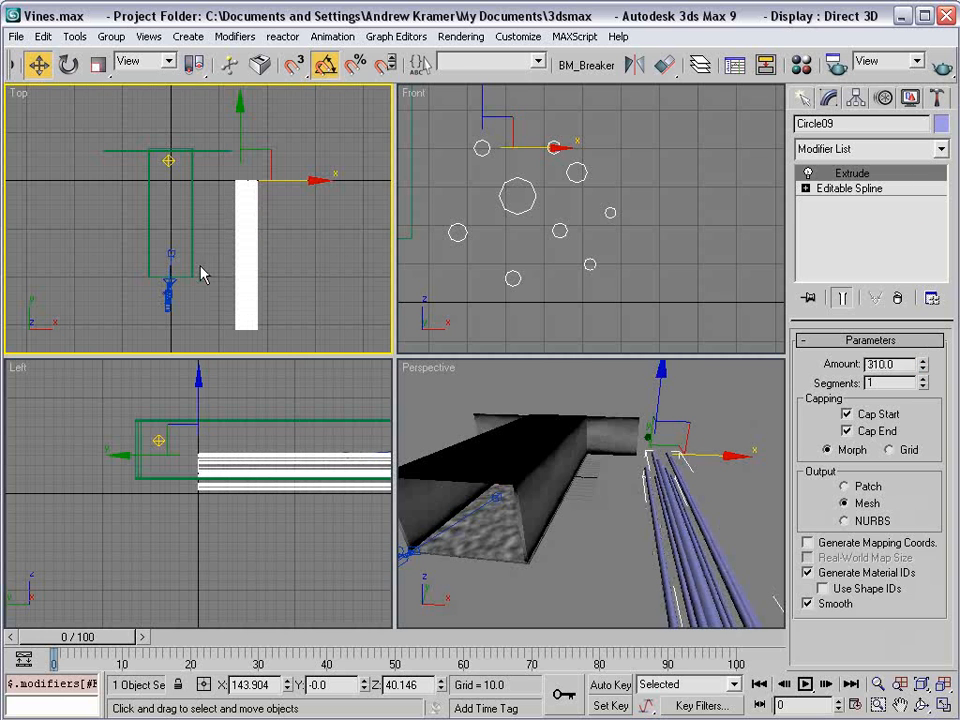
{"action": "left_click_drag", "start_coordinate": [240, 133], "coordinate": [240, 98]}
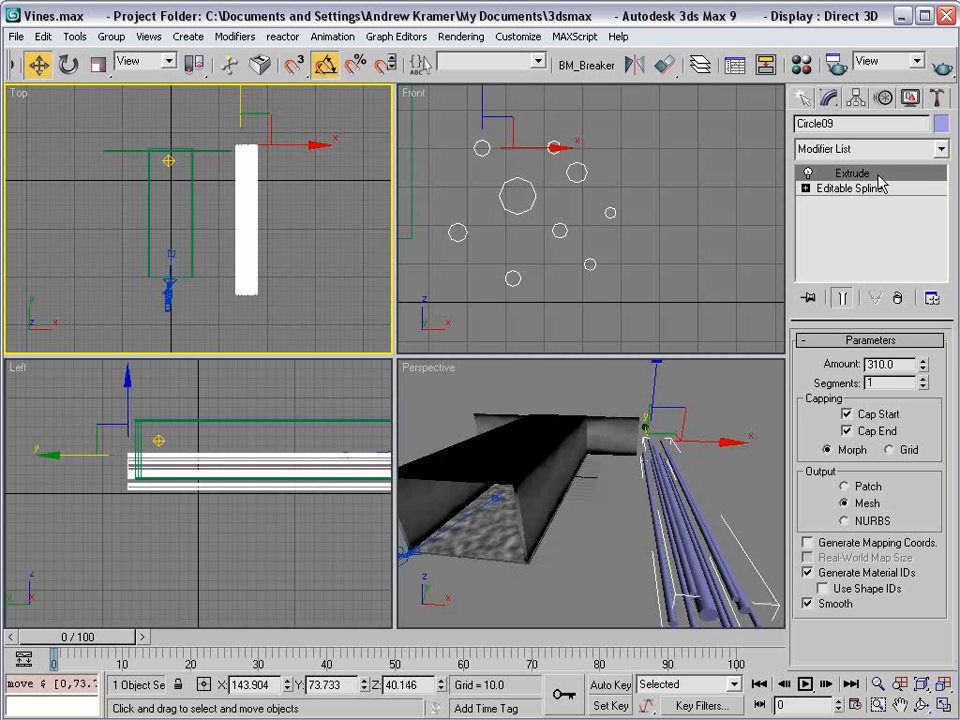
Set the extrusion to 75 segments and save the scene.
{"action": "double_click", "coordinate": [895, 383]}
{"action": "type", "text": "75"}
{"action": "key", "text": "Return"}
{"action": "key", "text": "ctrl+s"}
{"action": "middle_click_drag", "start_coordinate": [693, 372], "coordinate": [696, 377], "text": "alt"}
Scale all segments of the base circles down together to roughly half size in the front view.
{"action": "middle_click_drag", "start_coordinate": [510, 178], "coordinate": [545, 187]}
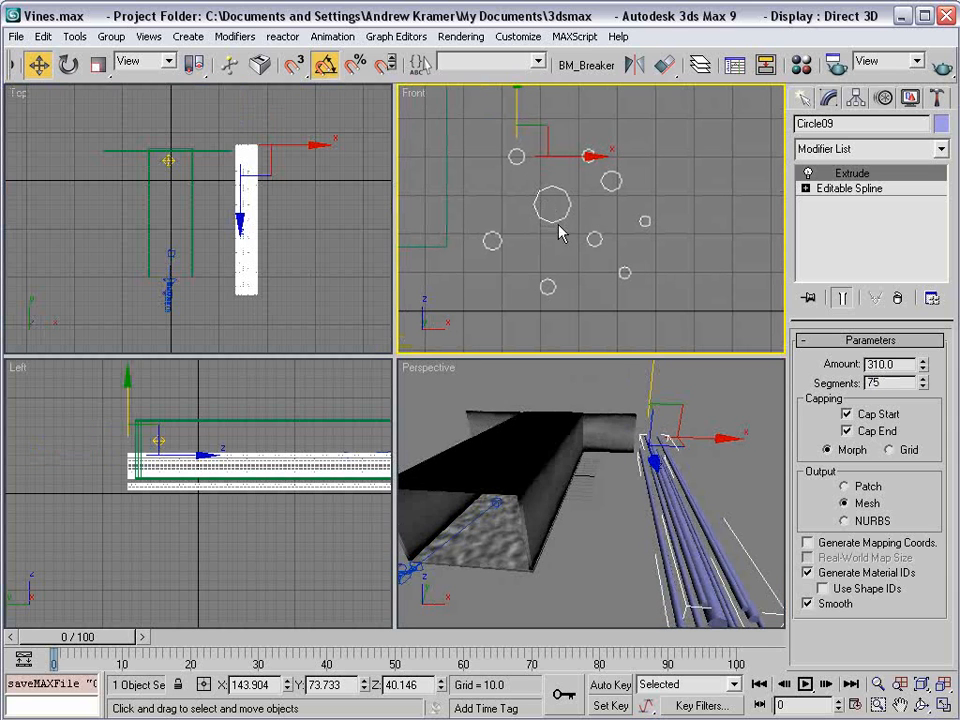
{"action": "left_click", "coordinate": [845, 190]}
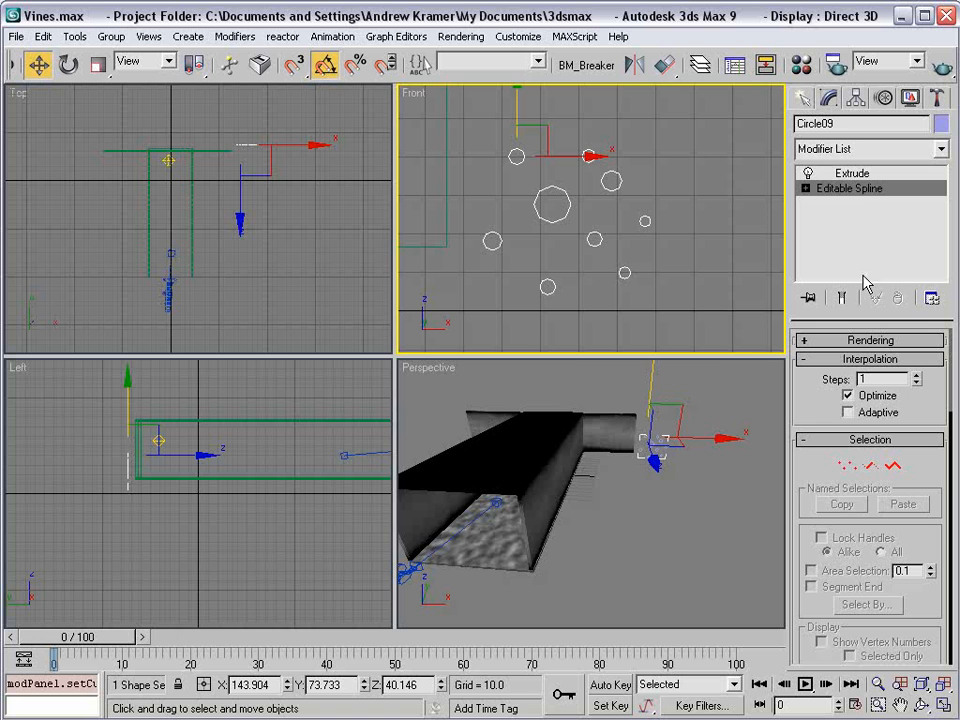
{"action": "left_click", "coordinate": [870, 467]}
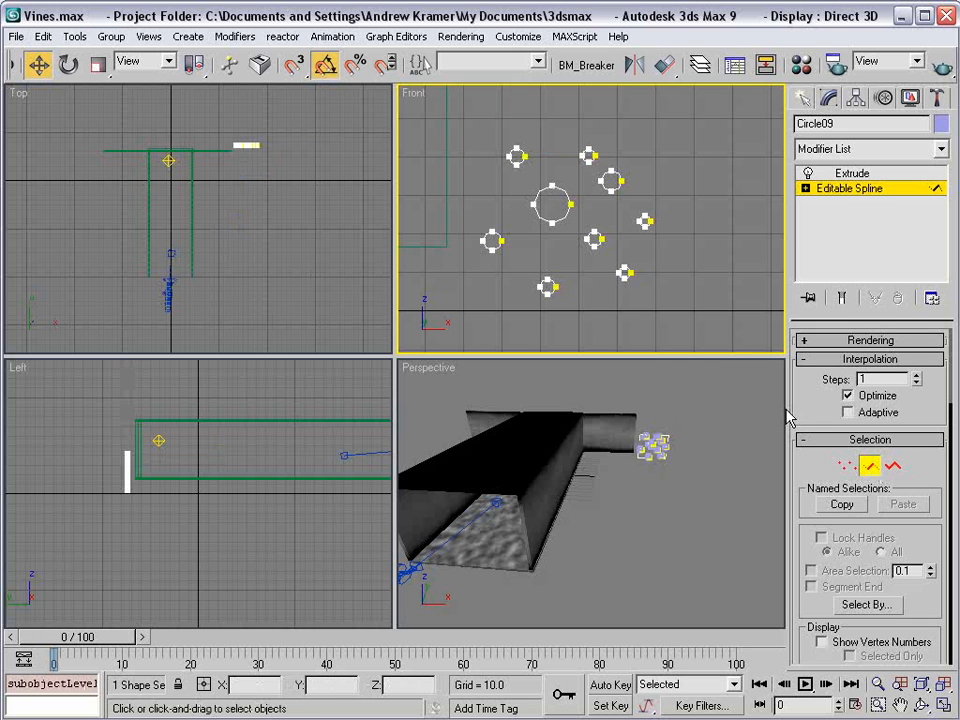
{"action": "left_click_drag", "start_coordinate": [455, 118], "coordinate": [703, 337]}
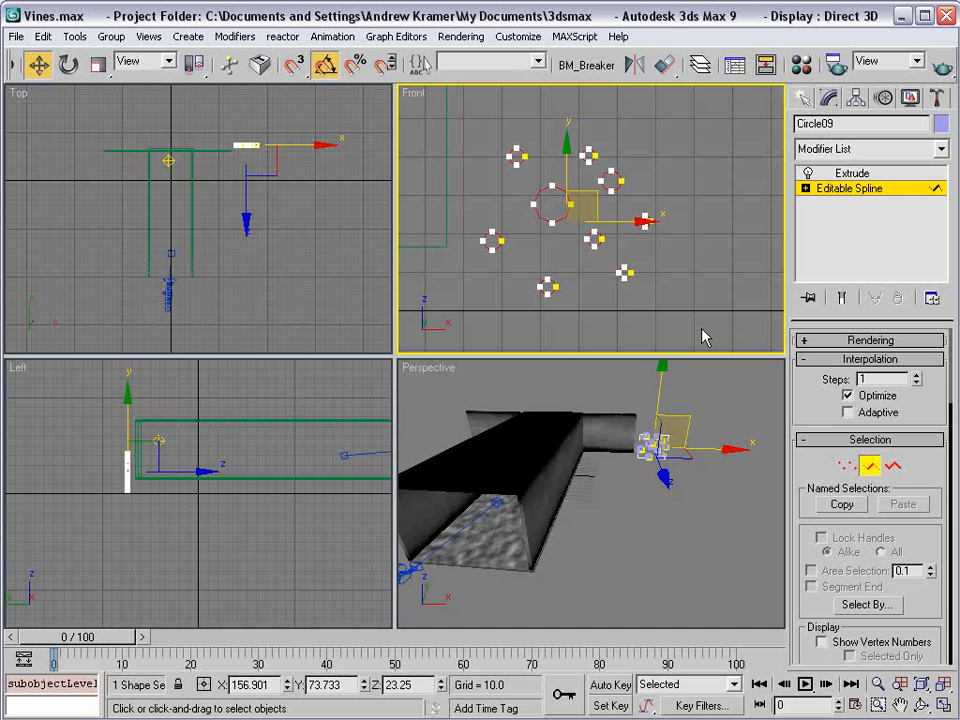
{"action": "right_click", "coordinate": [540, 215]}
{"action": "left_click", "coordinate": [602, 267]}
{"action": "left_click_drag", "start_coordinate": [581, 203], "coordinate": [531, 285]}
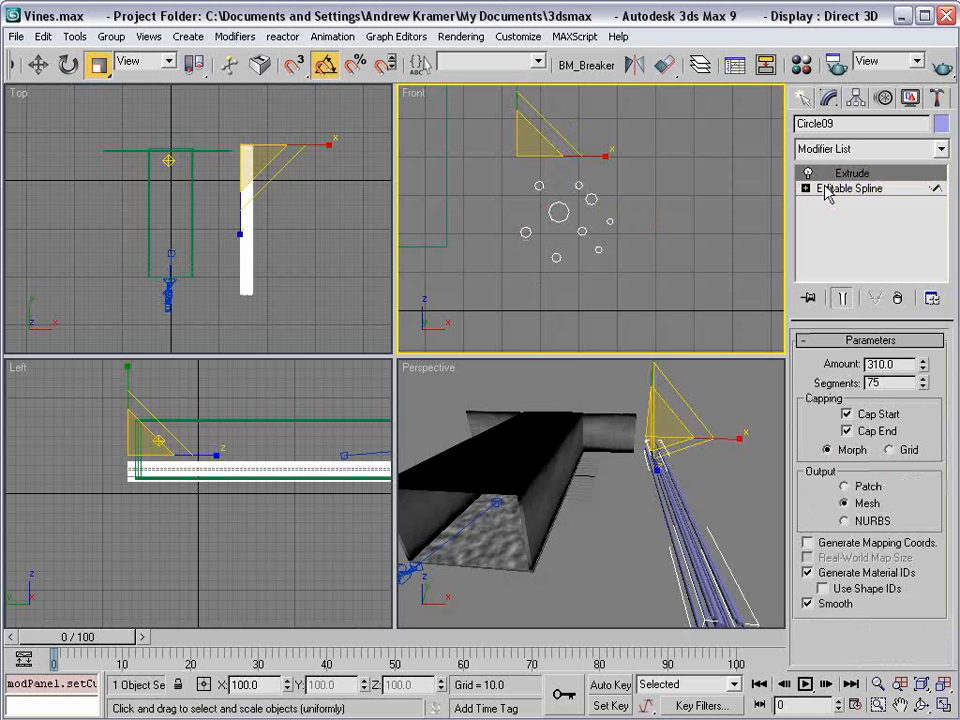
{"action": "left_click", "coordinate": [690, 249]}
{"action": "key", "text": "w"}
Draw a wavy five-vertex line in the top view, running from the camera through the corridor past its far wall.
{"action": "left_click", "coordinate": [803, 98]}
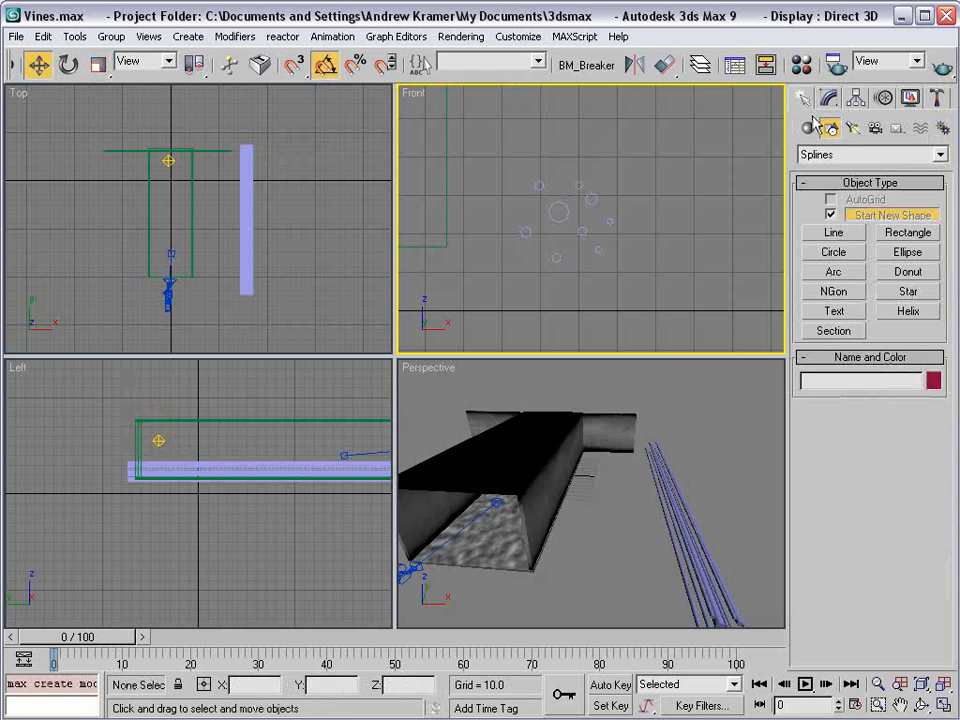
{"action": "left_click", "coordinate": [826, 233]}
{"action": "middle_click_drag", "start_coordinate": [212, 261], "coordinate": [255, 259]}
{"action": "key", "text": "alt+w"}
{"action": "scroll", "coordinate": [407, 257], "scroll_direction": "up", "scroll_amount": 2}
{"action": "middle_click_drag", "start_coordinate": [407, 257], "coordinate": [394, 317]}
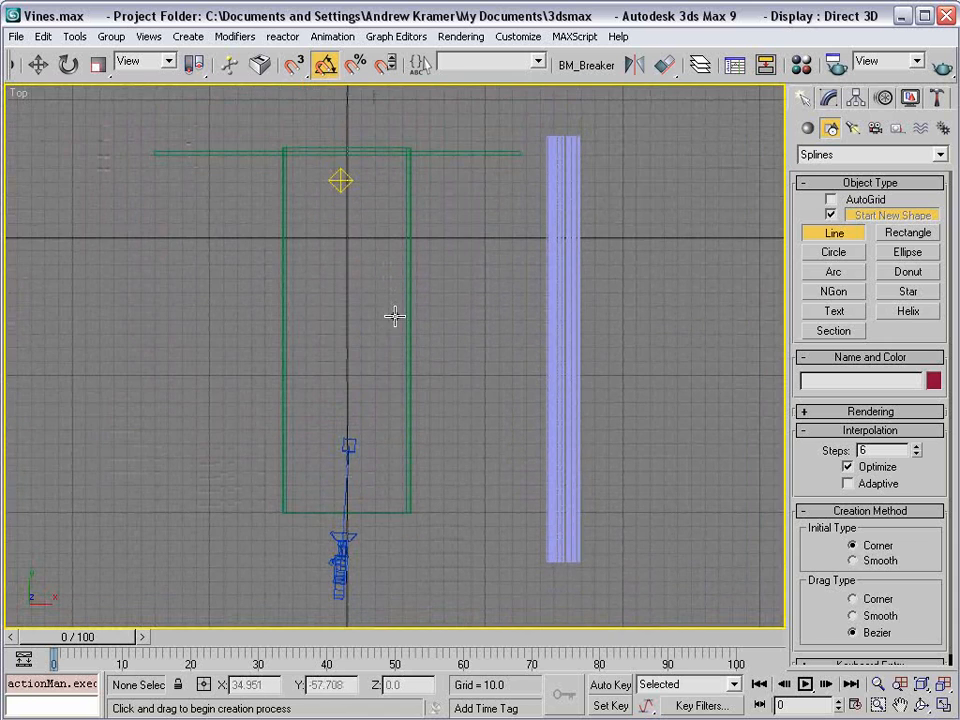
{"action": "left_click", "coordinate": [322, 535]}
{"action": "left_click", "coordinate": [298, 396]}
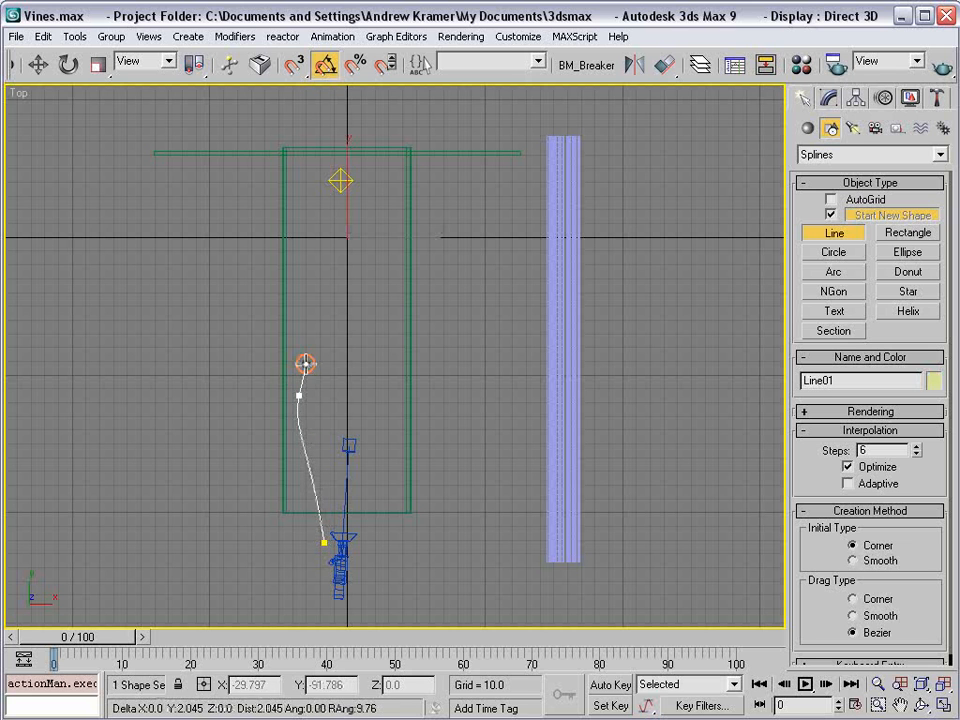
{"action": "left_click", "coordinate": [346, 278]}
{"action": "left_click", "coordinate": [319, 211]}
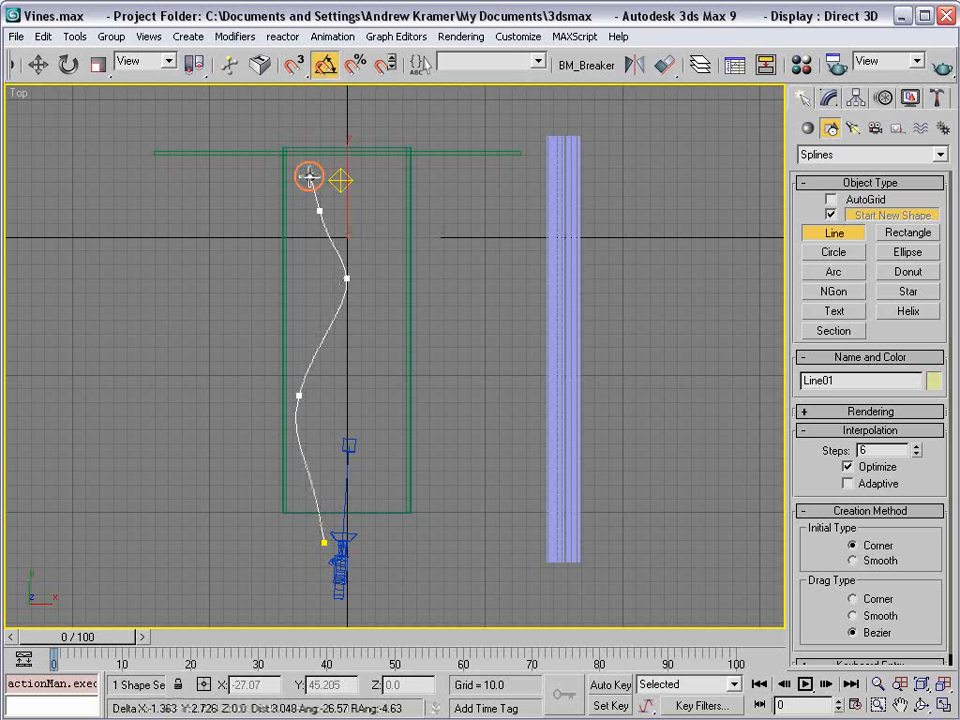
{"action": "left_click", "coordinate": [350, 132]}
{"action": "right_click", "coordinate": [463, 114]}
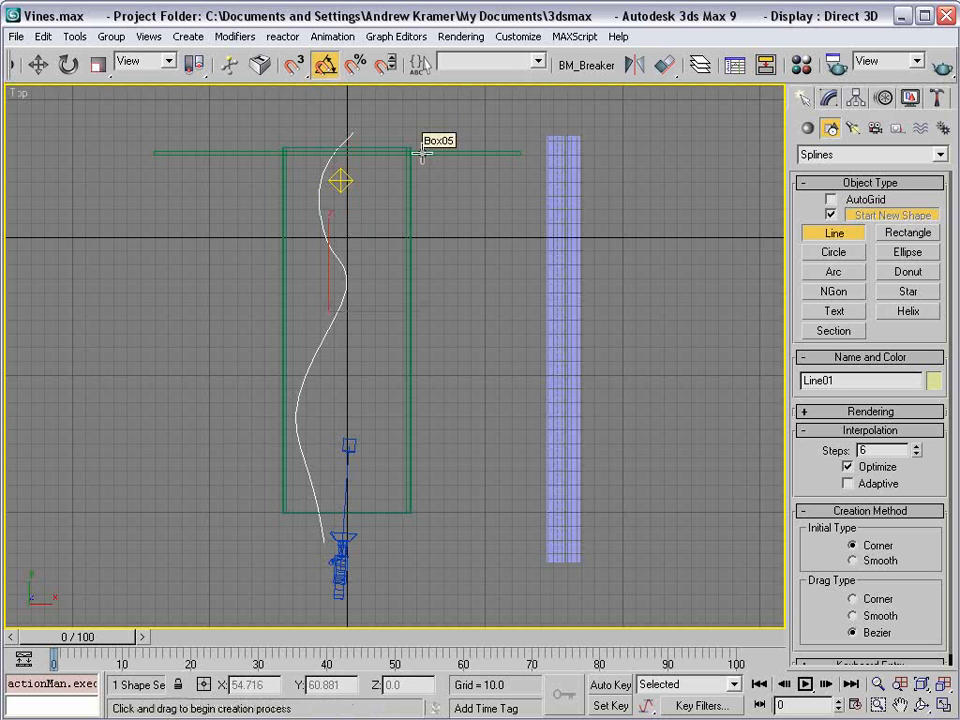
{"action": "key", "text": "w"}
{"action": "key", "text": "alt+w"}
Edit the wavy line's vertices in the left view, raising the second and fourth from the camera end.
{"action": "right_click", "coordinate": [266, 256]}
{"action": "left_click", "coordinate": [266, 256]}
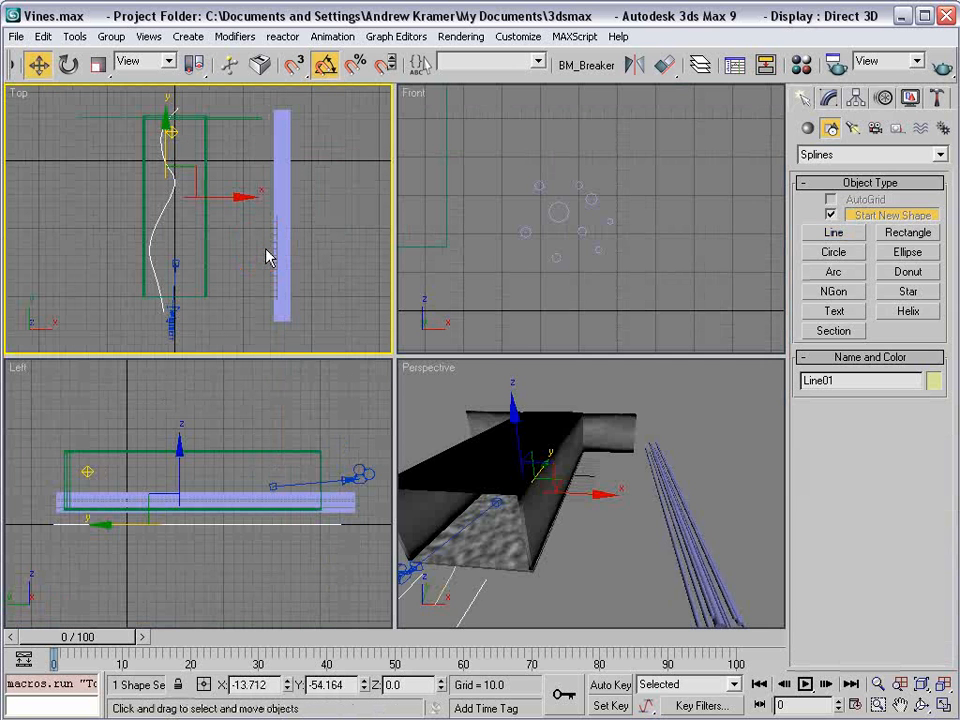
{"action": "left_click", "coordinate": [162, 212]}
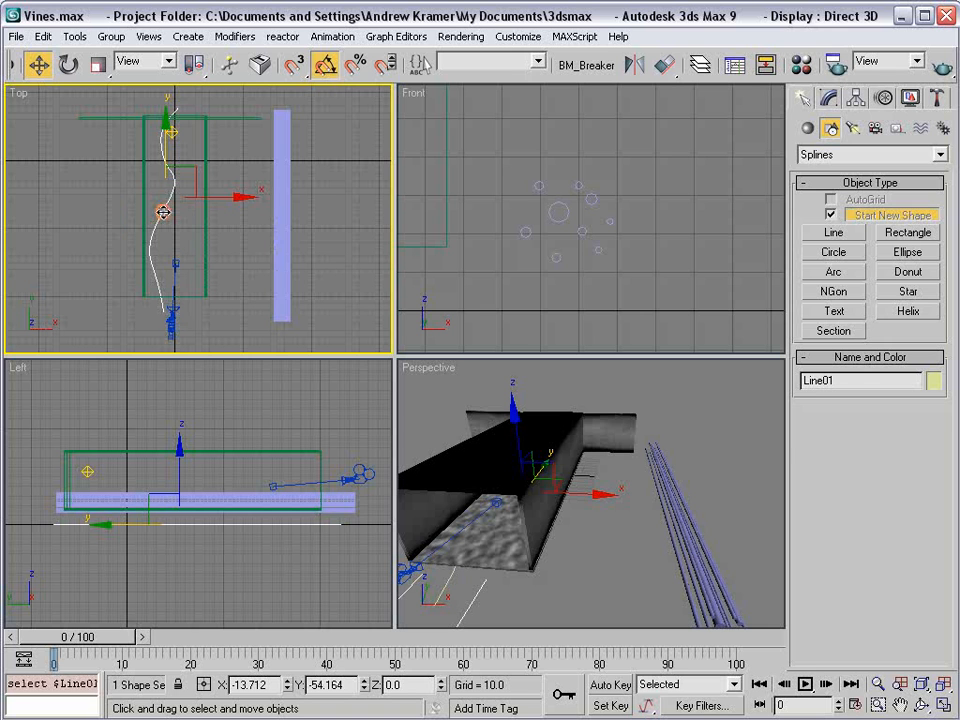
{"action": "left_click", "coordinate": [829, 97]}
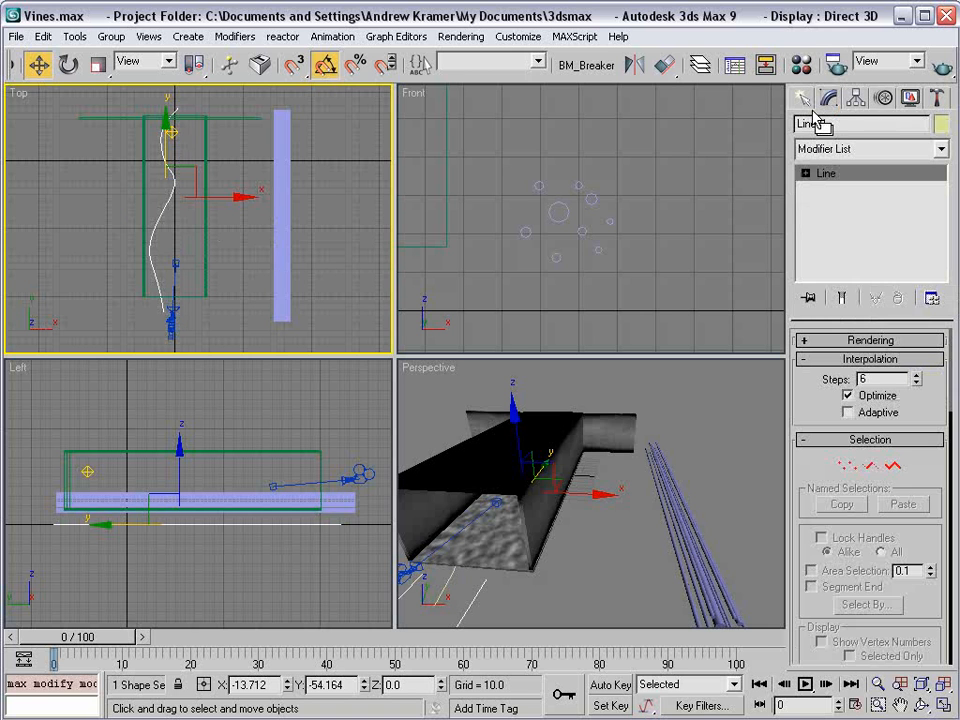
{"action": "left_click", "coordinate": [846, 466]}
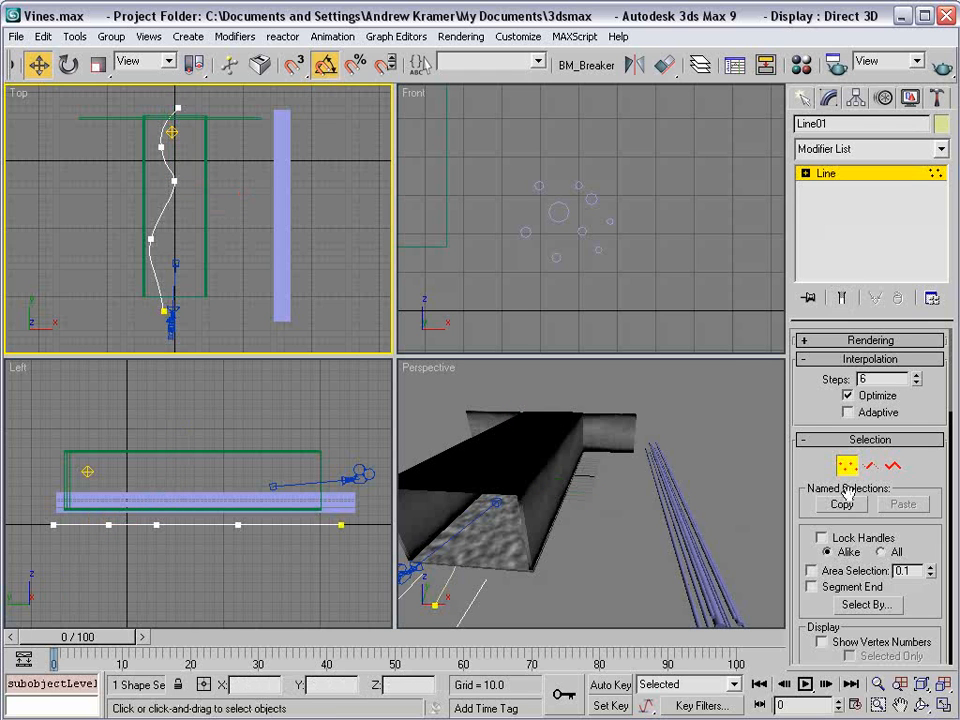
{"action": "left_click", "coordinate": [237, 524]}
{"action": "left_click_drag", "start_coordinate": [235, 472], "coordinate": [236, 442]}
{"action": "left_click", "coordinate": [108, 523]}
{"action": "left_click_drag", "start_coordinate": [109, 476], "coordinate": [109, 469]}
Raise the line's far end above the corridor, shift the far vertices toward the camera, and lift the camera-side end vertex.
{"action": "left_click_drag", "start_coordinate": [31, 510], "coordinate": [60, 537]}
{"action": "left_click_drag", "start_coordinate": [49, 474], "coordinate": [58, 373]}
{"action": "left_click_drag", "start_coordinate": [95, 422], "coordinate": [125, 422]}
{"action": "left_click_drag", "start_coordinate": [101, 522], "coordinate": [215, 522]}
{"action": "left_click", "coordinate": [370, 531]}
{"action": "left_click_drag", "start_coordinate": [341, 525], "coordinate": [342, 428]}
Adjust the line's three middle vertices, lowering the second slightly and raising the third and fourth above the floor.
{"action": "left_click", "coordinate": [239, 495]}
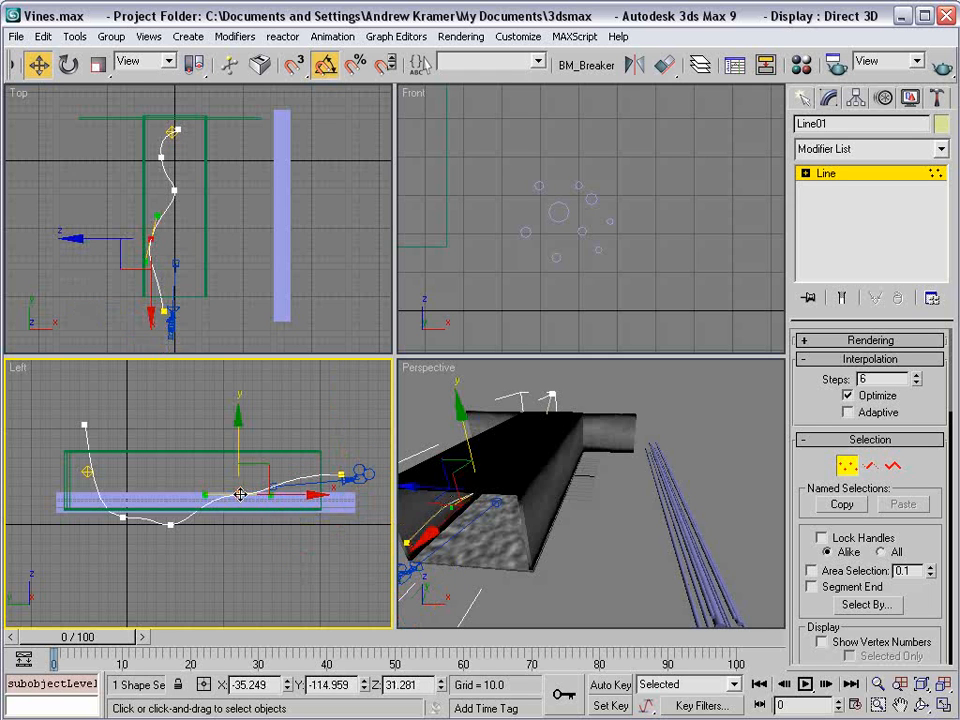
{"action": "mouse_move", "coordinate": [240, 442]}
{"action": "left_mouse_down"}
{"action": "mouse_move", "coordinate": [240, 463]}
{"action": "mouse_move", "coordinate": [240, 454]}
{"action": "left_mouse_up"}
{"action": "left_click_drag", "start_coordinate": [186, 551], "coordinate": [147, 522]}
{"action": "left_click_drag", "start_coordinate": [171, 524], "coordinate": [122, 455]}
{"action": "left_click", "coordinate": [122, 517]}
Convert all vertices of the wavy line to Smooth and leave vertex editing.
{"action": "left_click_drag", "start_coordinate": [47, 403], "coordinate": [356, 556]}
{"action": "right_click", "coordinate": [108, 424]}
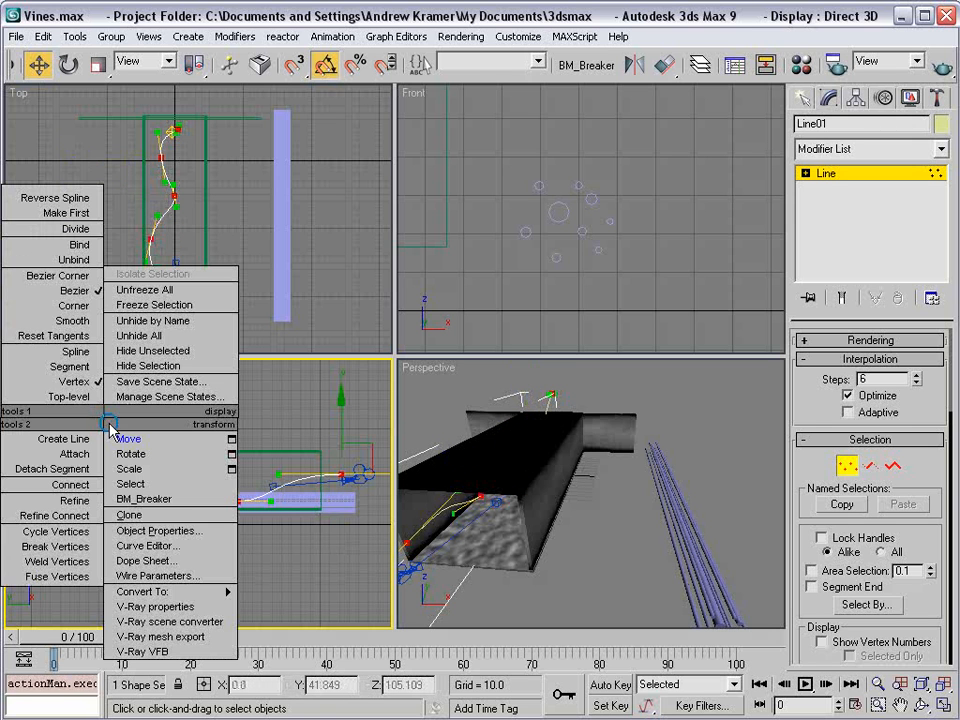
{"action": "left_click", "coordinate": [73, 321]}
{"action": "middle_click_drag", "start_coordinate": [540, 500], "coordinate": [591, 514], "text": "alt"}
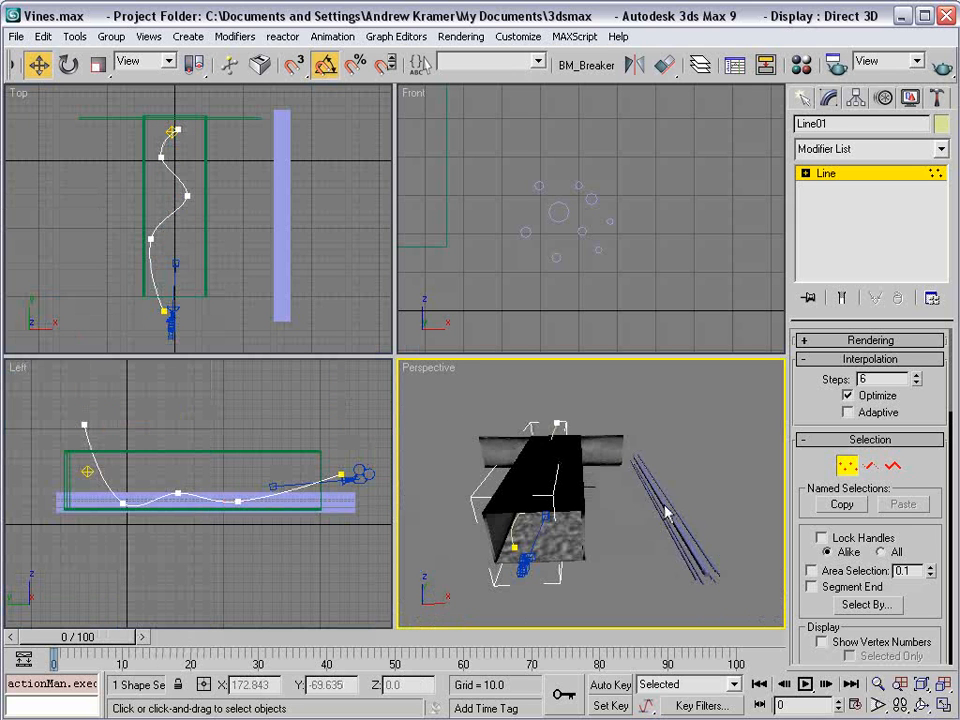
{"action": "left_click", "coordinate": [846, 466]}
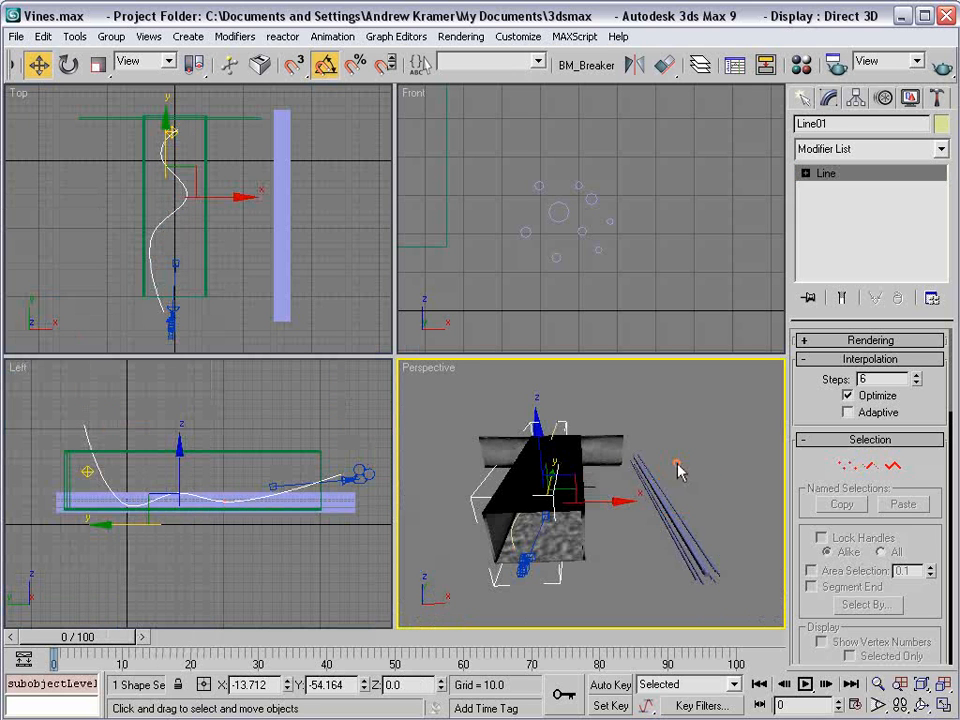
Apply a PathDeform (WSM) modifier to the extruded tubes, use the wavy line as path, and move the tubes onto it.
{"action": "left_click", "coordinate": [660, 505]}
{"action": "middle_click_drag", "start_coordinate": [665, 395], "coordinate": [590, 460], "text": "alt"}
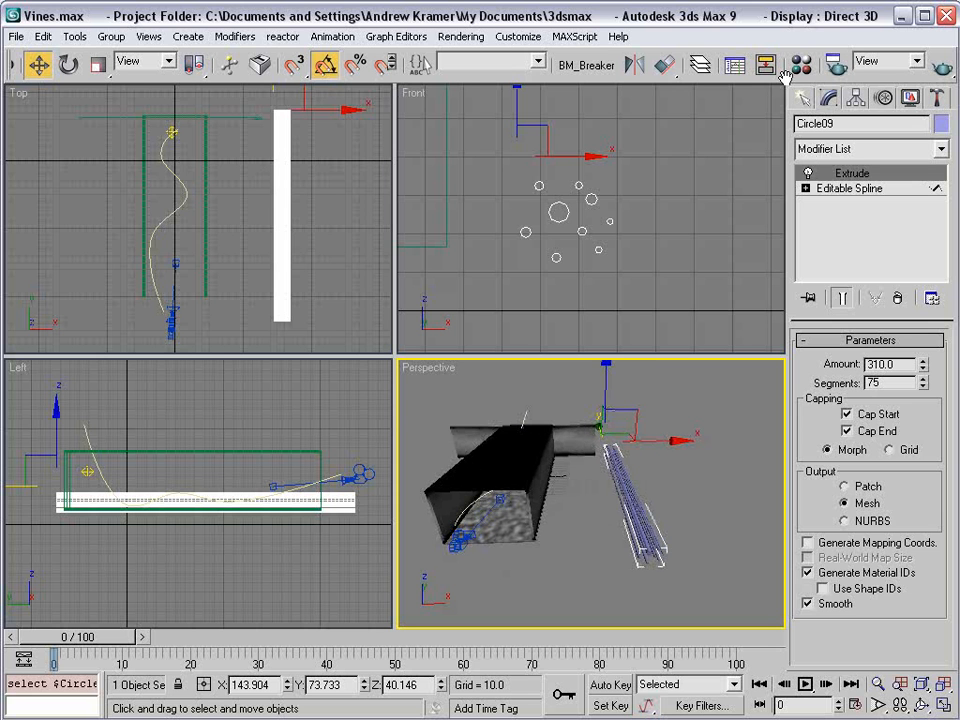
{"action": "left_click", "coordinate": [826, 150]}
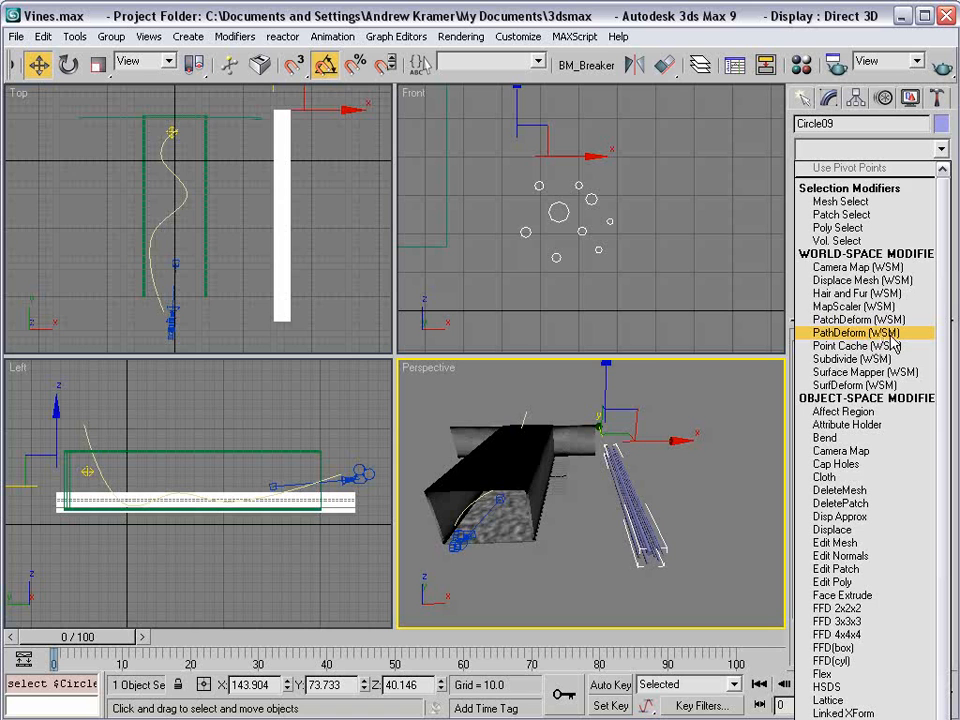
{"action": "left_click", "coordinate": [860, 332]}
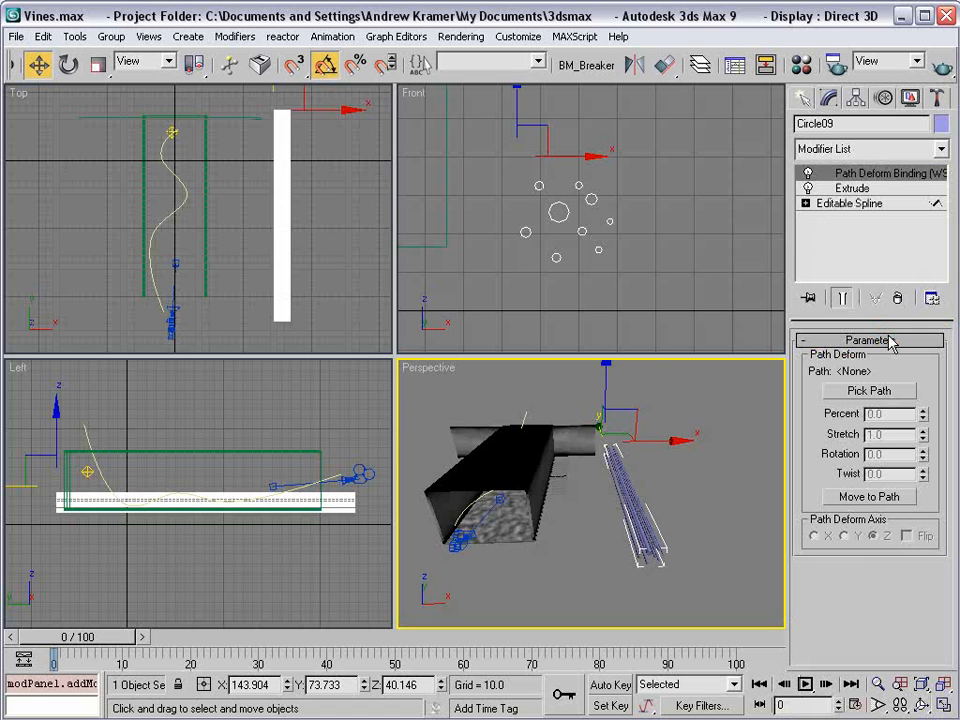
{"action": "left_click", "coordinate": [858, 392]}
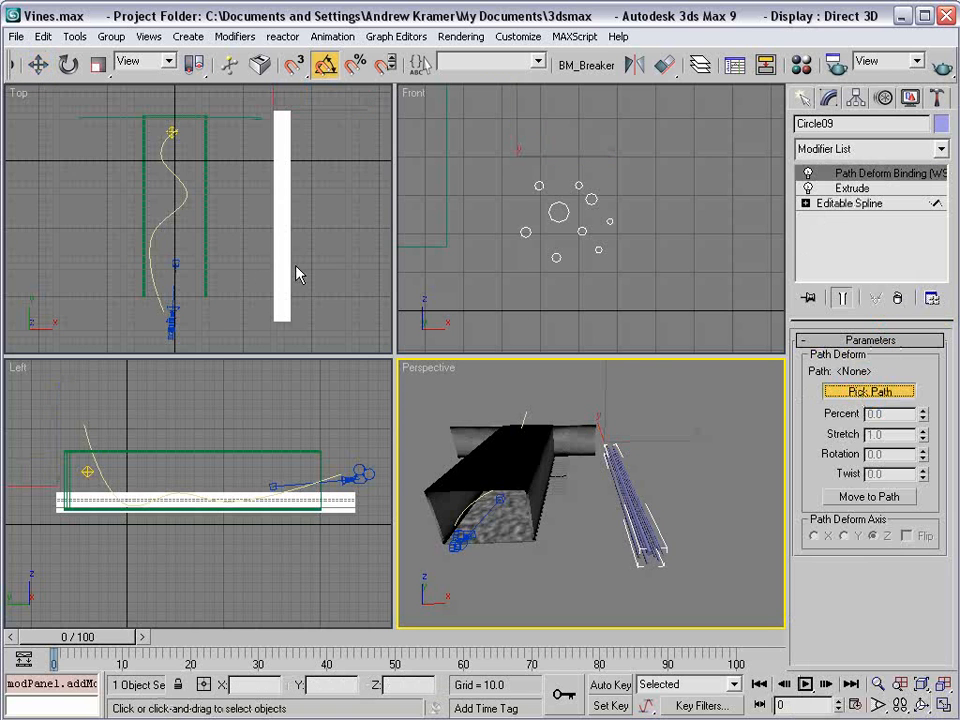
{"action": "left_click", "coordinate": [160, 228]}
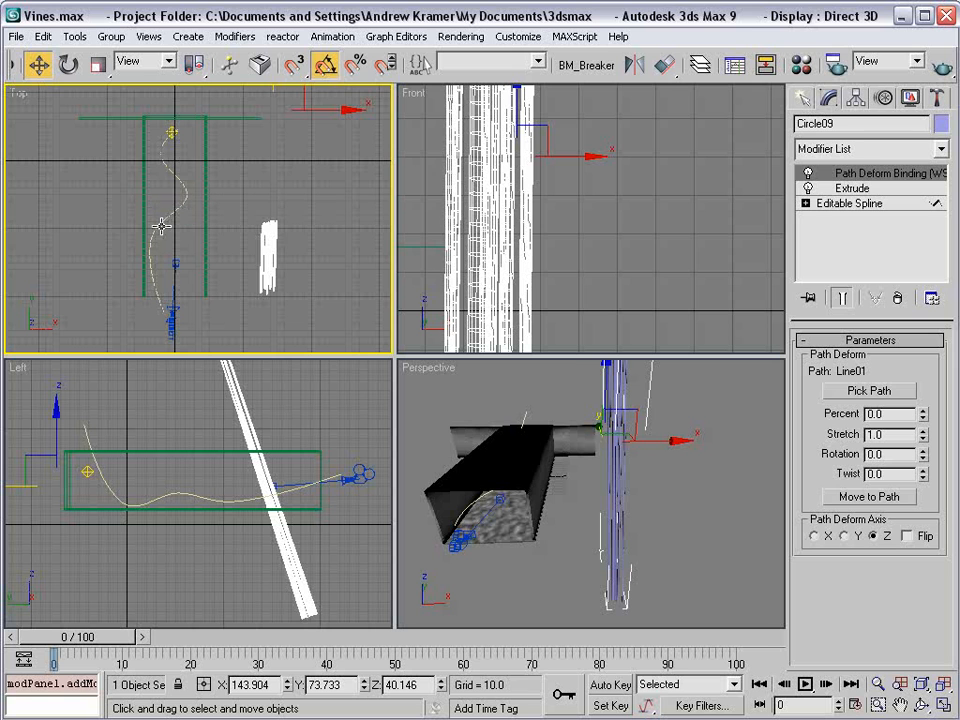
{"action": "left_click", "coordinate": [870, 497]}
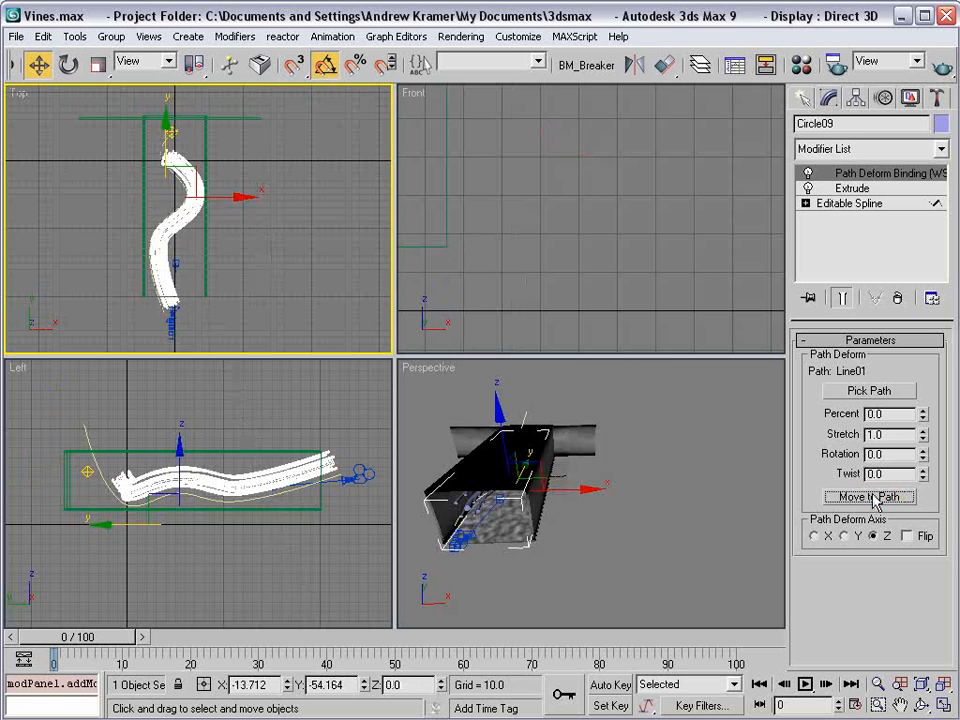
{"action": "middle_click_drag", "start_coordinate": [494, 536], "coordinate": [595, 505], "text": "alt"}
{"action": "scroll", "coordinate": [512, 502], "scroll_direction": "up", "scroll_amount": 3}
{"action": "scroll", "coordinate": [610, 489], "scroll_direction": "up", "scroll_amount": 5}
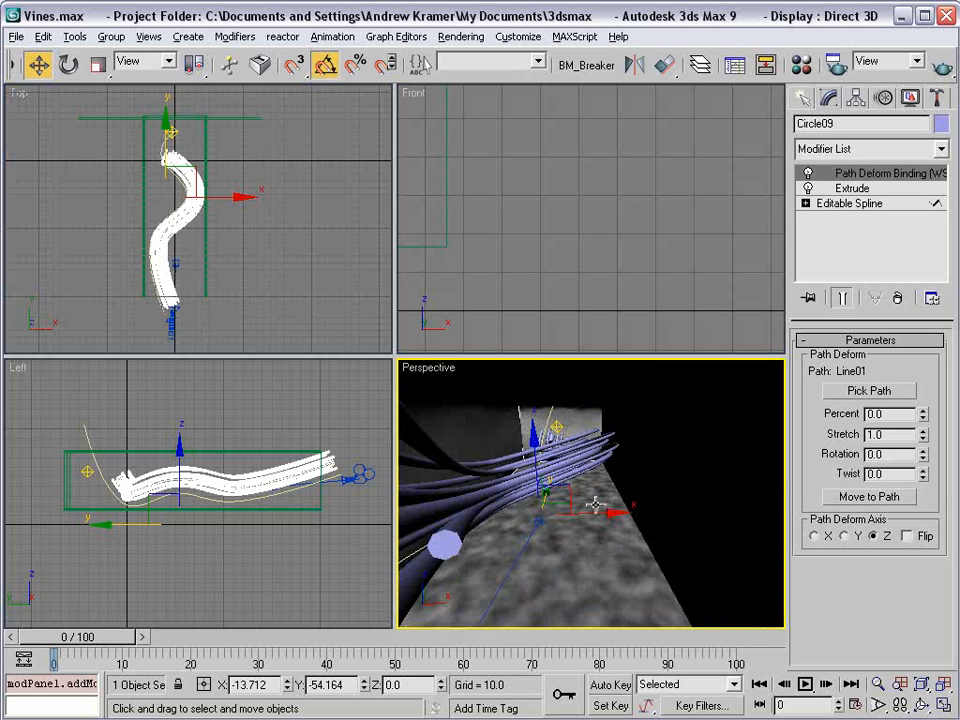
Set the path deform percent of the tubes to -0.5.
{"action": "right_click", "coordinate": [576, 265]}
{"action": "left_click", "coordinate": [591, 270]}
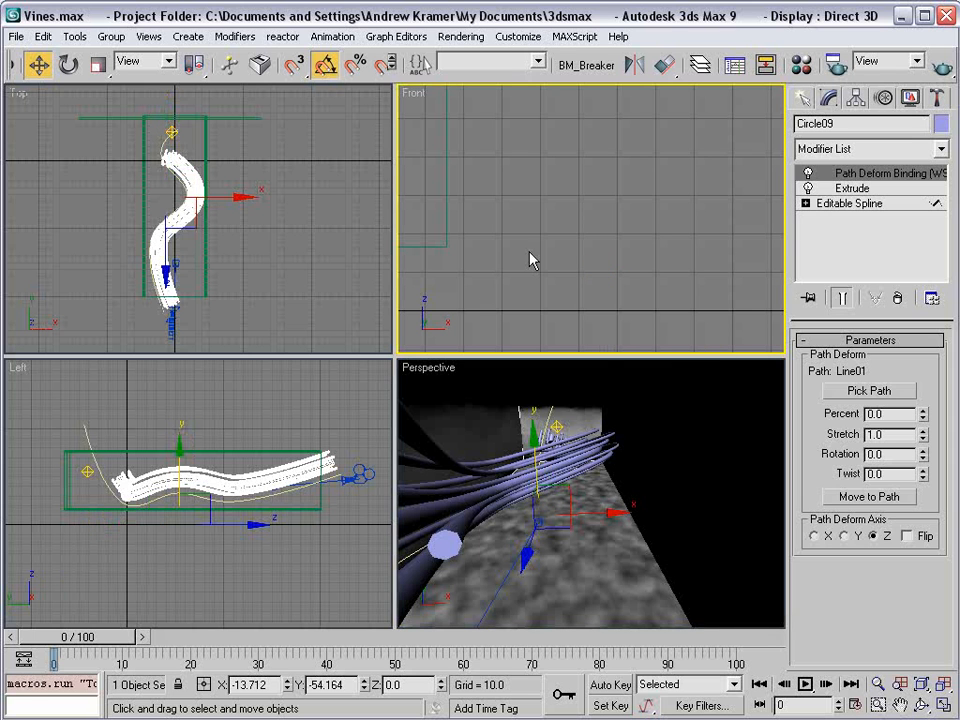
{"action": "left_click", "coordinate": [336, 420]}
{"action": "scroll", "coordinate": [337, 432], "scroll_direction": "down", "scroll_amount": 2}
{"action": "left_click", "coordinate": [275, 476]}
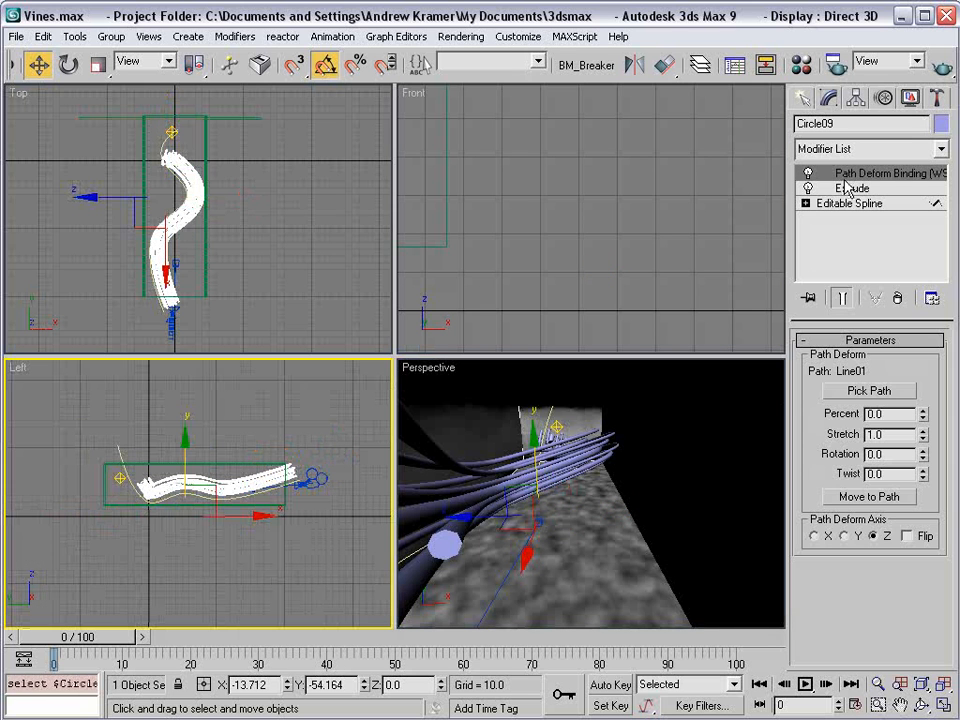
{"action": "left_click_drag", "start_coordinate": [926, 423], "coordinate": [903, 376]}
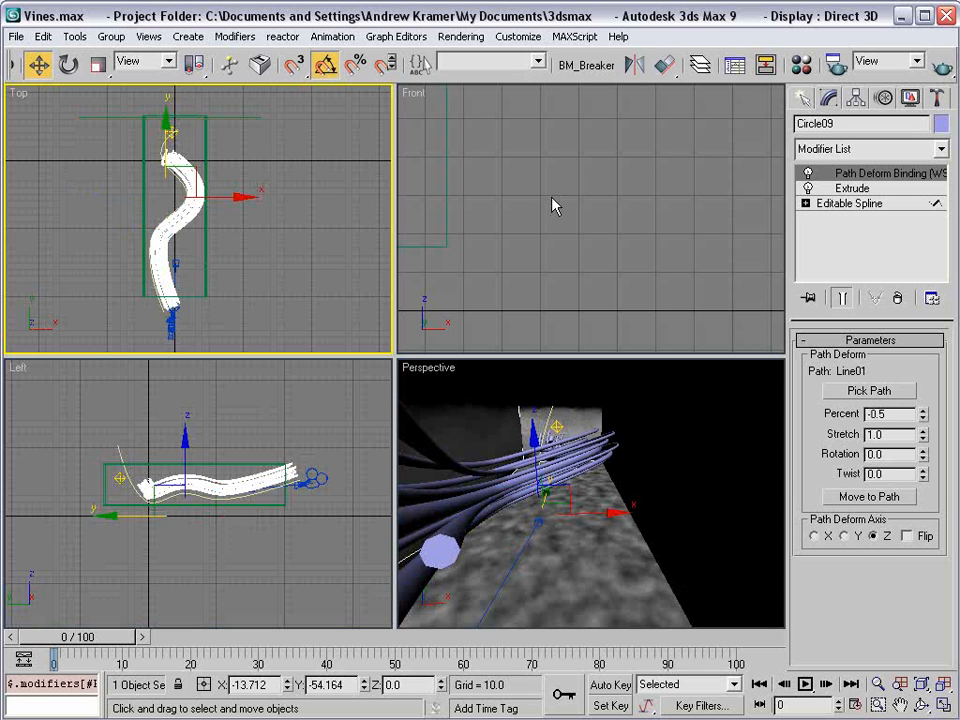
Reshape the path in the left view, lowering its second vertex below the floor and pulling the camera-side end up and outward.
{"action": "left_click", "coordinate": [120, 452]}
{"action": "left_click", "coordinate": [846, 465]}
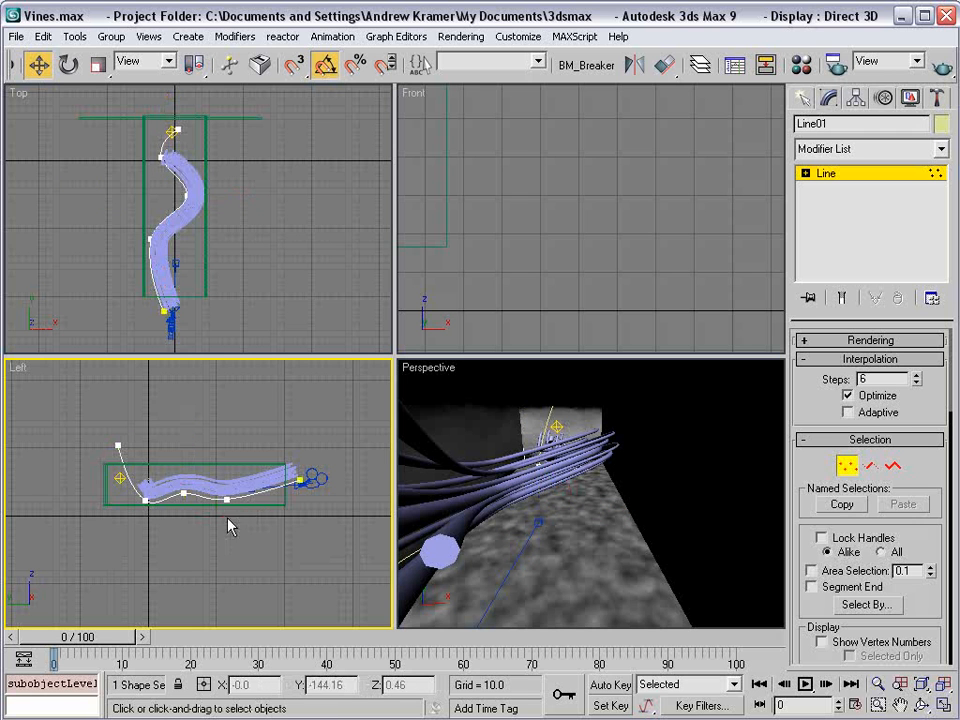
{"action": "left_click_drag", "start_coordinate": [197, 530], "coordinate": [226, 479]}
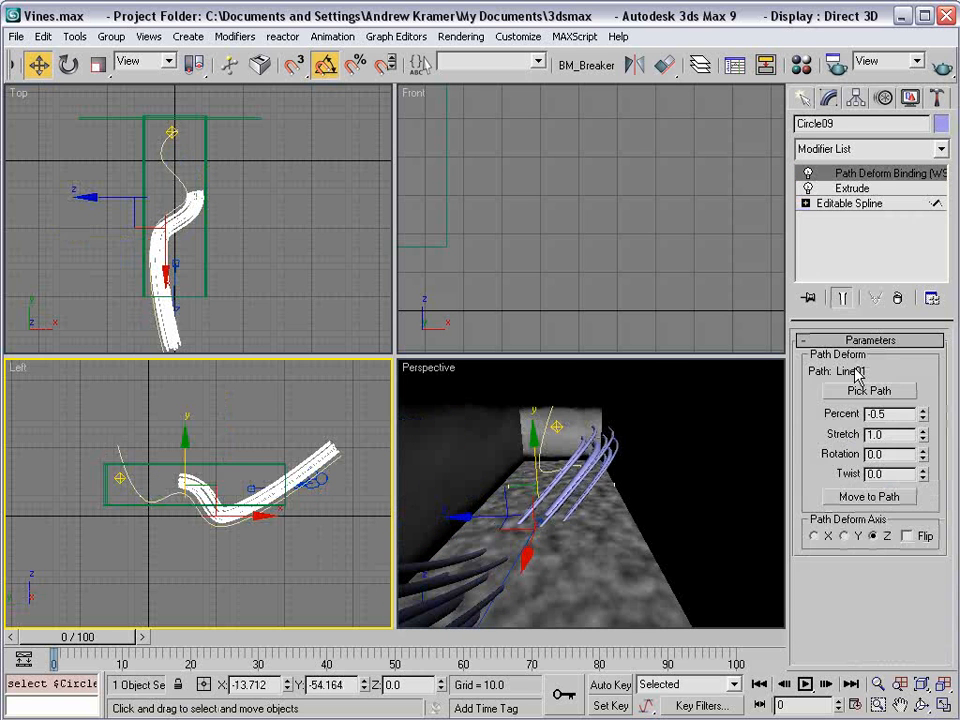
Lengthen the extrusion of the tubes so they reach farther along the path, and return to the path deform settings.
{"action": "left_click", "coordinate": [845, 188]}
{"action": "left_click_drag", "start_coordinate": [923, 363], "coordinate": [898, 259]}
{"action": "left_click", "coordinate": [872, 173]}
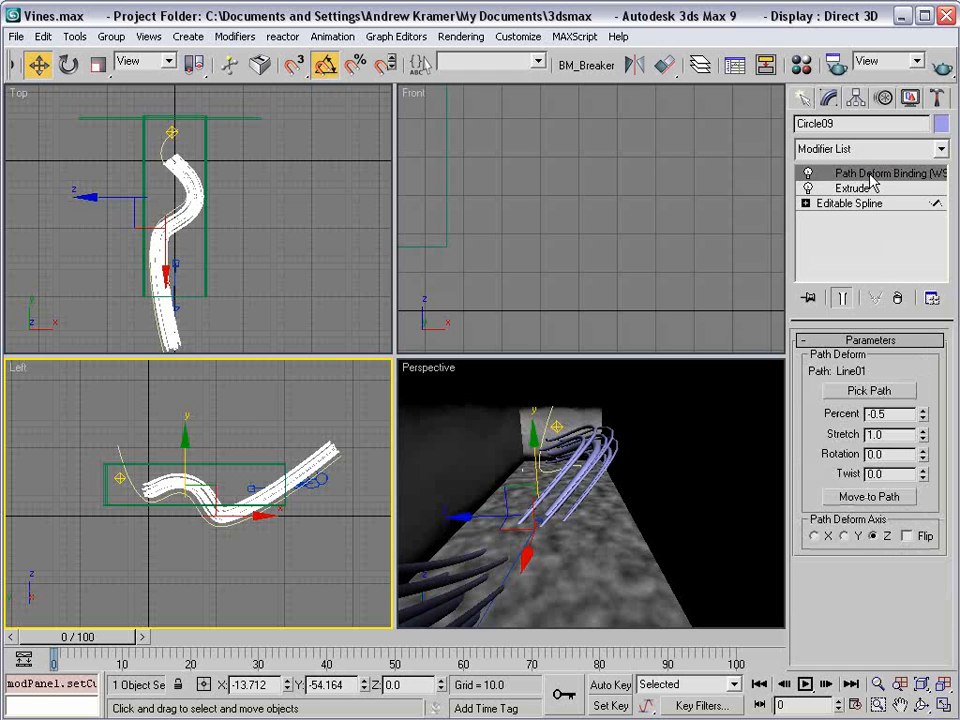
Set the path deform stretch of the tubes to 1.41, twist them strongly along the path, and deselect them.
{"action": "left_click_drag", "start_coordinate": [926, 442], "coordinate": [884, 437]}
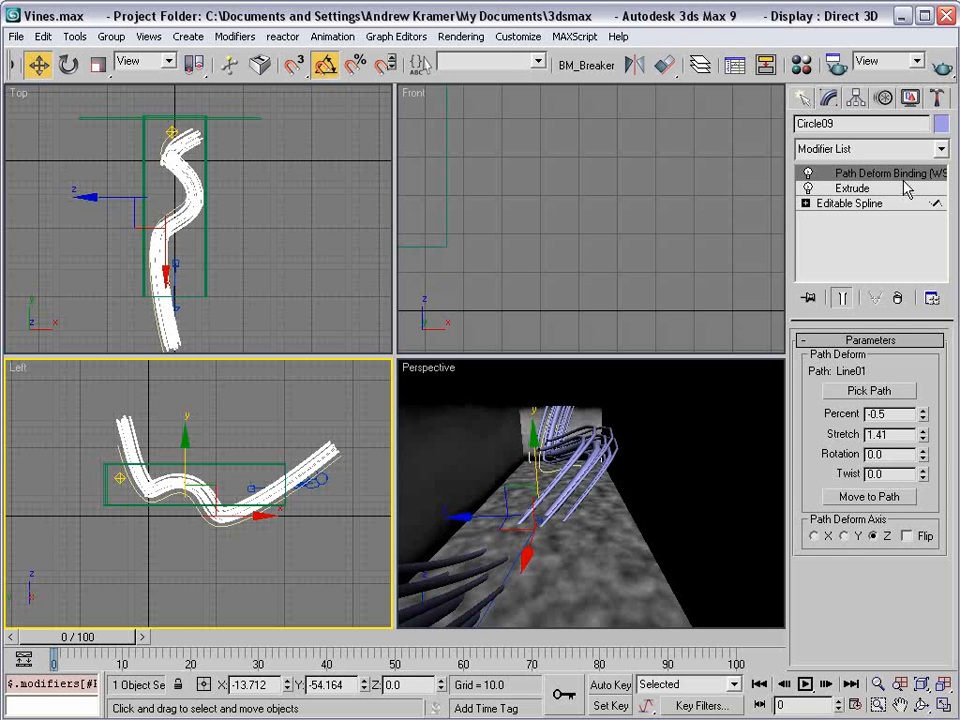
{"action": "left_click_drag", "start_coordinate": [924, 478], "coordinate": [924, 178]}
{"action": "left_click", "coordinate": [270, 549]}
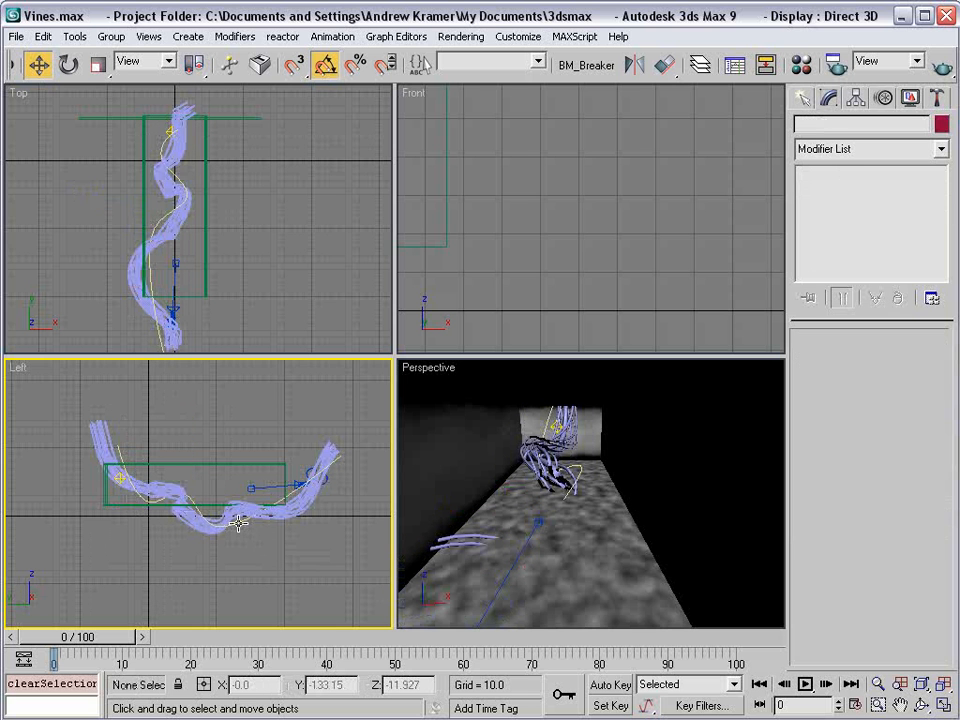
Enter vertex editing on the path line and raise its lowest vertex to floor level in the left view.
{"action": "left_click", "coordinate": [239, 522]}
{"action": "left_click", "coordinate": [846, 465]}
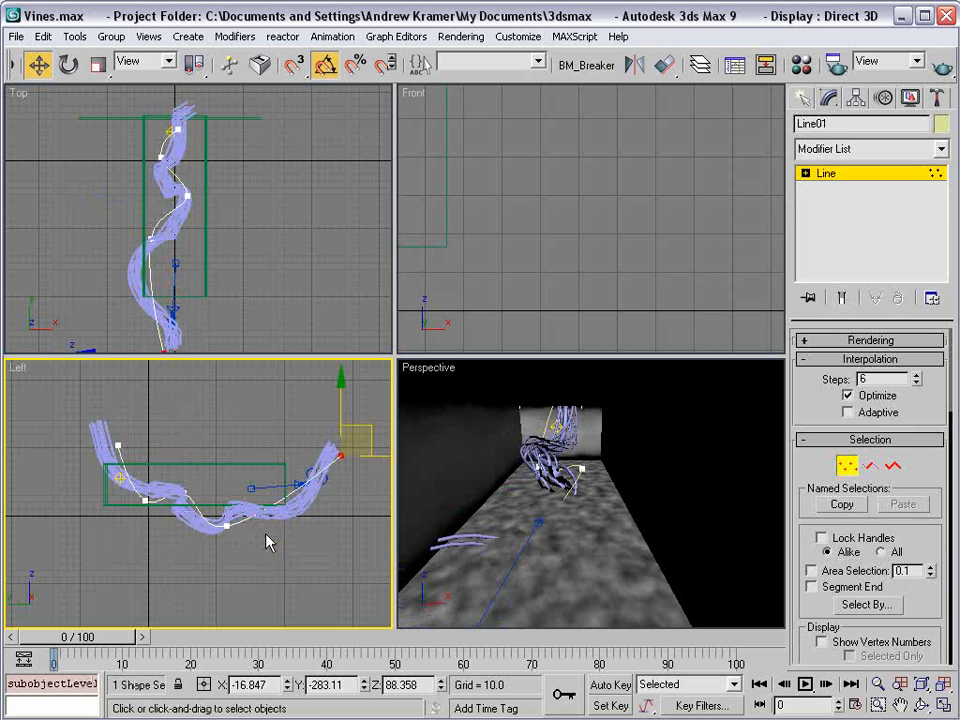
{"action": "left_click", "coordinate": [227, 524]}
{"action": "mouse_move", "coordinate": [225, 468]}
{"action": "left_mouse_down"}
{"action": "mouse_move", "coordinate": [225, 432]}
{"action": "mouse_move", "coordinate": [225, 443]}
{"action": "left_mouse_up"}
Move the path's middle vertex sideways to the corridor's right wall in the top view, to about X 41, Y -52.
{"action": "scroll", "coordinate": [180, 253], "scroll_direction": "up", "scroll_amount": 2}
{"action": "middle_click_drag", "start_coordinate": [165, 267], "coordinate": [183, 223]}
{"action": "middle_click_drag", "start_coordinate": [249, 318], "coordinate": [247, 198]}
{"action": "left_click_drag", "start_coordinate": [137, 214], "coordinate": [240, 251]}
{"action": "middle_click_drag", "start_coordinate": [243, 228], "coordinate": [244, 276]}
{"action": "scroll", "coordinate": [244, 270], "scroll_direction": "down", "scroll_amount": 2}
{"action": "left_click_drag", "start_coordinate": [221, 243], "coordinate": [281, 233]}
{"action": "middle_click_drag", "start_coordinate": [225, 128], "coordinate": [231, 256]}
{"action": "mouse_move", "coordinate": [270, 221]}
{"action": "left_mouse_down"}
{"action": "mouse_move", "coordinate": [174, 294]}
{"action": "mouse_move", "coordinate": [280, 222]}
{"action": "mouse_move", "coordinate": [204, 252]}
{"action": "mouse_move", "coordinate": [279, 235]}
{"action": "left_mouse_up"}
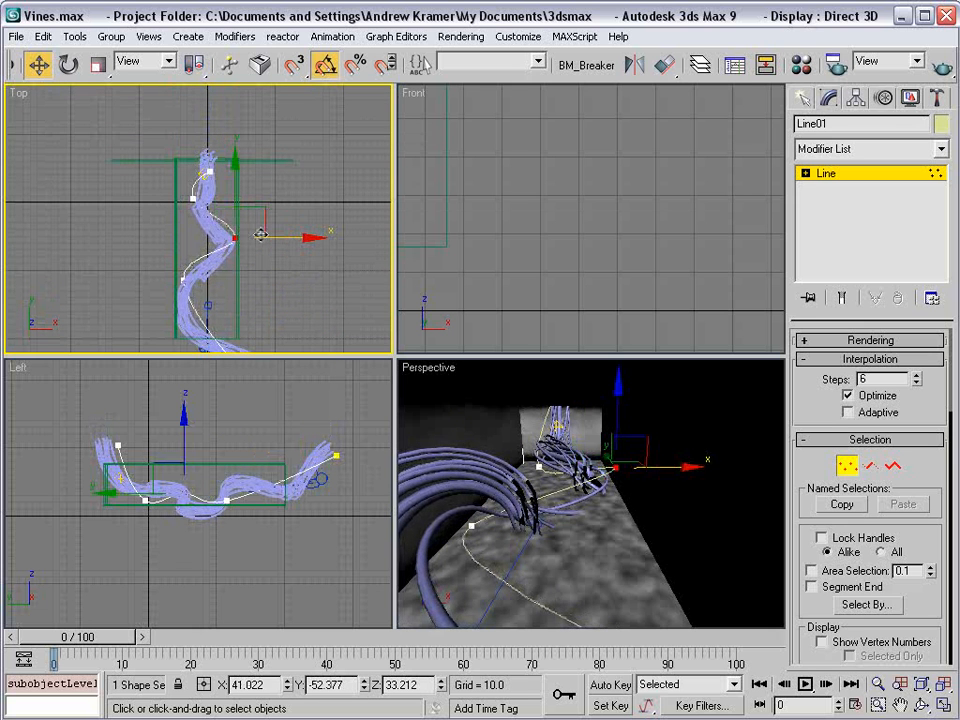
Raise the path's middle vertex in the left view and leave vertex editing.
{"action": "left_click_drag", "start_coordinate": [215, 536], "coordinate": [185, 436]}
{"action": "left_click", "coordinate": [254, 432]}
{"action": "left_click", "coordinate": [845, 469]}
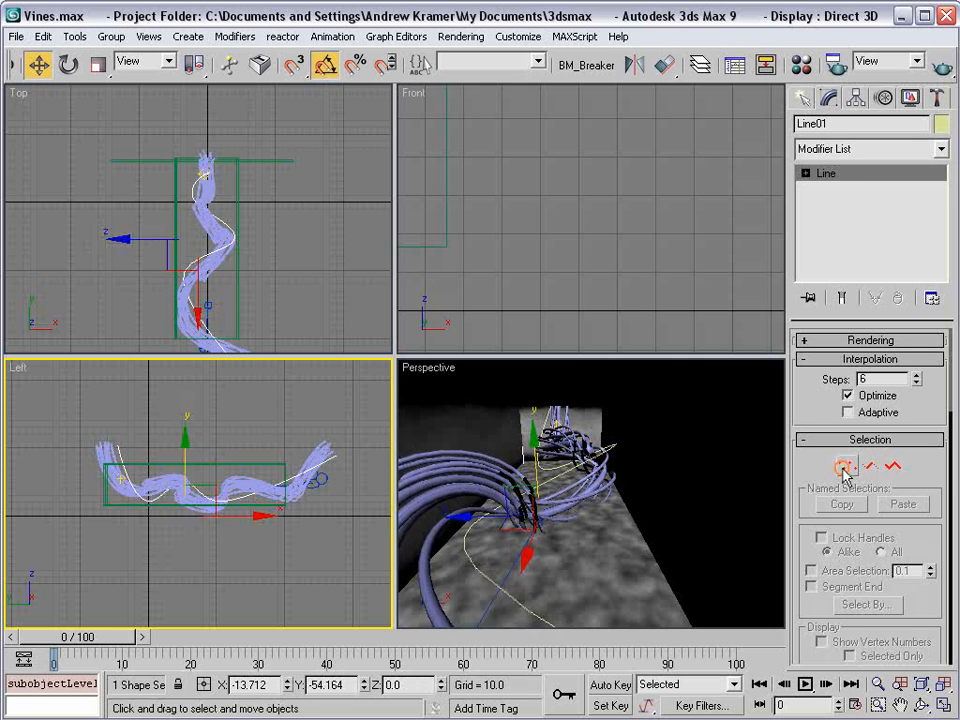
Select the tubes in the perspective view and set their path deform percent to -1.5.
{"action": "right_click", "coordinate": [536, 477]}
{"action": "scroll", "coordinate": [536, 450], "scroll_direction": "up", "scroll_amount": 4}
{"action": "left_click", "coordinate": [562, 440]}
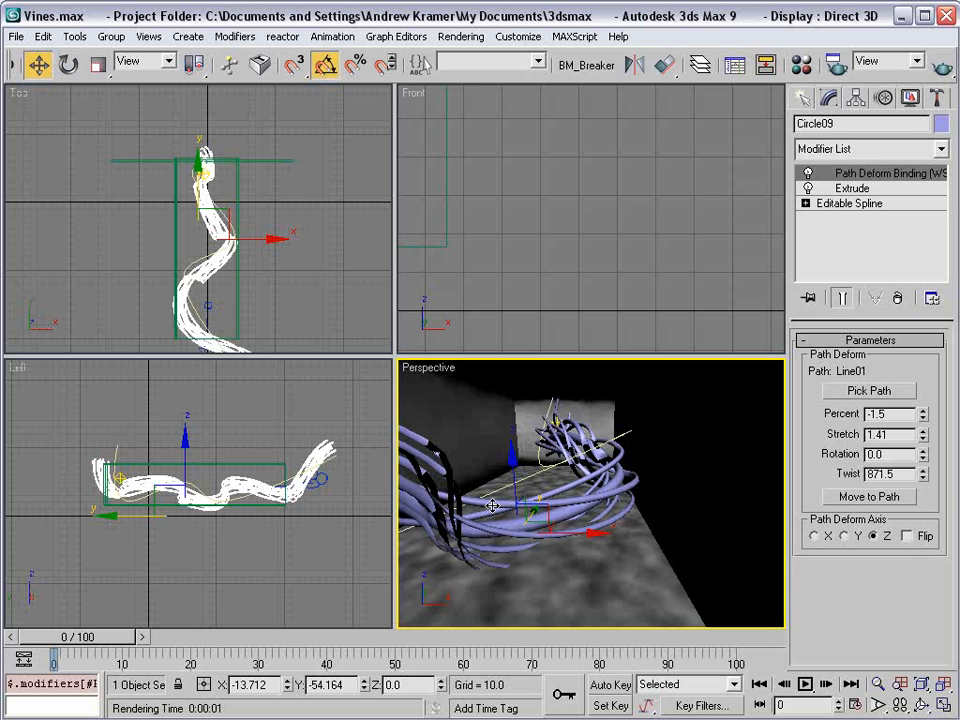
Add a TurboSmooth modifier above the tubes' Extrude, with 0 iterations and 2 render iterations.
{"action": "left_click", "coordinate": [841, 149]}
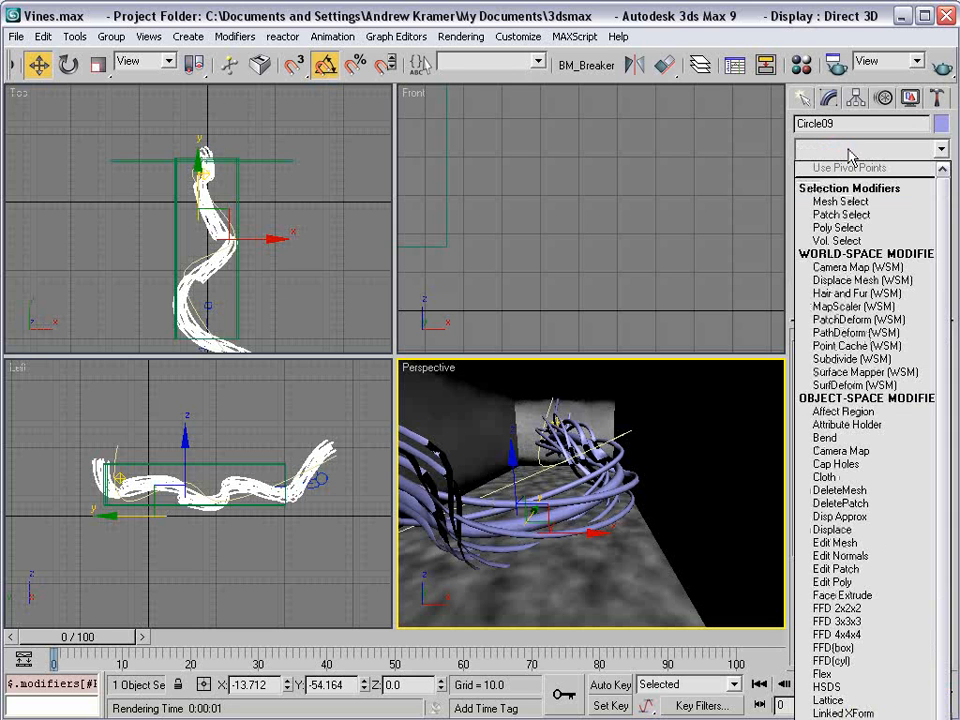
{"action": "left_click_drag", "start_coordinate": [944, 535], "coordinate": [947, 597]}
{"action": "left_click", "coordinate": [840, 520]}
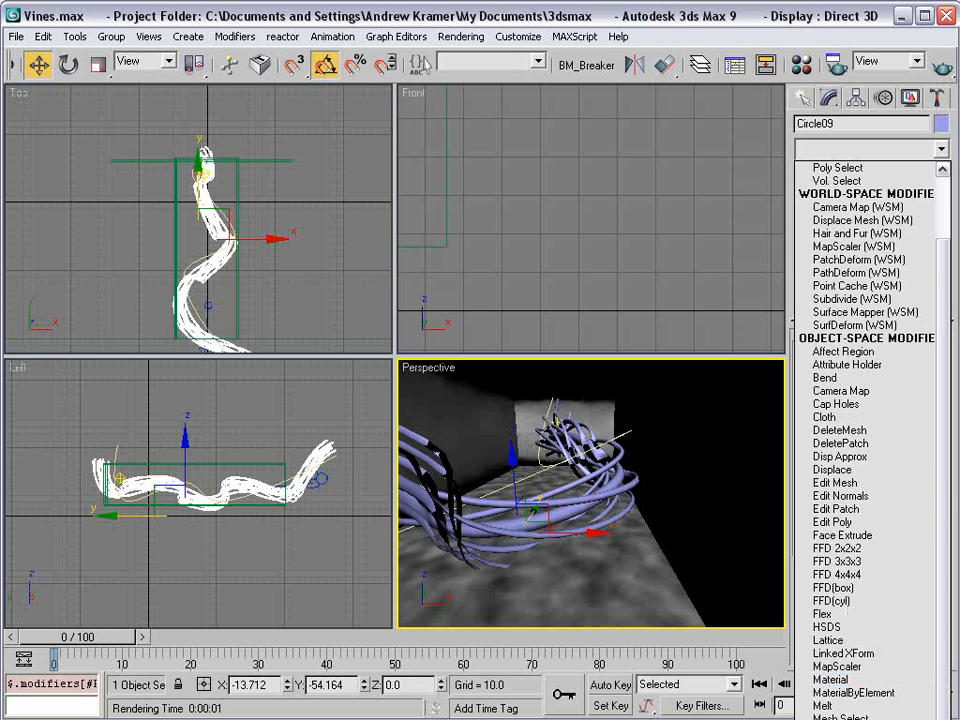
{"action": "left_click", "coordinate": [850, 719]}
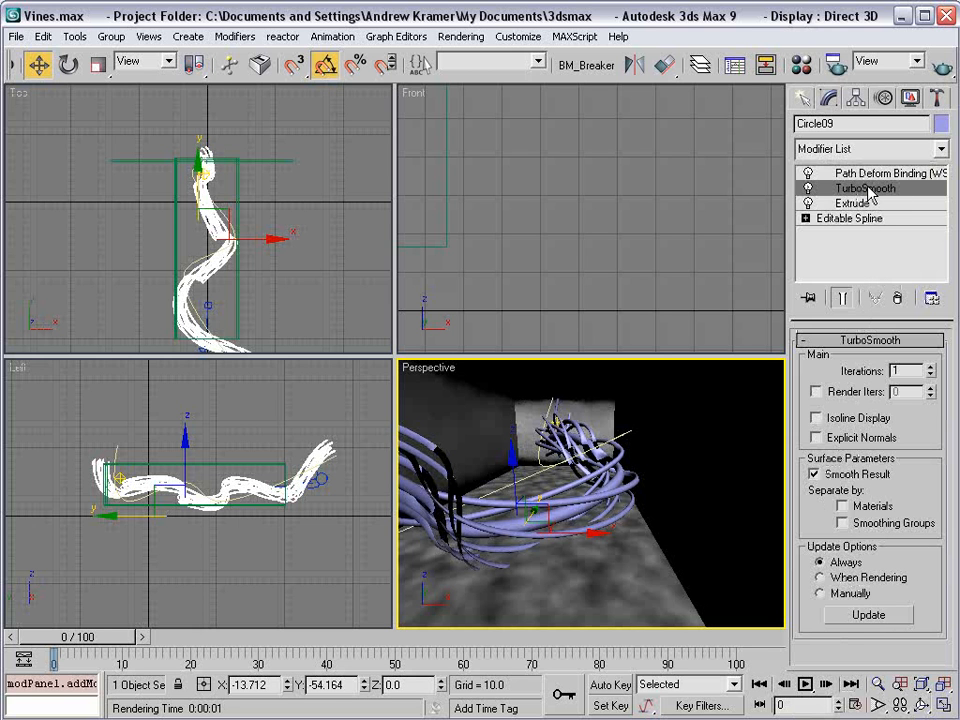
{"action": "left_click", "coordinate": [816, 392]}
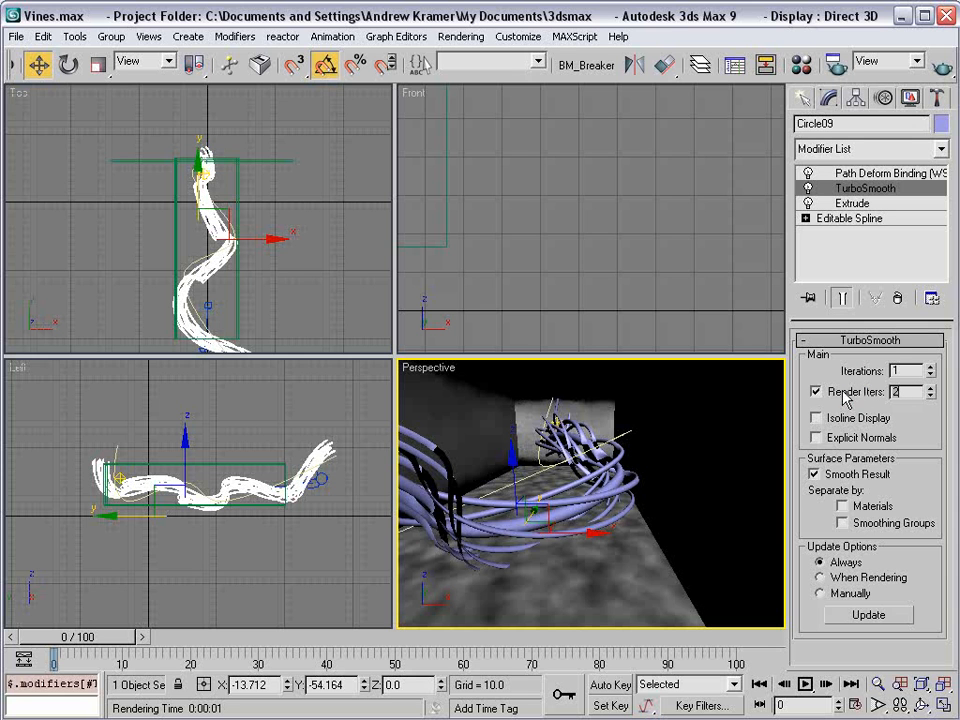
Open the material editor and give the fourth material, 04 - Default, a black ambient and diffuse color.
{"action": "key", "text": "m"}
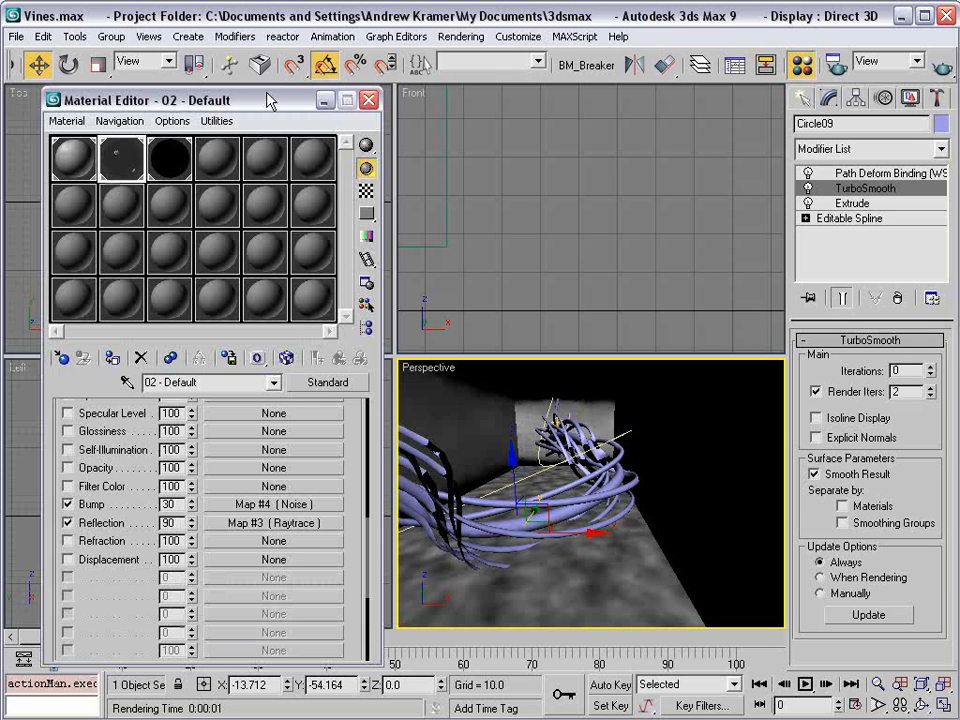
{"action": "left_click_drag", "start_coordinate": [270, 101], "coordinate": [251, 67]}
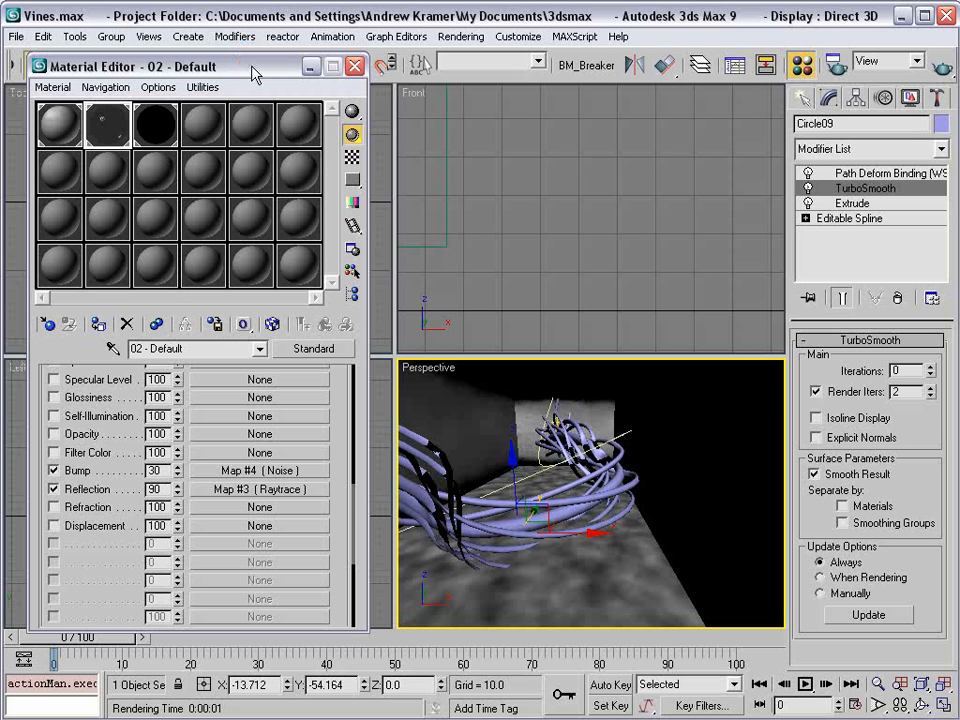
{"action": "left_click", "coordinate": [207, 142]}
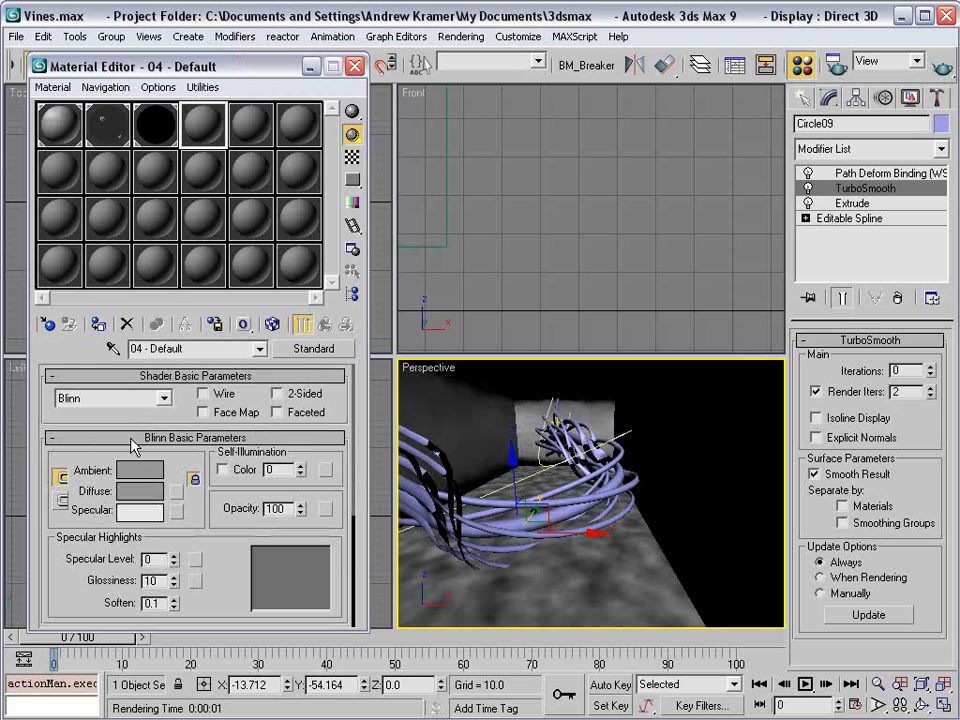
{"action": "left_click", "coordinate": [139, 469]}
{"action": "left_click_drag", "start_coordinate": [552, 205], "coordinate": [523, 72]}
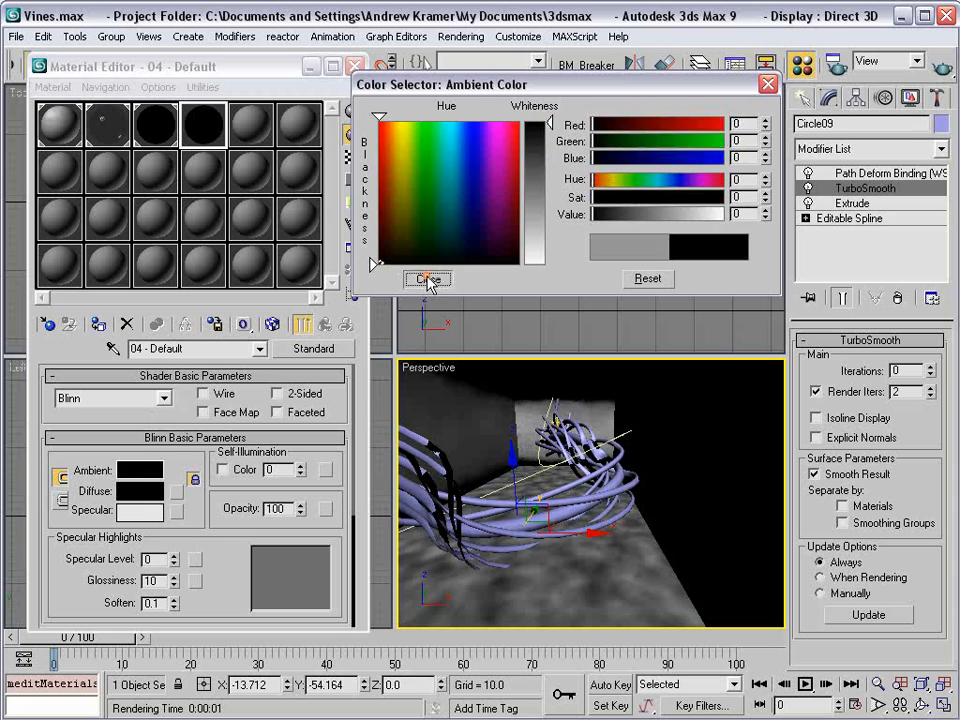
{"action": "left_click", "coordinate": [428, 278]}
Set the black material's specular level to 169 and its glossiness to 52.
{"action": "left_click_drag", "start_coordinate": [229, 543], "coordinate": [166, 417]}
{"action": "left_click_drag", "start_coordinate": [174, 492], "coordinate": [174, 465]}
{"action": "left_click_drag", "start_coordinate": [174, 515], "coordinate": [172, 437]}
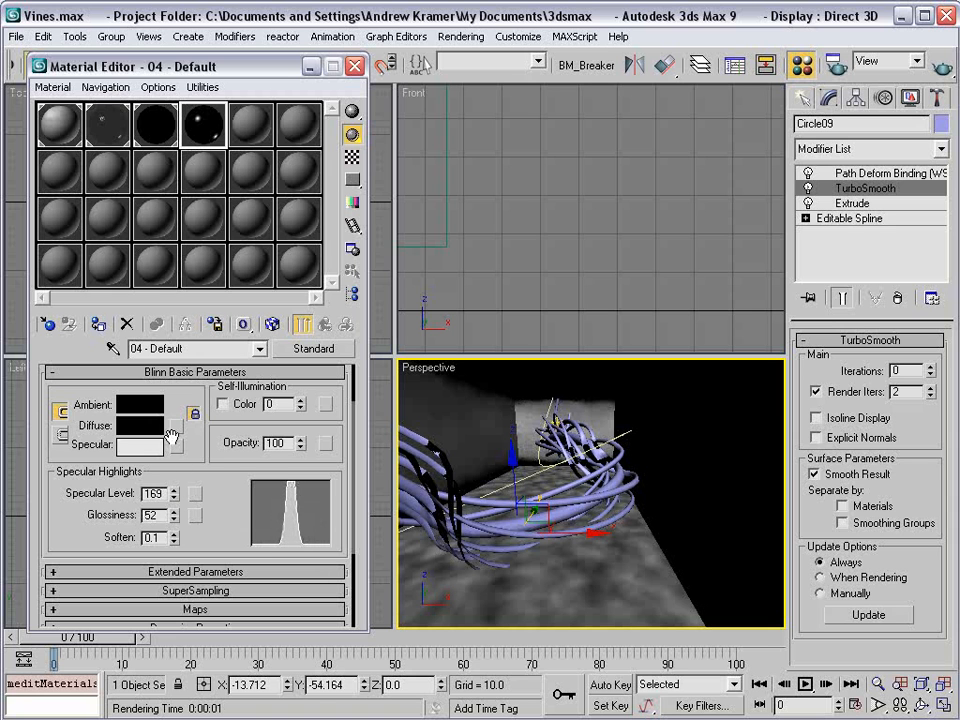
Set the black material's specular color to pale green (186, 247, 190) and raise its specular level to 266.
{"action": "left_click", "coordinate": [151, 447]}
{"action": "left_click", "coordinate": [429, 140]}
{"action": "left_click", "coordinate": [536, 184]}
{"action": "left_click", "coordinate": [413, 285]}
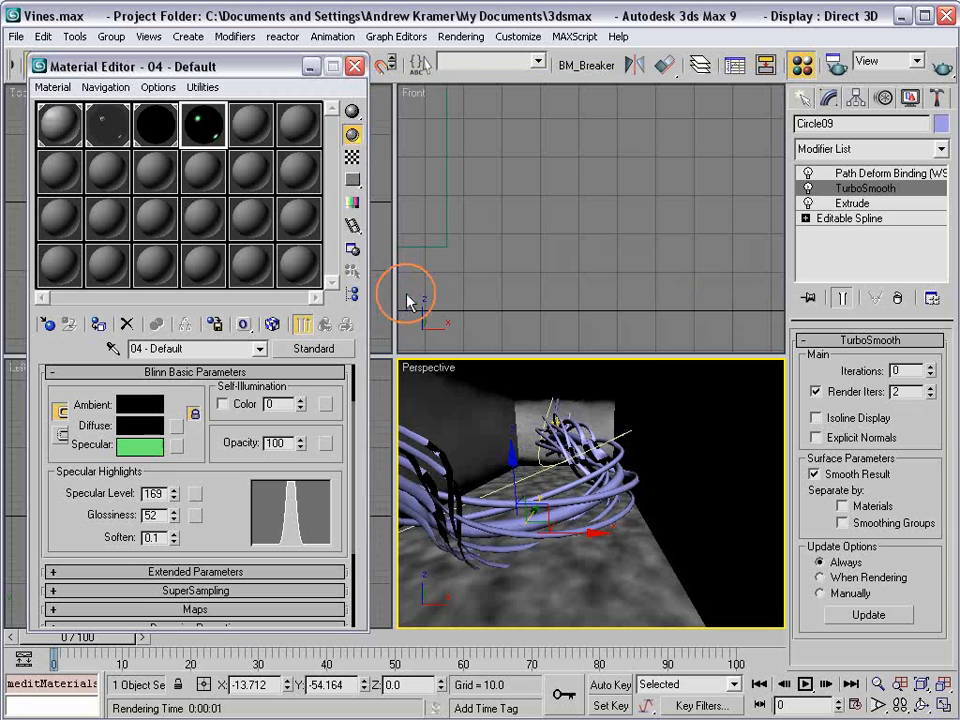
{"action": "left_click", "coordinate": [152, 450]}
{"action": "left_click", "coordinate": [516, 255]}
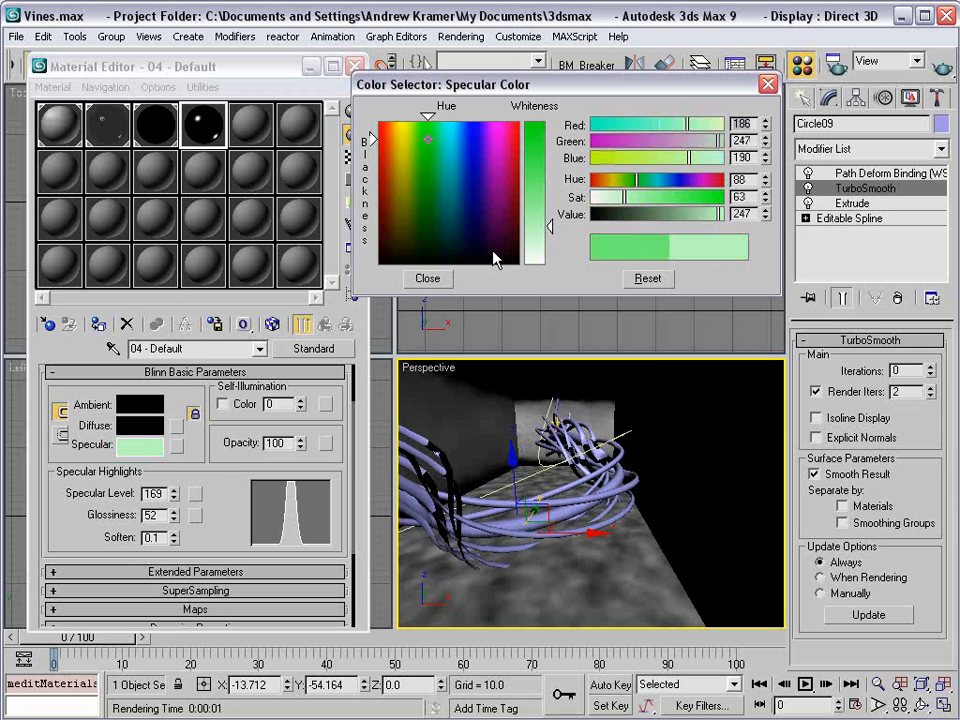
{"action": "left_click", "coordinate": [427, 280]}
{"action": "left_click_drag", "start_coordinate": [178, 496], "coordinate": [179, 411]}
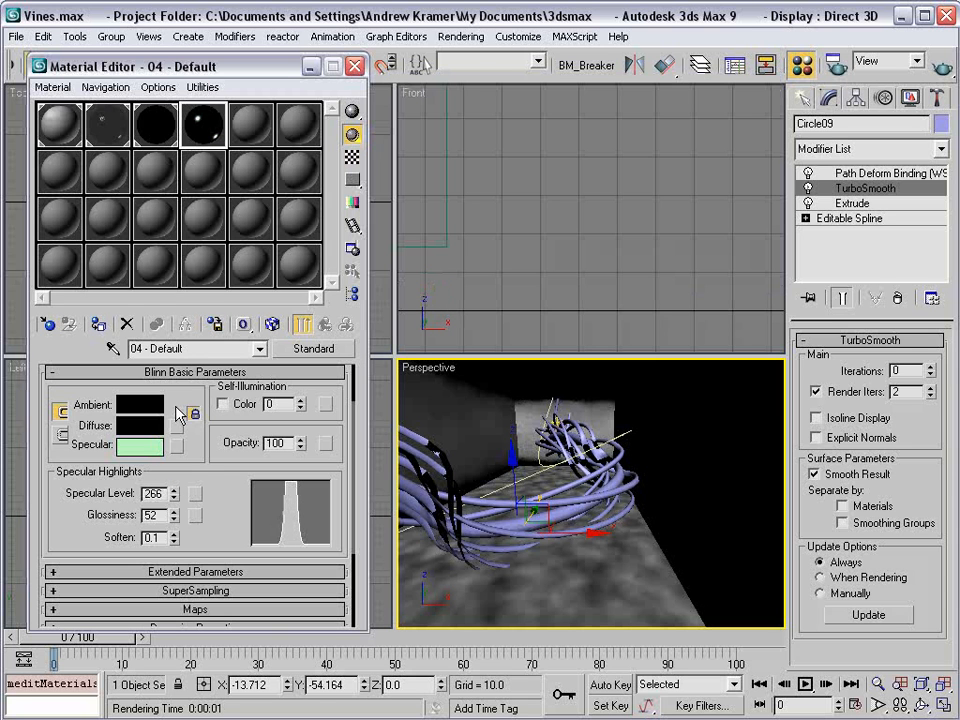
{"action": "double_click", "coordinate": [209, 131]}
{"action": "left_click", "coordinate": [461, 180]}
Add a Raytrace map to the black material's reflection and set the reflection amount to 80.
{"action": "left_click_drag", "start_coordinate": [231, 542], "coordinate": [231, 534]}
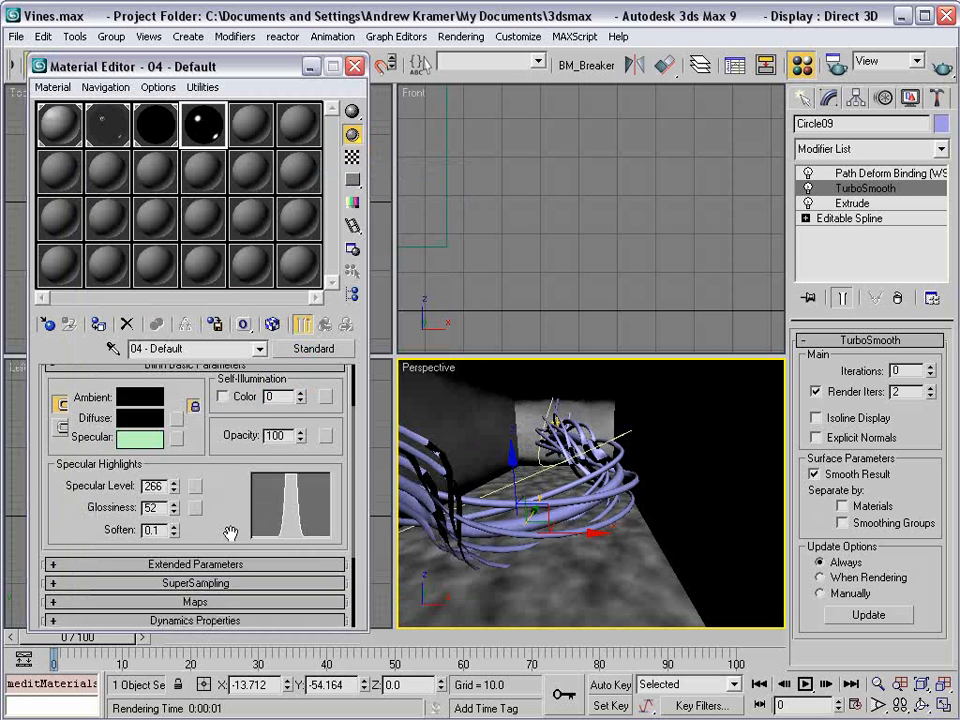
{"action": "scroll", "coordinate": [230, 533], "scroll_direction": "down", "scroll_amount": 4}
{"action": "left_click", "coordinate": [203, 485]}
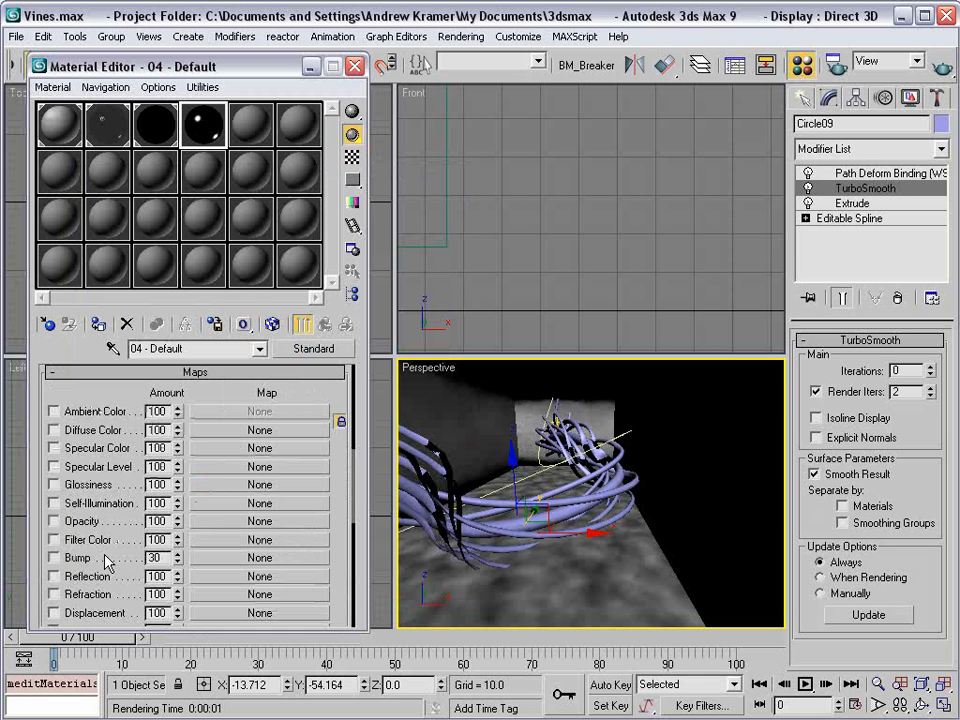
{"action": "left_click", "coordinate": [53, 577]}
{"action": "left_click", "coordinate": [248, 579]}
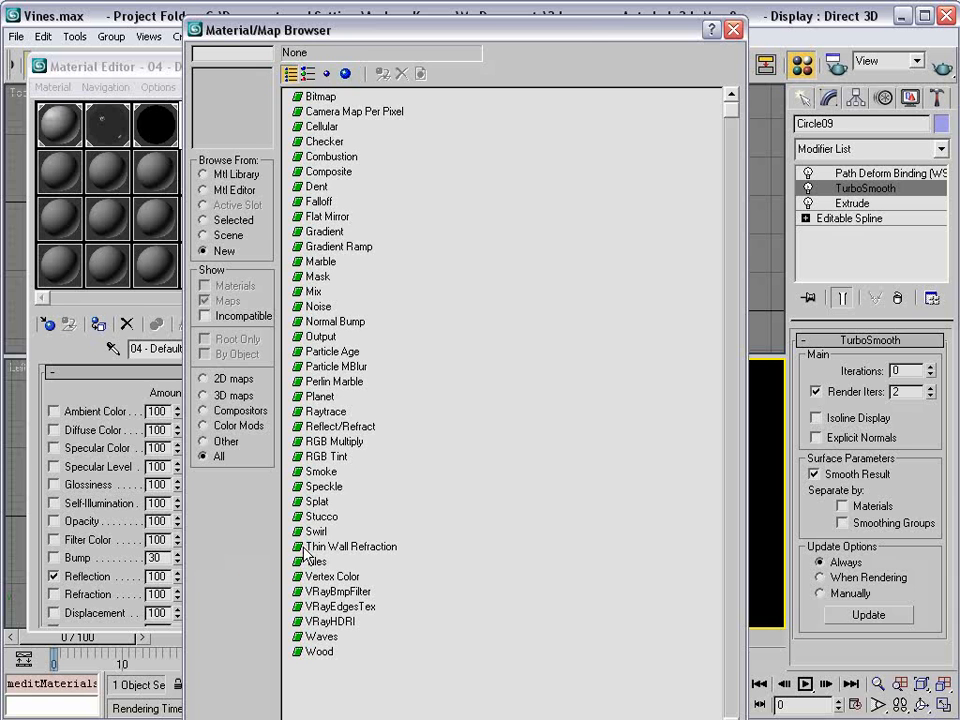
{"action": "double_click", "coordinate": [324, 414]}
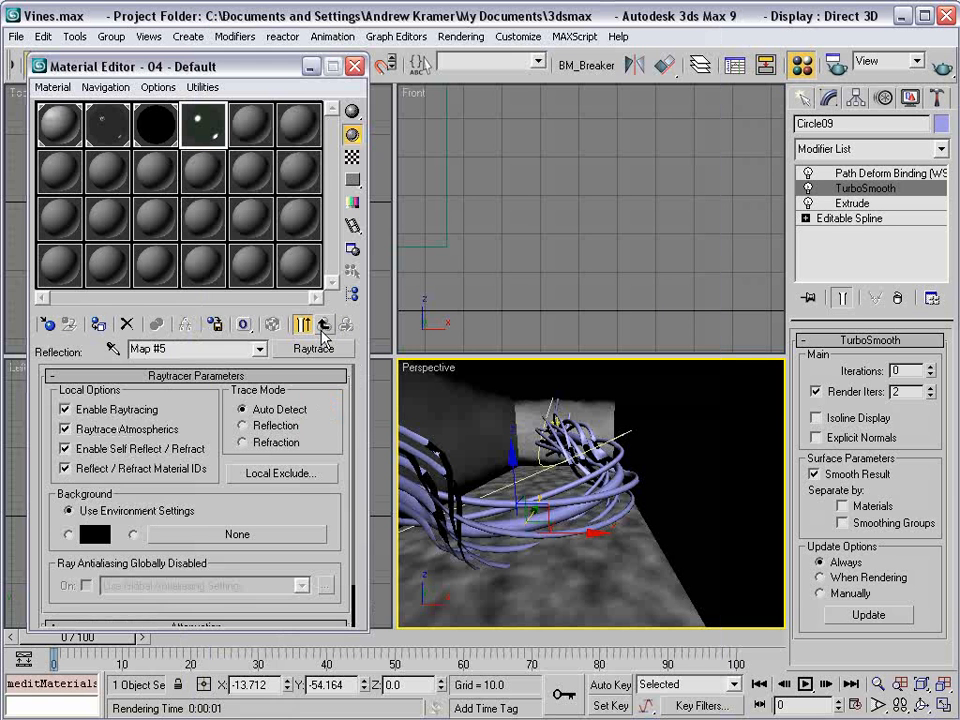
{"action": "left_click", "coordinate": [323, 326]}
{"action": "type", "text": "80"}
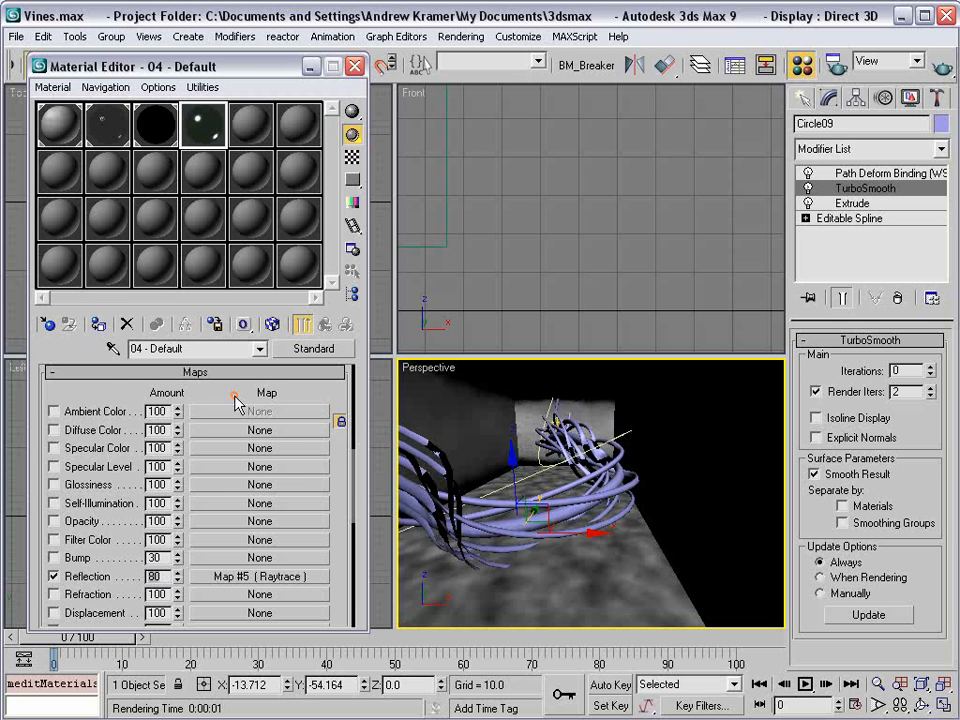
Assign the black reflective material to the tubes in the perspective view.
{"action": "left_click_drag", "start_coordinate": [236, 400], "coordinate": [258, 618]}
{"action": "left_click_drag", "start_coordinate": [238, 548], "coordinate": [245, 582]}
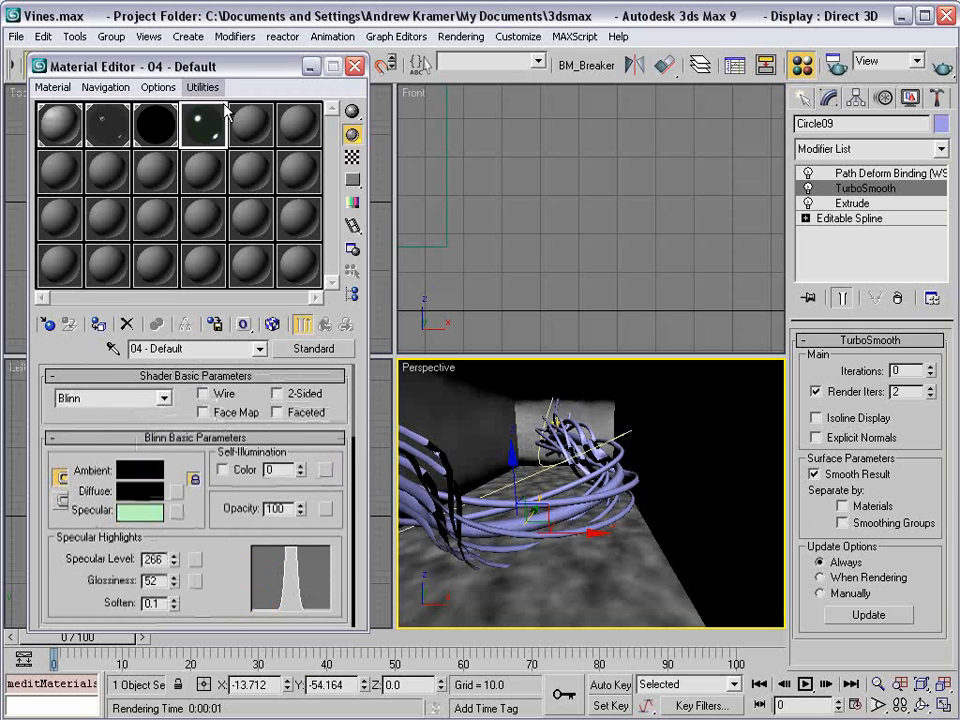
{"action": "left_click_drag", "start_coordinate": [497, 496], "coordinate": [420, 455]}
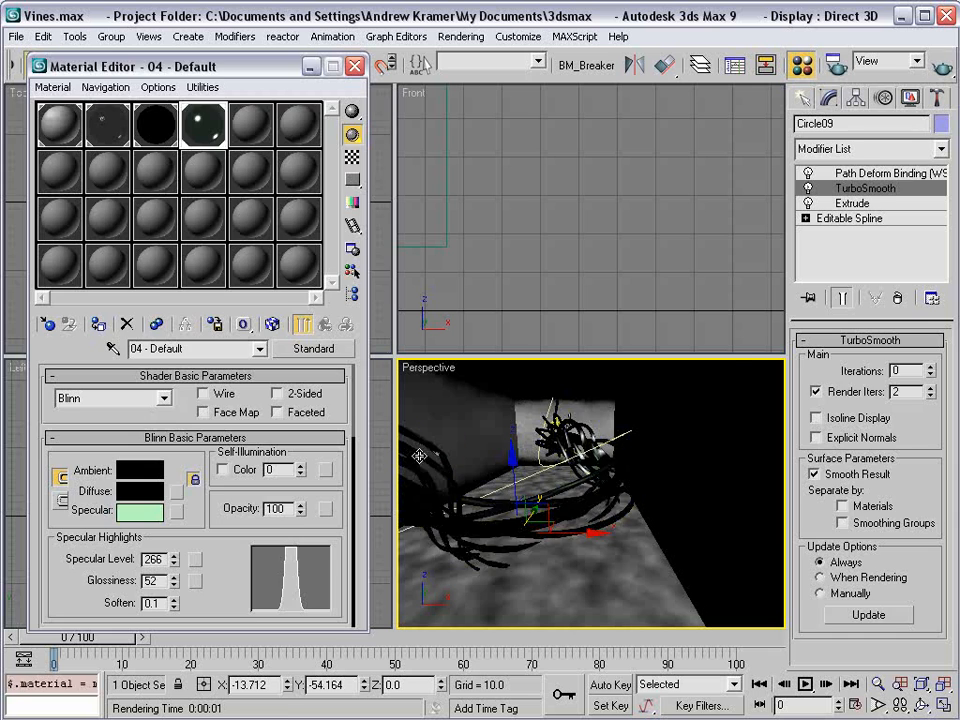
{"action": "left_click", "coordinate": [420, 455]}
Close the material editor, render the perspective view to check the vines, and close the rendered image.
{"action": "key", "text": "m"}
{"action": "left_click", "coordinate": [940, 72]}
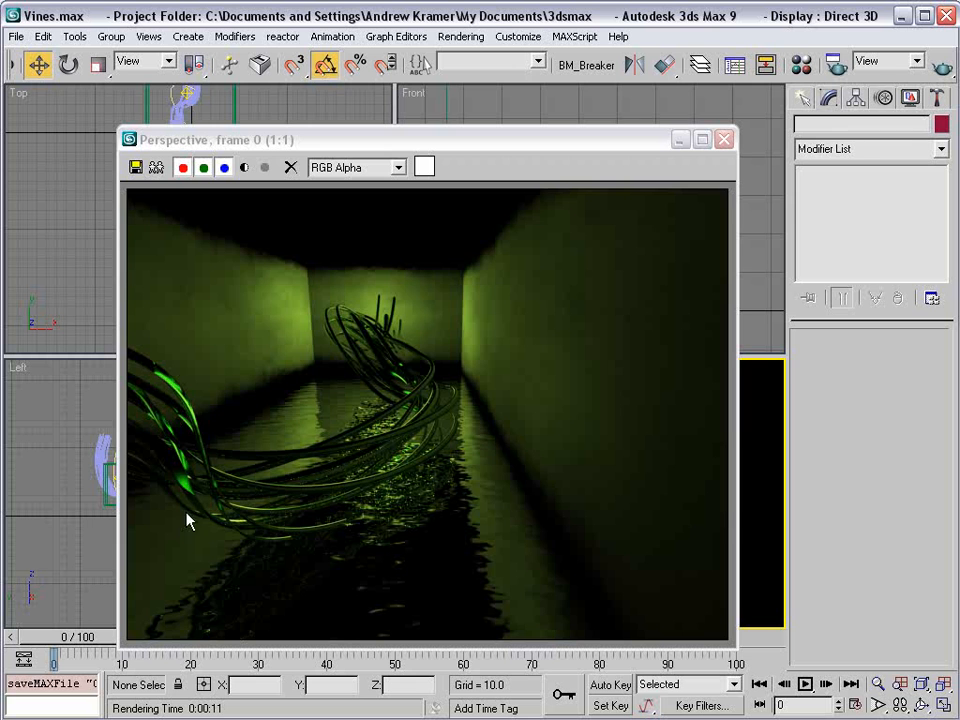
{"action": "left_click", "coordinate": [724, 139]}
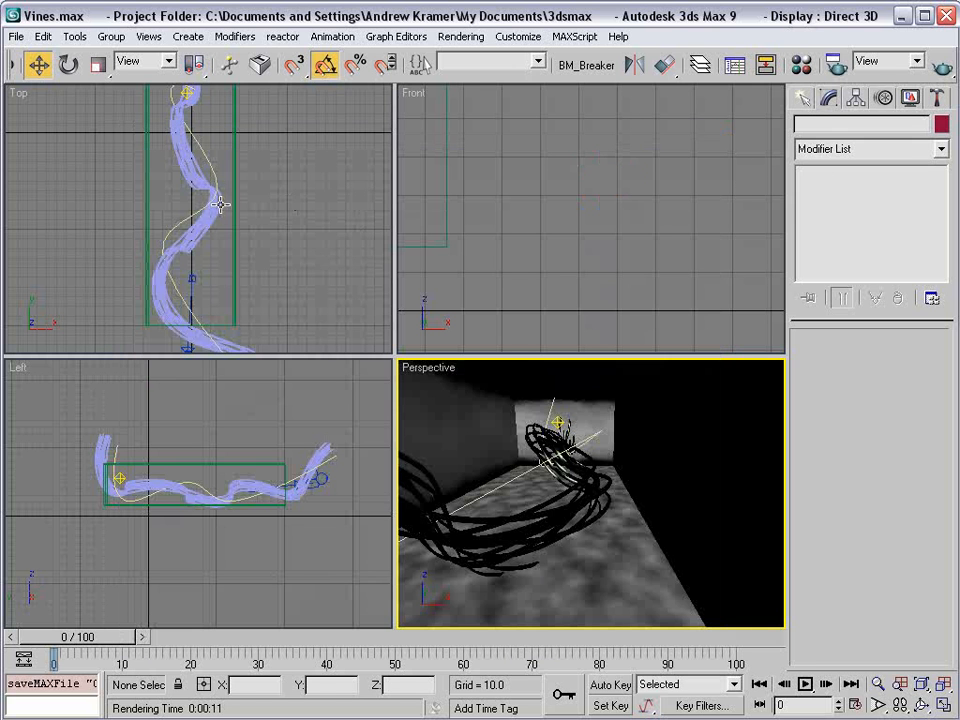
Move the path's camera-side bend vertex toward the camera in the top view, to about X -29, Y -165.
{"action": "left_click", "coordinate": [207, 162]}
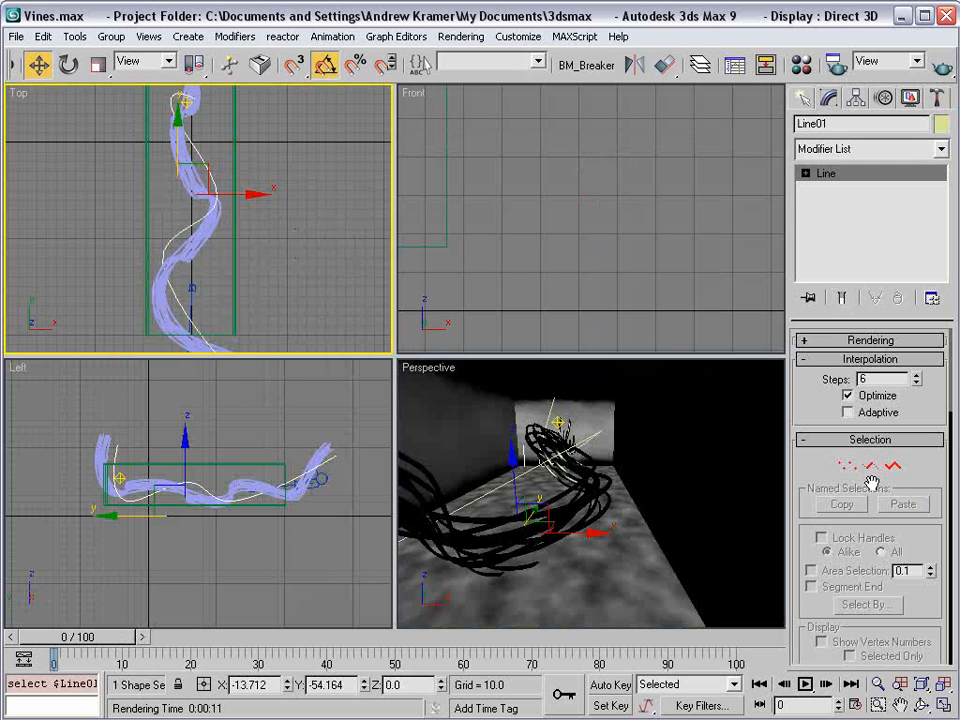
{"action": "left_click", "coordinate": [847, 465]}
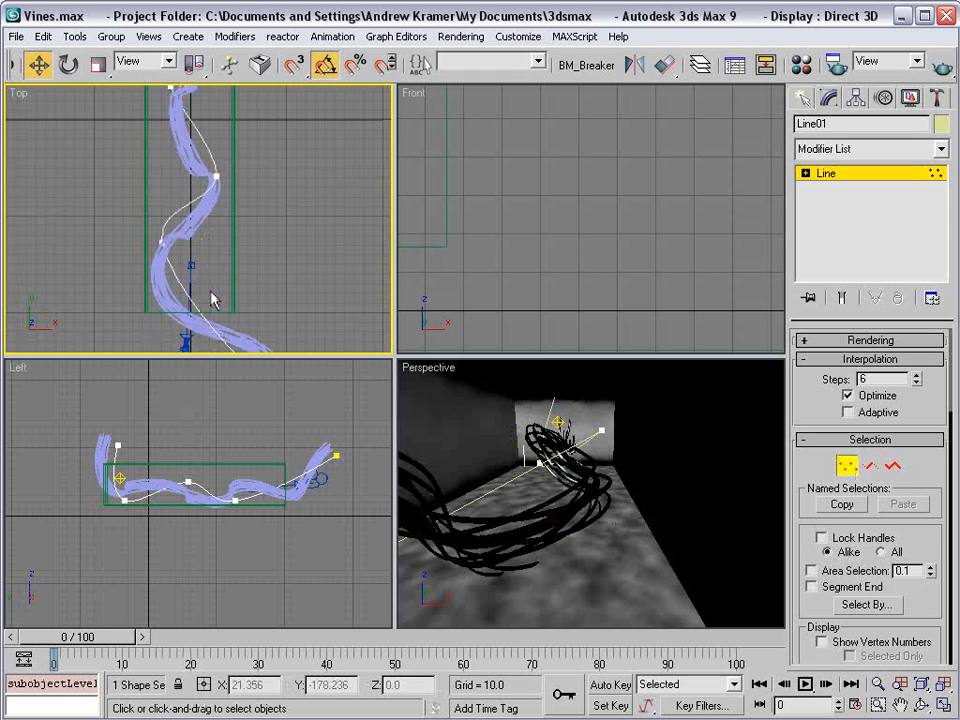
{"action": "left_click_drag", "start_coordinate": [111, 213], "coordinate": [158, 255]}
{"action": "left_click", "coordinate": [162, 242]}
{"action": "left_click_drag", "start_coordinate": [162, 188], "coordinate": [160, 226]}
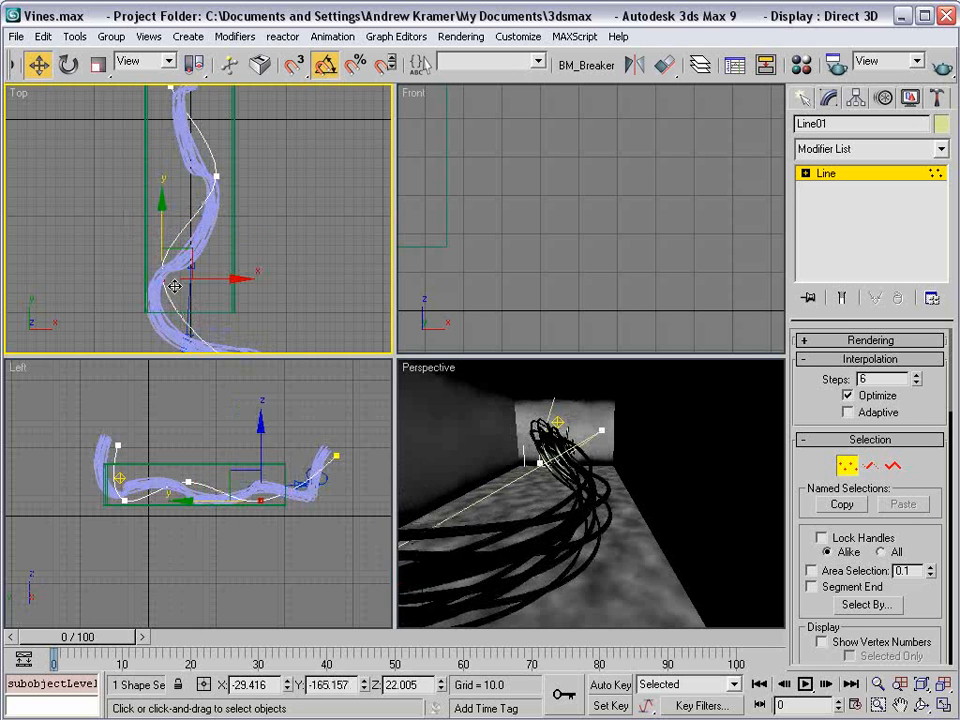
Move the path's middle vertex to the right wall and farther down the corridor, to about X 51, Y -28.
{"action": "scroll", "coordinate": [192, 168], "scroll_direction": "up", "scroll_amount": 5}
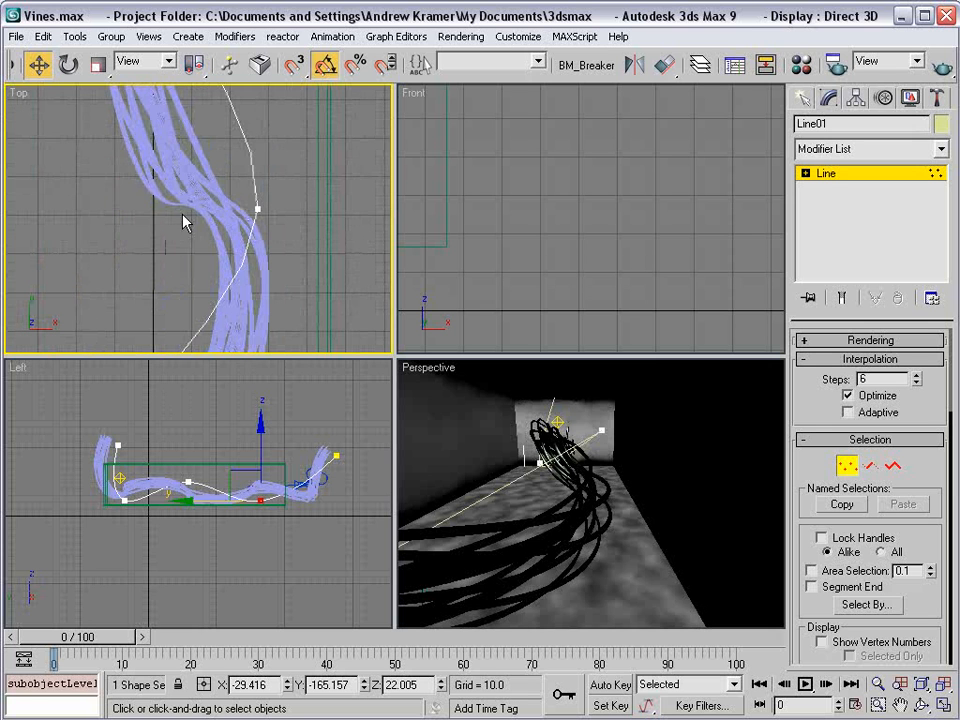
{"action": "left_click", "coordinate": [256, 210]}
{"action": "scroll", "coordinate": [228, 250], "scroll_direction": "down", "scroll_amount": 5}
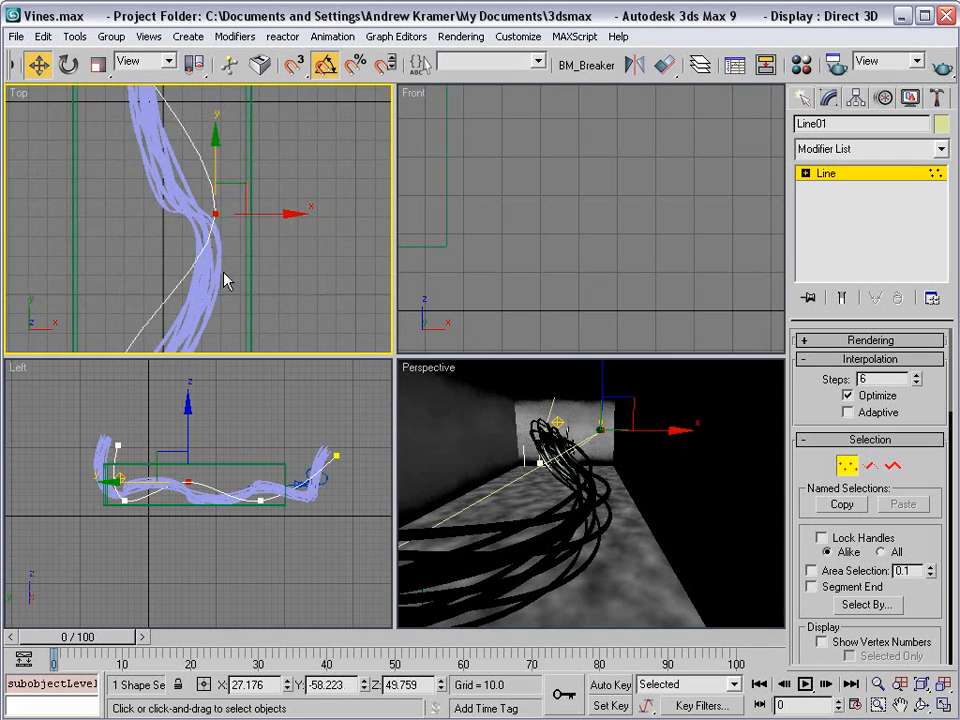
{"action": "left_click_drag", "start_coordinate": [238, 188], "coordinate": [259, 164]}
{"action": "middle_click_drag", "start_coordinate": [259, 164], "coordinate": [253, 215]}
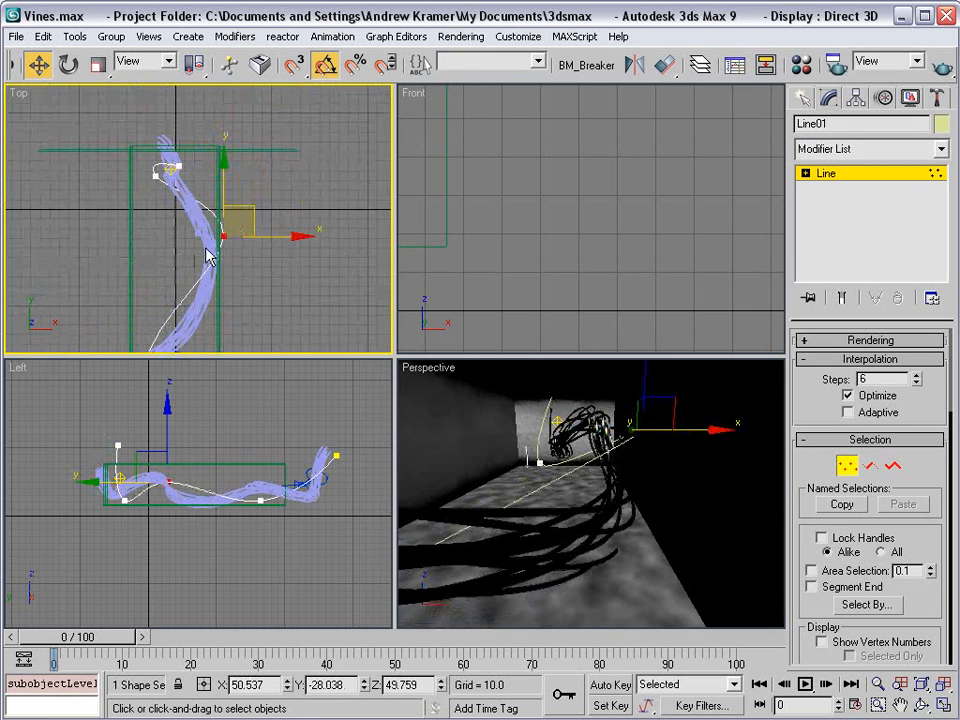
{"action": "middle_click_drag", "start_coordinate": [223, 308], "coordinate": [225, 261]}
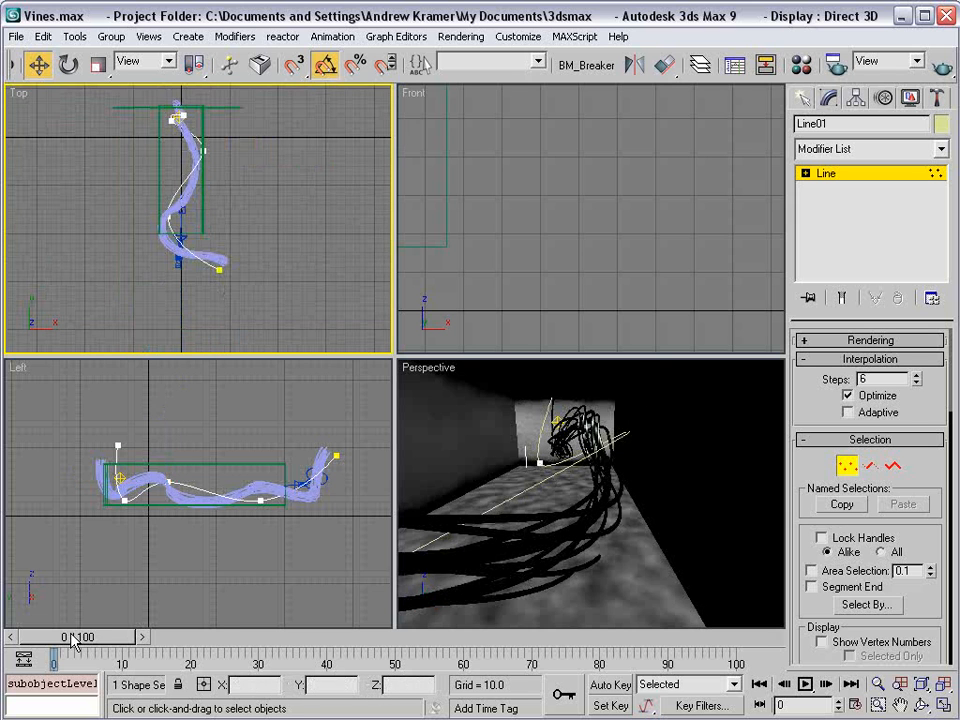
Set the tubes' Path Deform rotation to 5.0, twist to 849.0 and stretch to 1.551.
{"action": "left_click", "coordinate": [105, 637]}
{"action": "left_click", "coordinate": [847, 467]}
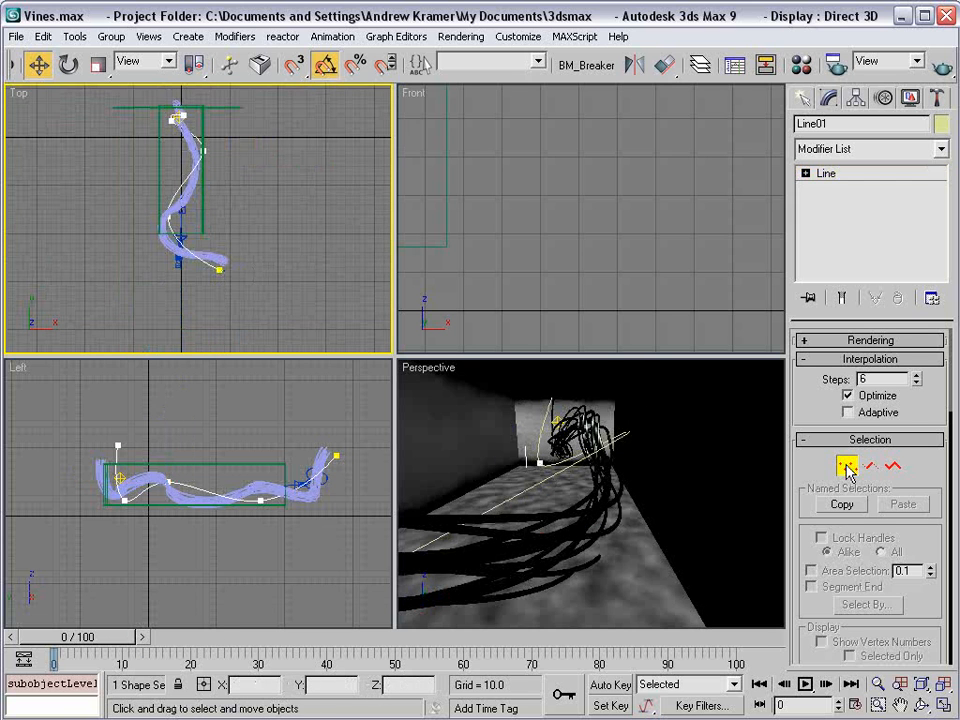
{"action": "left_click", "coordinate": [216, 258]}
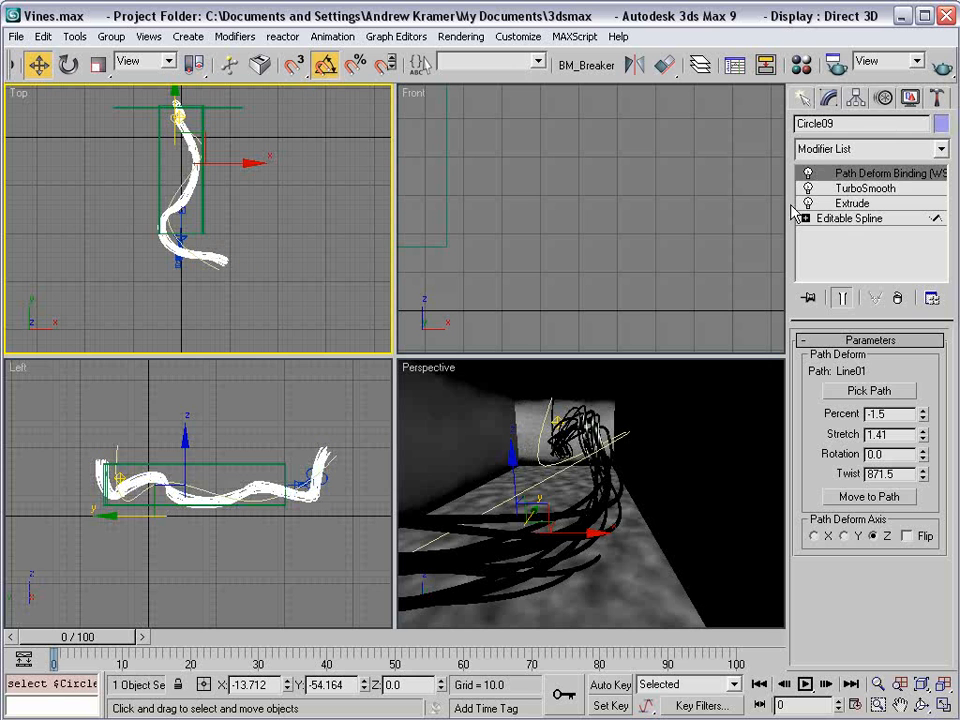
{"action": "left_click_drag", "start_coordinate": [922, 477], "coordinate": [927, 440]}
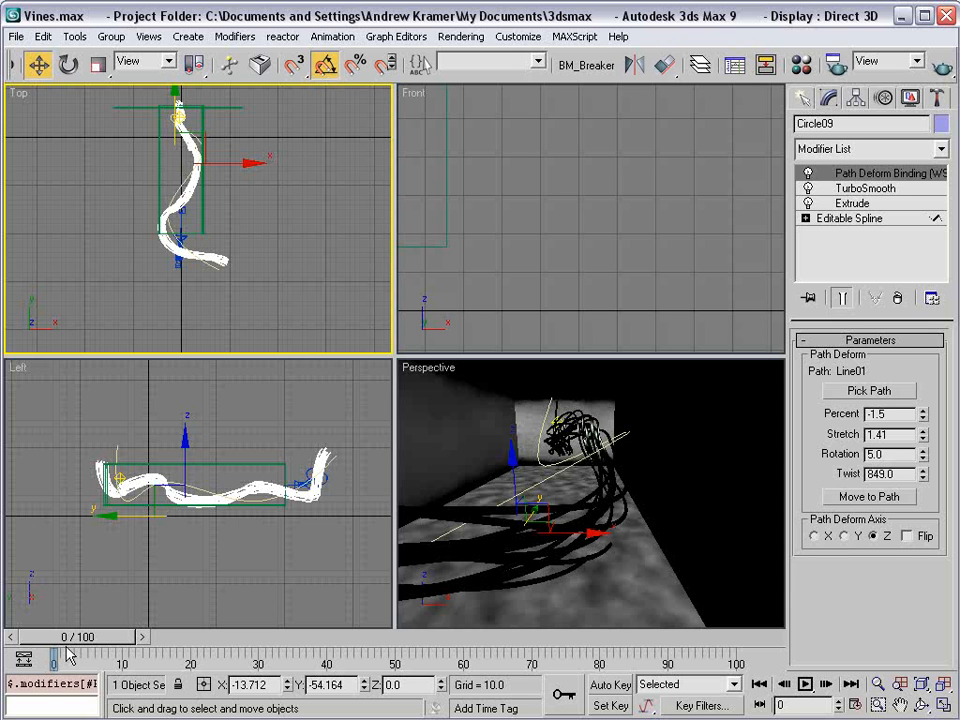
{"action": "left_click_drag", "start_coordinate": [926, 438], "coordinate": [917, 423]}
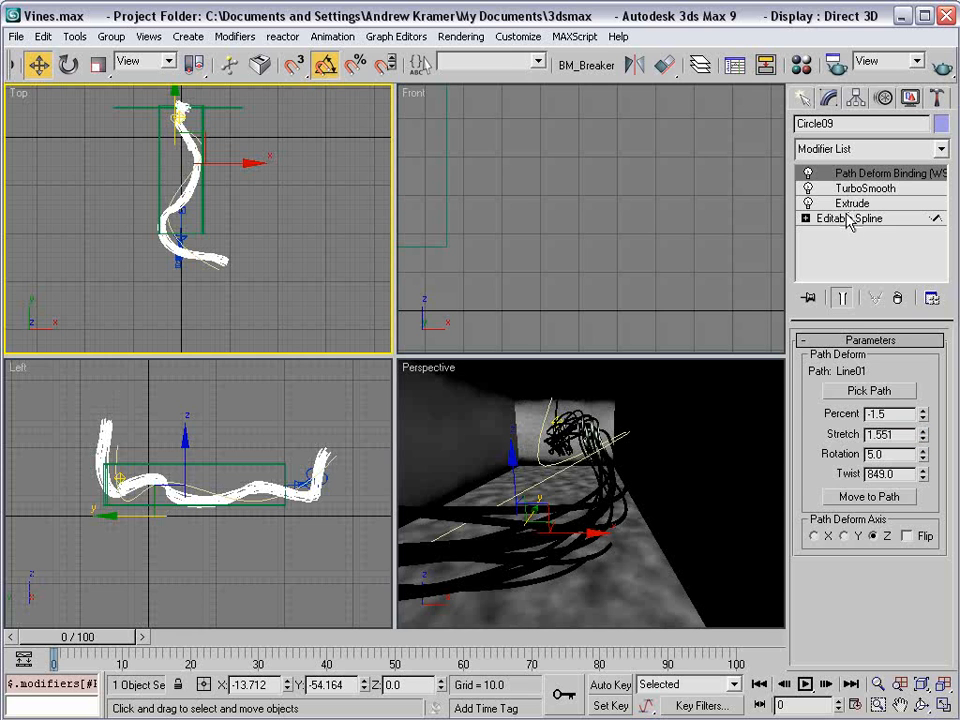
Move the path's two far-end vertices and its middle vertex along the corridor toward the camera in the left view.
{"action": "left_click", "coordinate": [764, 278]}
{"action": "left_click", "coordinate": [124, 456]}
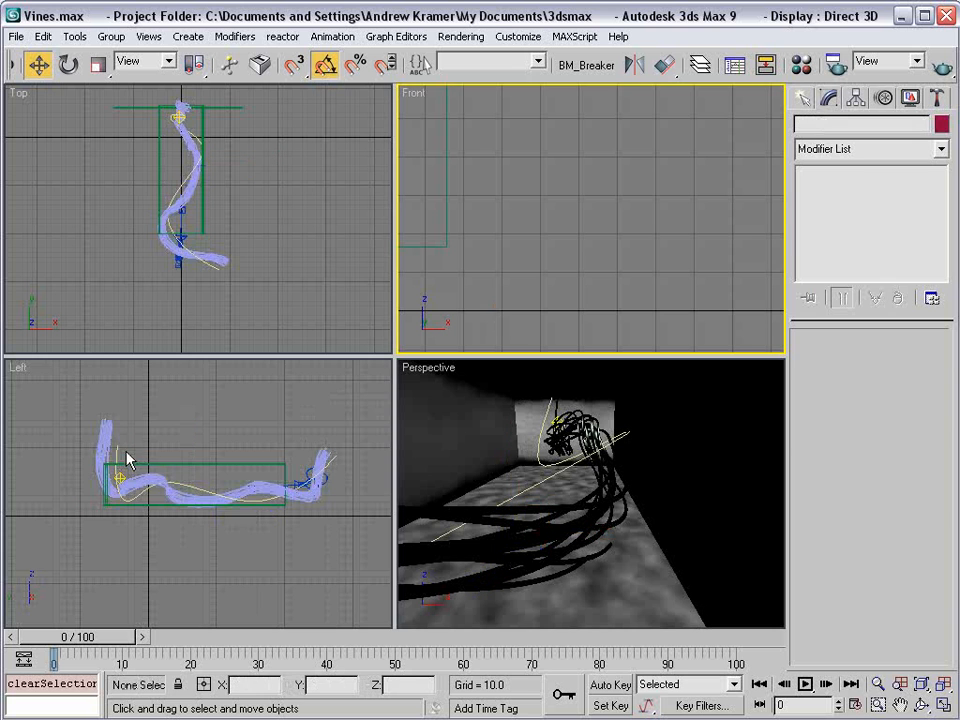
{"action": "scroll", "coordinate": [866, 449], "scroll_direction": "down", "scroll_amount": 2}
{"action": "left_click", "coordinate": [847, 465]}
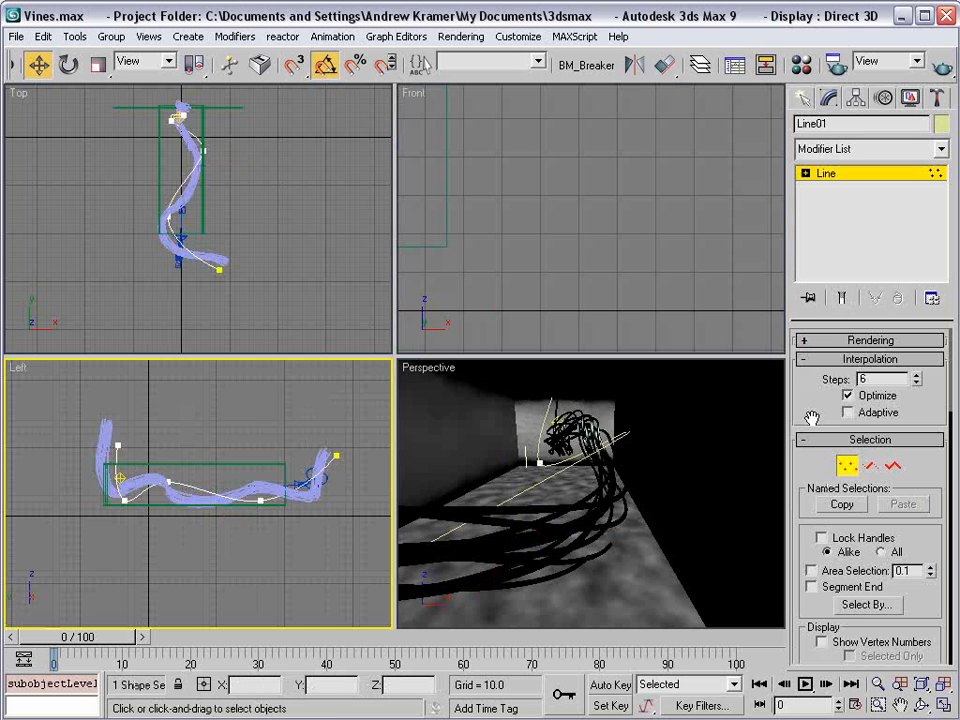
{"action": "left_click_drag", "start_coordinate": [139, 430], "coordinate": [98, 528]}
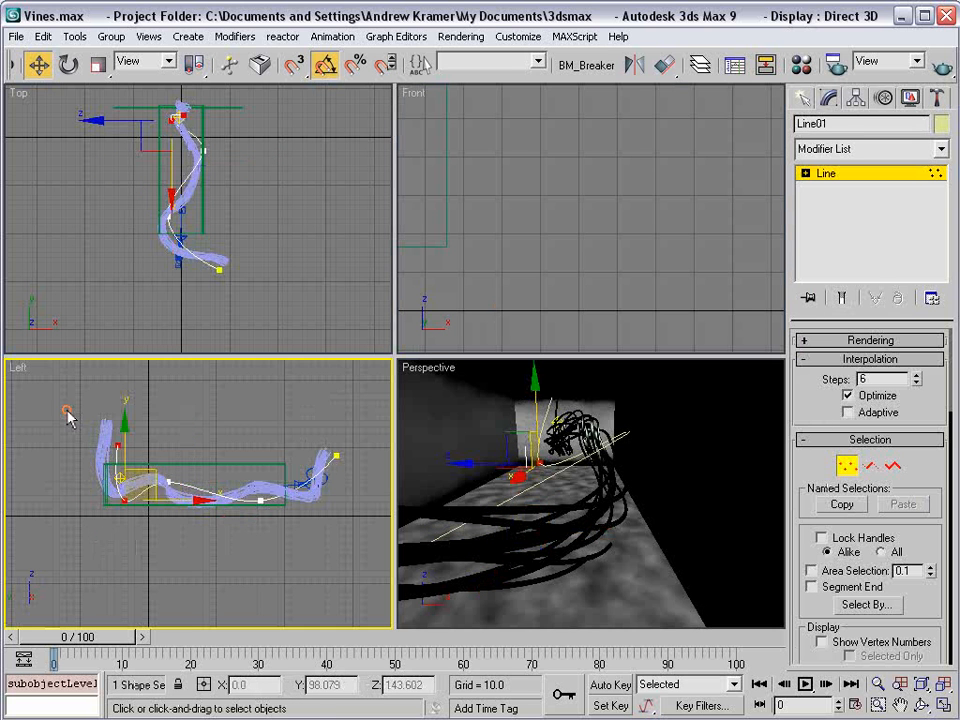
{"action": "left_click_drag", "start_coordinate": [223, 481], "coordinate": [245, 481]}
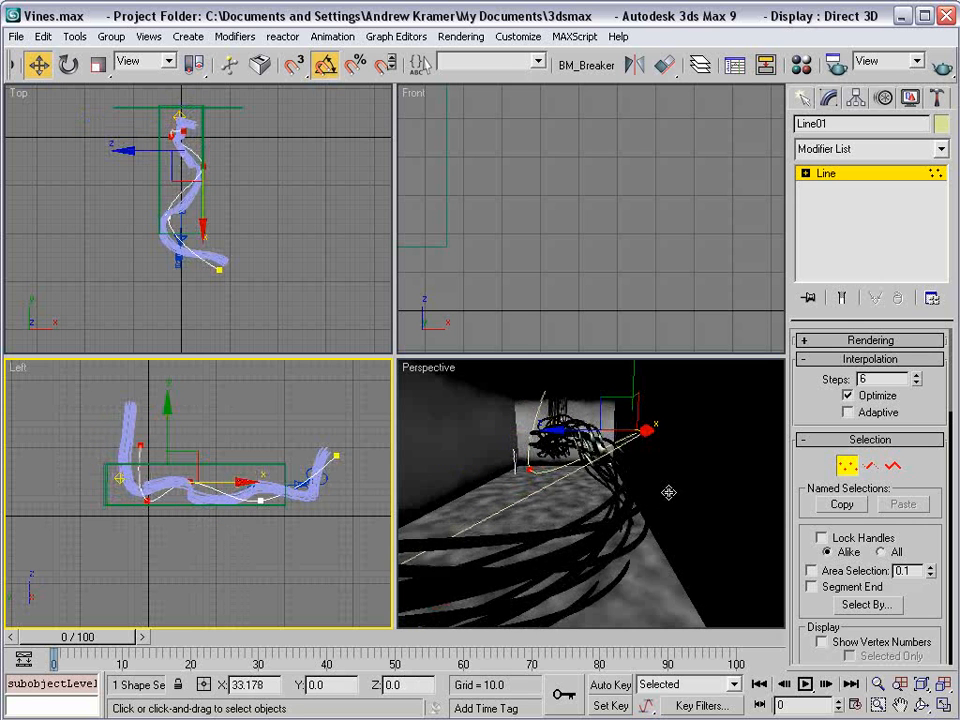
Move the path's two camera-side vertices farther out of the corridor in the left view, and nudge the middle vertex slightly down.
{"action": "left_click_drag", "start_coordinate": [343, 418], "coordinate": [300, 480]}
{"action": "left_click_drag", "start_coordinate": [370, 455], "coordinate": [428, 453]}
{"action": "middle_click_drag", "start_coordinate": [224, 508], "coordinate": [177, 531]}
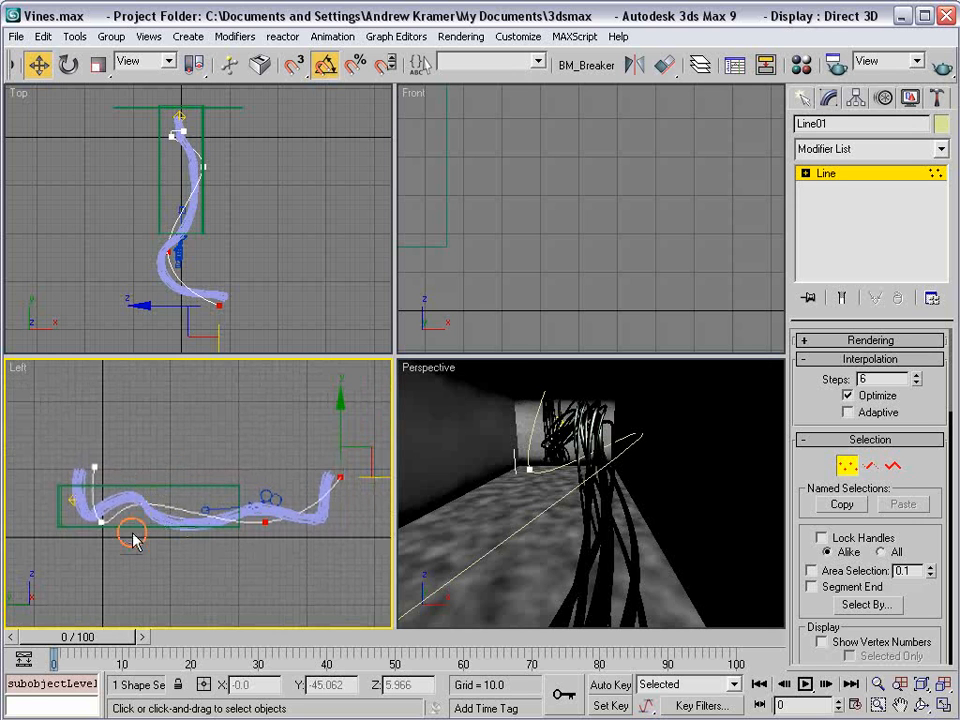
{"action": "left_click", "coordinate": [133, 536]}
{"action": "left_click_drag", "start_coordinate": [171, 475], "coordinate": [174, 481]}
Set all of the path's vertices to Smooth and leave vertex editing.
{"action": "left_click_drag", "start_coordinate": [64, 386], "coordinate": [360, 572]}
{"action": "right_click", "coordinate": [340, 468]}
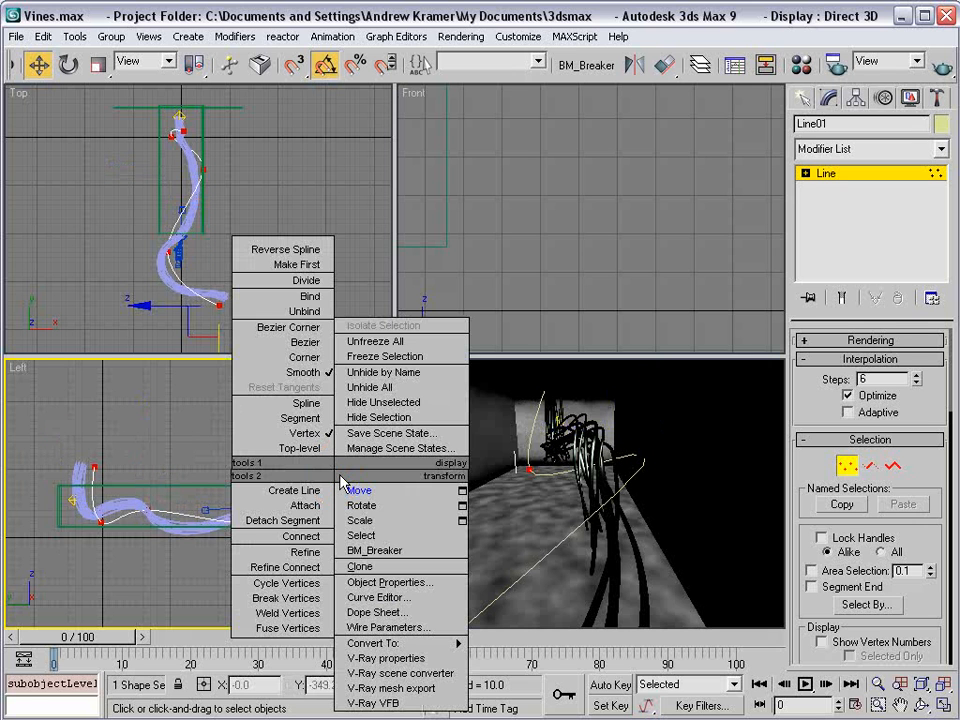
{"action": "left_click", "coordinate": [305, 372]}
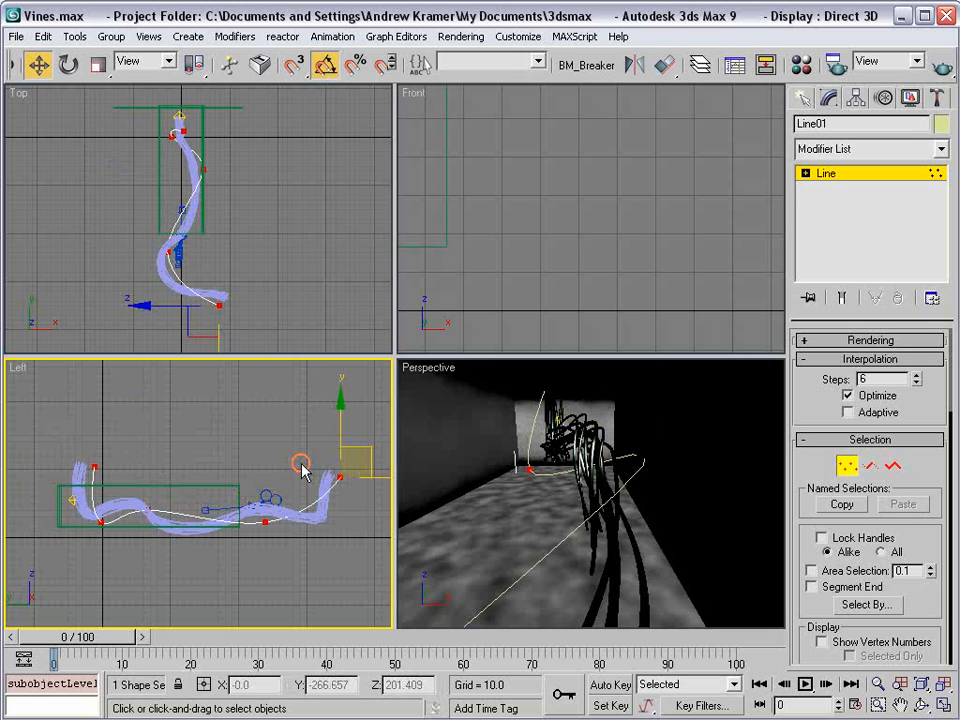
{"action": "left_click", "coordinate": [340, 477]}
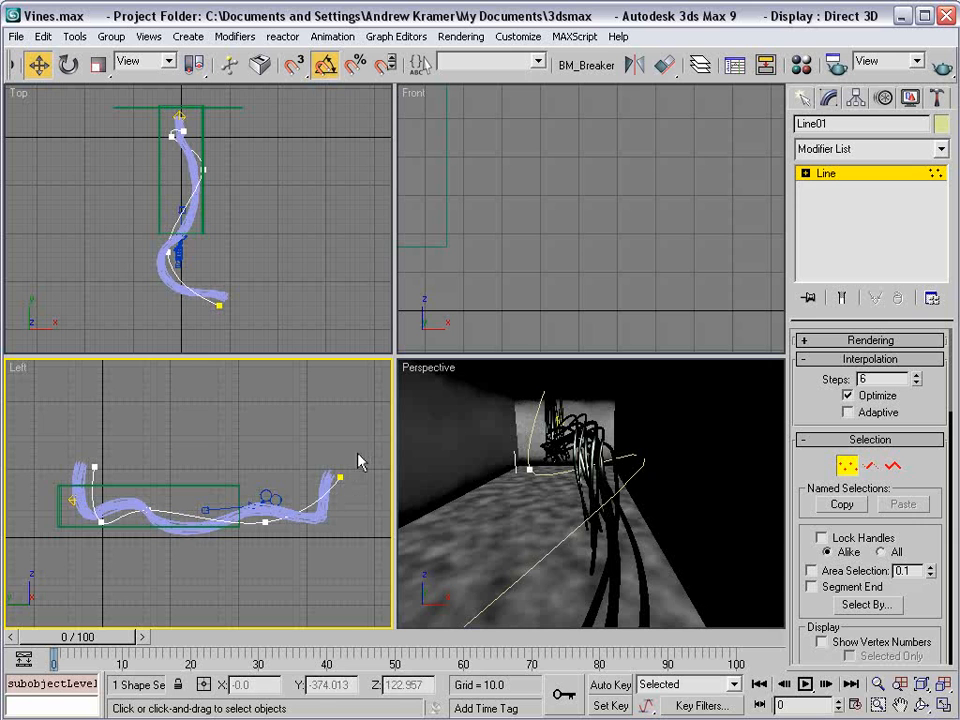
{"action": "left_click", "coordinate": [847, 466]}
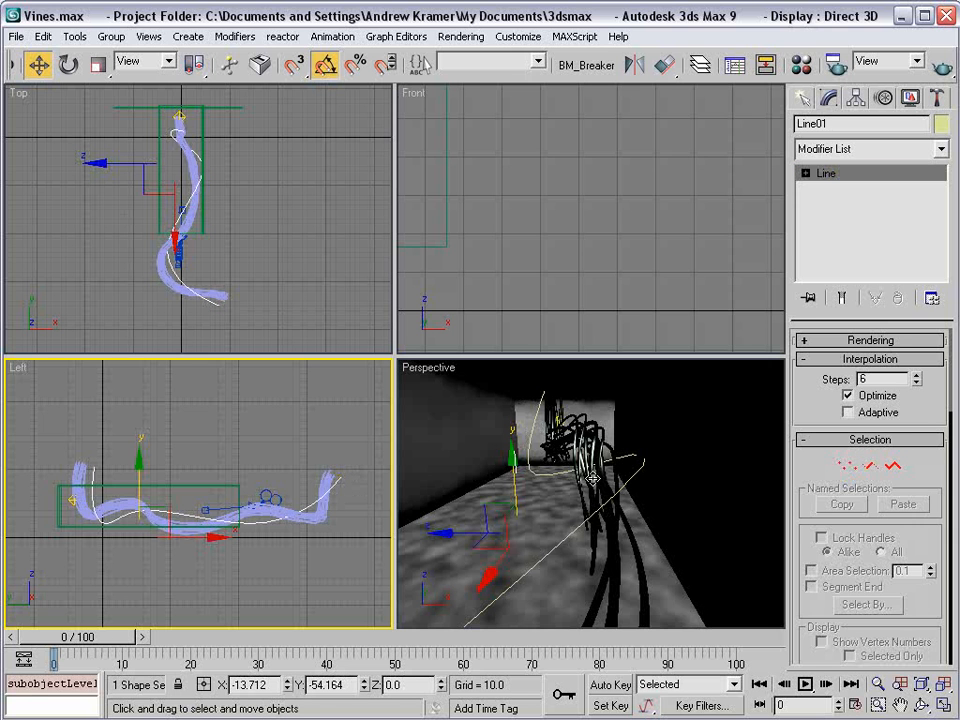
Switch the perspective view to Camera01 and dolly the camera slightly forward.
{"action": "right_click", "coordinate": [471, 413]}
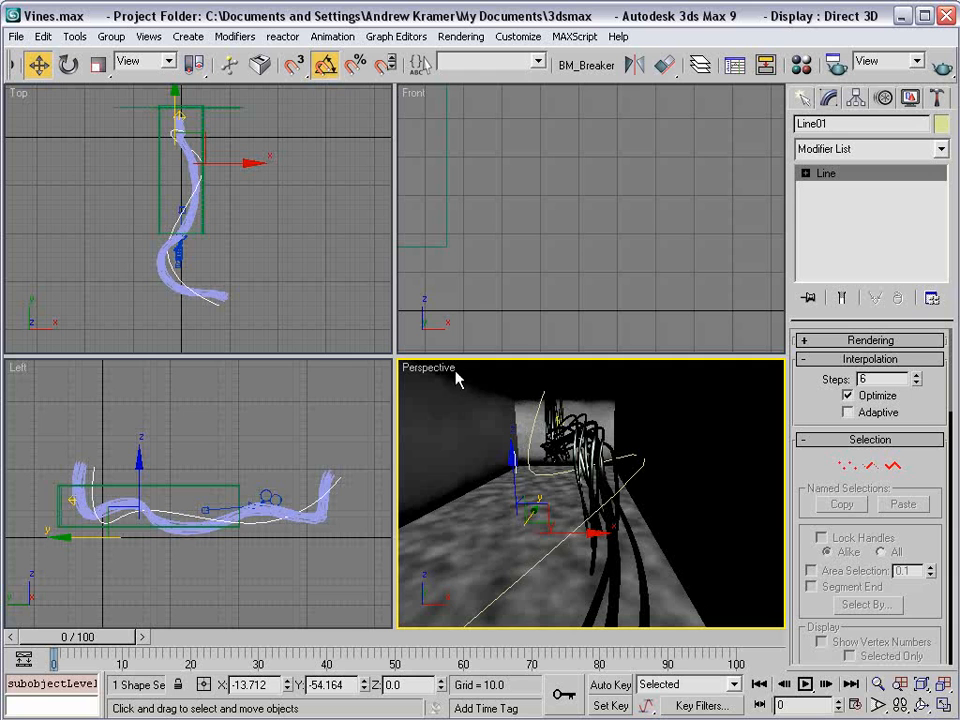
{"action": "right_click", "coordinate": [425, 368]}
{"action": "mouse_move", "coordinate": [459, 377]}
{"action": "left_click", "coordinate": [604, 377]}
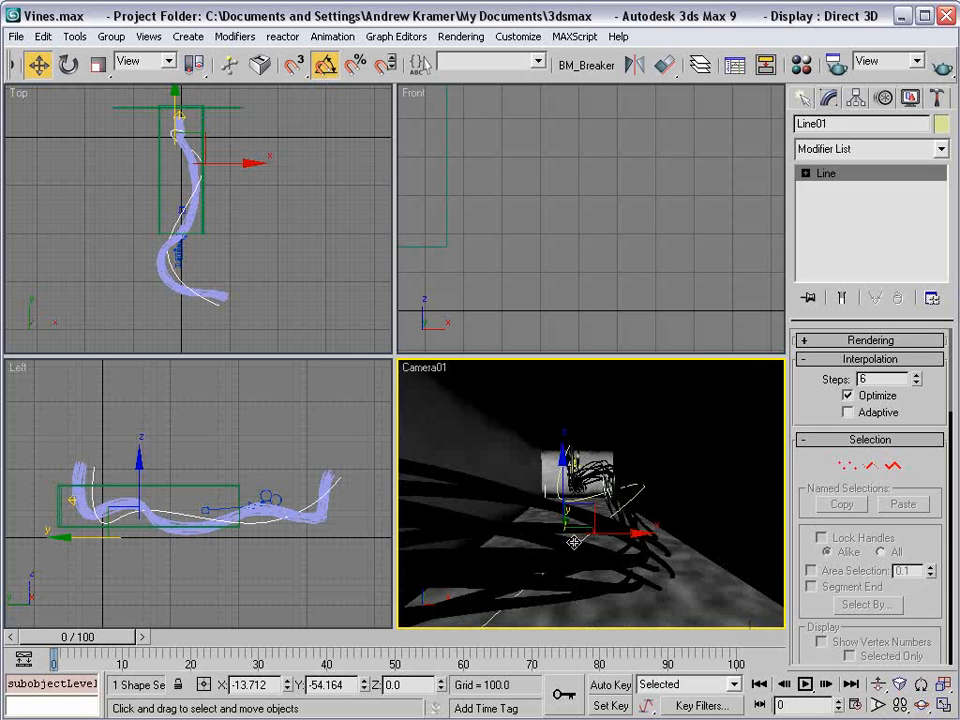
{"action": "left_click", "coordinate": [878, 684]}
{"action": "mouse_move", "coordinate": [577, 477]}
{"action": "left_mouse_down"}
{"action": "mouse_move", "coordinate": [578, 503]}
{"action": "mouse_move", "coordinate": [576, 474]}
{"action": "left_mouse_up"}
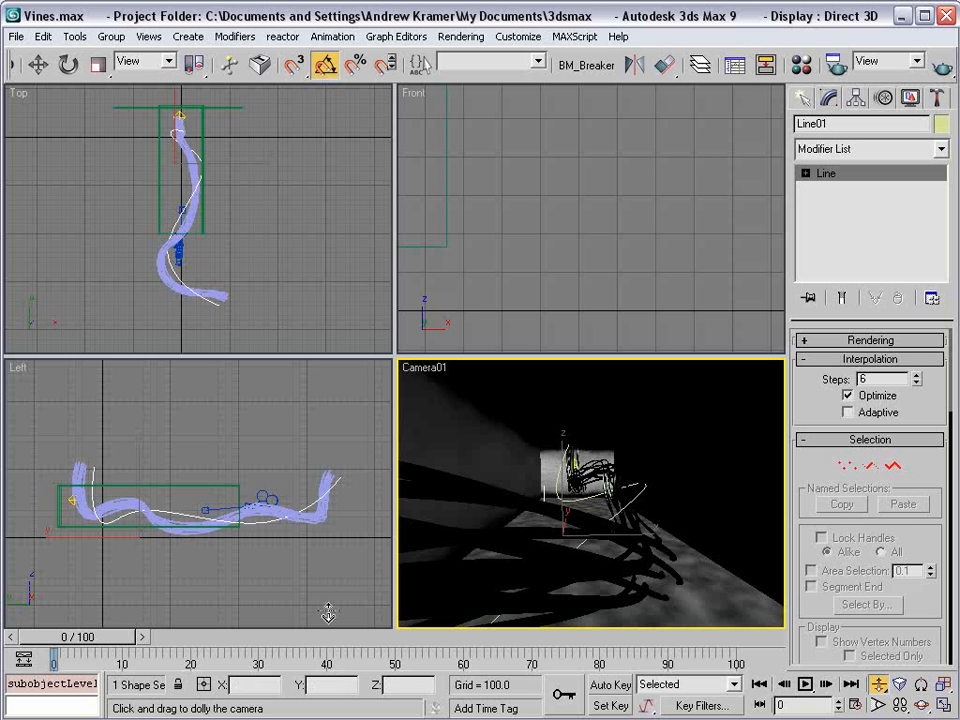
Record a camera keyframe at frame 81 with Auto Key, dollying the camera forward to the corridor entrance.
{"action": "left_click", "coordinate": [609, 685]}
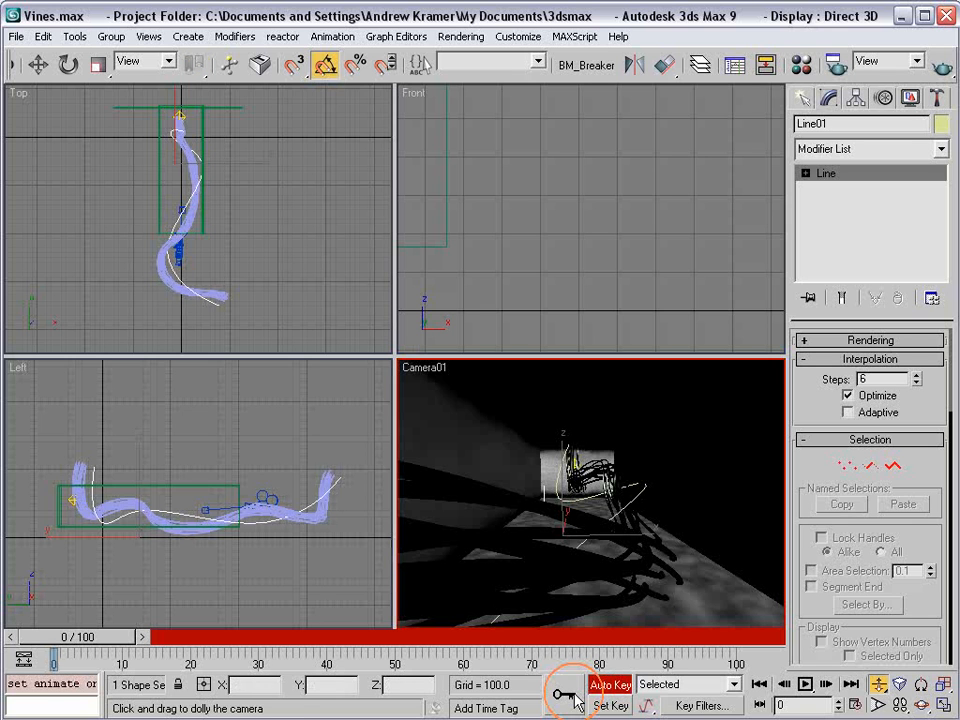
{"action": "left_click_drag", "start_coordinate": [75, 637], "coordinate": [608, 648]}
{"action": "left_click_drag", "start_coordinate": [596, 532], "coordinate": [606, 484]}
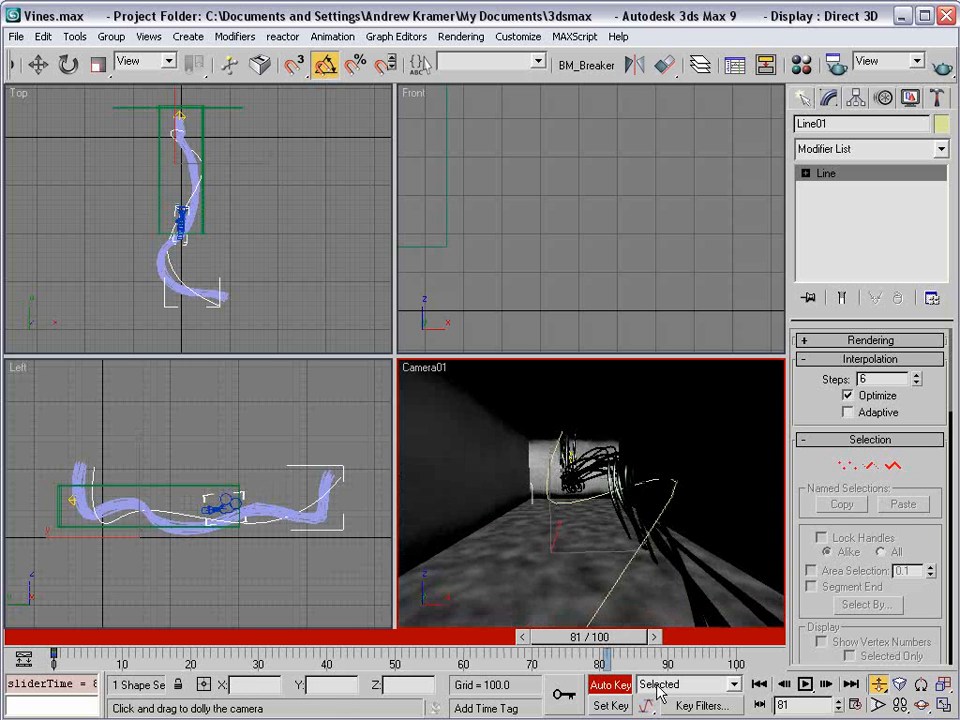
{"action": "key", "text": "n"}
Move the camera's target to the corridor's end wall in the top view, to about X 1, Y 63.
{"action": "right_click", "coordinate": [255, 196]}
{"action": "left_click", "coordinate": [270, 206]}
{"action": "scroll", "coordinate": [281, 215], "scroll_direction": "up", "scroll_amount": 4}
{"action": "middle_click_drag", "start_coordinate": [206, 165], "coordinate": [227, 167]}
{"action": "left_click", "coordinate": [212, 234]}
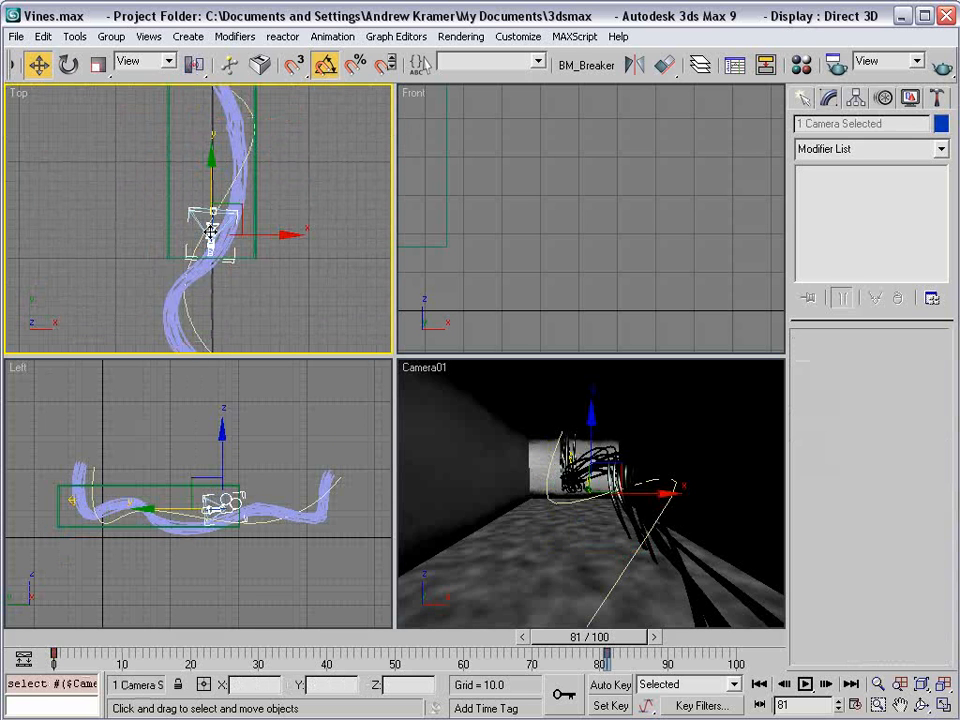
{"action": "left_click", "coordinate": [227, 212]}
{"action": "left_click", "coordinate": [213, 211]}
{"action": "scroll", "coordinate": [214, 209], "scroll_direction": "up", "scroll_amount": 5}
{"action": "middle_click_drag", "start_coordinate": [214, 207], "coordinate": [222, 262]}
{"action": "scroll", "coordinate": [234, 235], "scroll_direction": "down", "scroll_amount": 5}
{"action": "left_click_drag", "start_coordinate": [203, 233], "coordinate": [210, 128]}
{"action": "middle_click_drag", "start_coordinate": [232, 148], "coordinate": [246, 302]}
{"action": "left_click_drag", "start_coordinate": [218, 285], "coordinate": [209, 205]}
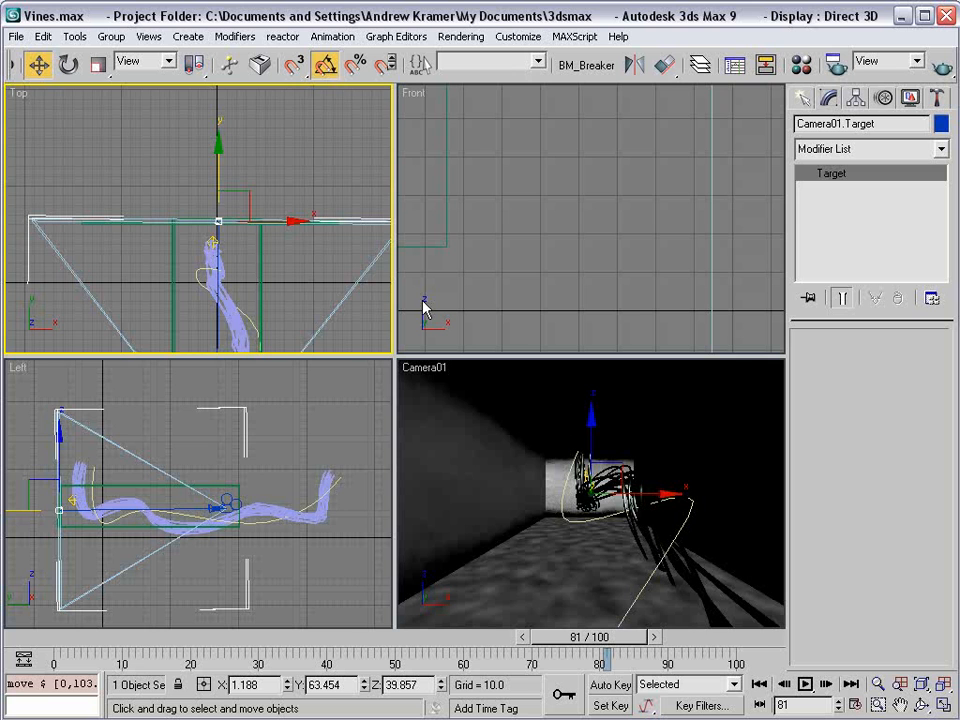
Keyframe Camera01 deeper inside the corridor at frame 81 with Auto Key, and return to frame 0 with recording off.
{"action": "scroll", "coordinate": [246, 241], "scroll_direction": "down", "scroll_amount": 3}
{"action": "middle_click_drag", "start_coordinate": [246, 241], "coordinate": [229, 168]}
{"action": "left_click", "coordinate": [188, 260]}
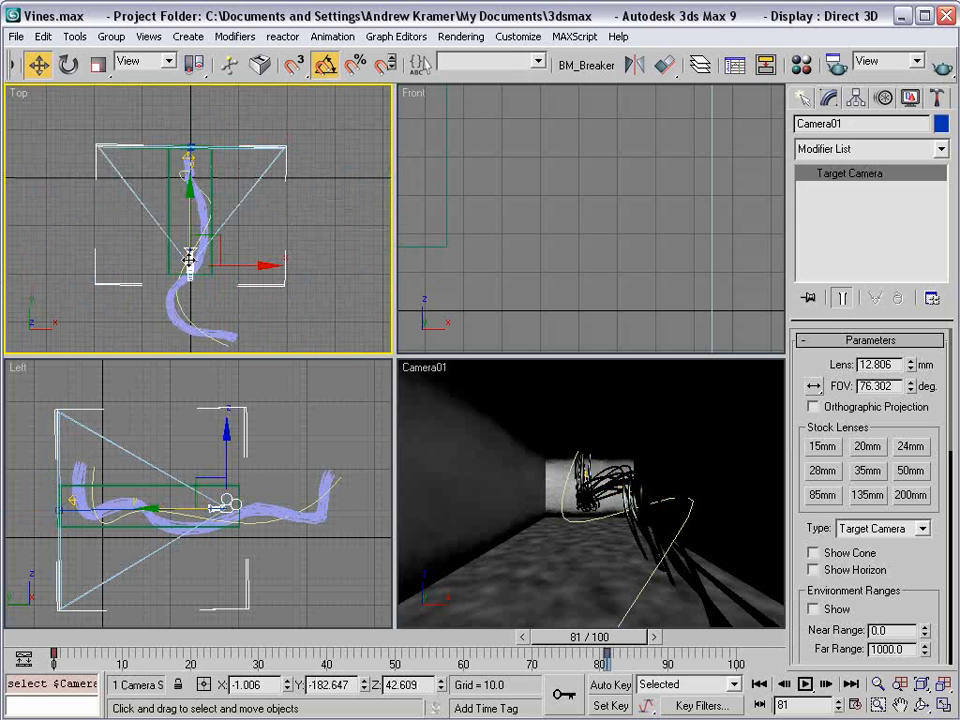
{"action": "left_click", "coordinate": [610, 686]}
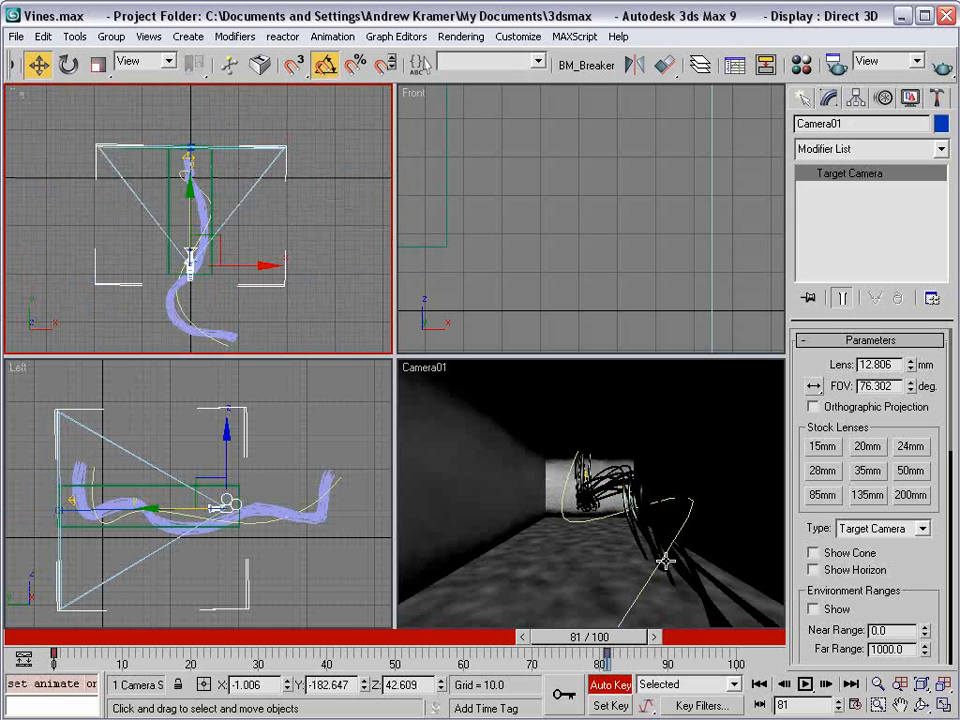
{"action": "right_click", "coordinate": [615, 541]}
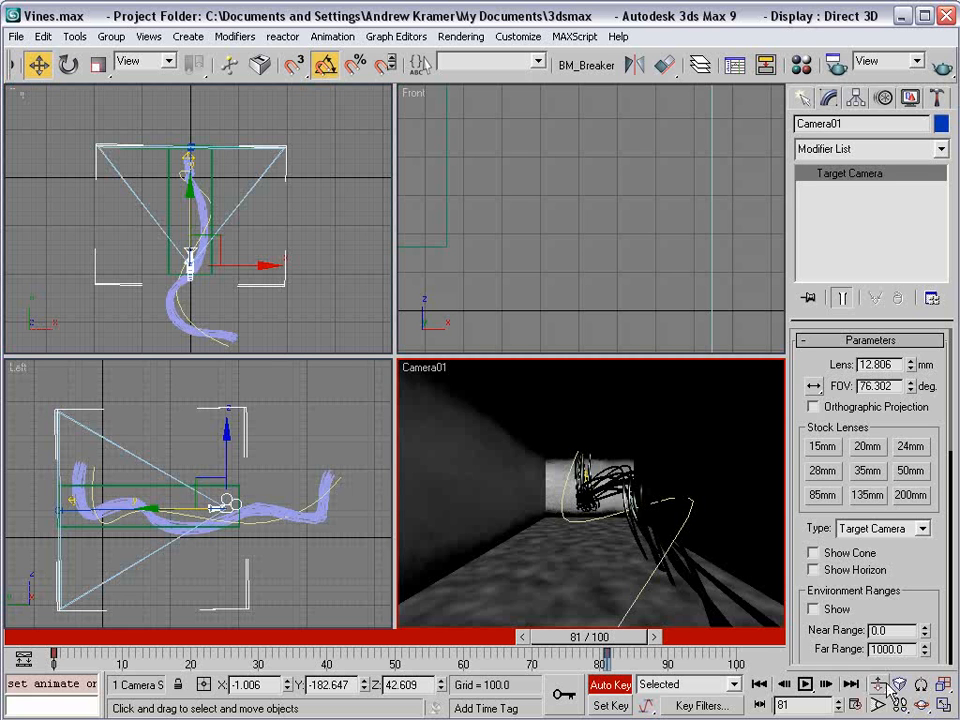
{"action": "left_click", "coordinate": [880, 686]}
{"action": "left_click_drag", "start_coordinate": [628, 551], "coordinate": [720, 530]}
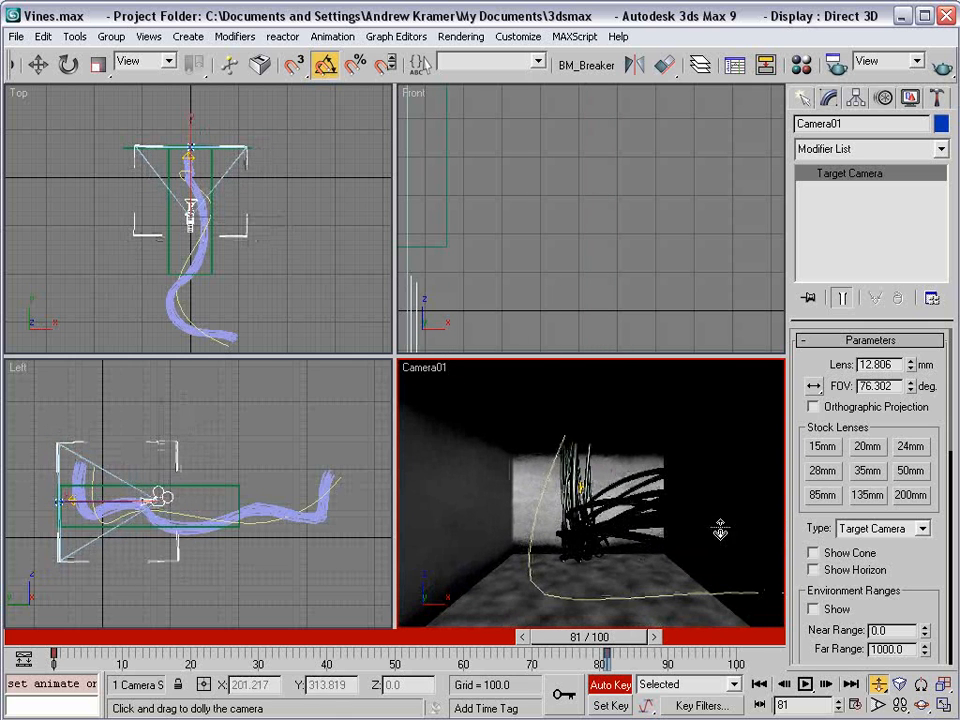
{"action": "left_click_drag", "start_coordinate": [624, 637], "coordinate": [85, 700]}
{"action": "left_click", "coordinate": [622, 687]}
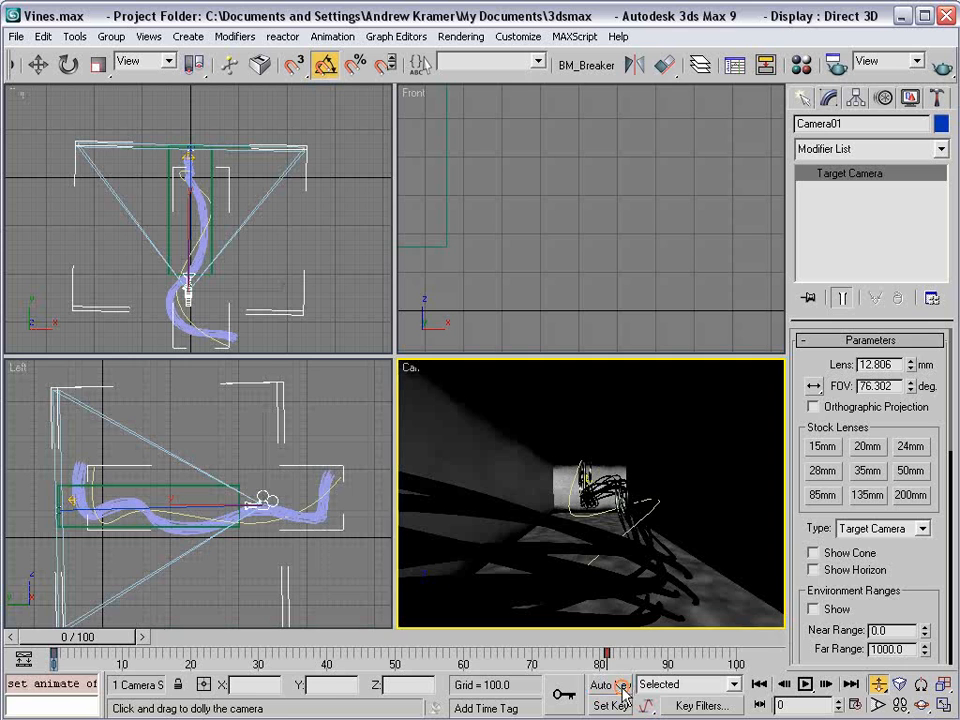
Set the tubes' Path Deform percent to -68.0 at frame 0 so the vines start behind the camera.
{"action": "right_click", "coordinate": [532, 271]}
{"action": "right_click", "coordinate": [557, 273]}
{"action": "left_click", "coordinate": [570, 289]}
{"action": "left_click", "coordinate": [525, 243]}
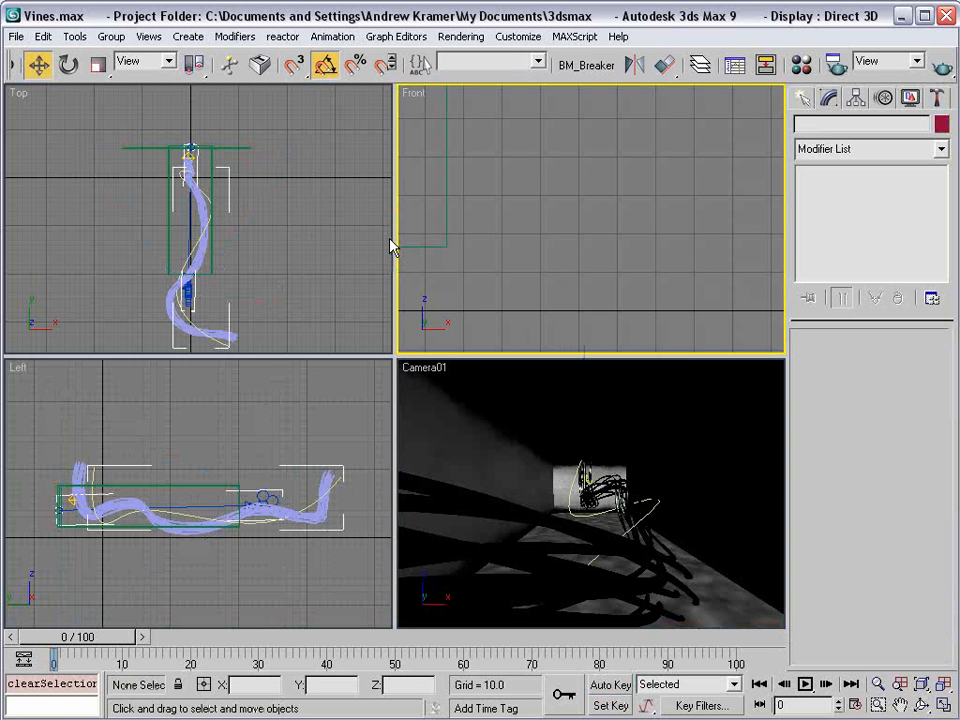
{"action": "left_click", "coordinate": [185, 322]}
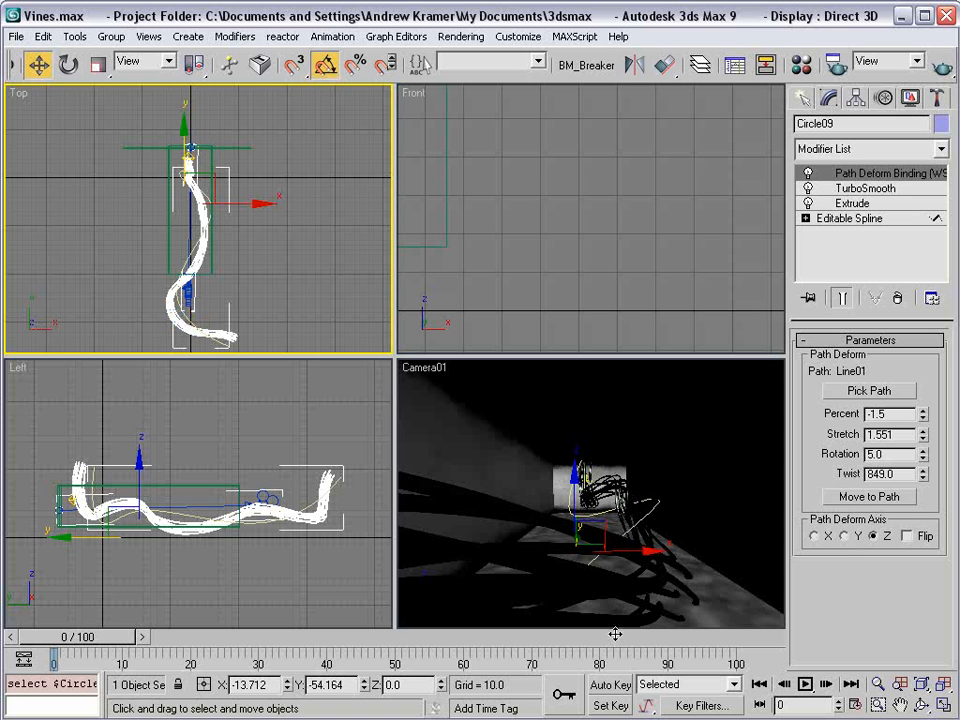
{"action": "left_click_drag", "start_coordinate": [926, 424], "coordinate": [907, 536]}
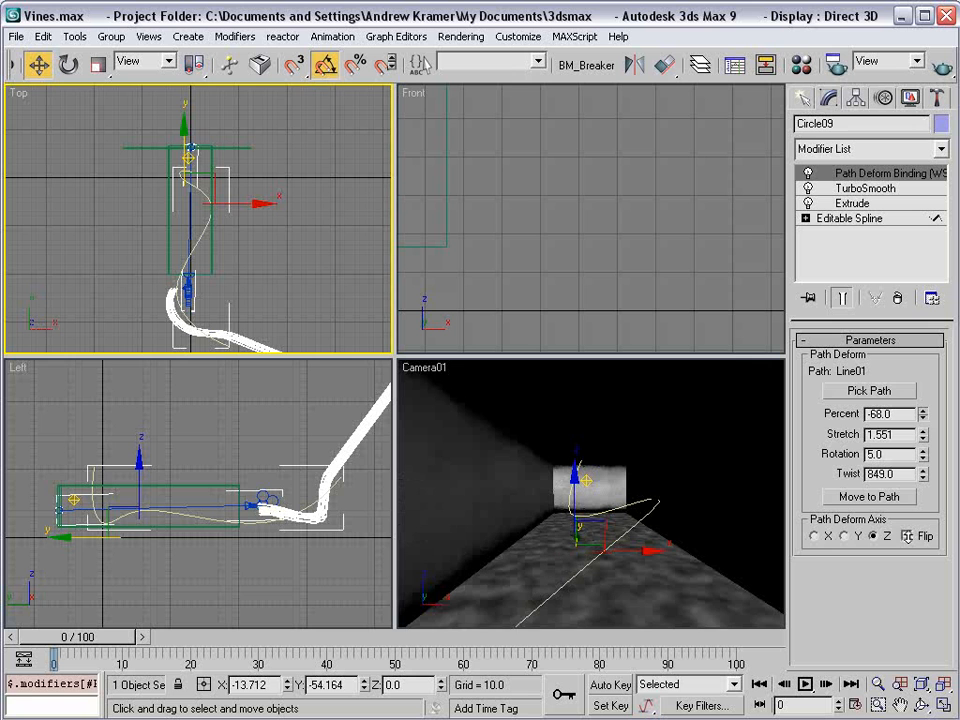
Keyframe an increased Path Deform percent at frame 65 so the vines grow along the path, and scrub back to frame 10.
{"action": "left_click", "coordinate": [609, 685]}
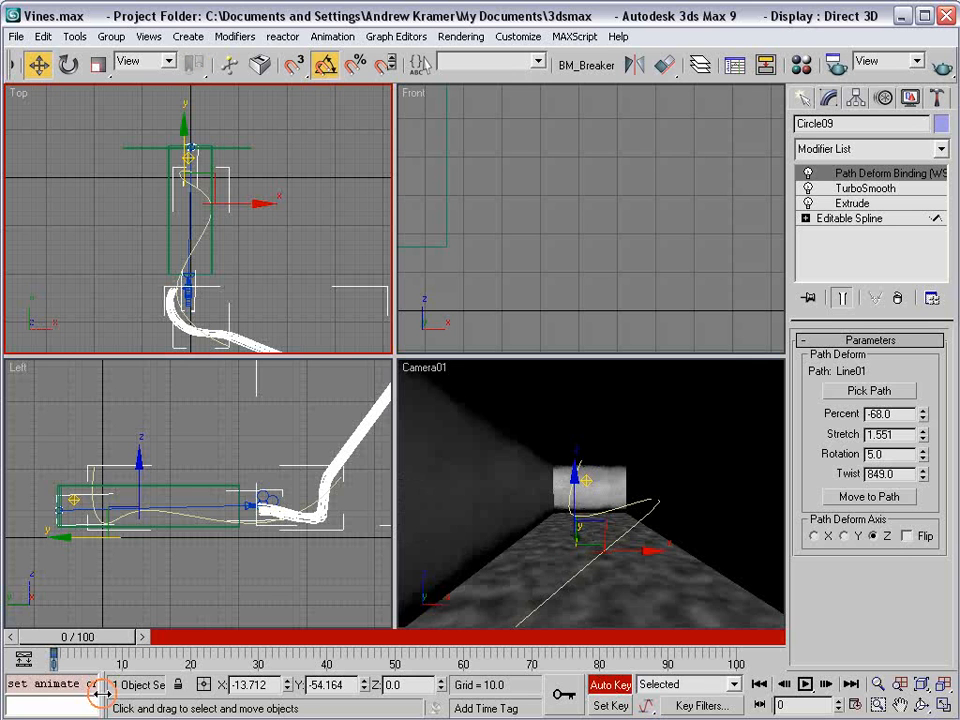
{"action": "left_click_drag", "start_coordinate": [130, 637], "coordinate": [520, 630]}
{"action": "key", "text": "w"}
{"action": "left_click_drag", "start_coordinate": [926, 418], "coordinate": [922, 280]}
{"action": "mouse_move", "coordinate": [525, 636]}
{"action": "left_mouse_down"}
{"action": "mouse_move", "coordinate": [145, 655]}
{"action": "mouse_move", "coordinate": [255, 635]}
{"action": "mouse_move", "coordinate": [519, 621]}
{"action": "left_mouse_up"}
{"action": "key", "text": "w"}
{"action": "left_click", "coordinate": [622, 686]}
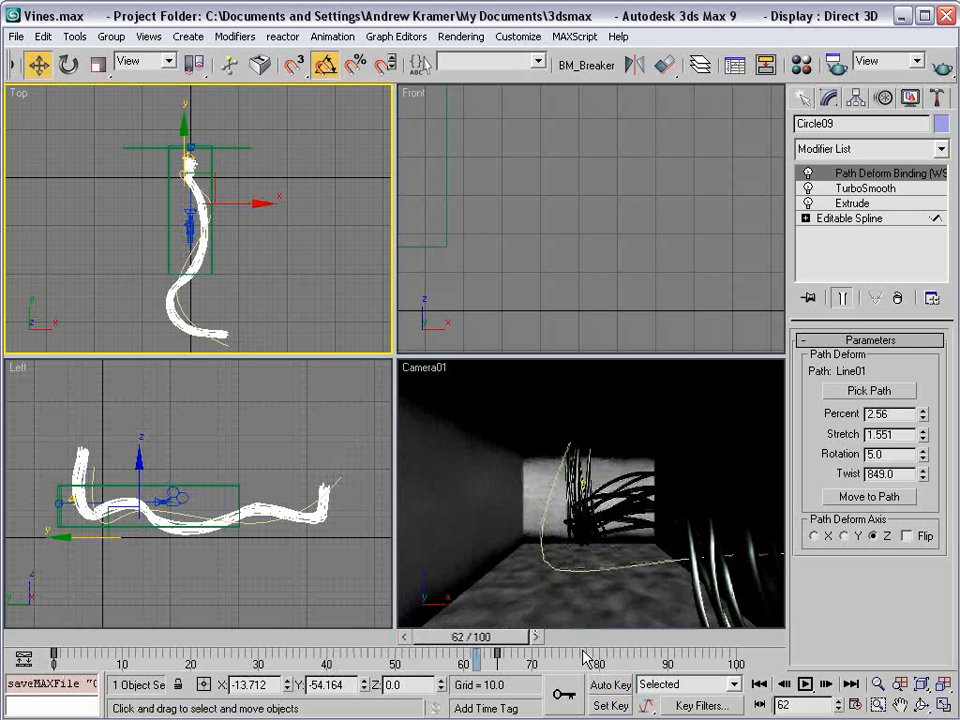
{"action": "left_click_drag", "start_coordinate": [493, 645], "coordinate": [168, 638]}
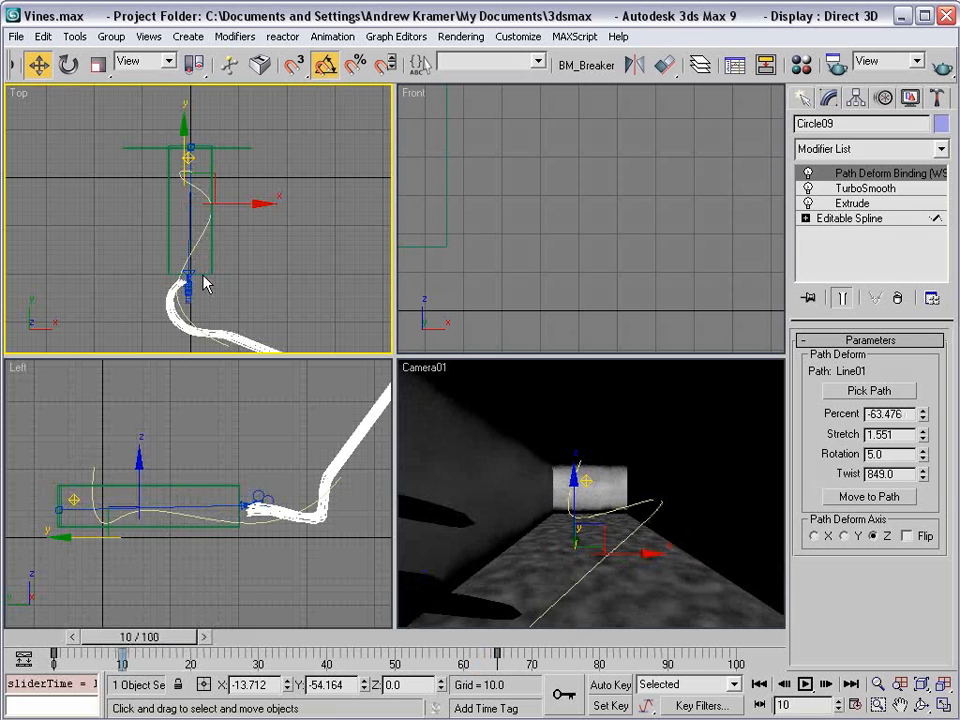
Create an Omni light midway along the corridor in the top view, at about X -4.6, Y -92.3.
{"action": "middle_click_drag", "start_coordinate": [385, 232], "coordinate": [360, 212]}
{"action": "left_click", "coordinate": [806, 98]}
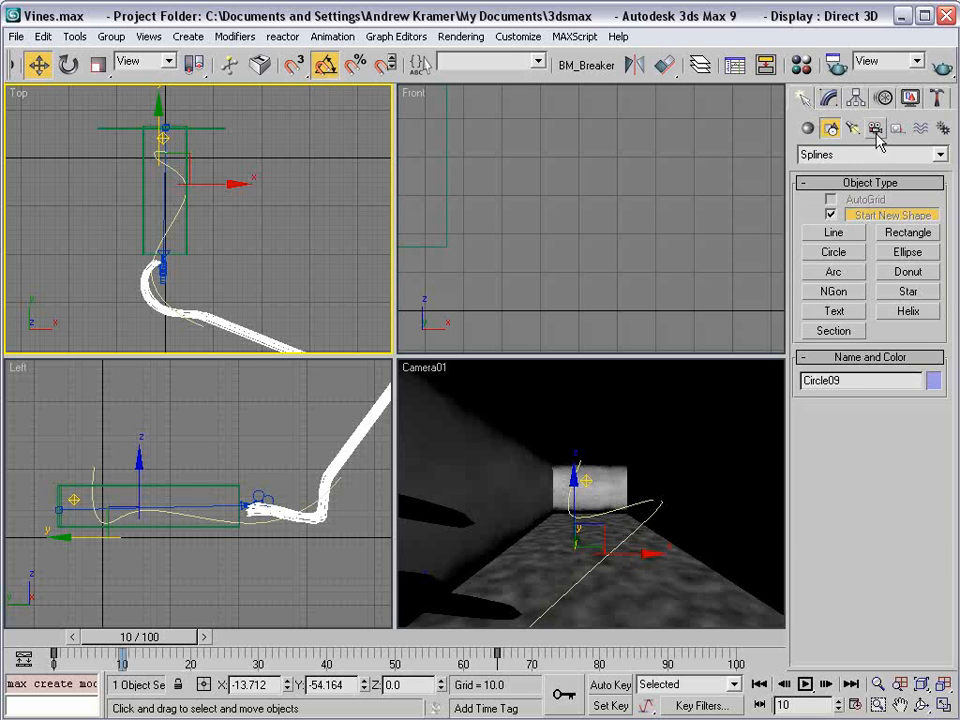
{"action": "left_click", "coordinate": [852, 128]}
{"action": "left_click", "coordinate": [833, 258]}
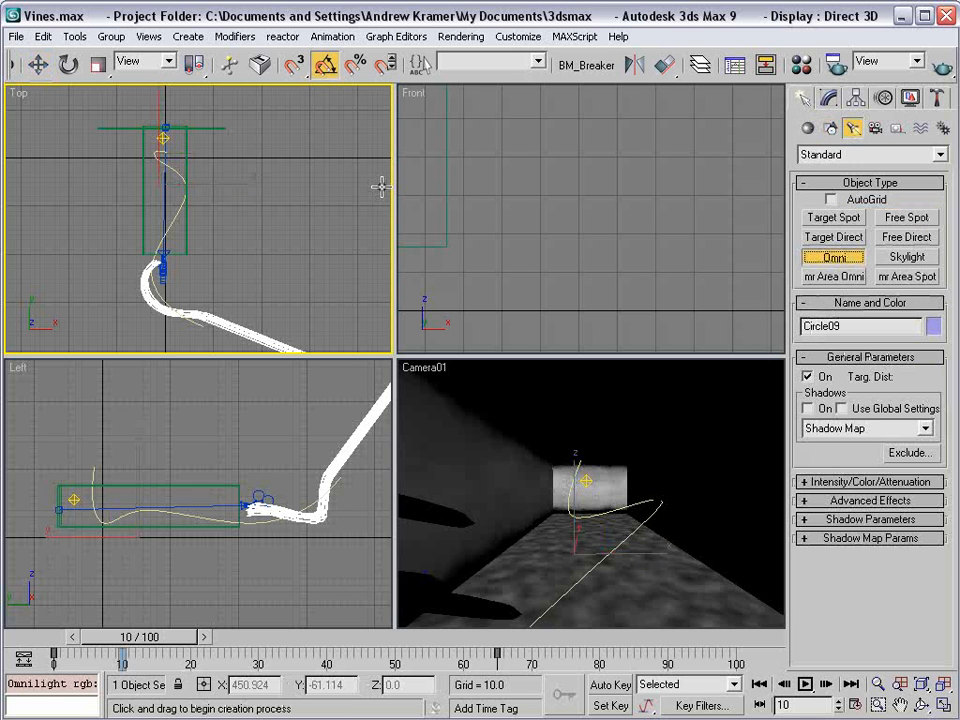
{"action": "left_click", "coordinate": [481, 426]}
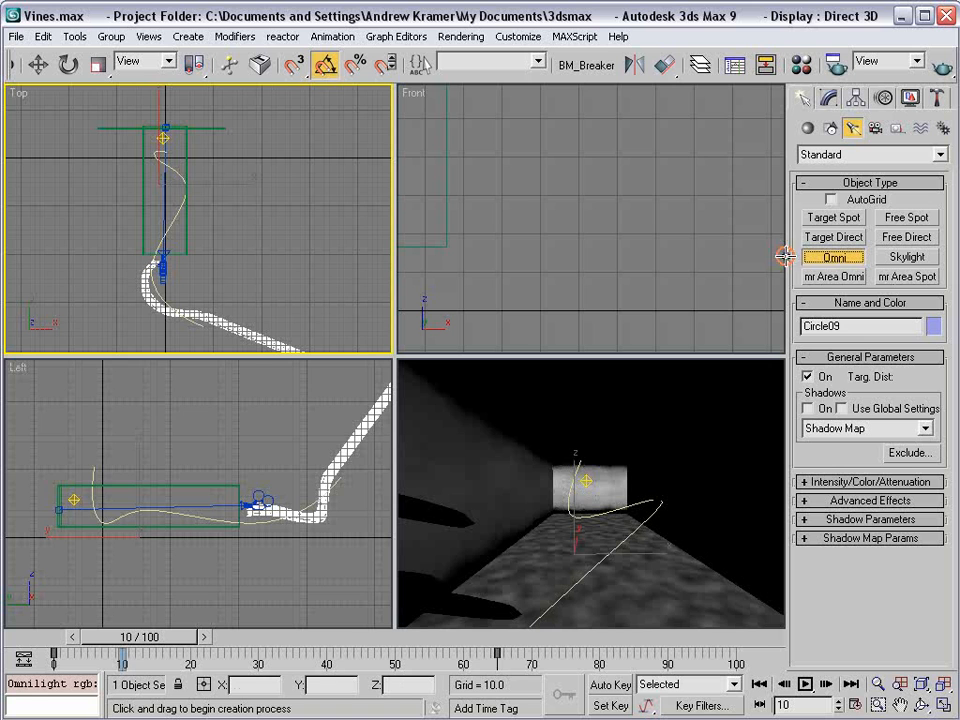
{"action": "left_click", "coordinate": [836, 259]}
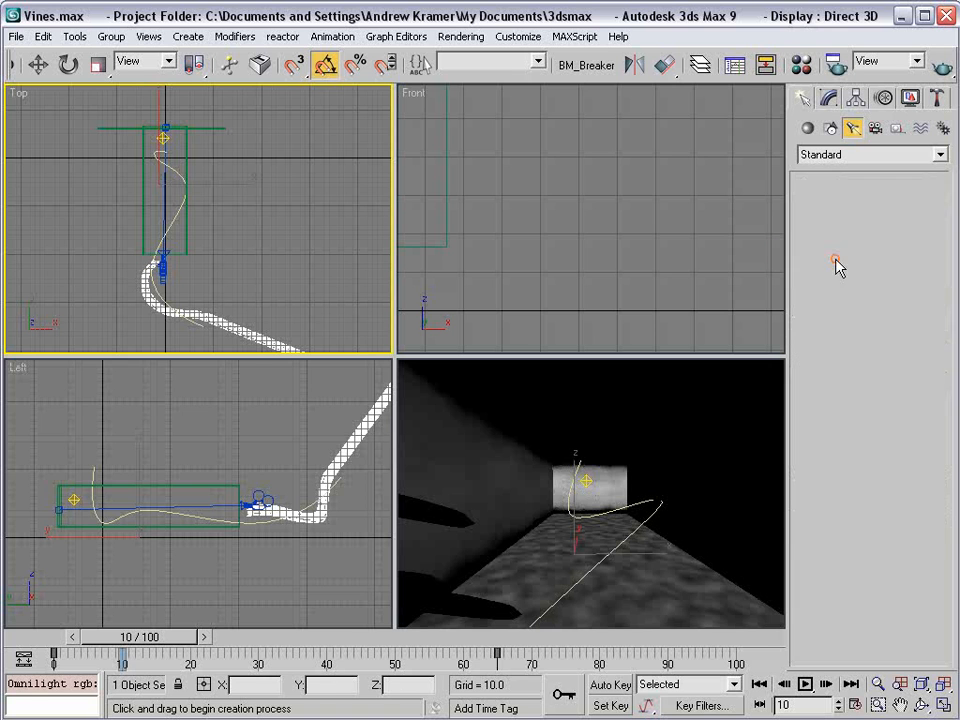
{"action": "left_click_drag", "start_coordinate": [175, 224], "coordinate": [163, 202]}
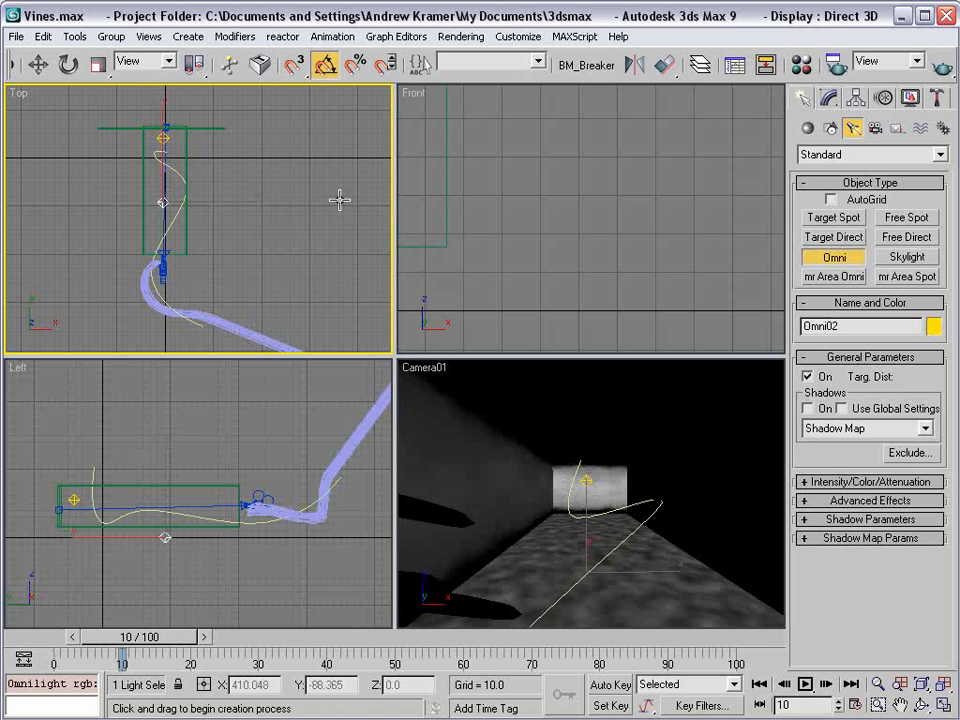
Change the new Omni light's color to yellow, about red 209, green 210, blue 86.
{"action": "left_click", "coordinate": [829, 97]}
{"action": "scroll", "coordinate": [880, 470], "scroll_direction": "up", "scroll_amount": 3}
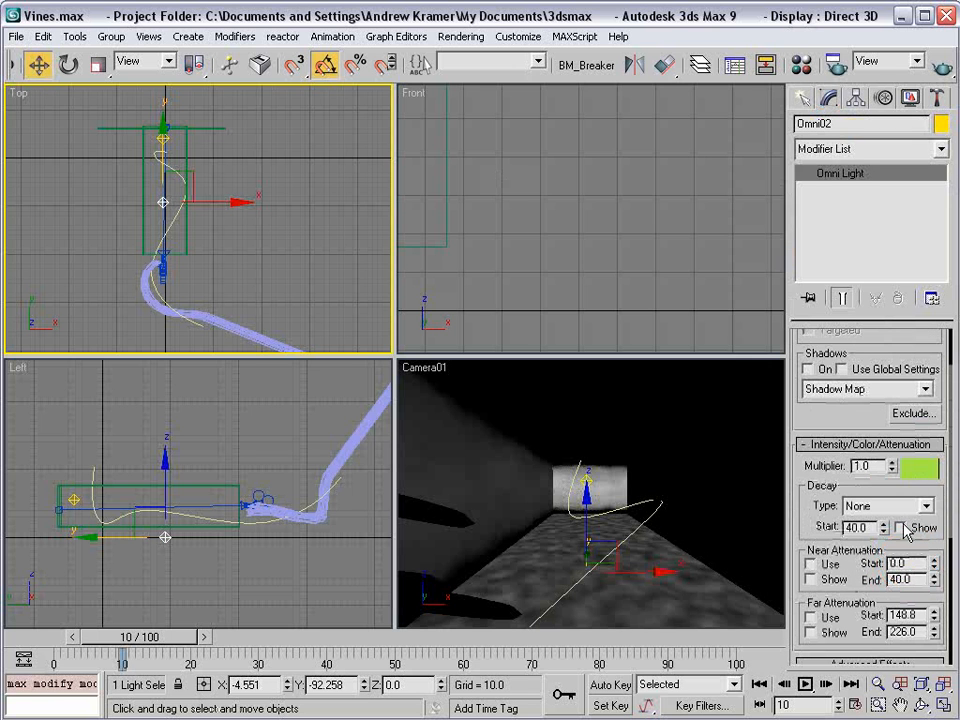
{"action": "left_click", "coordinate": [920, 467]}
{"action": "left_click", "coordinate": [692, 124]}
{"action": "left_click_drag", "start_coordinate": [692, 124], "coordinate": [701, 146]}
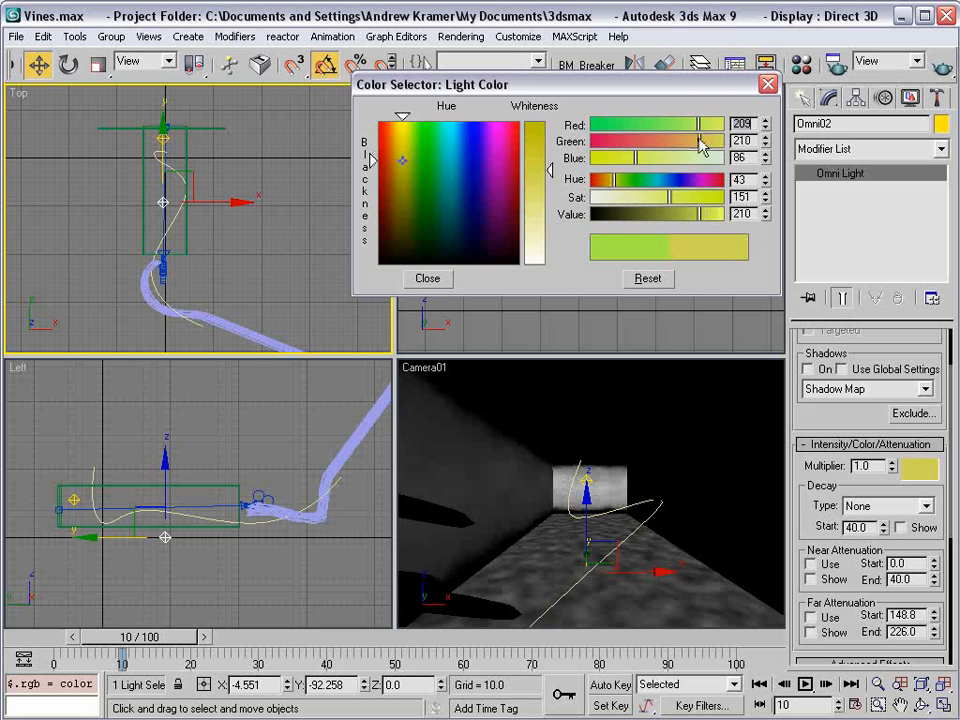
{"action": "left_click", "coordinate": [430, 279]}
Enable far attenuation on the new Omni light, with start about 51.2 and end about 88.3.
{"action": "left_click_drag", "start_coordinate": [820, 494], "coordinate": [820, 452]}
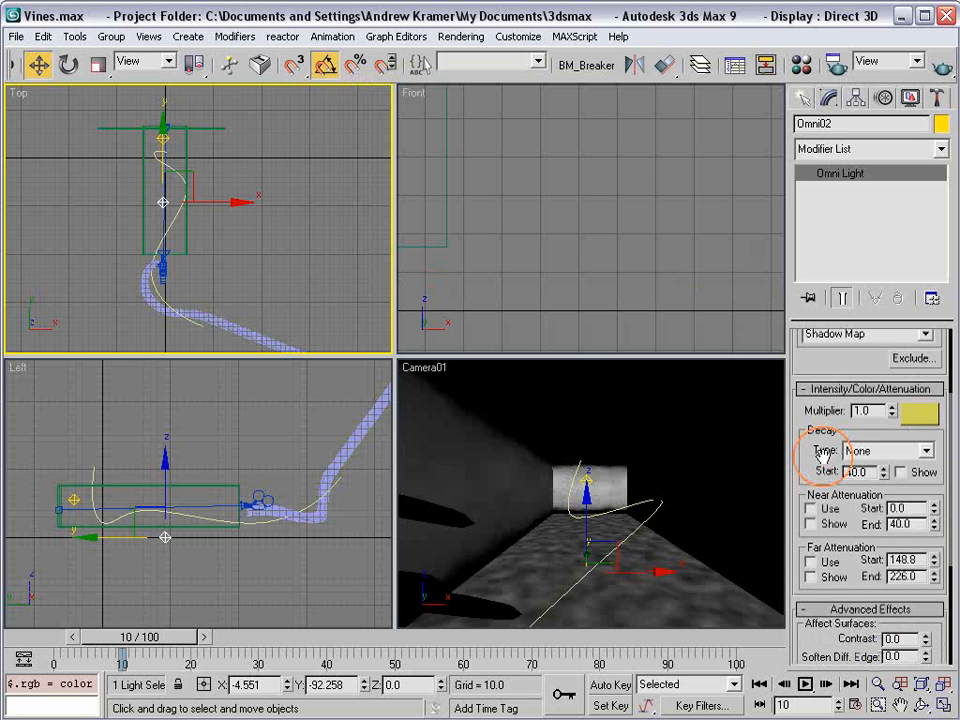
{"action": "left_click", "coordinate": [811, 562]}
{"action": "left_click_drag", "start_coordinate": [840, 529], "coordinate": [842, 514]}
{"action": "left_click_drag", "start_coordinate": [933, 543], "coordinate": [942, 597]}
{"action": "left_click_drag", "start_coordinate": [933, 543], "coordinate": [933, 558]}
{"action": "left_click_drag", "start_coordinate": [933, 561], "coordinate": [936, 593]}
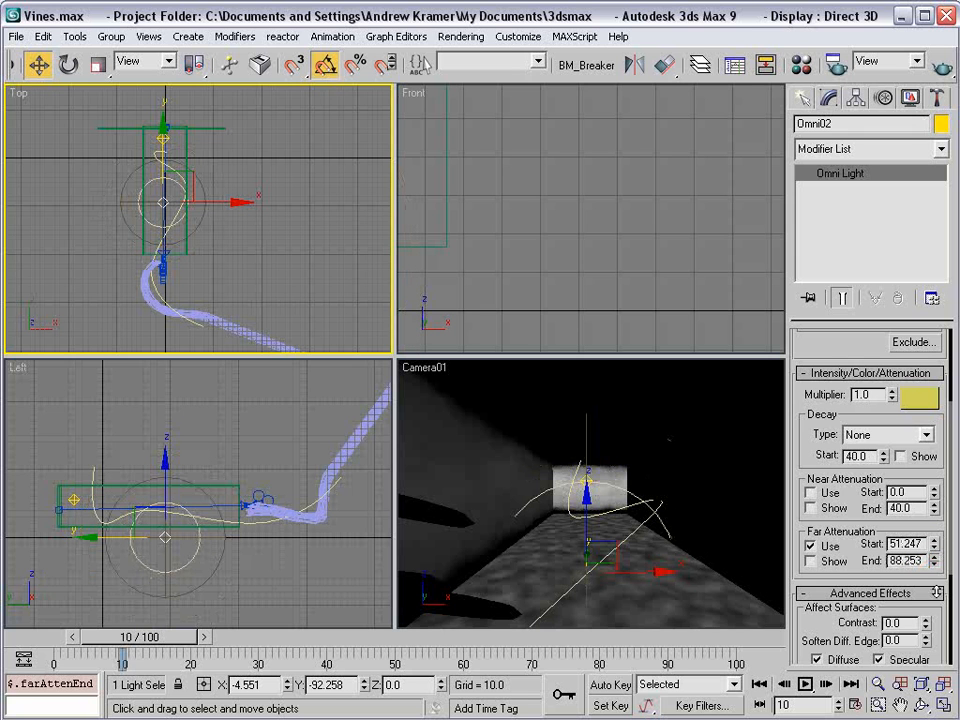
Move the yellow light toward the corridor entrance in the top view, to about Y -150.8, and test-render the camera view.
{"action": "scroll", "coordinate": [167, 229], "scroll_direction": "up", "scroll_amount": 3}
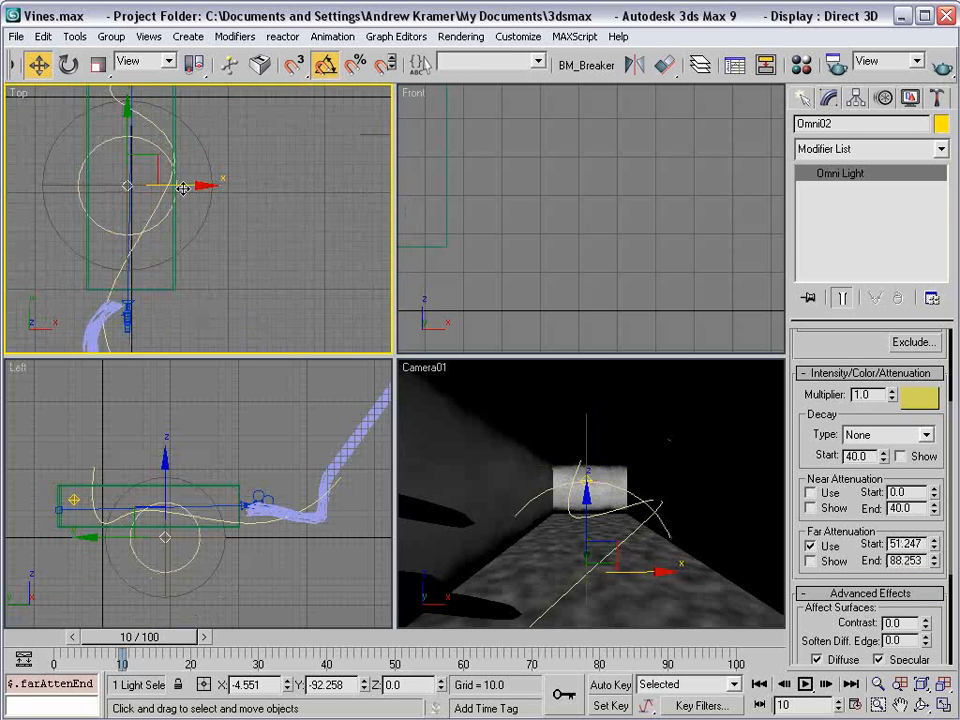
{"action": "left_click_drag", "start_coordinate": [183, 188], "coordinate": [183, 244]}
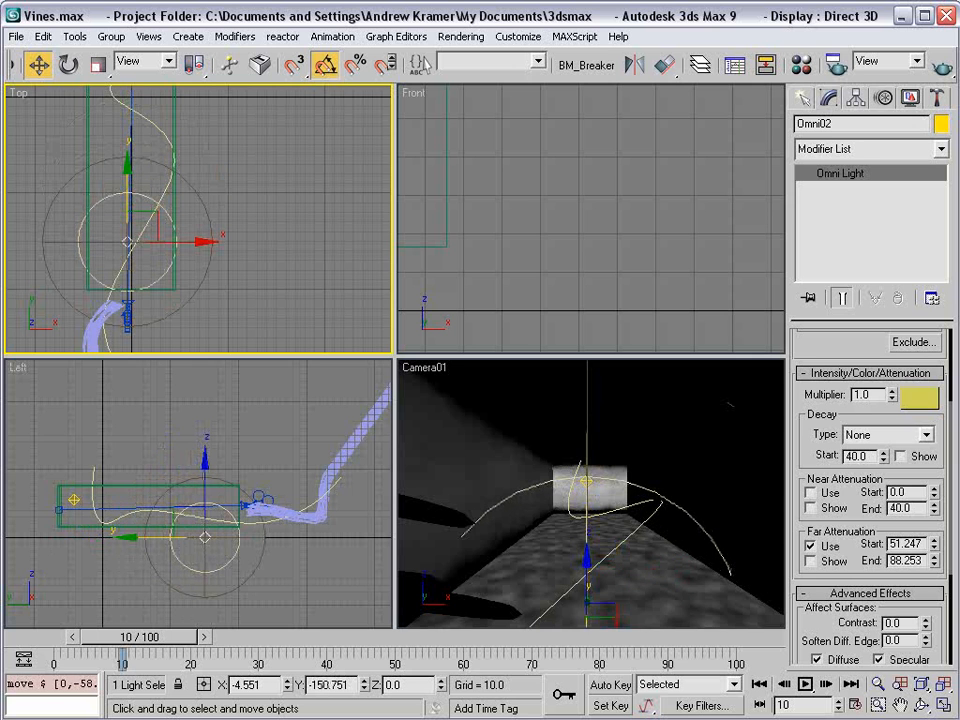
{"action": "right_click", "coordinate": [647, 437]}
{"action": "key", "text": "shift+q"}
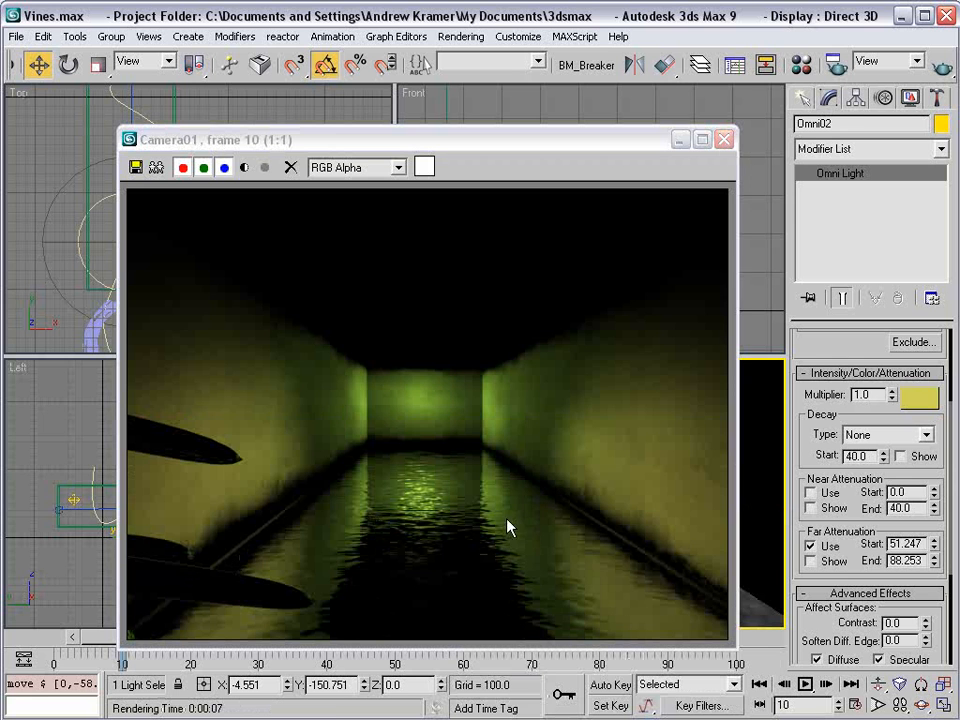
{"action": "left_click", "coordinate": [724, 139]}
Select the corridor's floor box in the camera view and raise it slightly, to about Z 18.3.
{"action": "right_click", "coordinate": [744, 199]}
{"action": "left_click", "coordinate": [752, 208]}
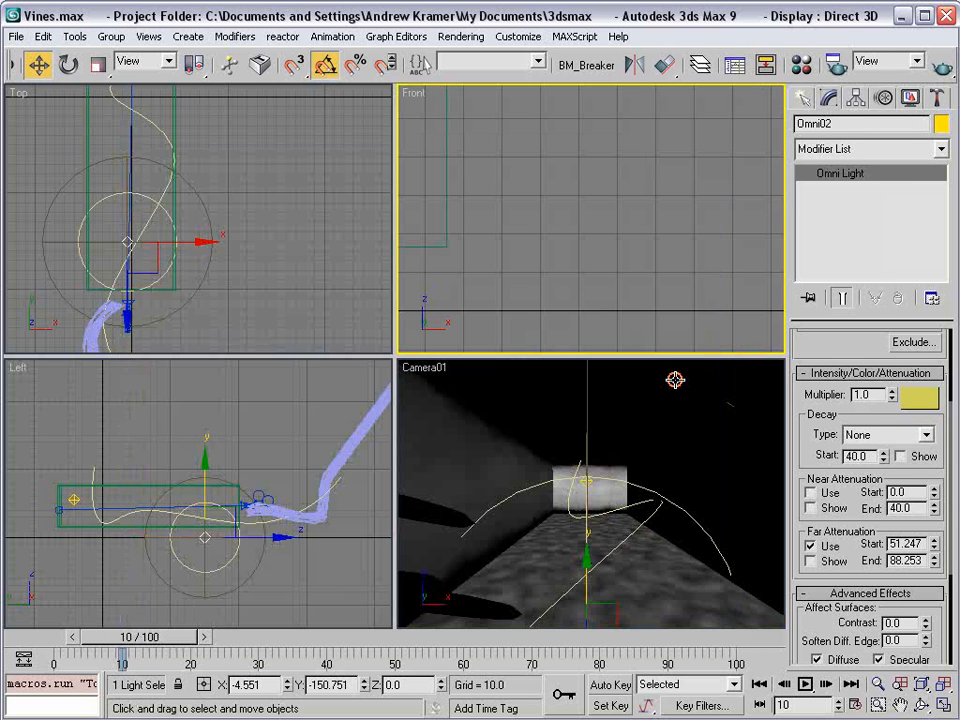
{"action": "left_click", "coordinate": [643, 585]}
{"action": "left_click_drag", "start_coordinate": [591, 480], "coordinate": [595, 472]}
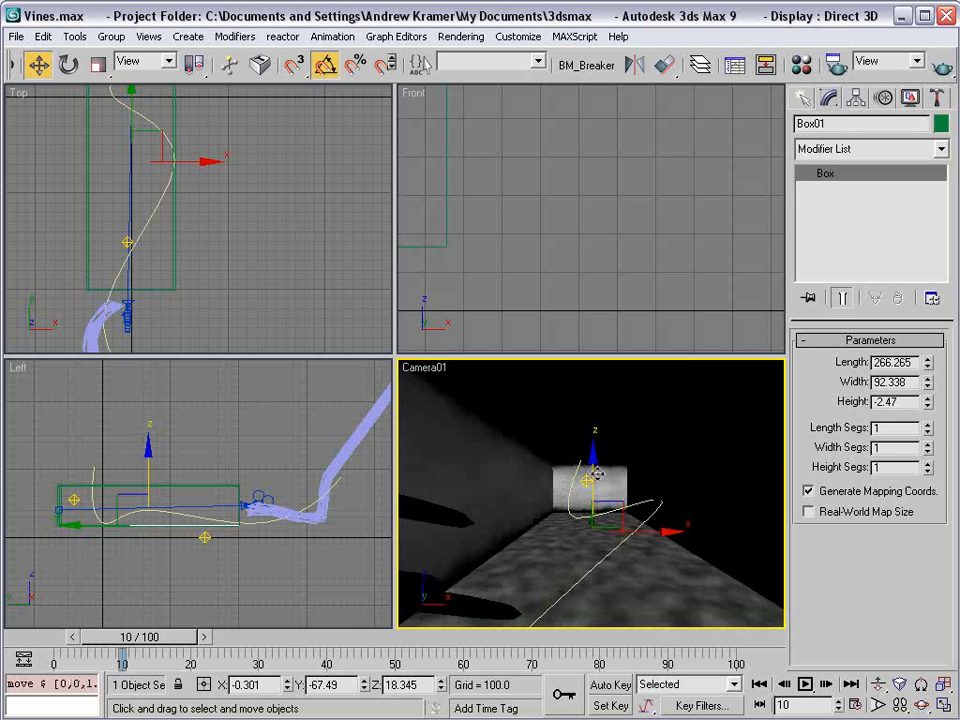
Set the reflection amount of the 02 - Default material to 80 and re-render the camera view.
{"action": "key", "text": "m"}
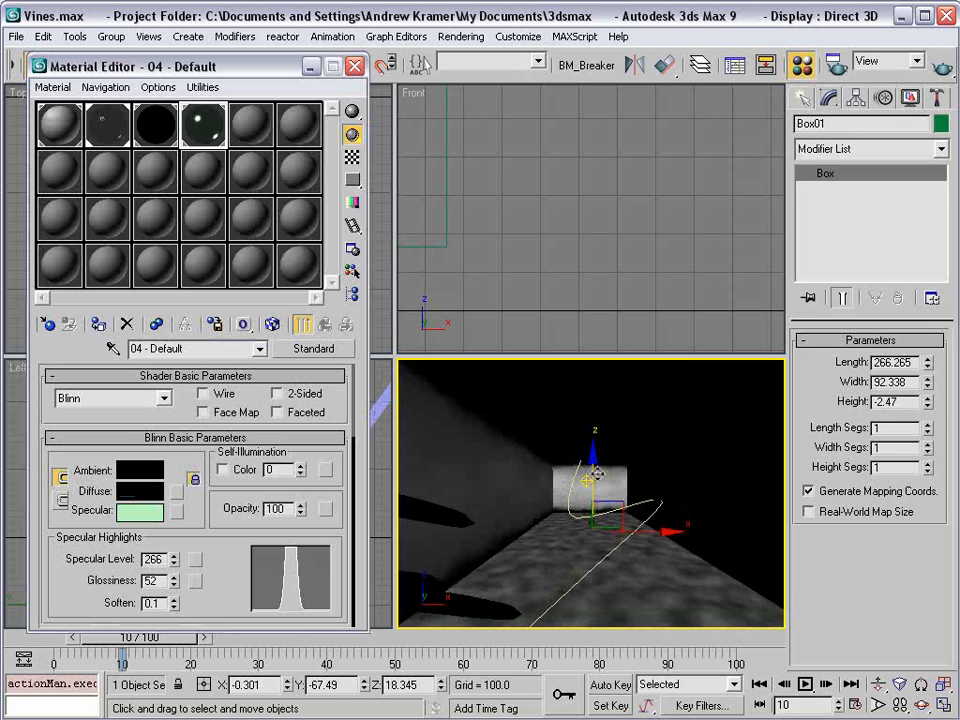
{"action": "left_click", "coordinate": [100, 127]}
{"action": "type", "text": "80"}
{"action": "key", "text": "Return"}
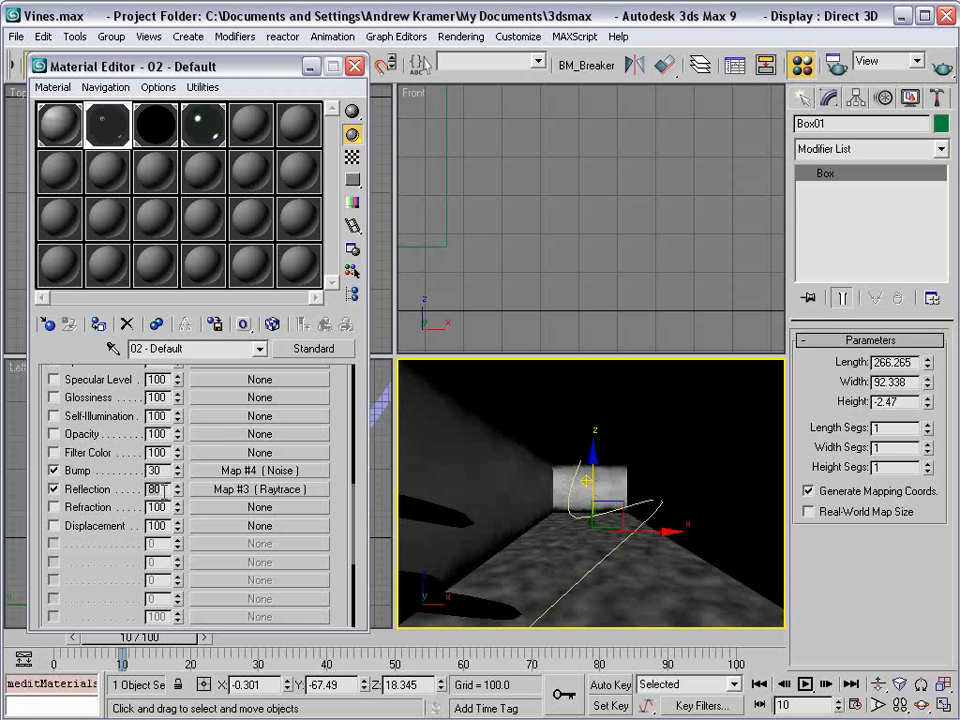
{"action": "left_click", "coordinate": [311, 67]}
{"action": "left_click", "coordinate": [949, 70]}
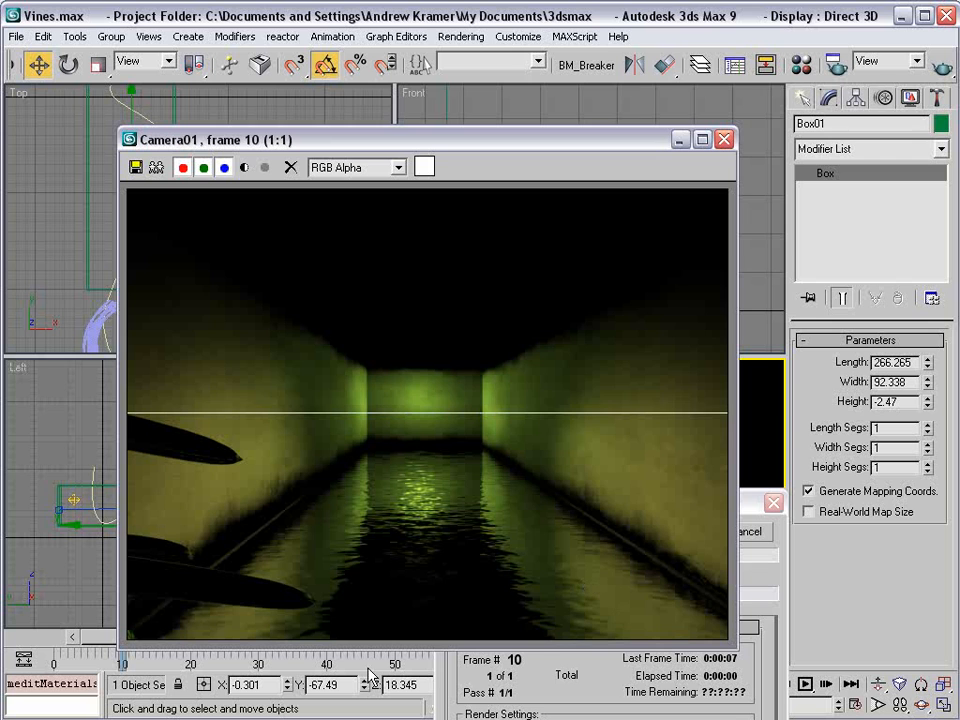
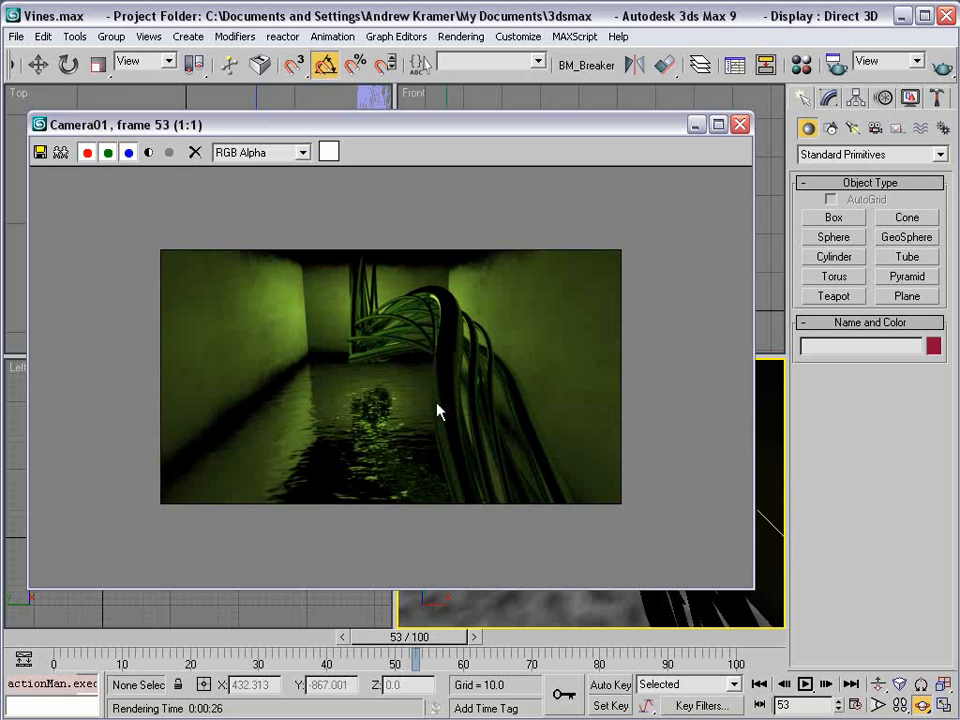
Add a Z Depth render element in the render scene settings.
{"action": "key", "text": "F10"}
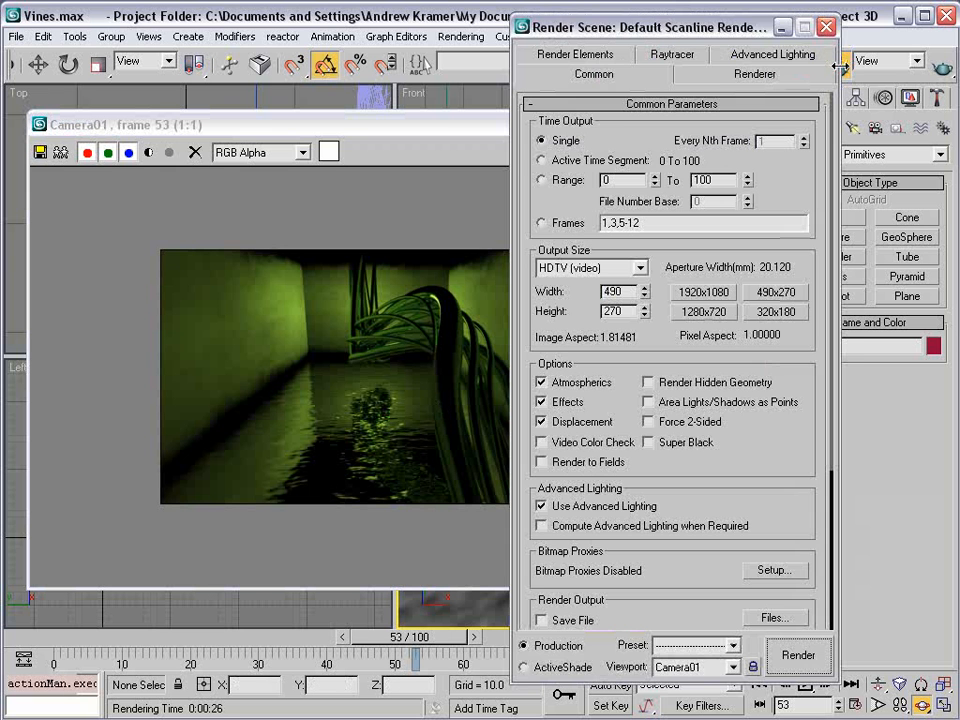
{"action": "mouse_move", "coordinate": [641, 40]}
{"action": "left_mouse_down"}
{"action": "mouse_move", "coordinate": [600, 39]}
{"action": "mouse_move", "coordinate": [626, 37]}
{"action": "left_mouse_up"}
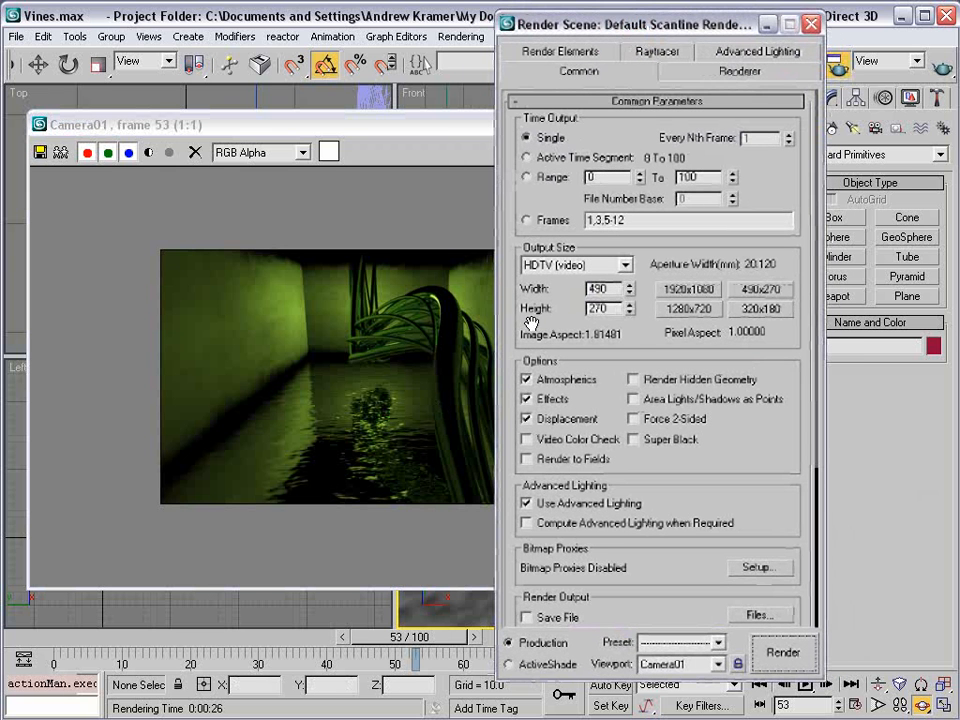
{"action": "left_click_drag", "start_coordinate": [734, 459], "coordinate": [754, 499]}
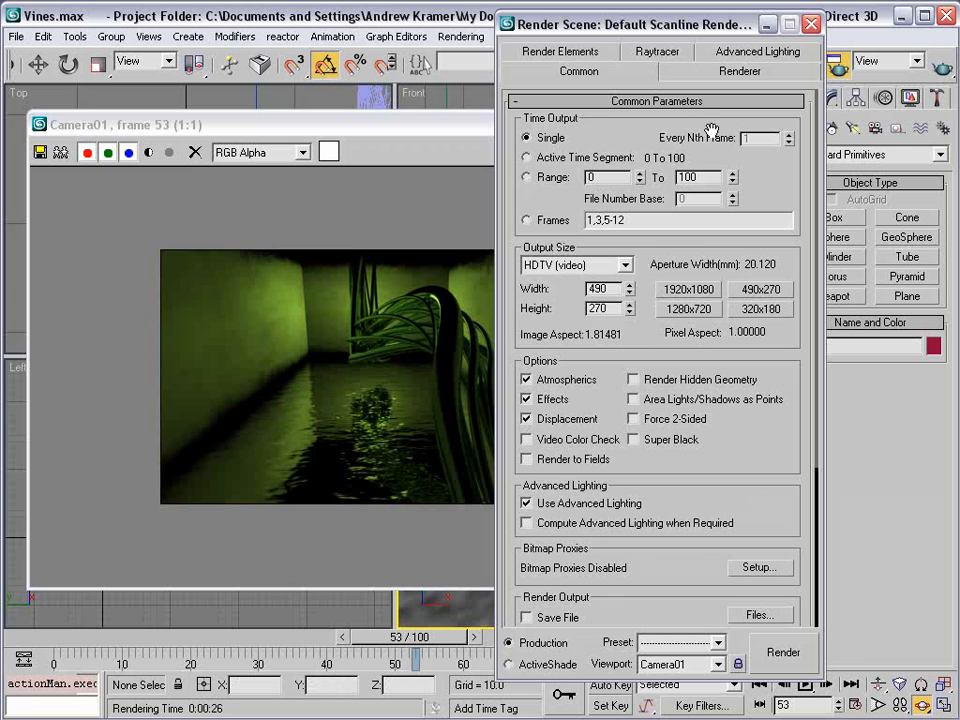
{"action": "left_click", "coordinate": [574, 52]}
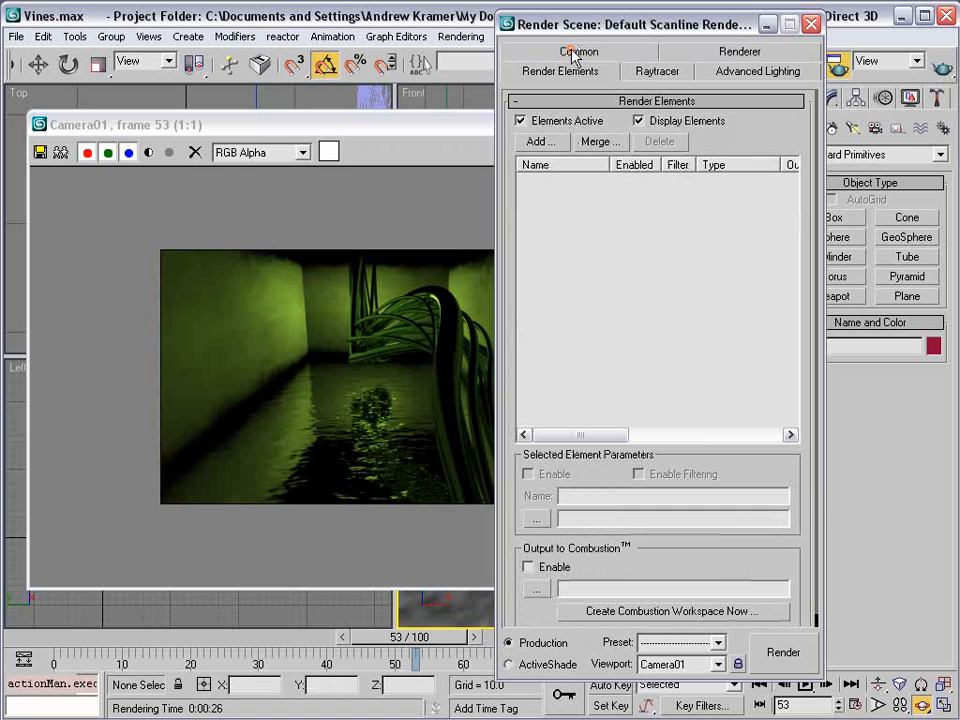
{"action": "left_click", "coordinate": [540, 142]}
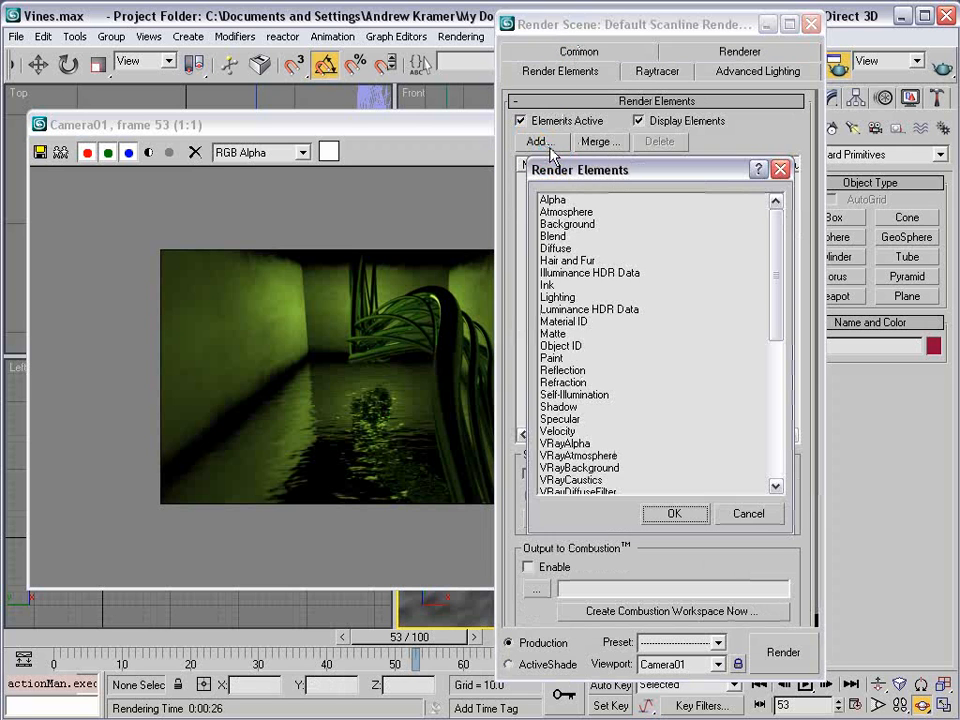
{"action": "left_click_drag", "start_coordinate": [776, 253], "coordinate": [786, 420]}
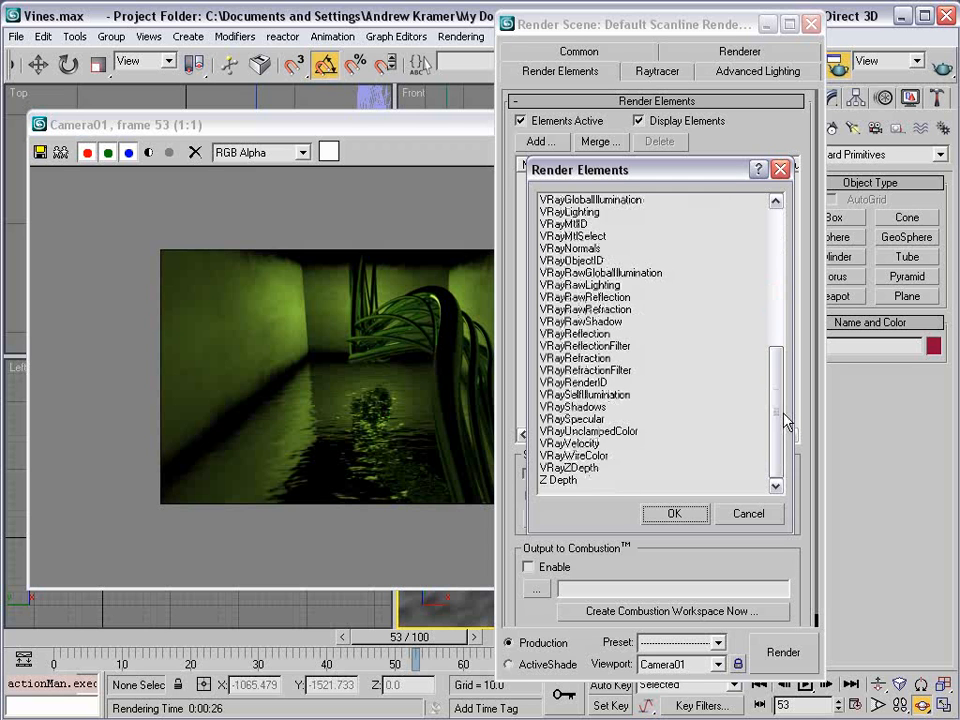
{"action": "left_click", "coordinate": [562, 480]}
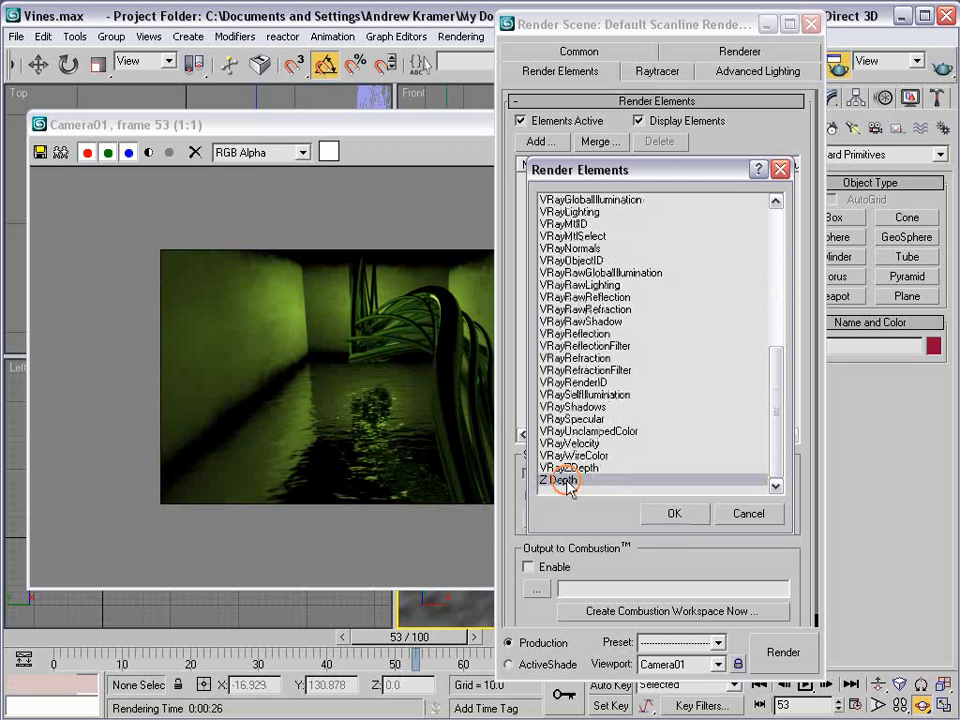
{"action": "left_click", "coordinate": [672, 513]}
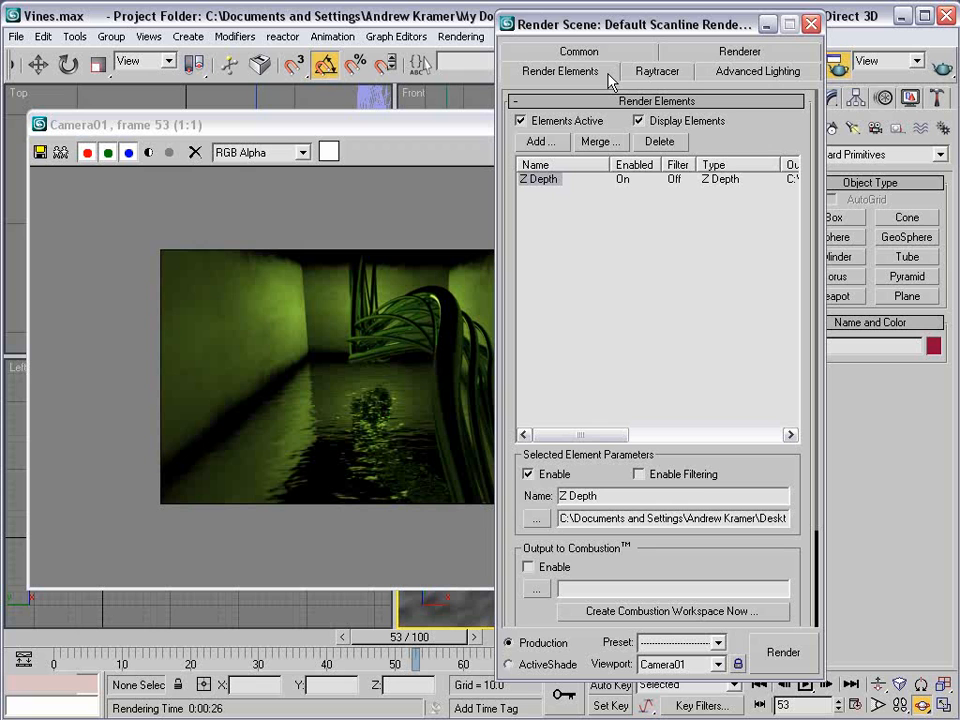
Render frame 53 with the Z Depth element and move the depth image clear of the render settings.
{"action": "left_click_drag", "start_coordinate": [746, 446], "coordinate": [745, 349]}
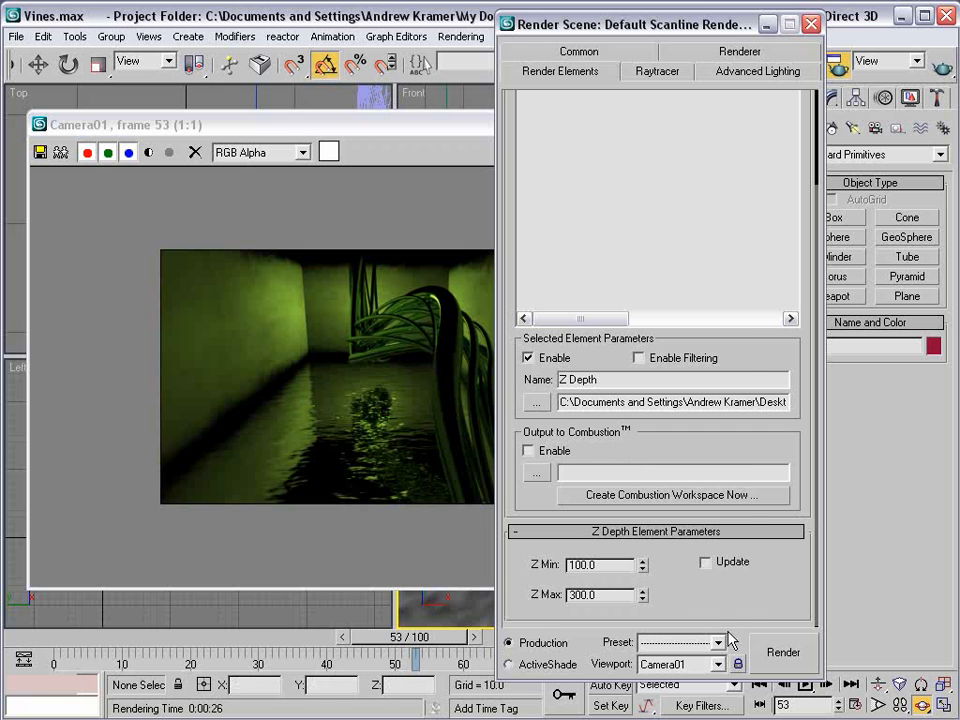
{"action": "left_click", "coordinate": [782, 652]}
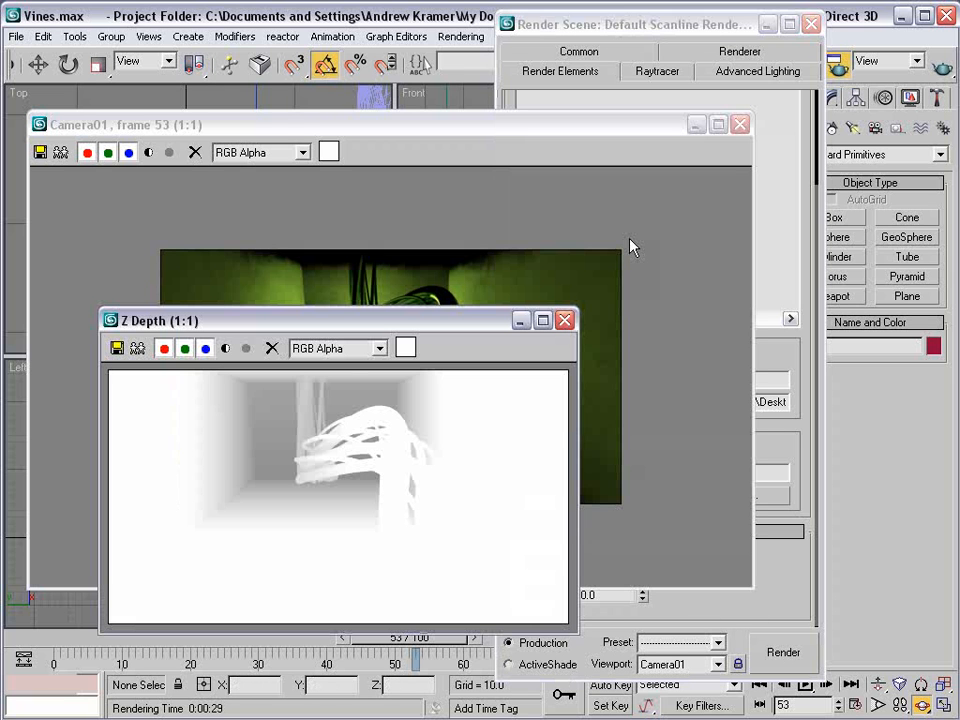
{"action": "left_click_drag", "start_coordinate": [383, 318], "coordinate": [497, 397]}
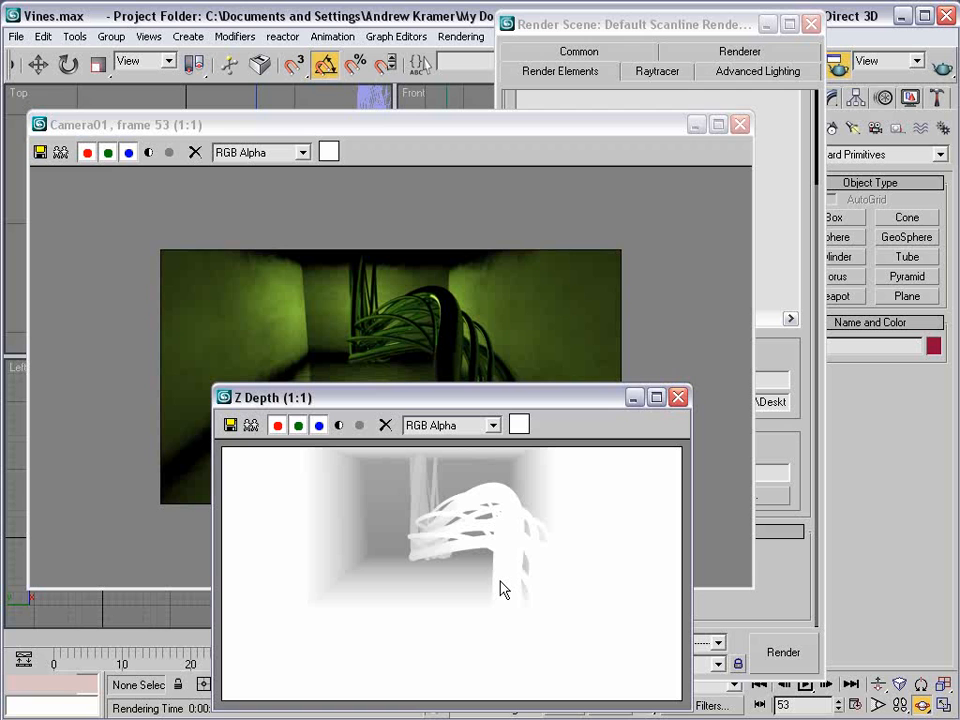
{"action": "left_click", "coordinate": [404, 395]}
{"action": "left_click", "coordinate": [648, 24]}
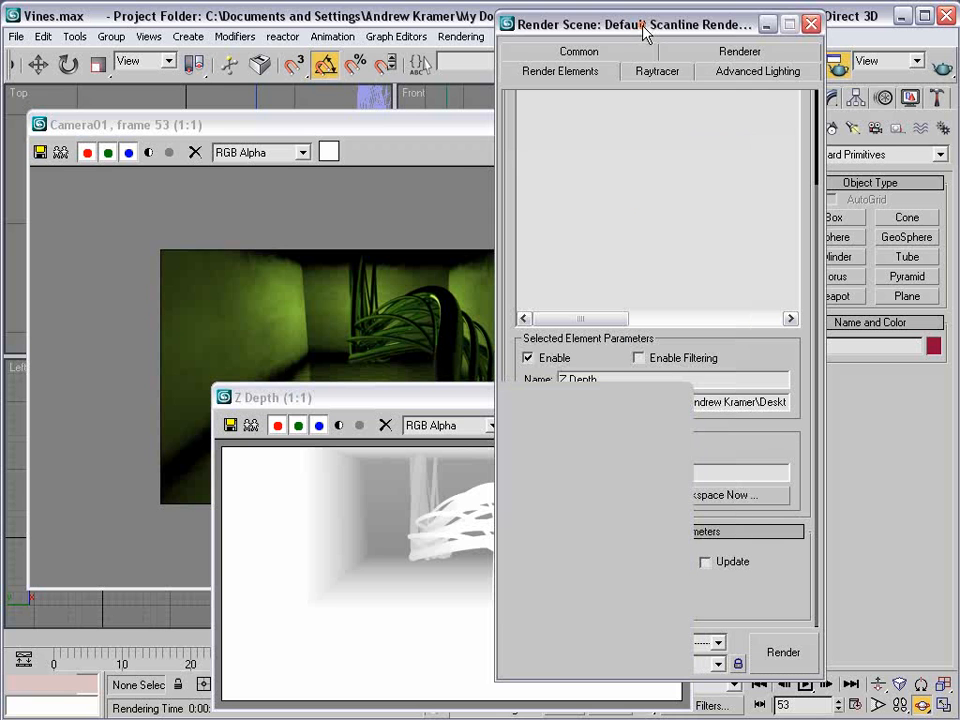
{"action": "left_click_drag", "start_coordinate": [488, 398], "coordinate": [271, 389]}
{"action": "left_click", "coordinate": [522, 592]}
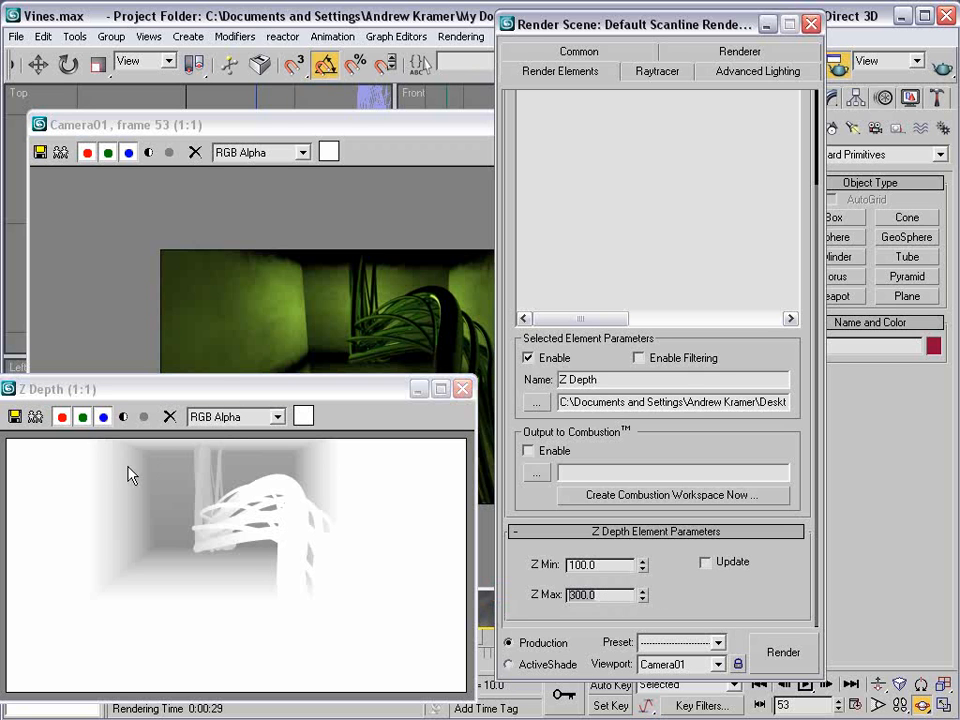
Set the Z Depth element's Z Max to 225 and Z Min to 25, and render the frame again.
{"action": "left_click_drag", "start_coordinate": [609, 597], "coordinate": [485, 595]}
{"action": "type", "text": "225"}
{"action": "key", "text": "Tab"}
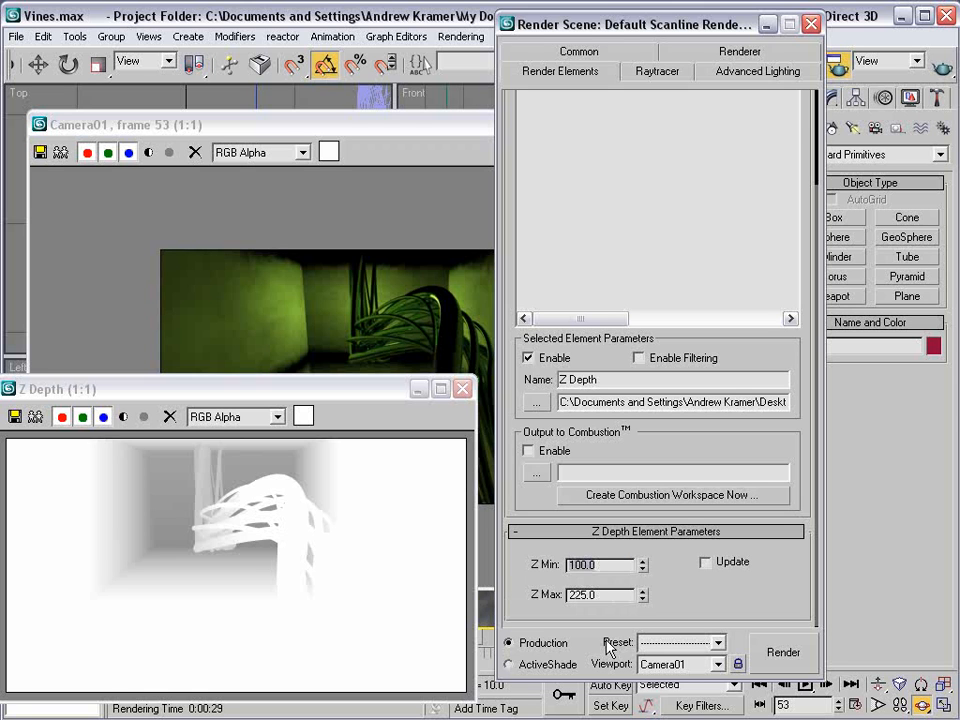
{"action": "type", "text": "25"}
{"action": "left_click", "coordinate": [783, 655]}
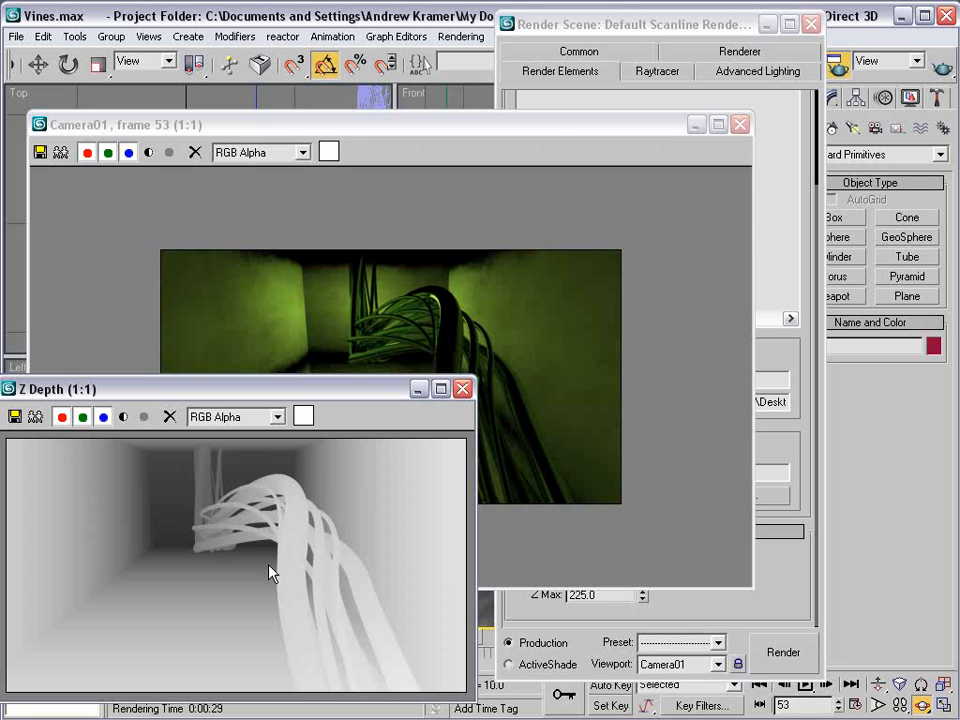
Turn off the Atmospherics, Effects and Displacement options in the common render parameters.
{"action": "left_click", "coordinate": [592, 58]}
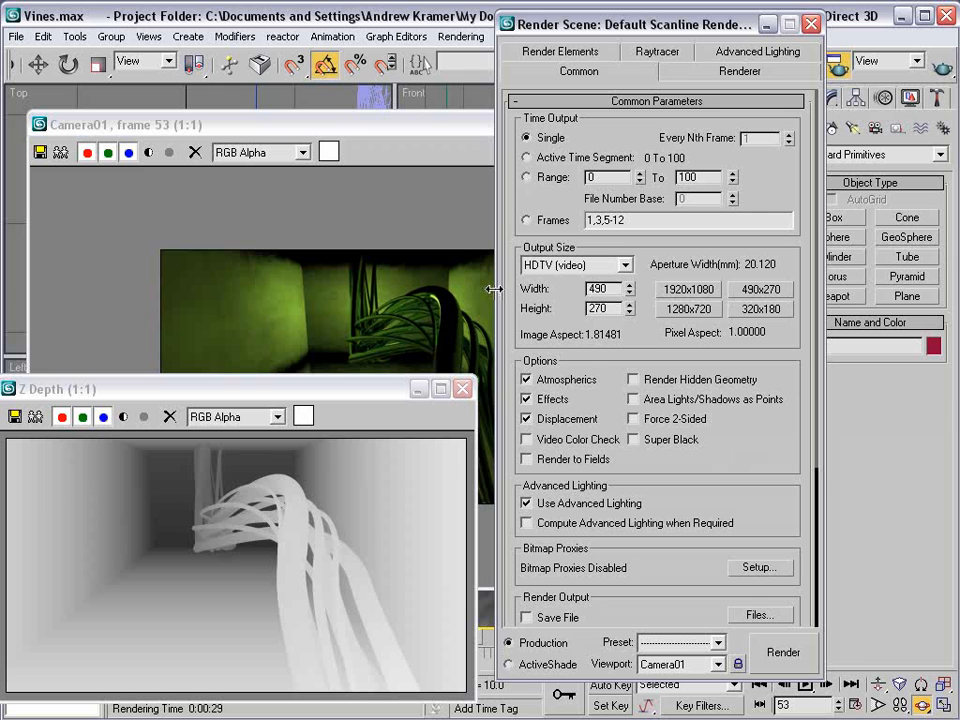
{"action": "left_click", "coordinate": [526, 380]}
{"action": "left_click", "coordinate": [526, 399]}
{"action": "left_click", "coordinate": [526, 419]}
Disable Mapping, Shadows, Auto-Reflect/Refract and Mirrors, and Antialiasing for the scanline renderer, and render frame 53.
{"action": "left_click", "coordinate": [742, 72]}
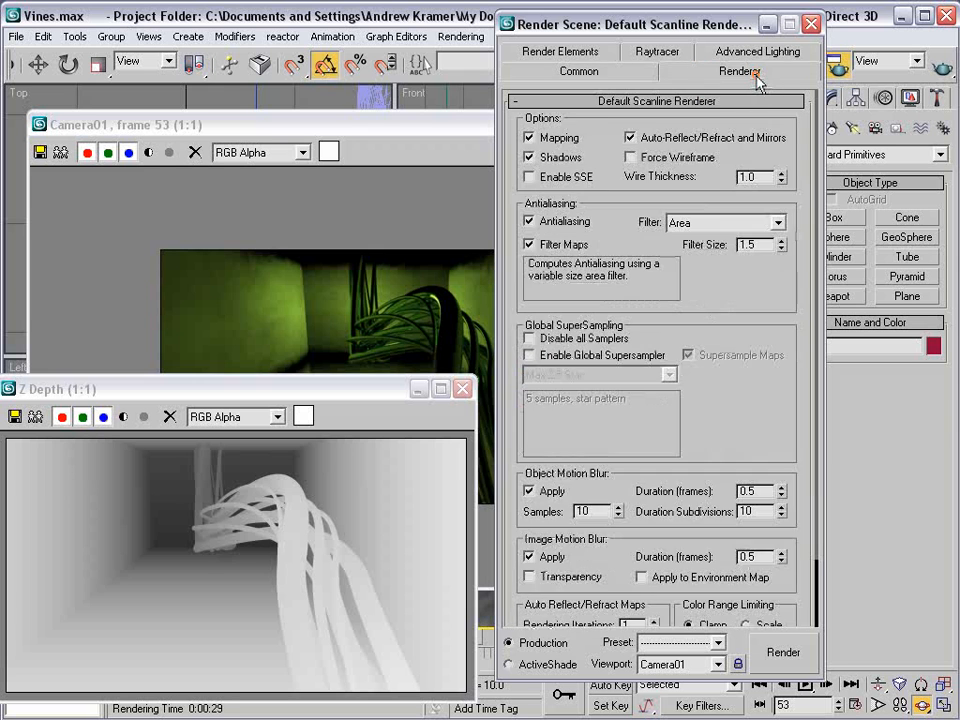
{"action": "left_click", "coordinate": [554, 142]}
{"action": "left_click", "coordinate": [630, 137]}
{"action": "left_click", "coordinate": [531, 221]}
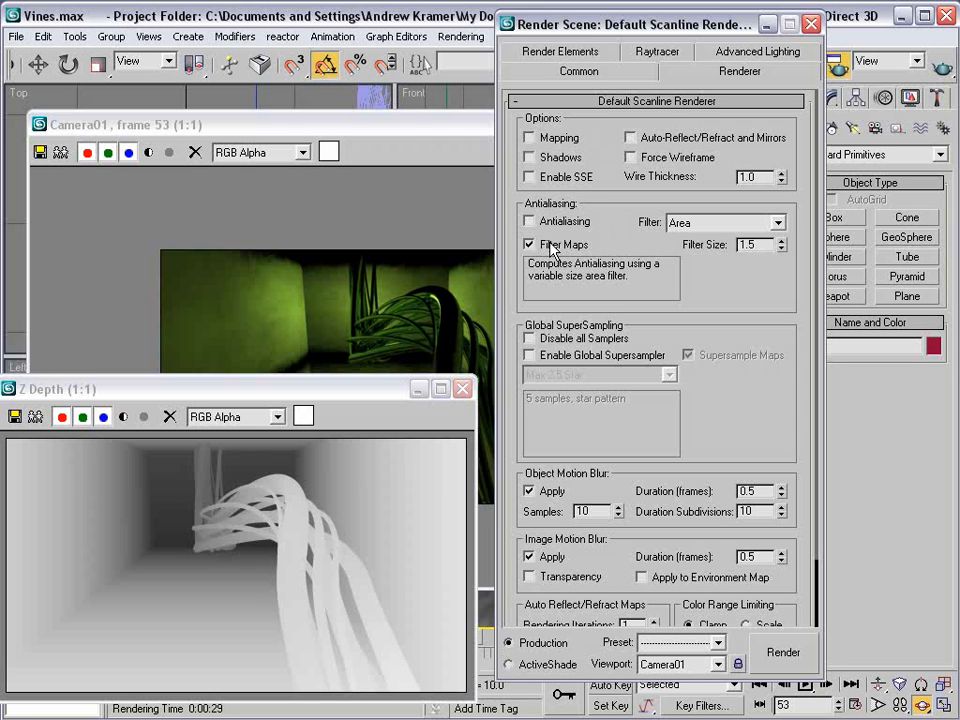
{"action": "left_click", "coordinate": [783, 652]}
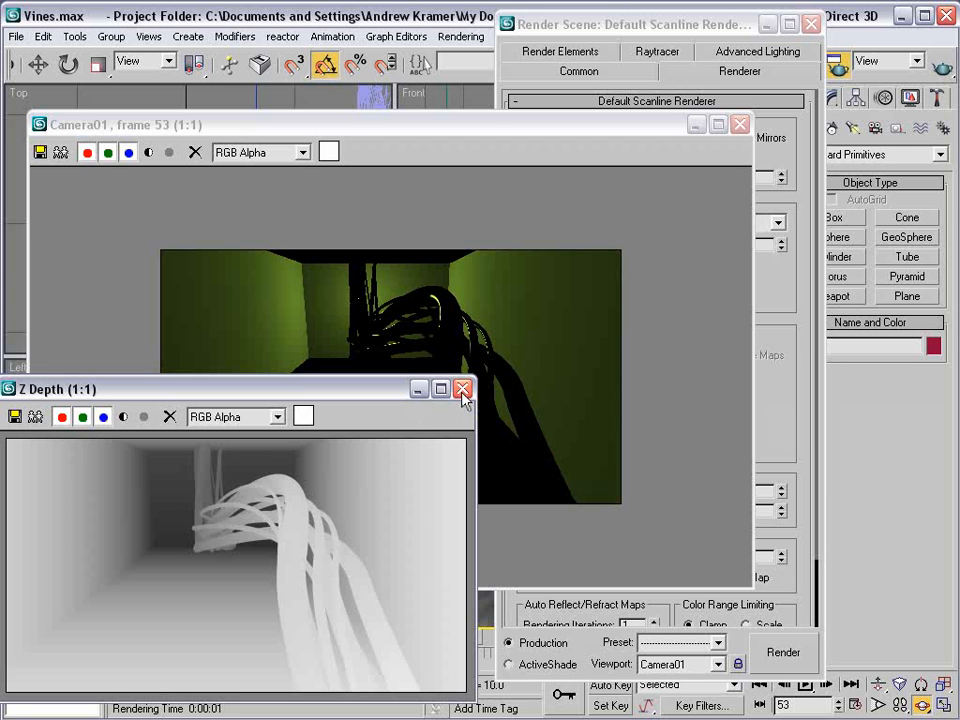
Re-enable Auto-Reflect/Refract and Mirrors, Mapping, Shadows and Antialiasing for the scanline renderer.
{"action": "left_click", "coordinate": [600, 26]}
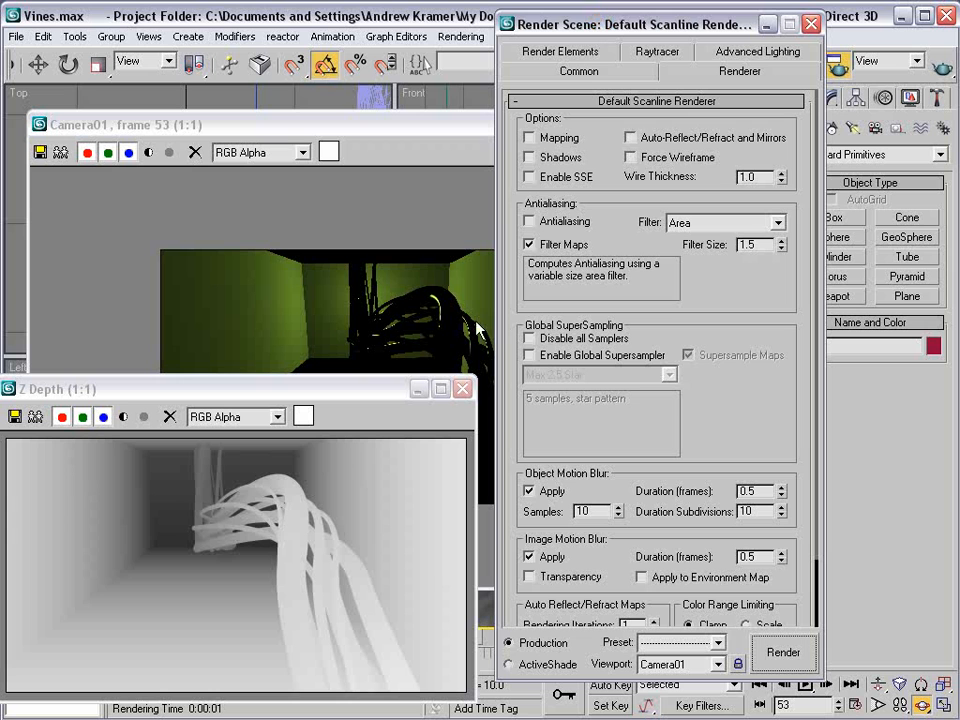
{"action": "left_click", "coordinate": [630, 137]}
{"action": "left_click", "coordinate": [542, 137]}
{"action": "left_click", "coordinate": [540, 156]}
{"action": "left_click", "coordinate": [531, 221]}
Turn Atmospherics and Effects back on in the common render parameters, leaving Render Hidden Geometry off.
{"action": "left_click", "coordinate": [604, 71]}
{"action": "left_click", "coordinate": [526, 379]}
{"action": "left_click", "coordinate": [526, 398]}
{"action": "left_click", "coordinate": [632, 379]}
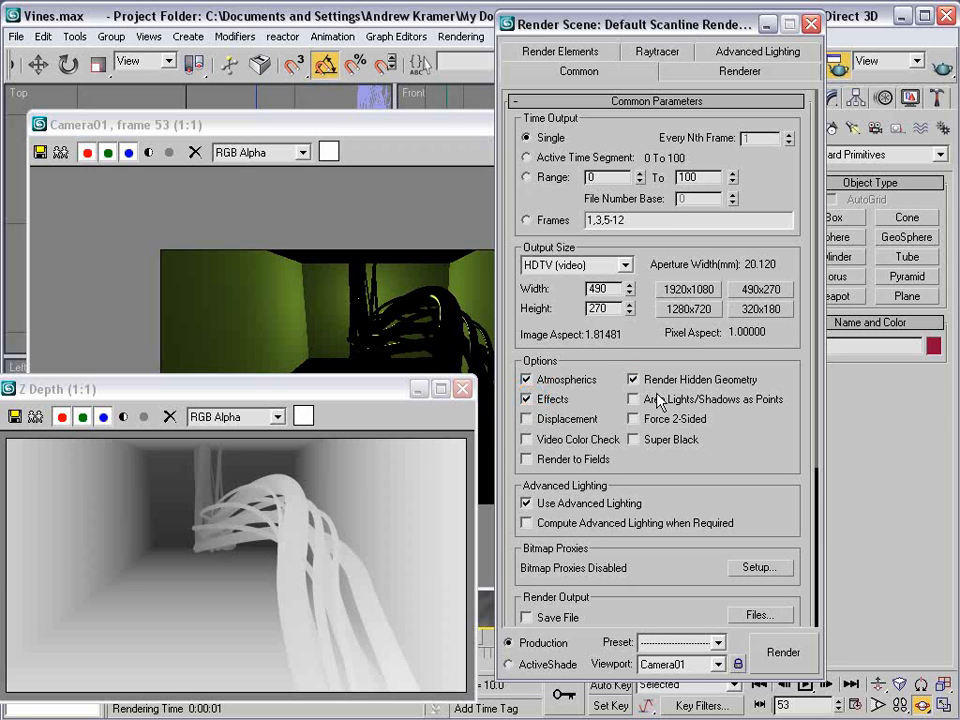
{"action": "left_click", "coordinate": [632, 379]}
Set the render time output to the range 0 to 100 and save the frames as the PNG file 3d vines.png in the Output folder.
{"action": "left_click", "coordinate": [525, 178]}
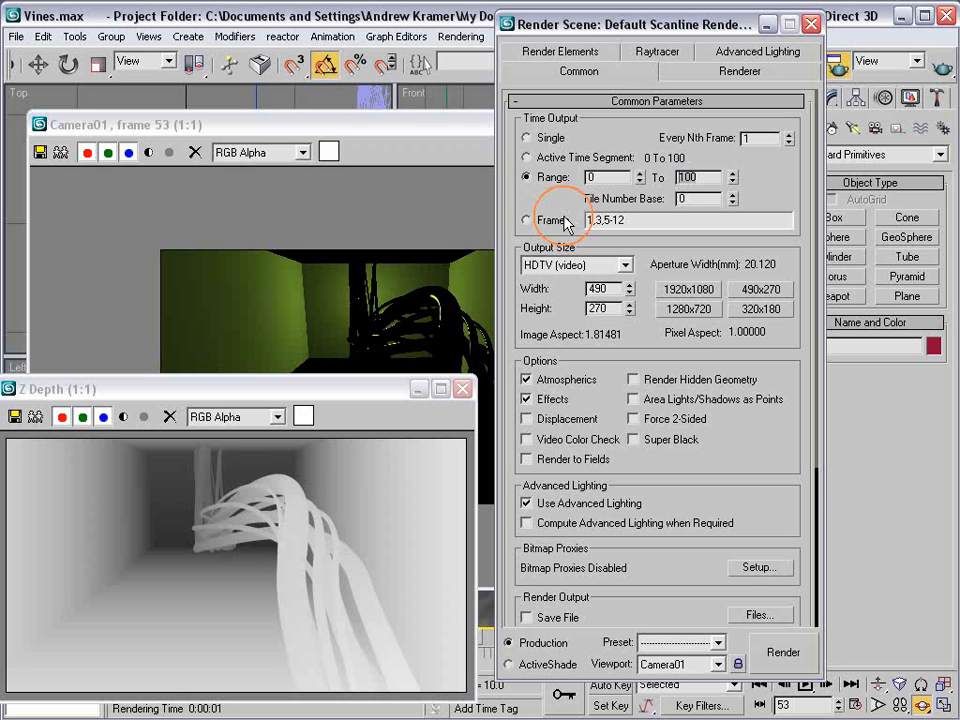
{"action": "left_click_drag", "start_coordinate": [784, 462], "coordinate": [781, 370]}
{"action": "left_click", "coordinate": [526, 507]}
{"action": "left_click", "coordinate": [776, 505]}
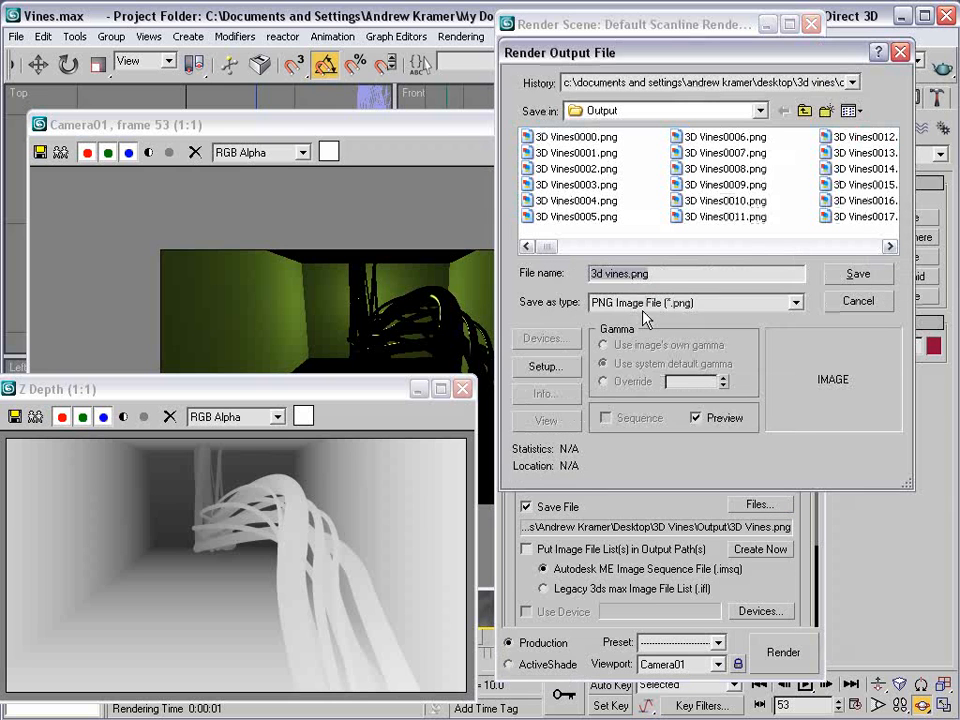
{"action": "left_click", "coordinate": [680, 302]}
{"action": "left_click", "coordinate": [624, 333]}
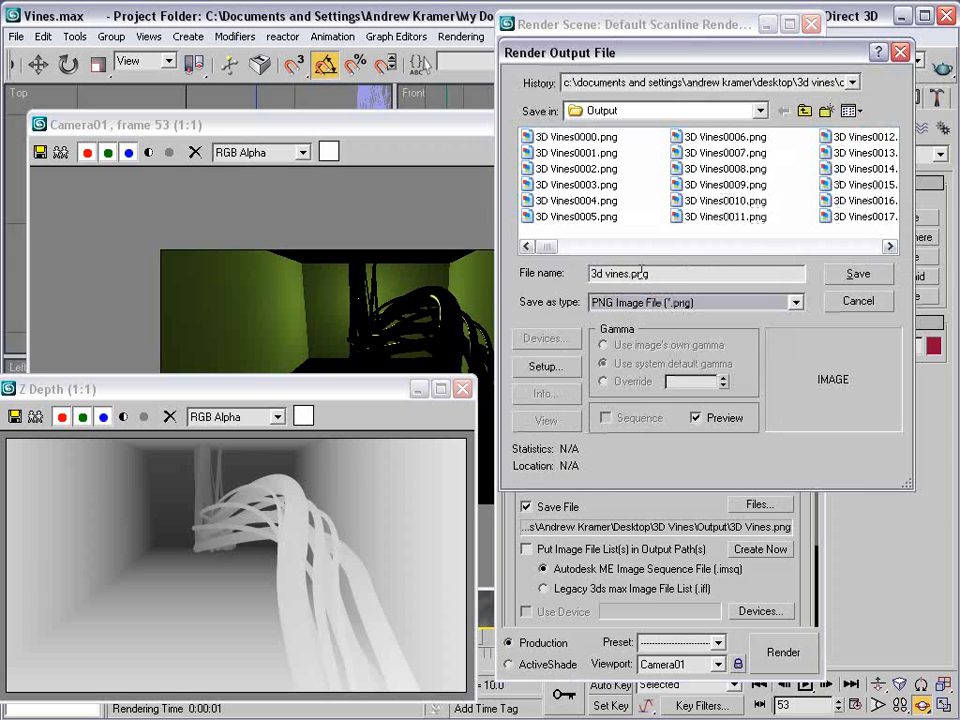
{"action": "left_click", "coordinate": [837, 283]}
Move the Z Depth image clear of the render settings and render the frame range from Camera01.
{"action": "scroll", "coordinate": [739, 306], "scroll_direction": "down", "scroll_amount": 2}
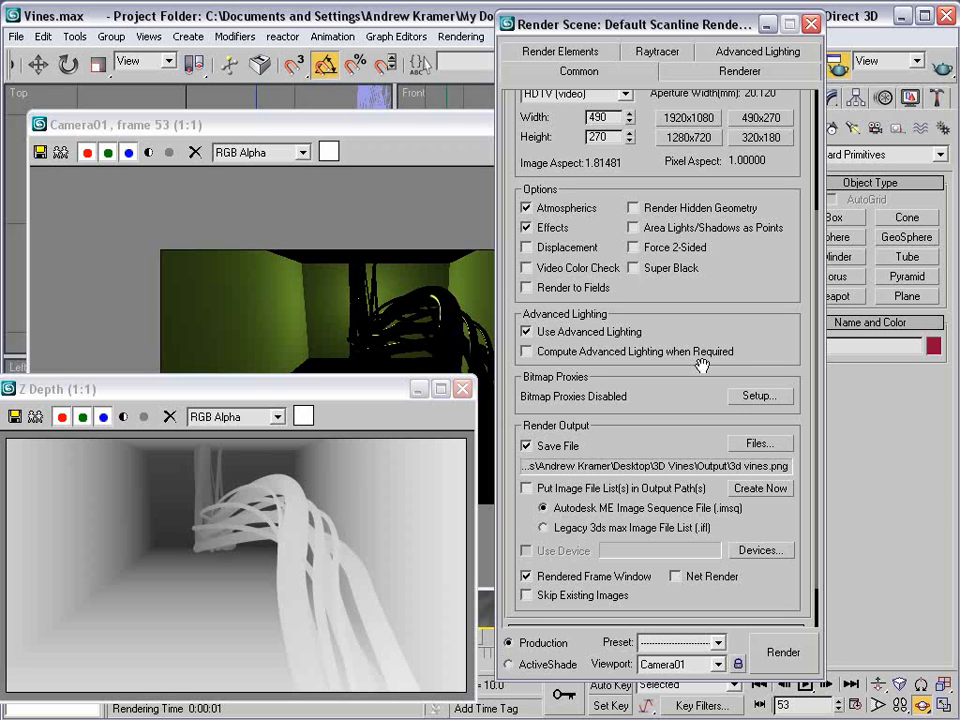
{"action": "left_click_drag", "start_coordinate": [294, 390], "coordinate": [302, 377]}
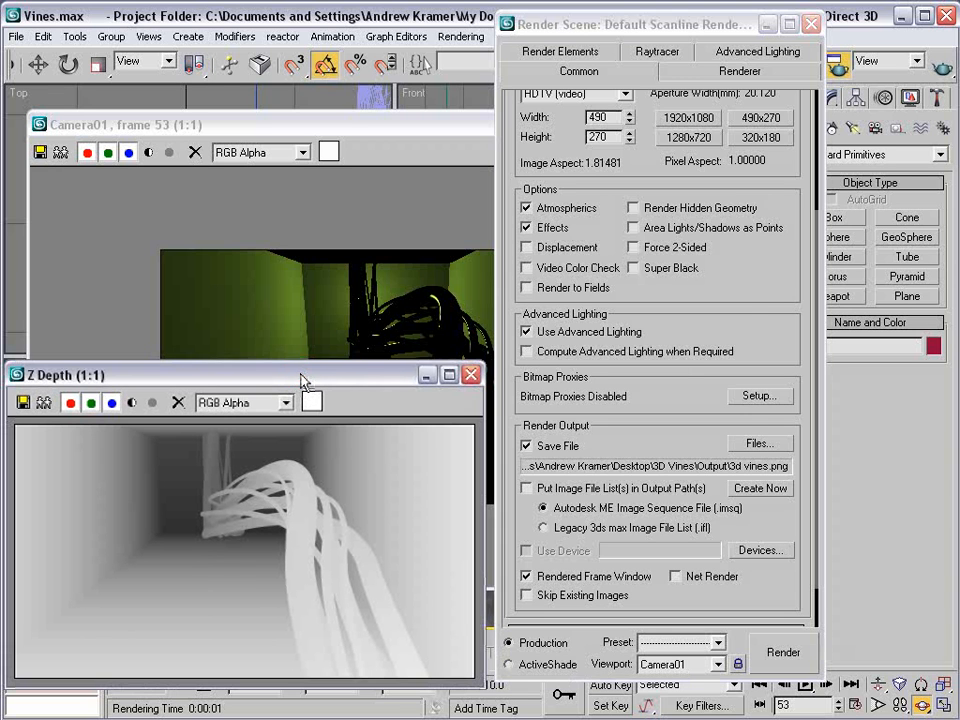
{"action": "left_click", "coordinate": [785, 653]}
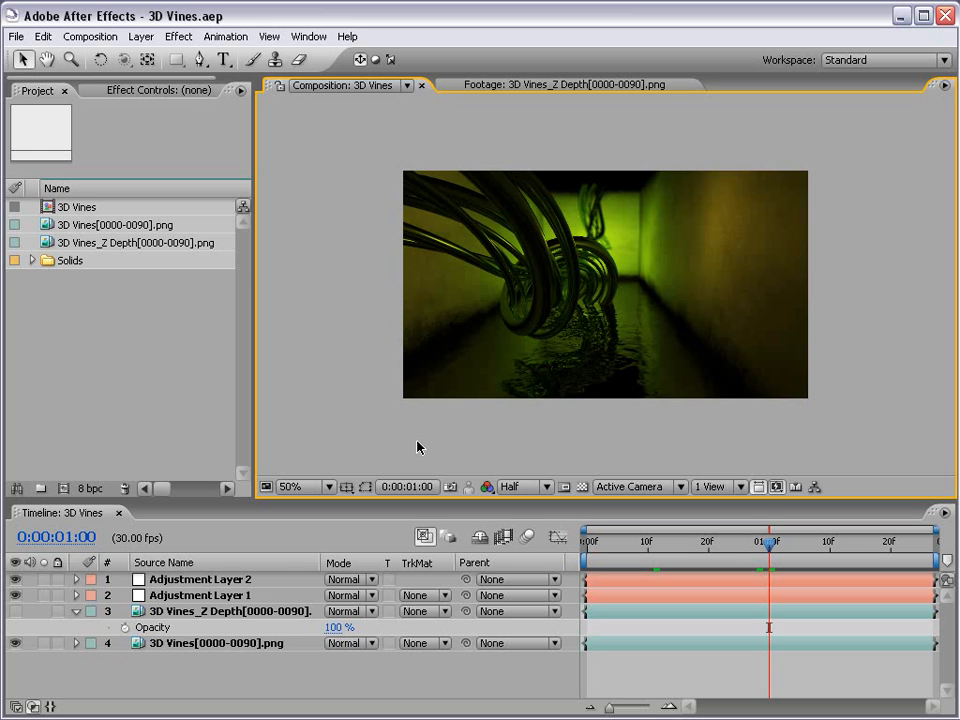
Switch to After Effects and scrub through the 3D Vines and 3D Vines_Z Depth image sequences in the footage viewer.
{"action": "left_click", "coordinate": [92, 274]}
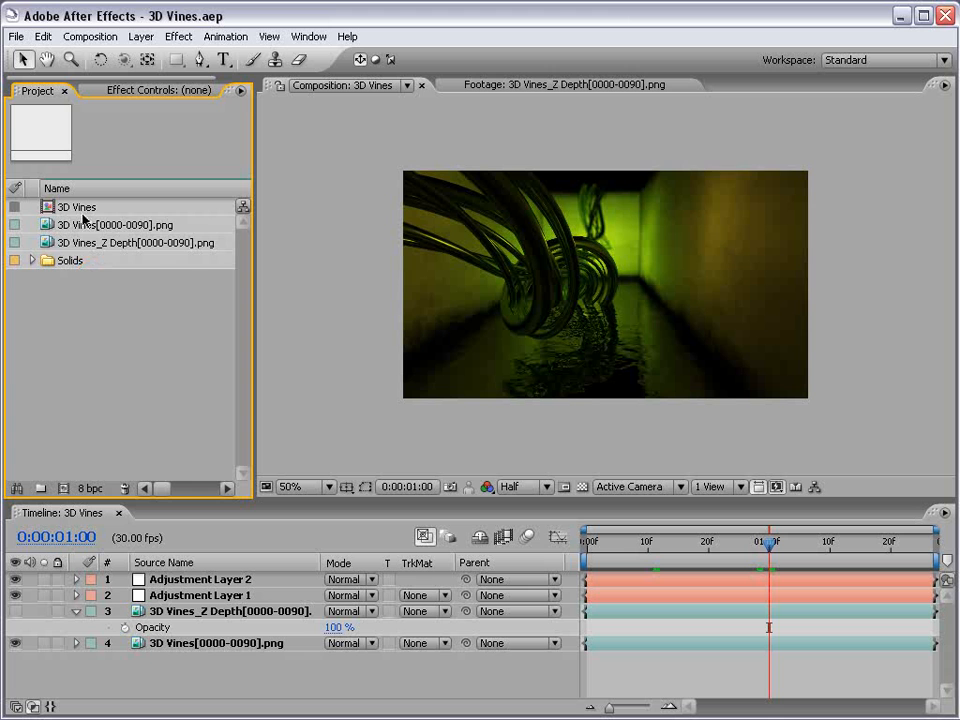
{"action": "left_click", "coordinate": [64, 224]}
{"action": "double_click", "coordinate": [60, 226]}
{"action": "left_click_drag", "start_coordinate": [350, 447], "coordinate": [745, 450]}
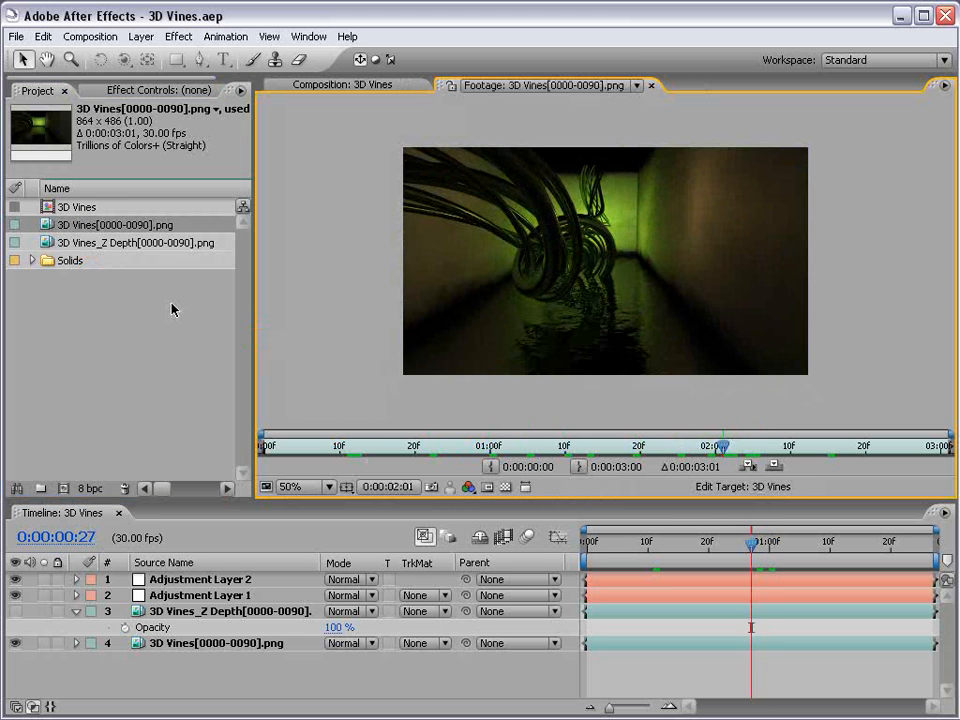
{"action": "double_click", "coordinate": [77, 243]}
{"action": "left_click_drag", "start_coordinate": [505, 448], "coordinate": [753, 450]}
Create a composition from 3D Vines[0000-0090].png and add 3D Vines_Z Depth[0000-0090].png above it.
{"action": "left_click", "coordinate": [163, 384]}
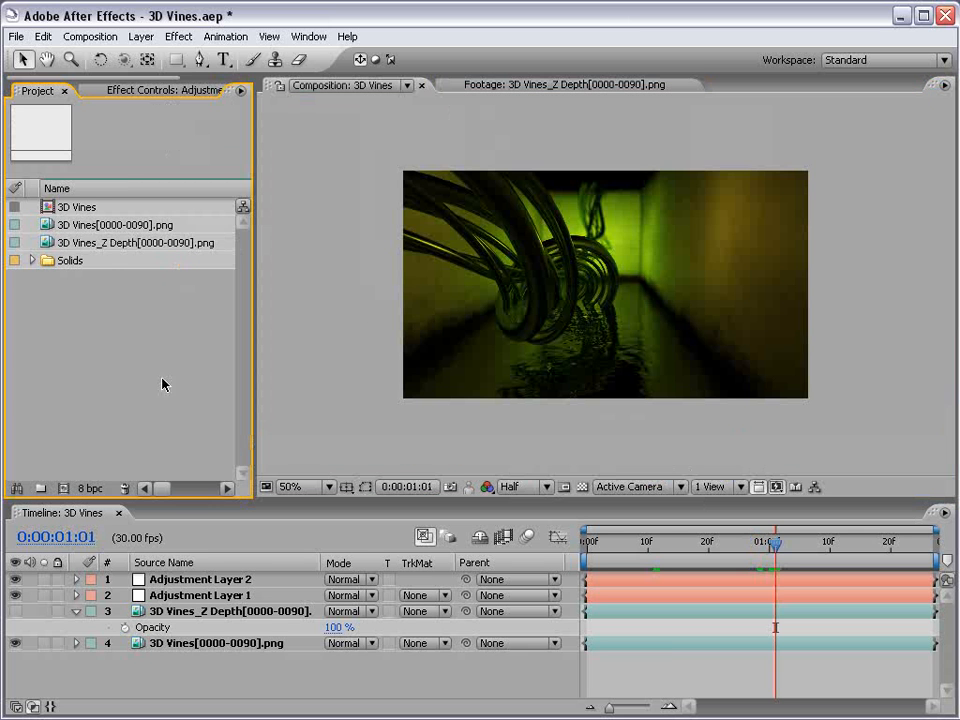
{"action": "left_click_drag", "start_coordinate": [130, 226], "coordinate": [64, 489]}
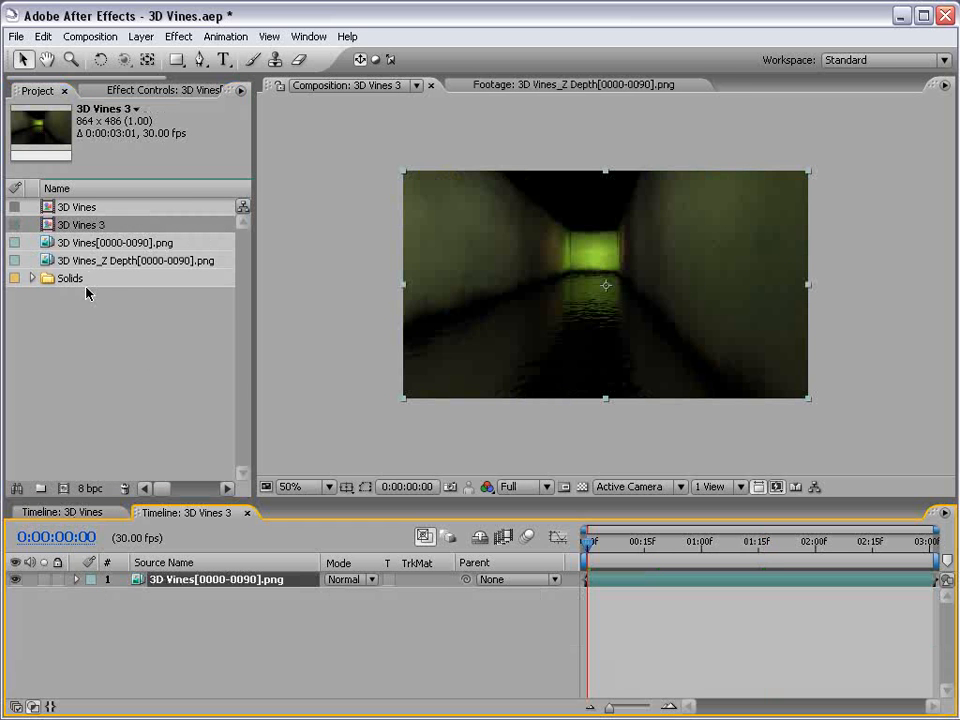
{"action": "left_click_drag", "start_coordinate": [102, 263], "coordinate": [609, 288]}
Go to 0:00:01:26, compare the picture with and without the Z Depth layer, and leave that layer hidden.
{"action": "left_click_drag", "start_coordinate": [609, 548], "coordinate": [799, 546]}
{"action": "left_click", "coordinate": [14, 580]}
{"action": "left_click", "coordinate": [14, 580]}
{"action": "left_click", "coordinate": [14, 580]}
{"action": "left_click", "coordinate": [14, 580]}
{"action": "left_click", "coordinate": [14, 580]}
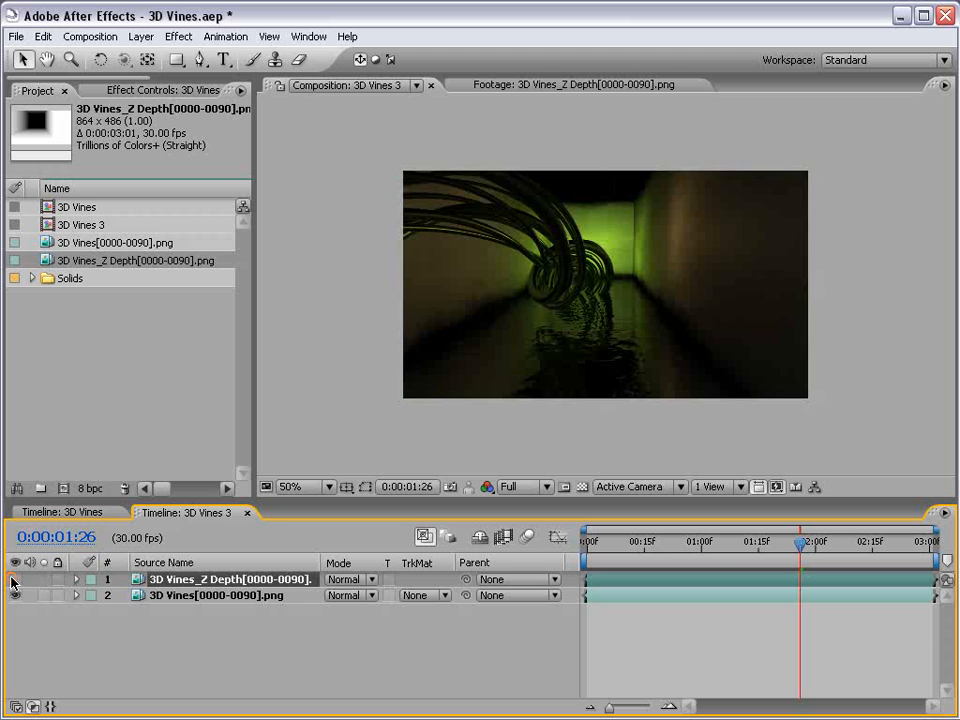
{"action": "left_click", "coordinate": [69, 641]}
Apply the Lens Blur effect to the 3D Vines[0000-0090].png layer.
{"action": "key", "text": "h"}
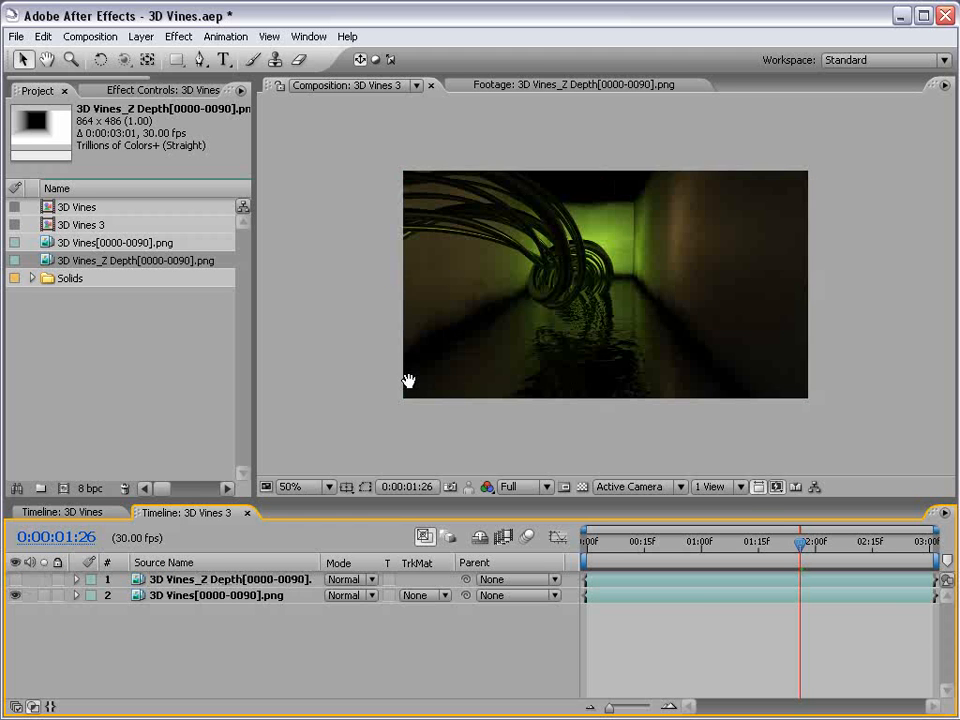
{"action": "left_click_drag", "start_coordinate": [569, 315], "coordinate": [536, 326]}
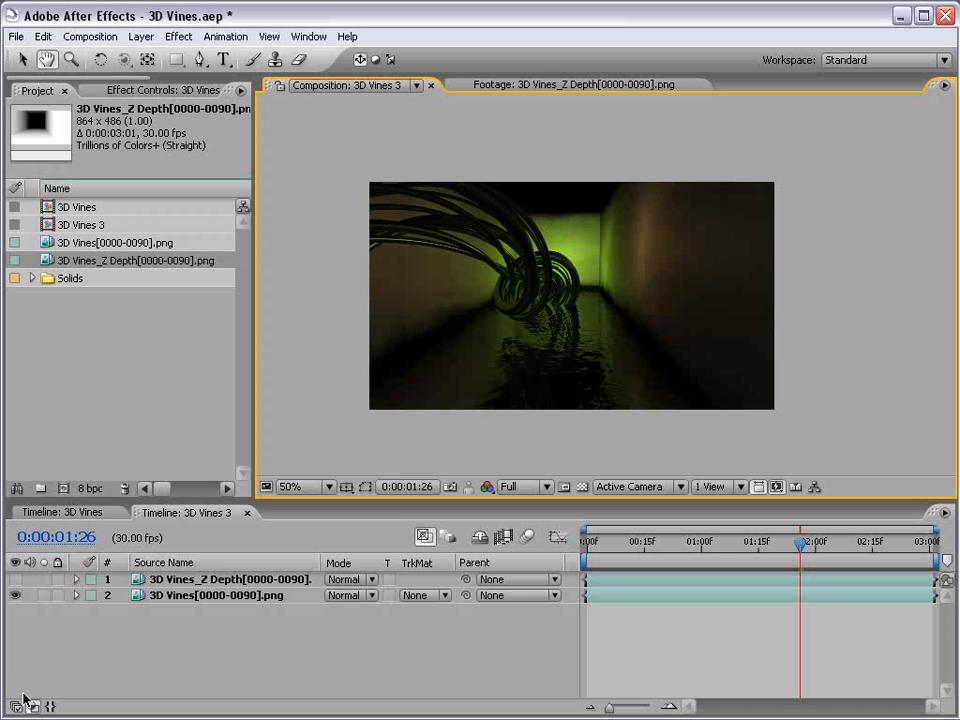
{"action": "key", "text": "v"}
{"action": "left_click", "coordinate": [175, 597]}
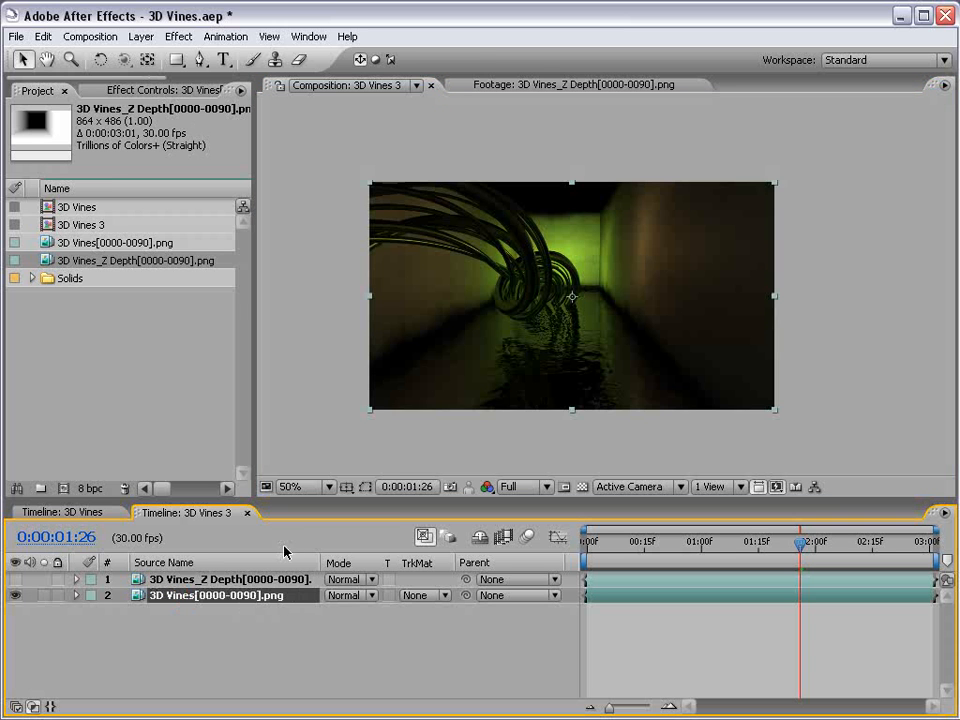
{"action": "left_click", "coordinate": [179, 36]}
{"action": "left_click", "coordinate": [262, 196]}
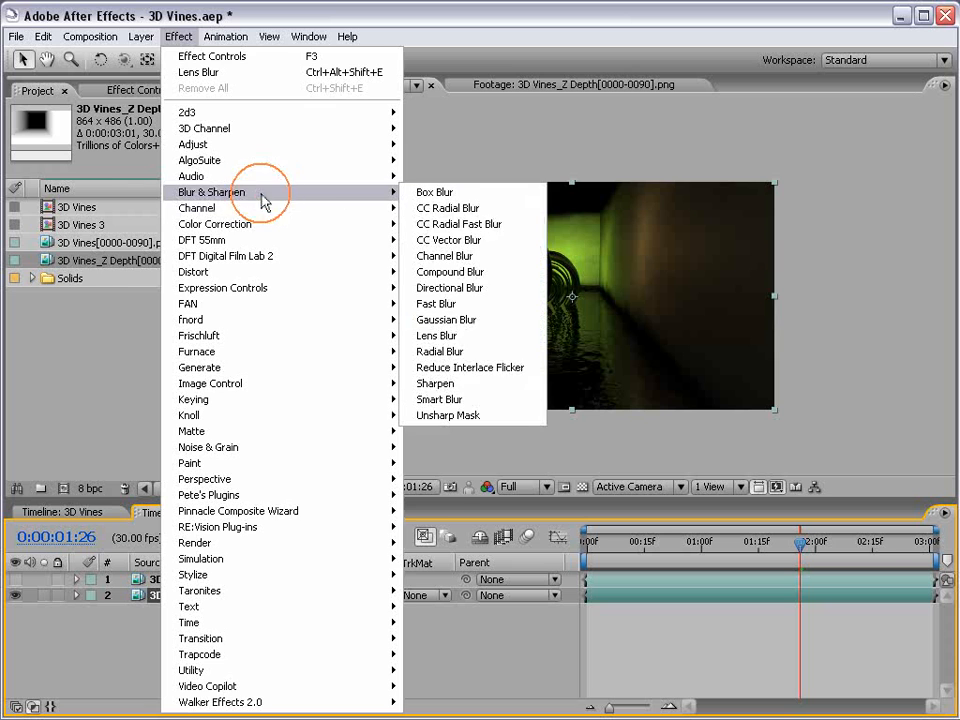
{"action": "left_click", "coordinate": [436, 337]}
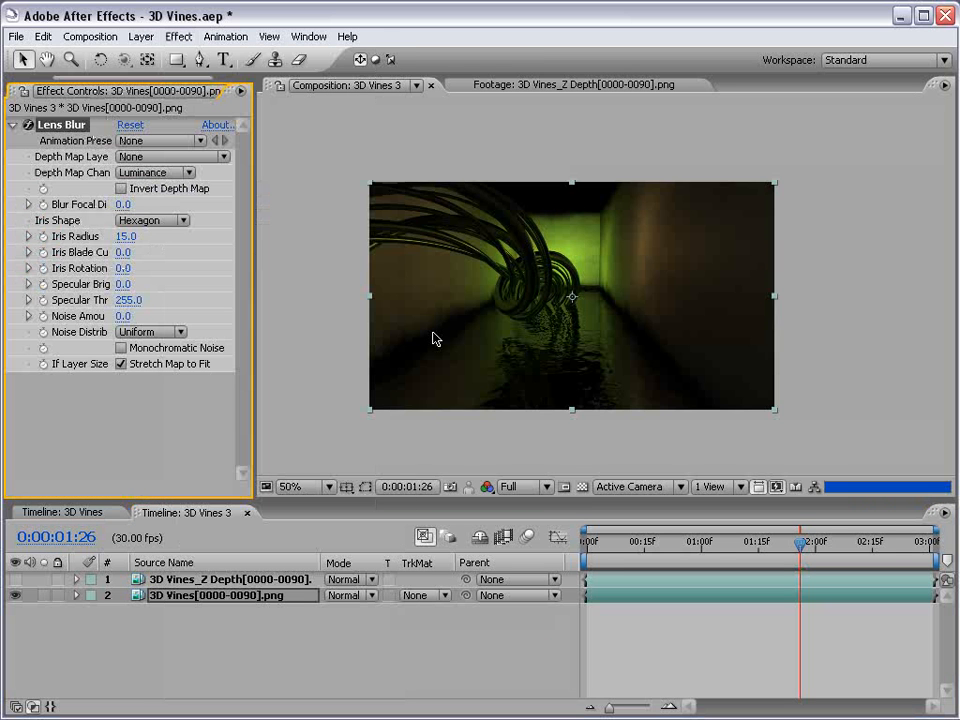
Set Lens Blur's Iris Radius to 7 and use the 3D Vines_Z Depth[0000-0090].png layer as its depth map.
{"action": "left_click", "coordinate": [125, 237]}
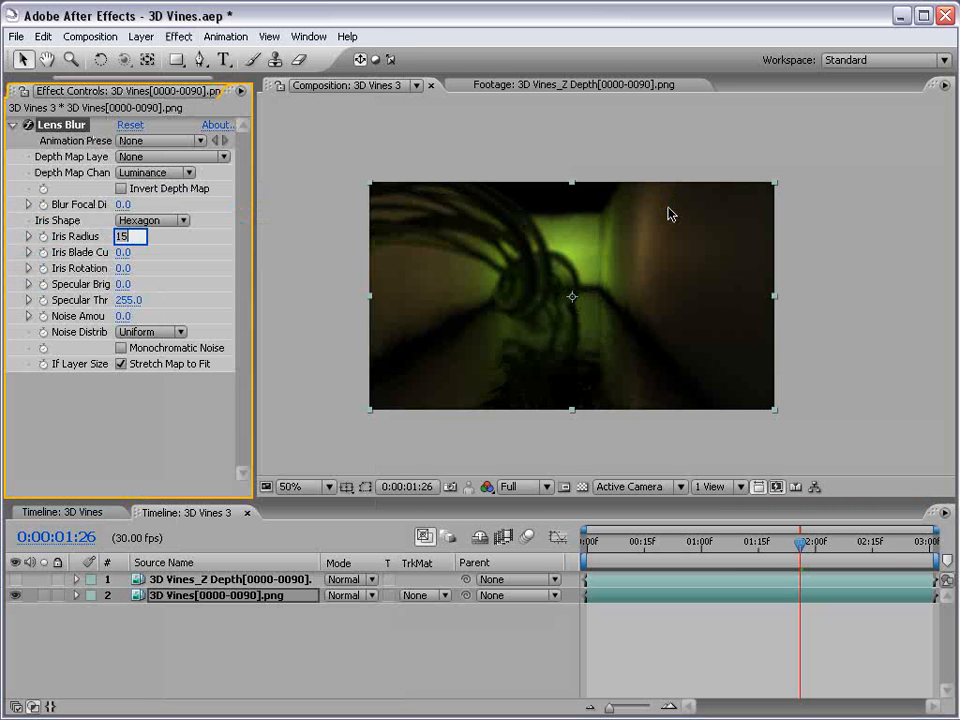
{"action": "type", "text": "7"}
{"action": "key", "text": "Return"}
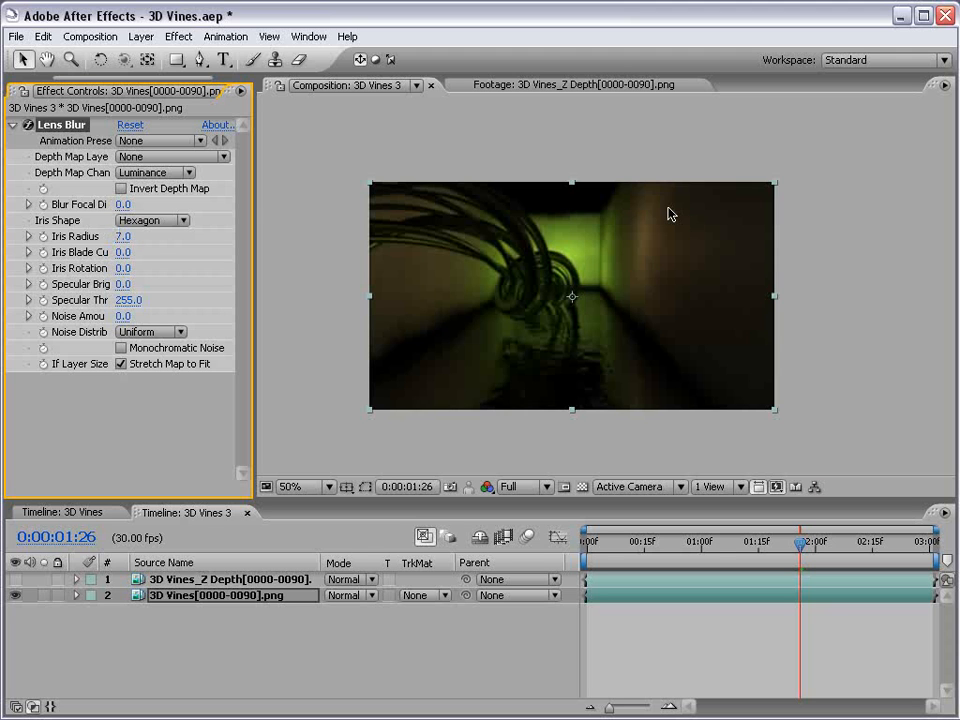
{"action": "left_click", "coordinate": [135, 157]}
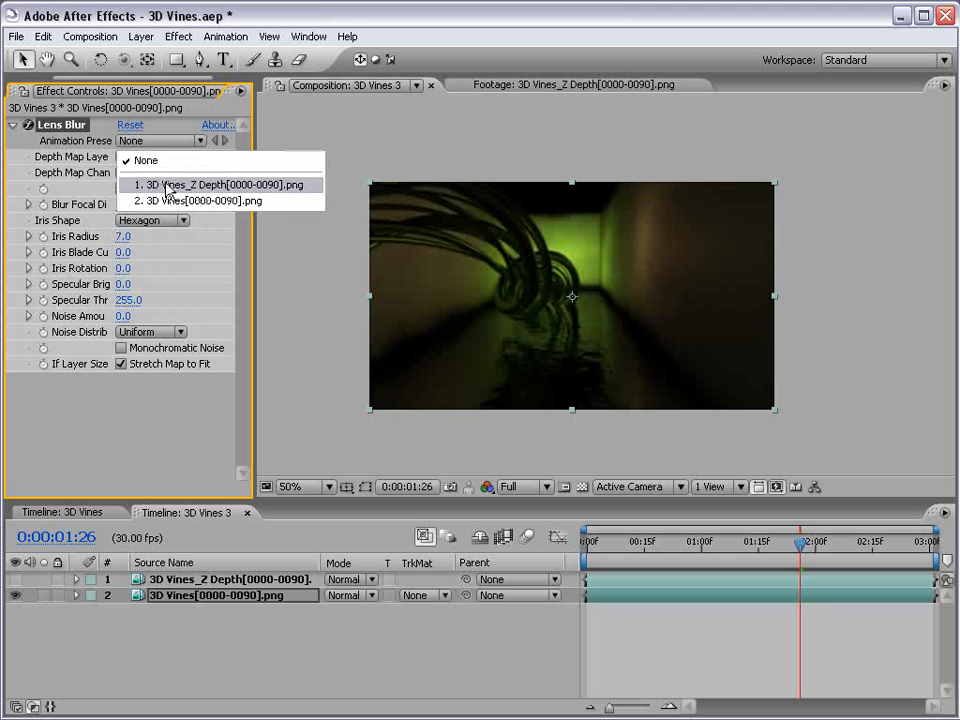
{"action": "left_click", "coordinate": [230, 188]}
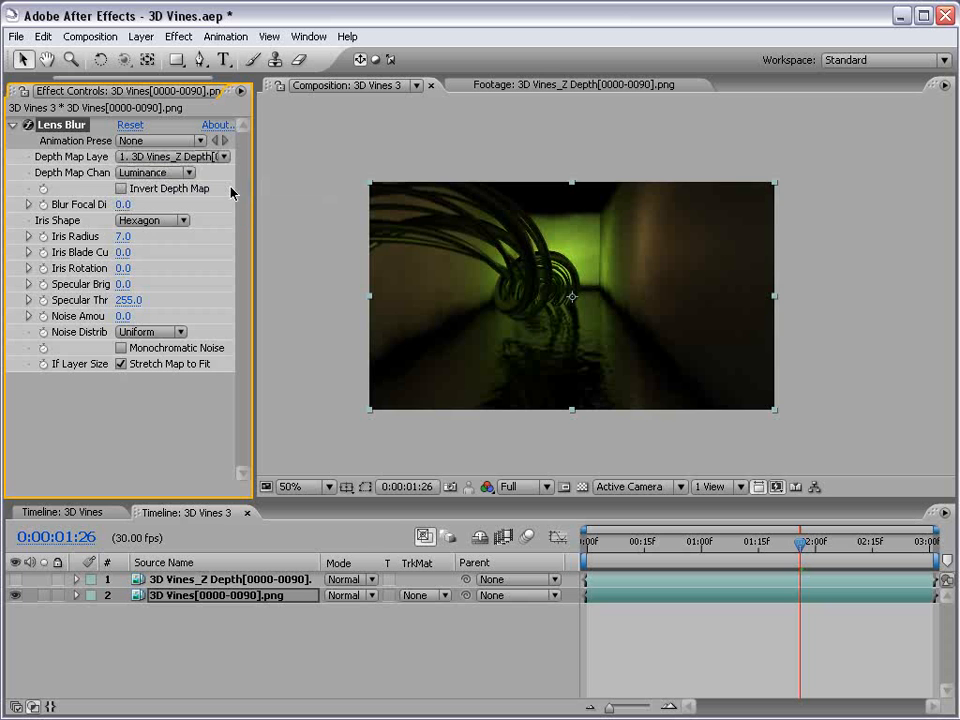
Go to 0:00:02:20 and set Lens Blur's Iris Radius to 25.
{"action": "left_click_drag", "start_coordinate": [800, 541], "coordinate": [891, 542]}
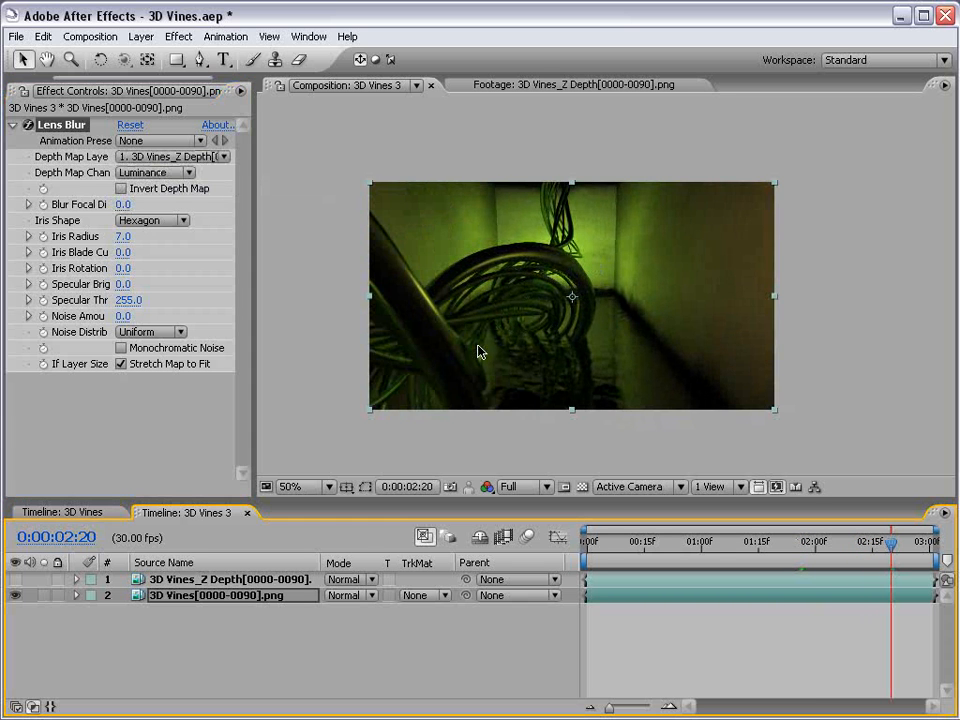
{"action": "left_click", "coordinate": [122, 236]}
{"action": "type", "text": "7"}
{"action": "key", "text": "Return"}
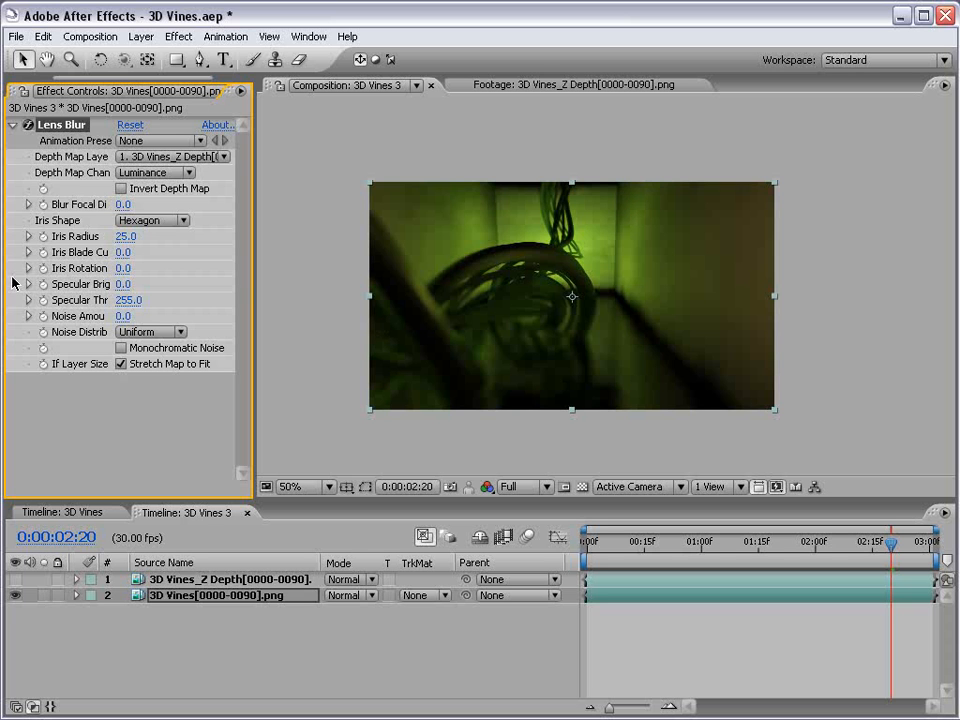
Raise Lens Blur's Blur Focal Distance to 191.3 and check the focus at 0:00:01:06 and 0:00:02:11.
{"action": "left_click_drag", "start_coordinate": [253, 251], "coordinate": [326, 251]}
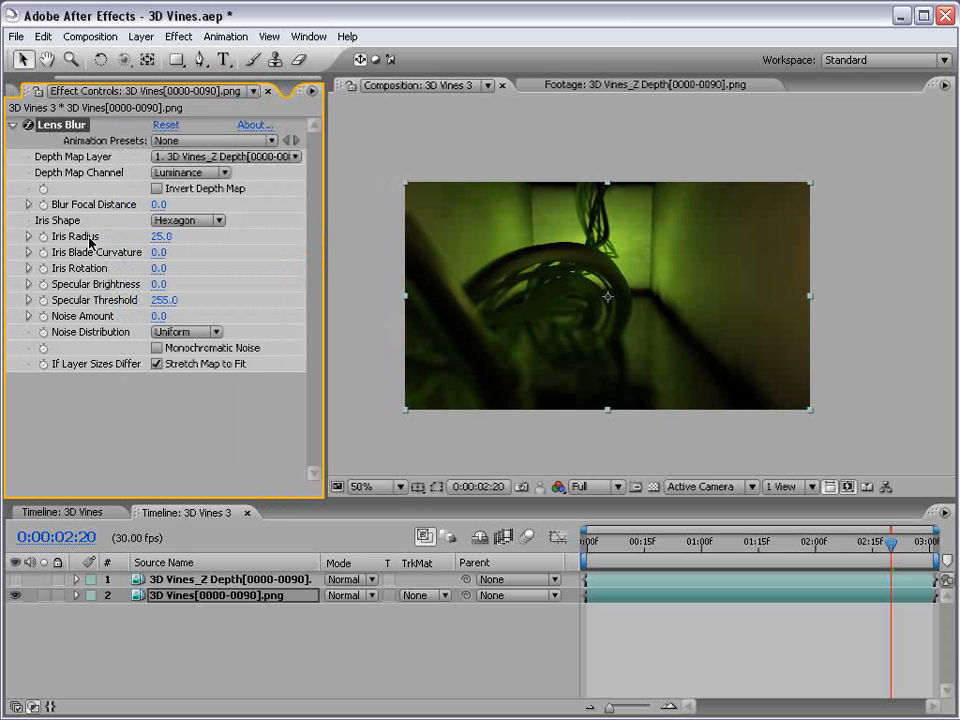
{"action": "left_click_drag", "start_coordinate": [157, 205], "coordinate": [220, 199]}
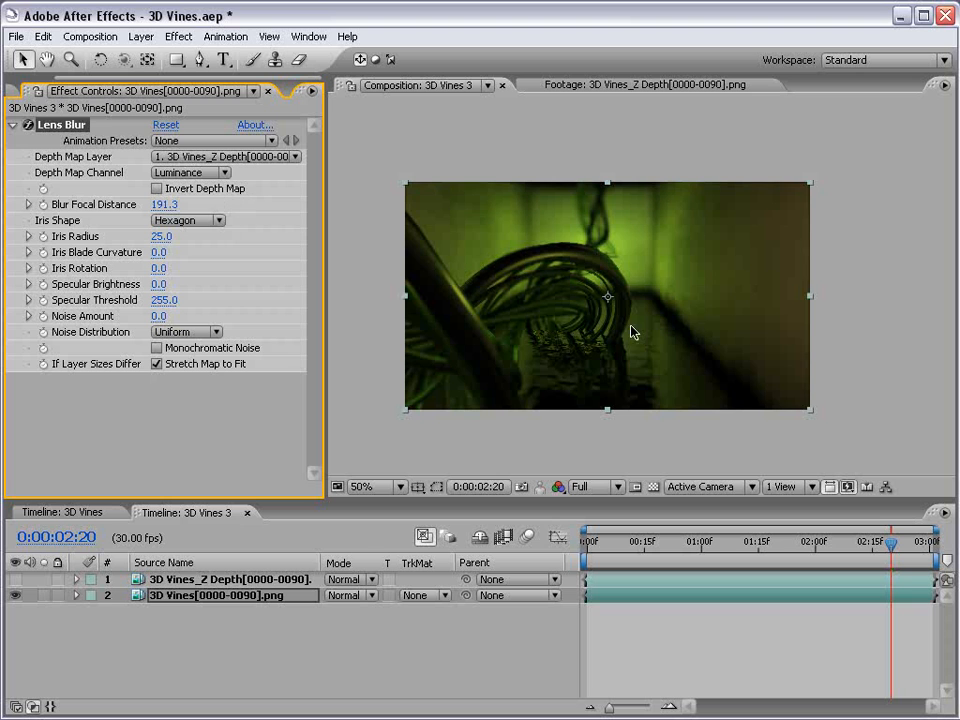
{"action": "left_click_drag", "start_coordinate": [690, 548], "coordinate": [724, 548]}
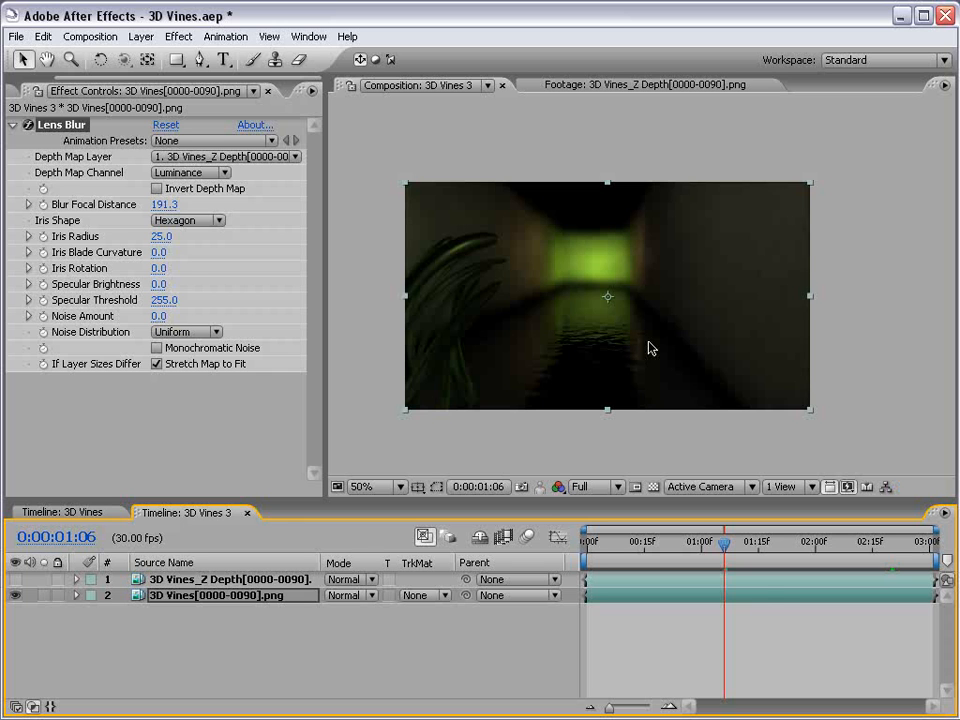
{"action": "left_click_drag", "start_coordinate": [732, 543], "coordinate": [857, 545]}
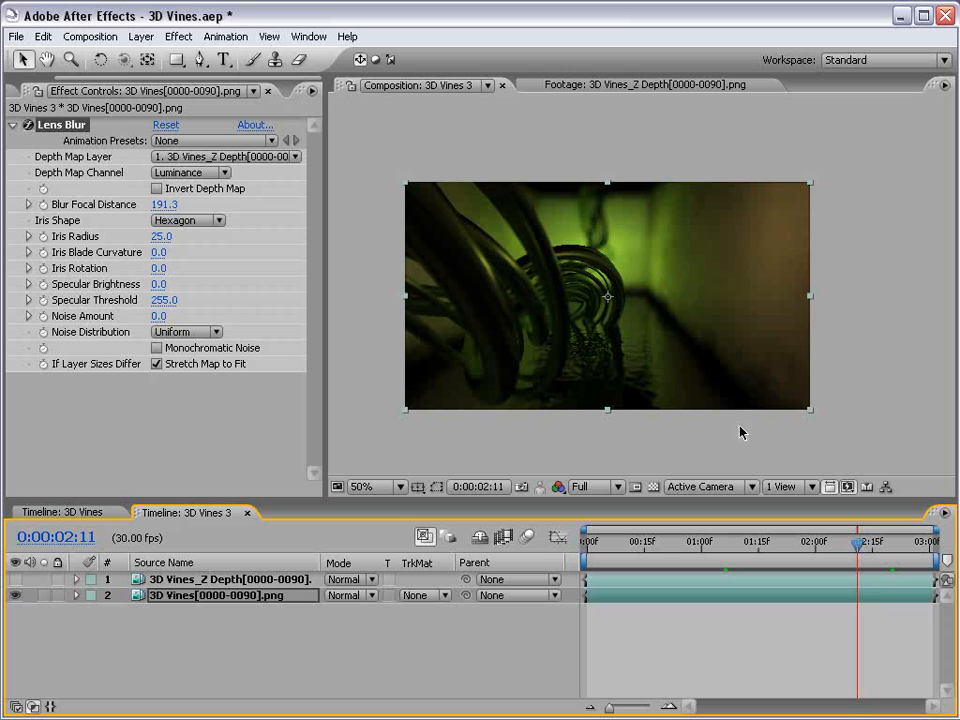
Set Lens Blur's Iris Radius to 8, inspect the vines at 100% and move to 0:00:02:18.
{"action": "left_click", "coordinate": [161, 236]}
{"action": "type", "text": "8"}
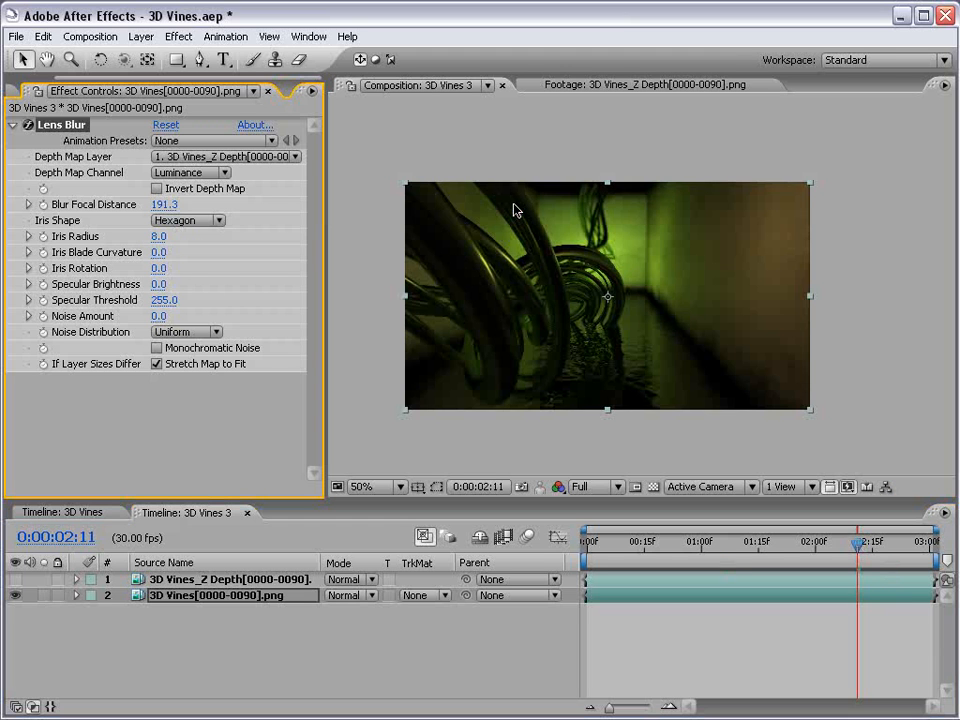
{"action": "left_click", "coordinate": [750, 608]}
{"action": "scroll", "coordinate": [600, 300], "scroll_direction": "up", "scroll_amount": 1}
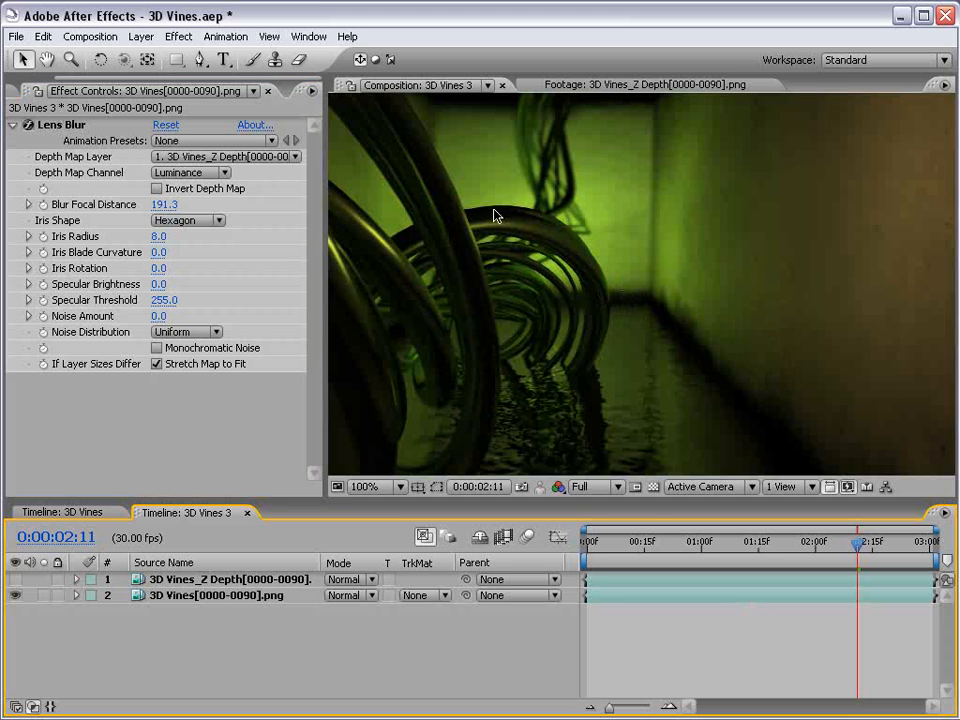
{"action": "scroll", "coordinate": [591, 392], "scroll_direction": "down", "scroll_amount": 1}
{"action": "left_click_drag", "start_coordinate": [857, 543], "coordinate": [884, 548]}
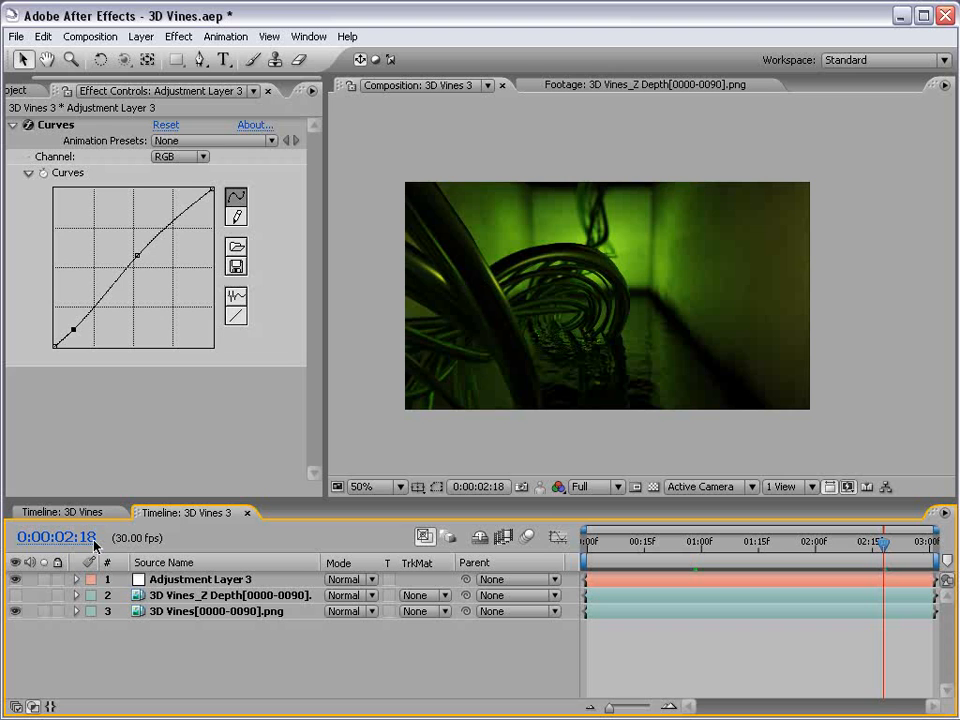
Show the 3D Vines_Z Depth[0000-0090].png layer, move it above Adjustment Layer 3 and set its blending mode to Multiply.
{"action": "left_click", "coordinate": [152, 595]}
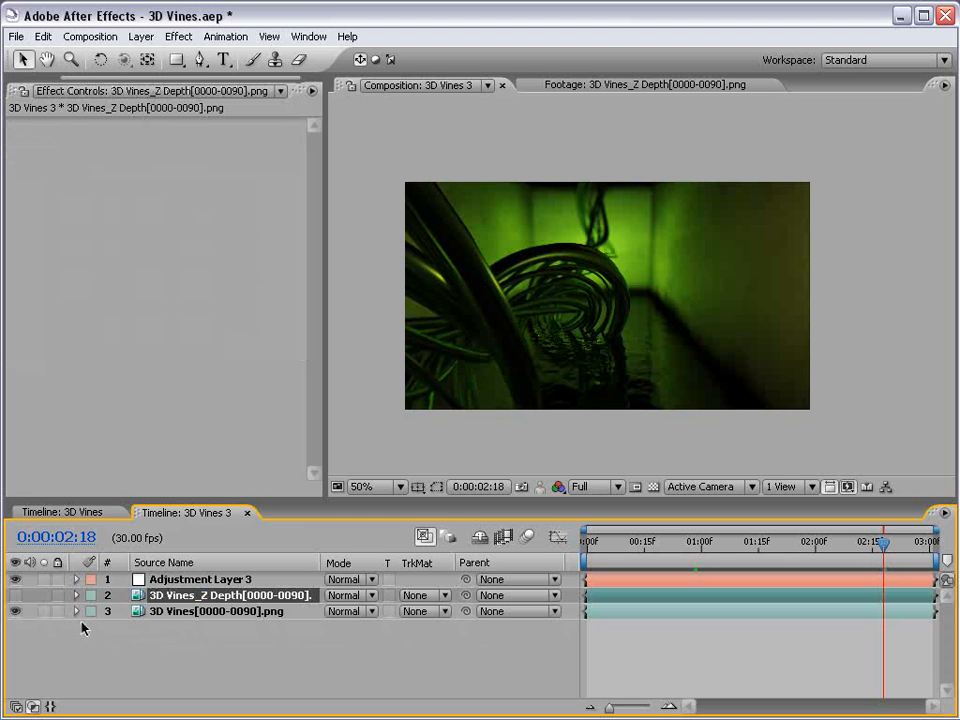
{"action": "left_click", "coordinate": [15, 597]}
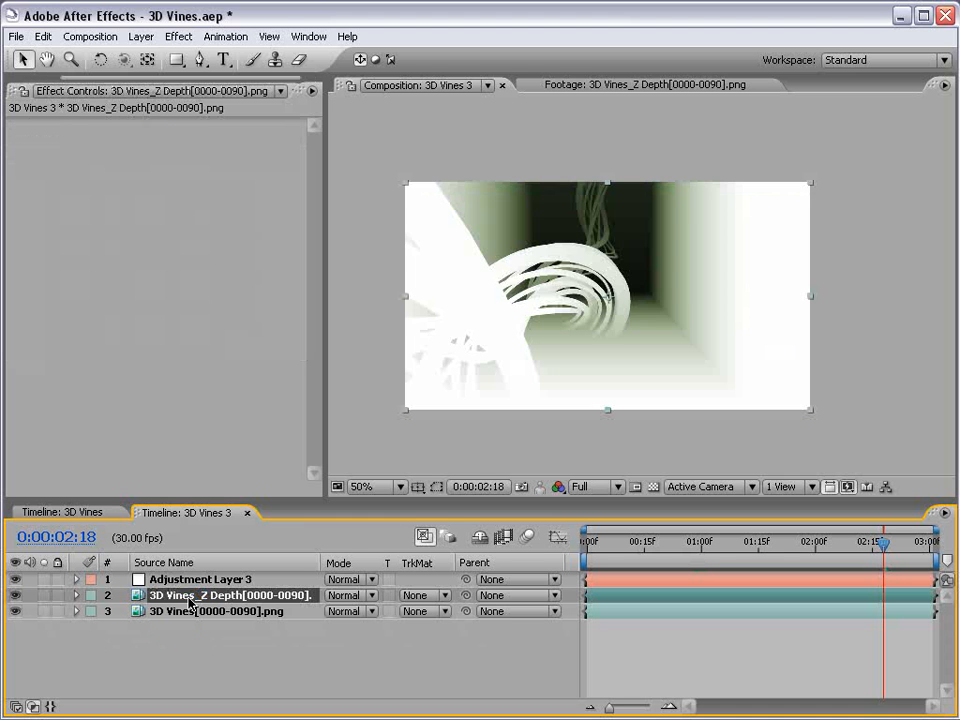
{"action": "left_click_drag", "start_coordinate": [190, 603], "coordinate": [122, 583]}
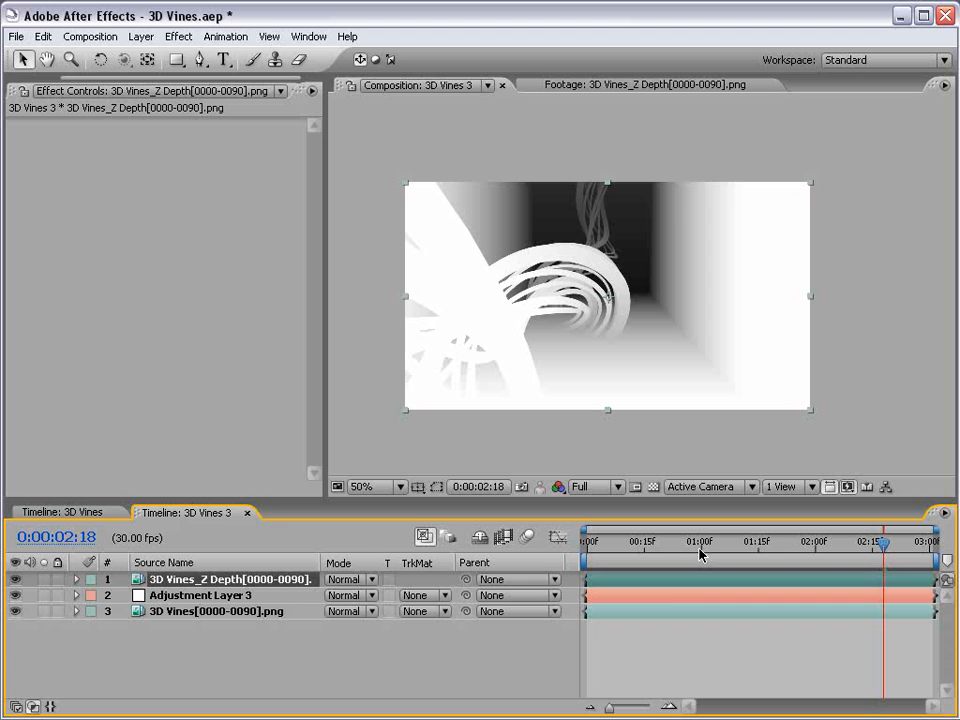
{"action": "left_click", "coordinate": [346, 580]}
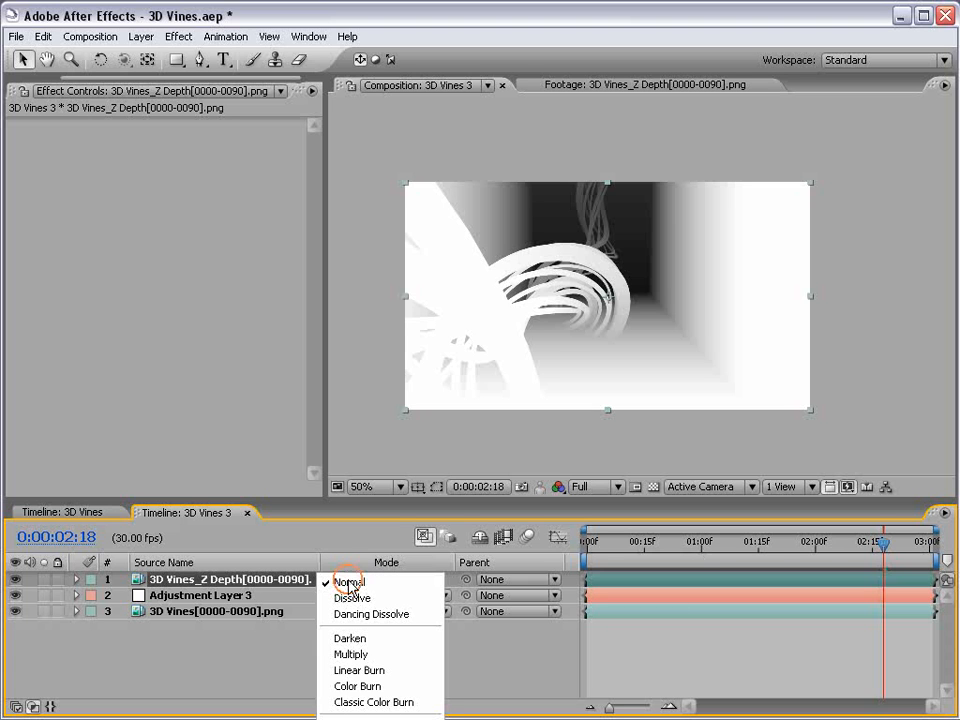
{"action": "left_click", "coordinate": [355, 654]}
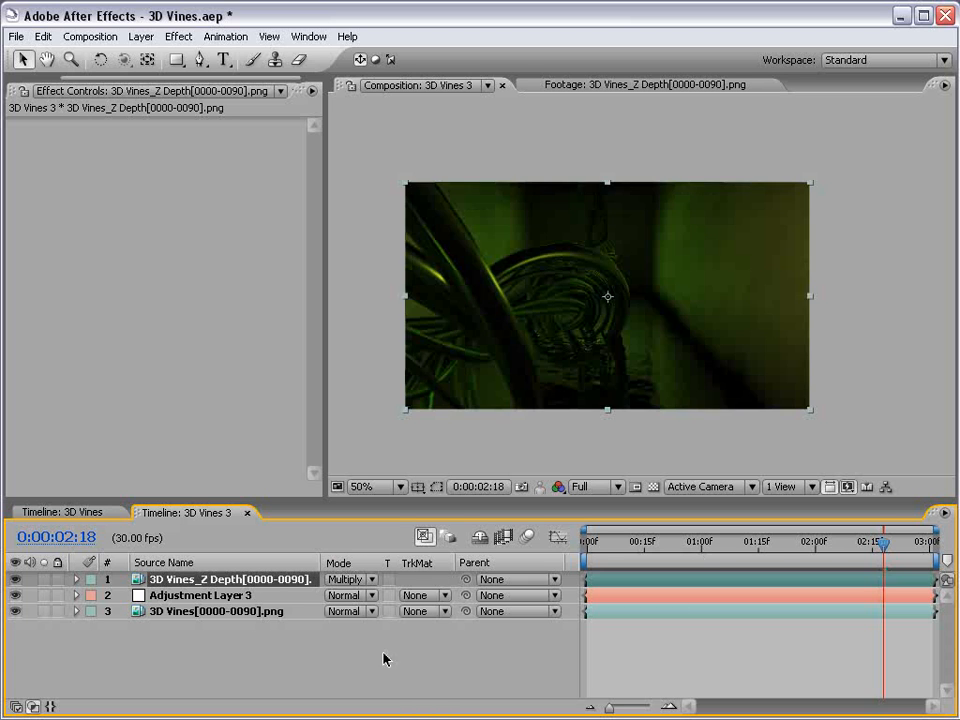
Inspect the multiplied depth pass at 100% in an enlarged composition view and scrub to 0:00:03:00.
{"action": "key", "text": "slash"}
{"action": "key", "text": "grave"}
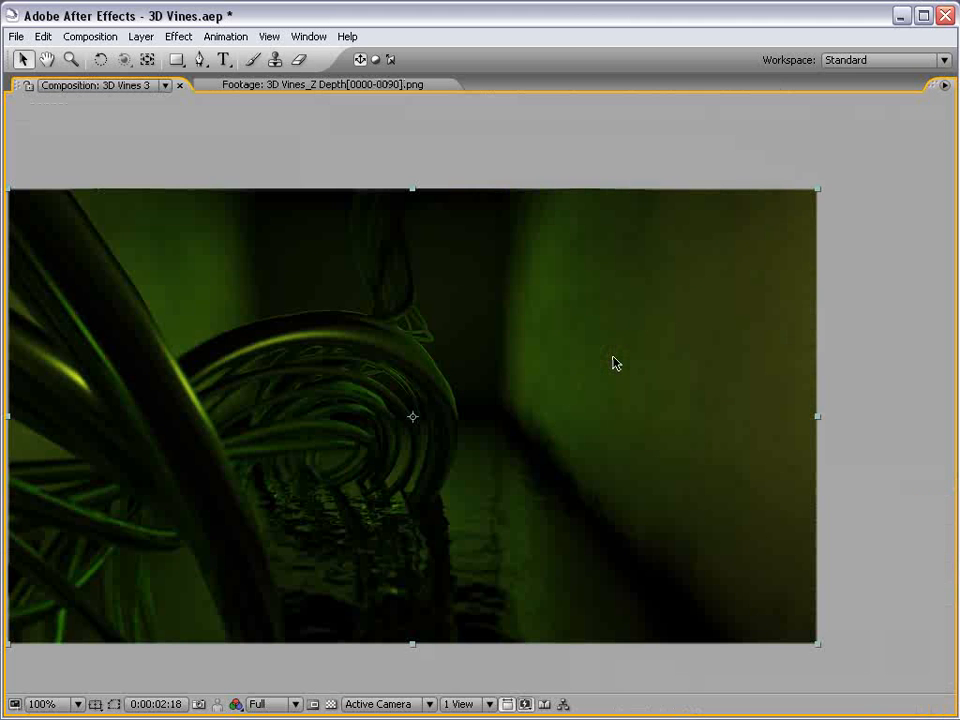
{"action": "key", "text": "grave"}
{"action": "key", "text": "comma"}
{"action": "left_click_drag", "start_coordinate": [658, 550], "coordinate": [930, 560]}
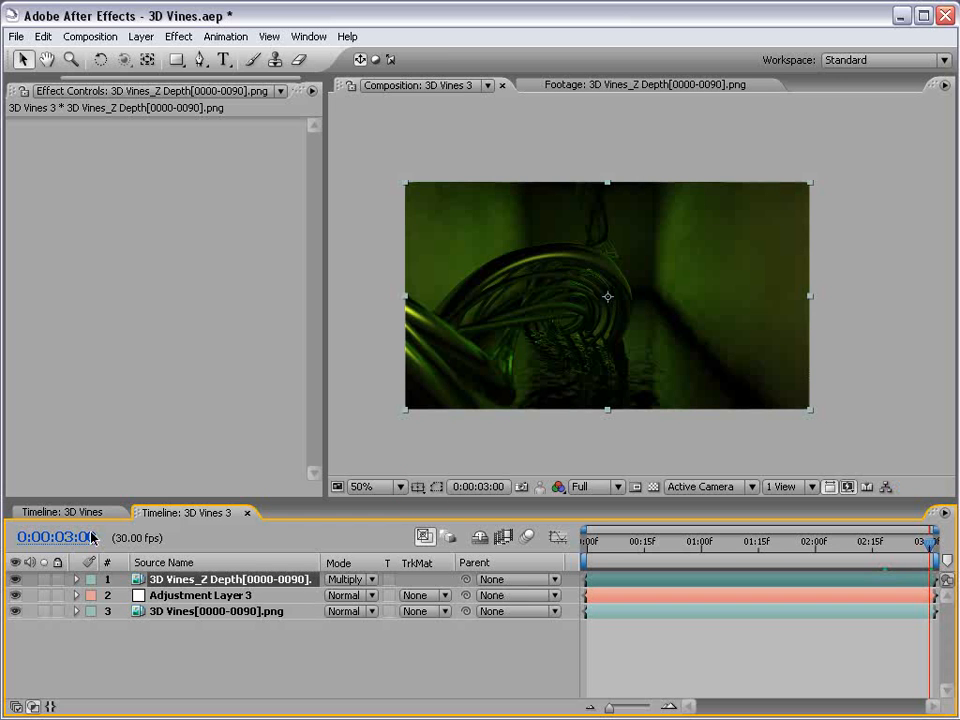
Add a Curves effect to the Z Depth layer, raise its RGB midtones and check the result up to 0:00:02:24.
{"action": "left_click", "coordinate": [180, 36]}
{"action": "mouse_move", "coordinate": [249, 224]}
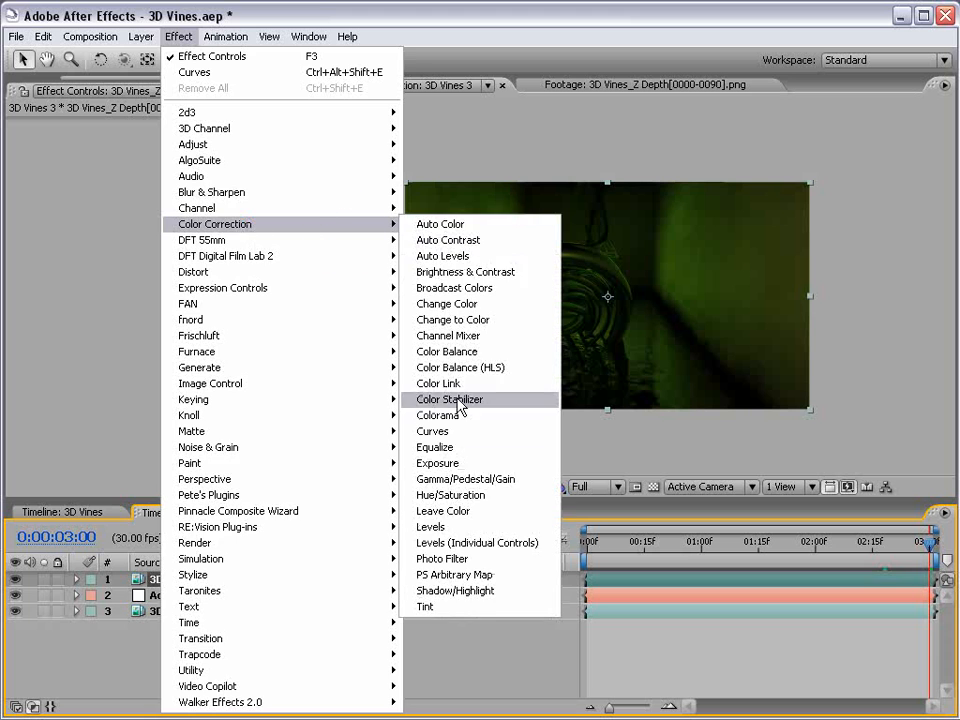
{"action": "left_click", "coordinate": [450, 421]}
{"action": "left_click_drag", "start_coordinate": [146, 254], "coordinate": [116, 242]}
{"action": "left_click", "coordinate": [857, 547]}
{"action": "left_click_drag", "start_coordinate": [857, 547], "coordinate": [906, 546]}
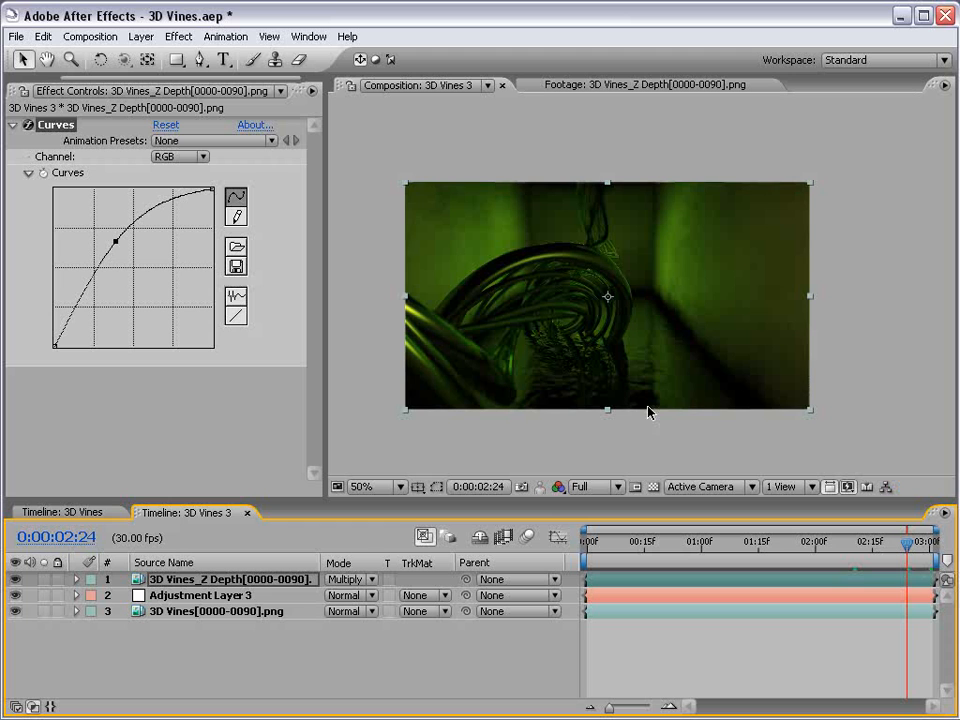
Add an Invert effect to the Z Depth layer and blend it in Screen mode at 61% opacity, previewing up to 0:00:02:26.
{"action": "left_click", "coordinate": [178, 36]}
{"action": "mouse_move", "coordinate": [207, 207]}
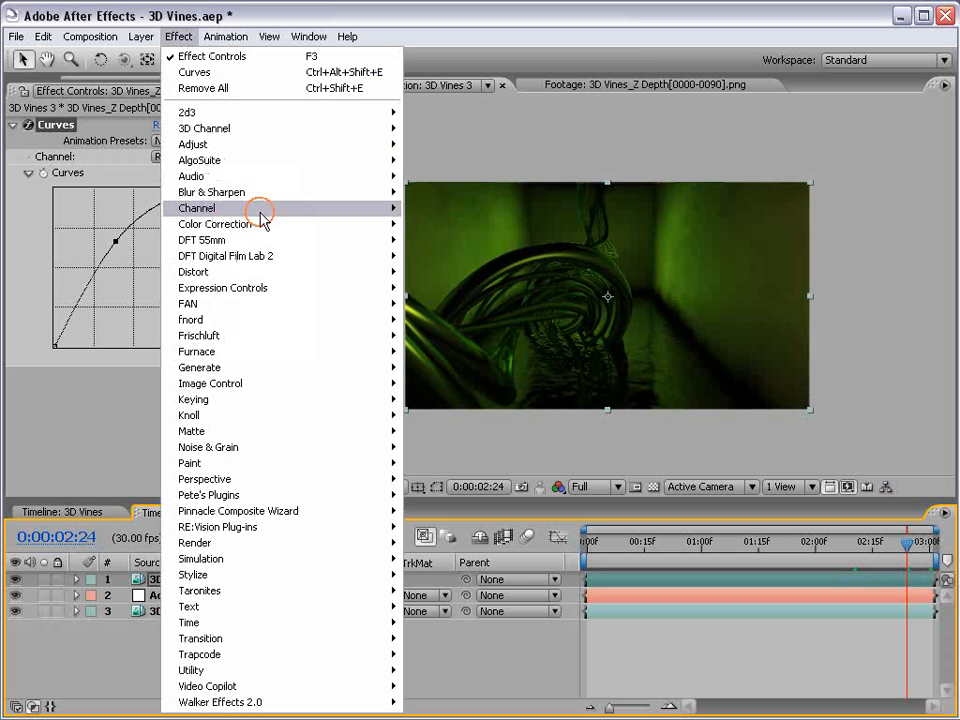
{"action": "left_click", "coordinate": [468, 330]}
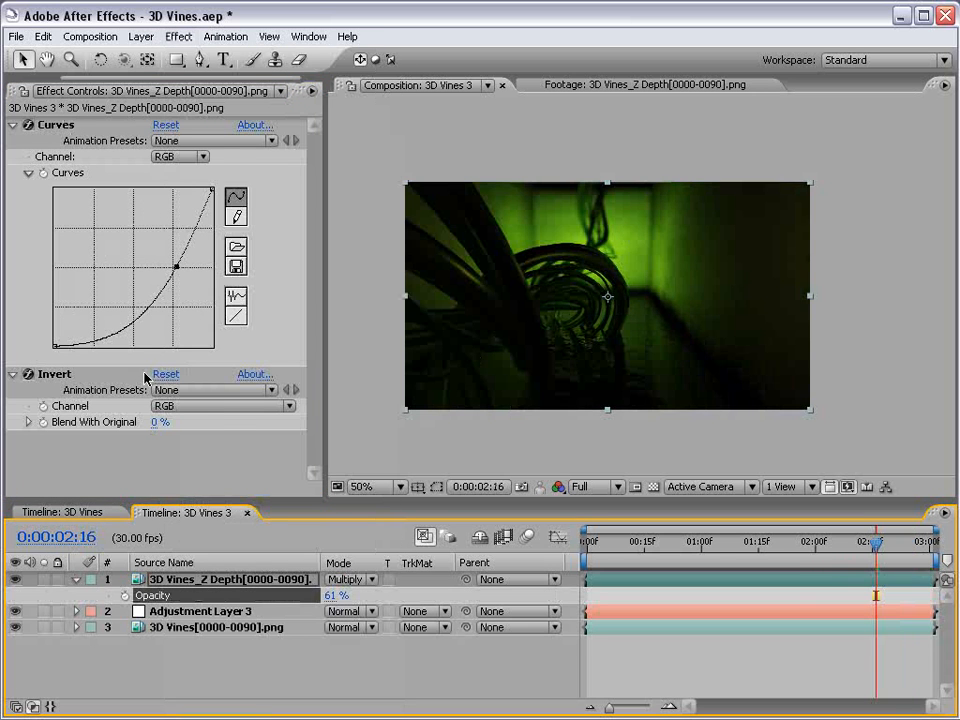
{"action": "left_click", "coordinate": [350, 579]}
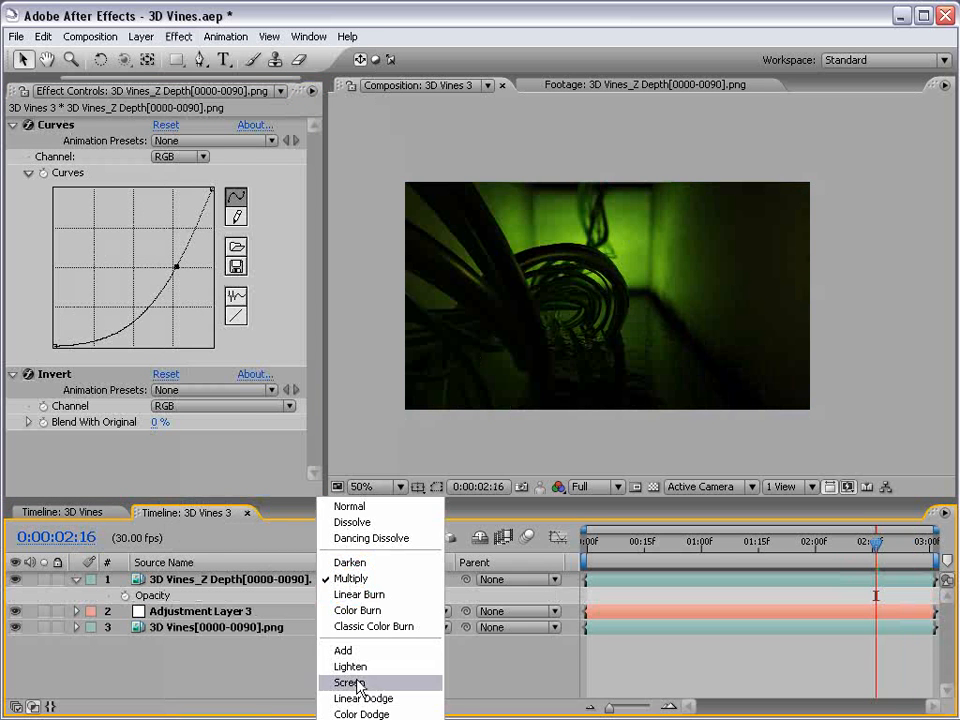
{"action": "left_click", "coordinate": [362, 682]}
{"action": "left_click_drag", "start_coordinate": [667, 553], "coordinate": [913, 564]}
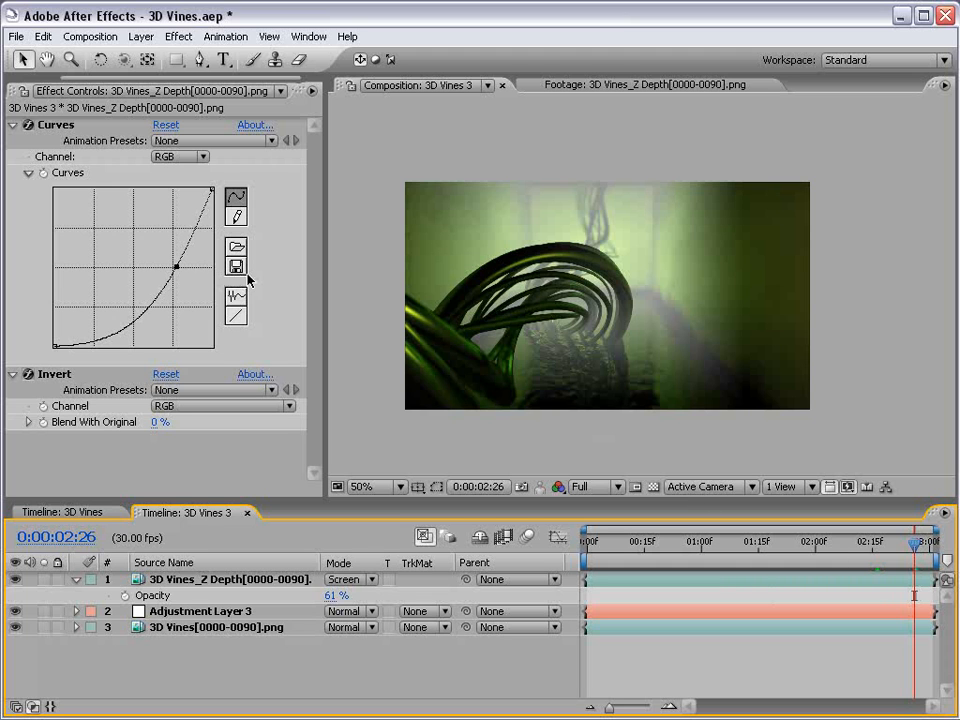
Raise the RGB curve and lower the Red curve's midtones in the Z Depth layer's Curves effect, and hide the layer.
{"action": "left_click_drag", "start_coordinate": [180, 268], "coordinate": [150, 241]}
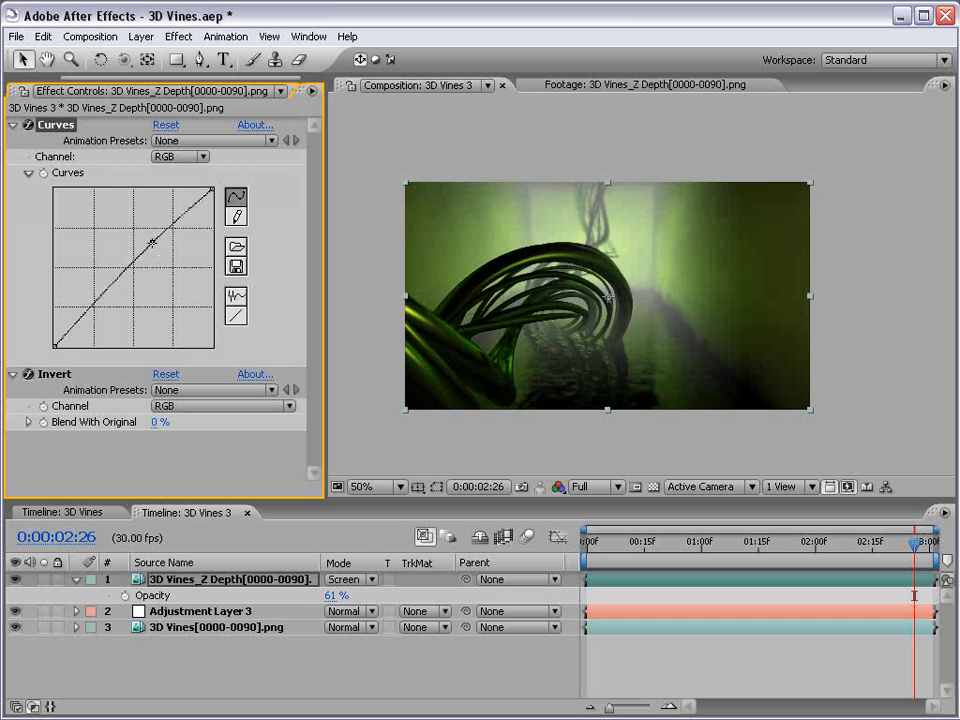
{"action": "left_click", "coordinate": [180, 157]}
{"action": "left_click", "coordinate": [172, 177]}
{"action": "left_click_drag", "start_coordinate": [120, 280], "coordinate": [150, 285]}
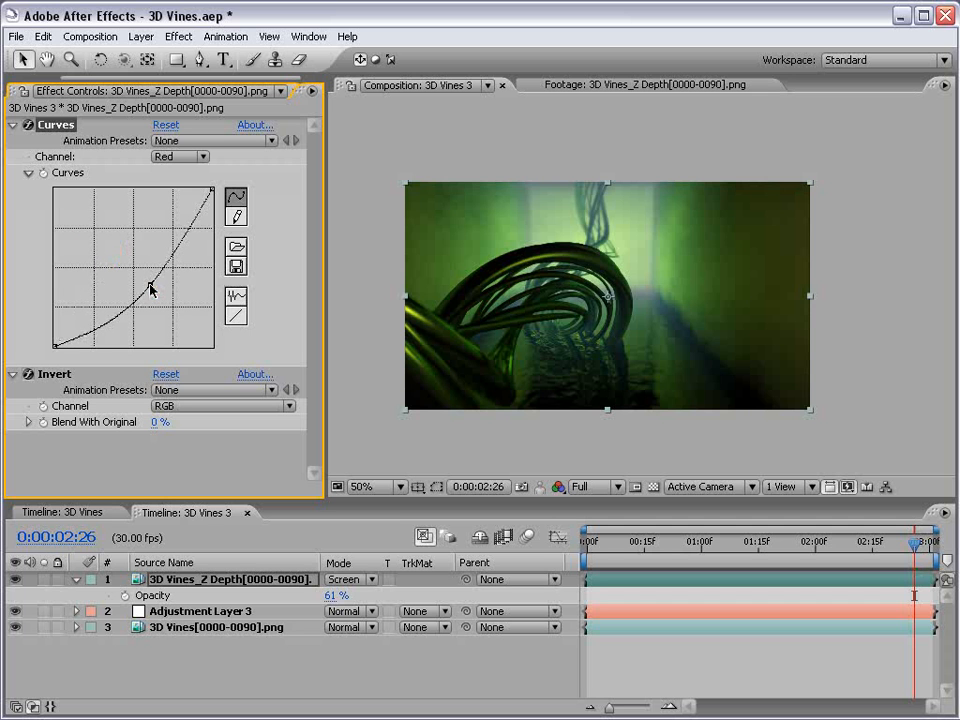
{"action": "left_click_drag", "start_coordinate": [763, 545], "coordinate": [916, 546]}
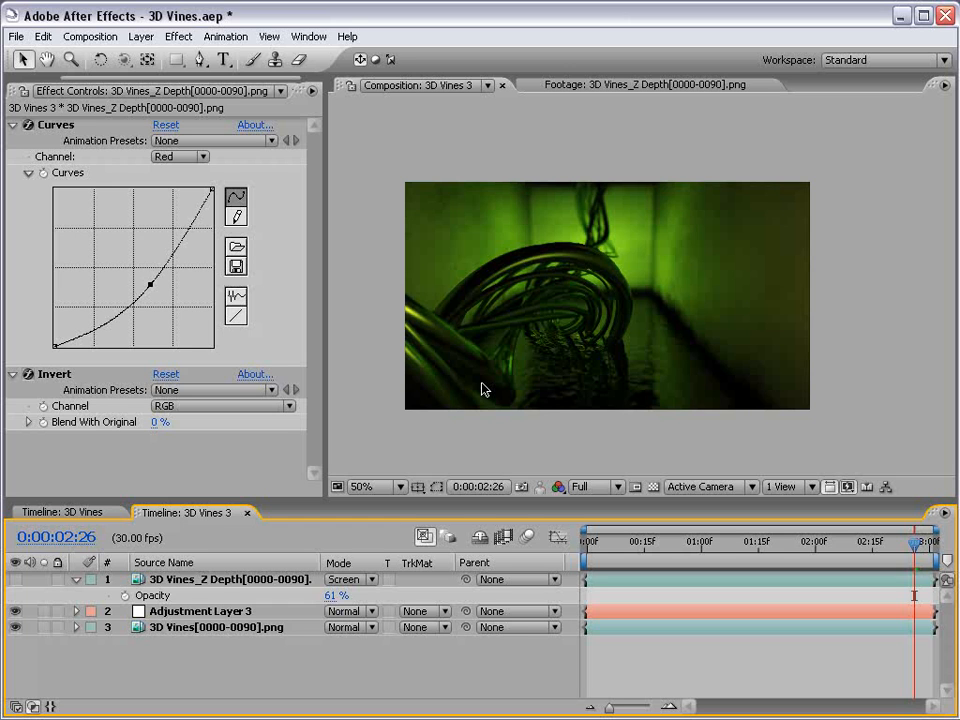
{"action": "left_click", "coordinate": [483, 389]}
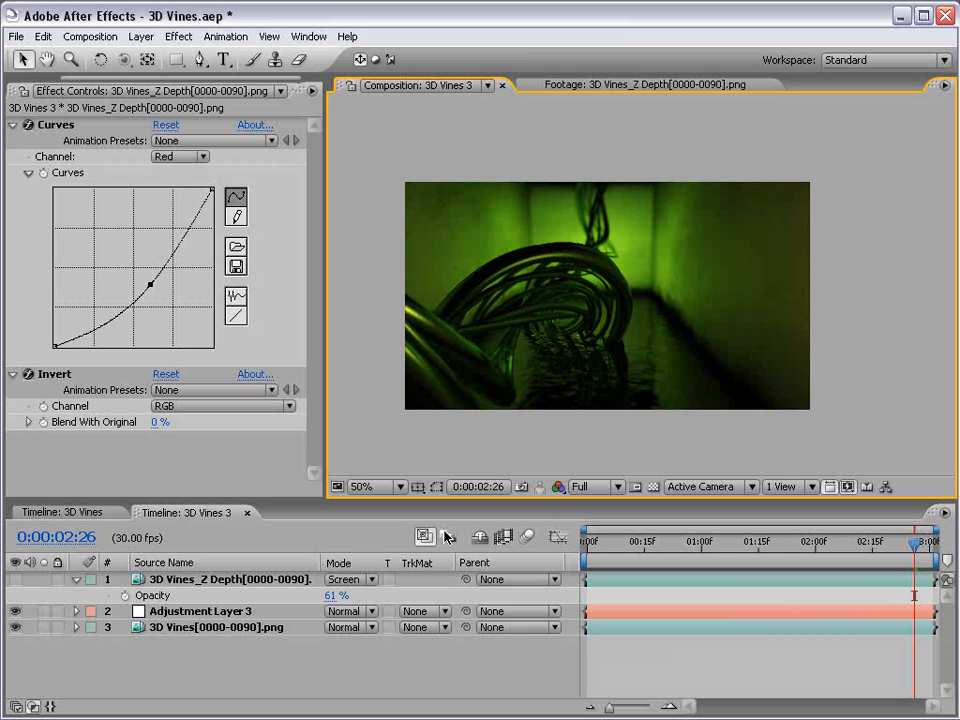
Switch to Firefox and look through the Twitch plug-in page on videocopilot.net, including its preview video and feature list.
{"action": "key", "text": "alt+Tab"}
{"action": "left_click_drag", "start_coordinate": [322, 521], "coordinate": [350, 546]}
{"action": "left_click", "coordinate": [351, 546]}
{"action": "scroll", "coordinate": [435, 525], "scroll_direction": "down", "scroll_amount": 4}
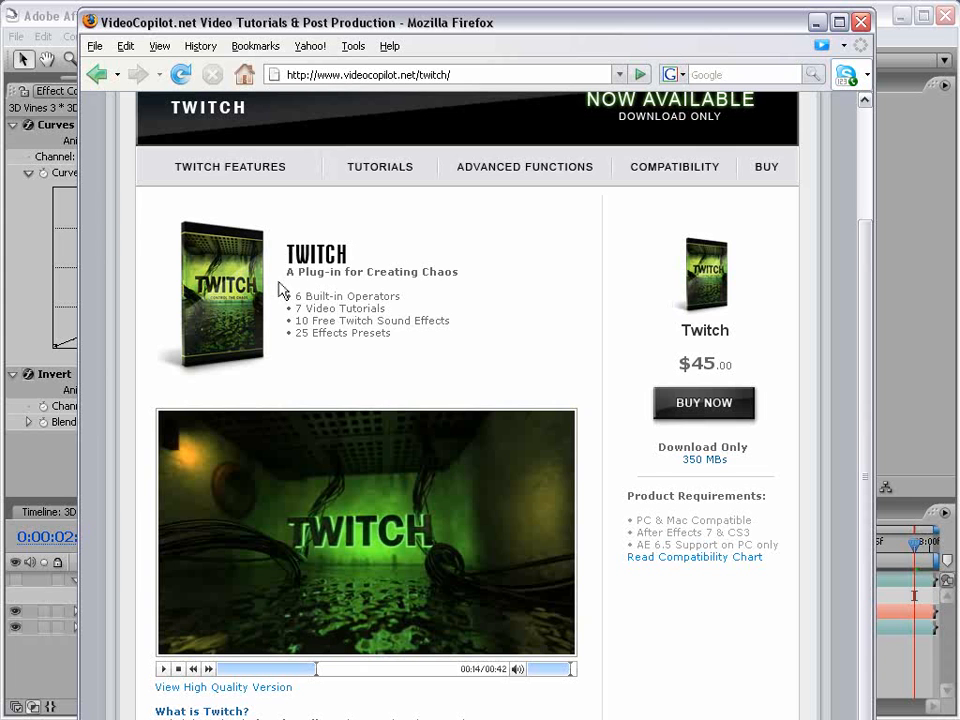
{"action": "left_click_drag", "start_coordinate": [289, 272], "coordinate": [424, 311]}
{"action": "left_click", "coordinate": [429, 332]}
{"action": "scroll", "coordinate": [435, 452], "scroll_direction": "up", "scroll_amount": 3}
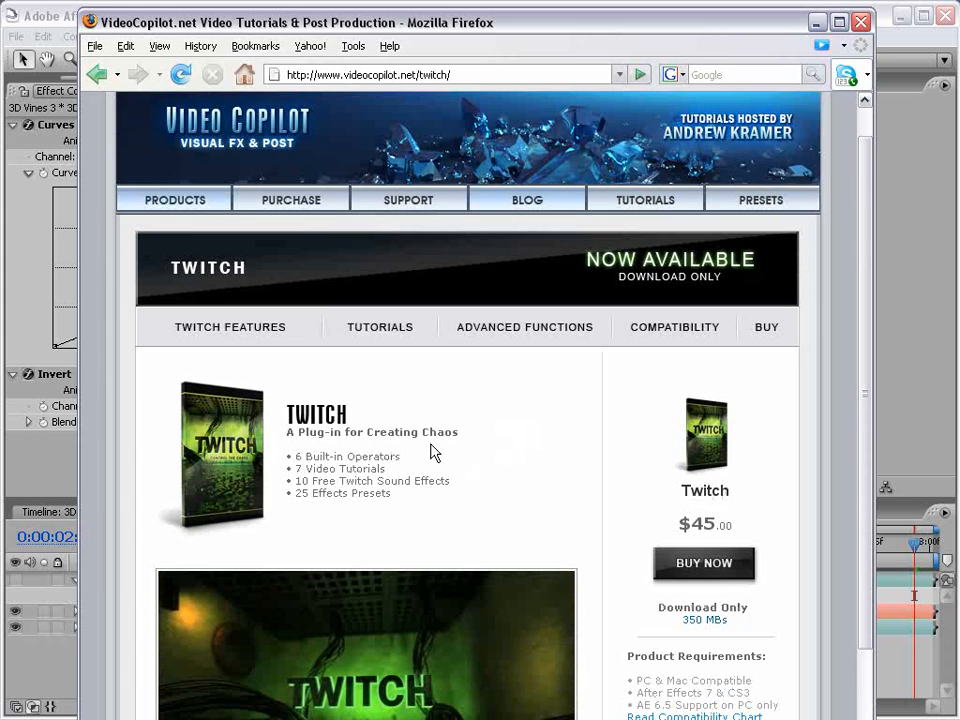
Open the Video Copilot products page and browse its list of products.
{"action": "left_click", "coordinate": [178, 200]}
{"action": "scroll", "coordinate": [311, 414], "scroll_direction": "down", "scroll_amount": 8}
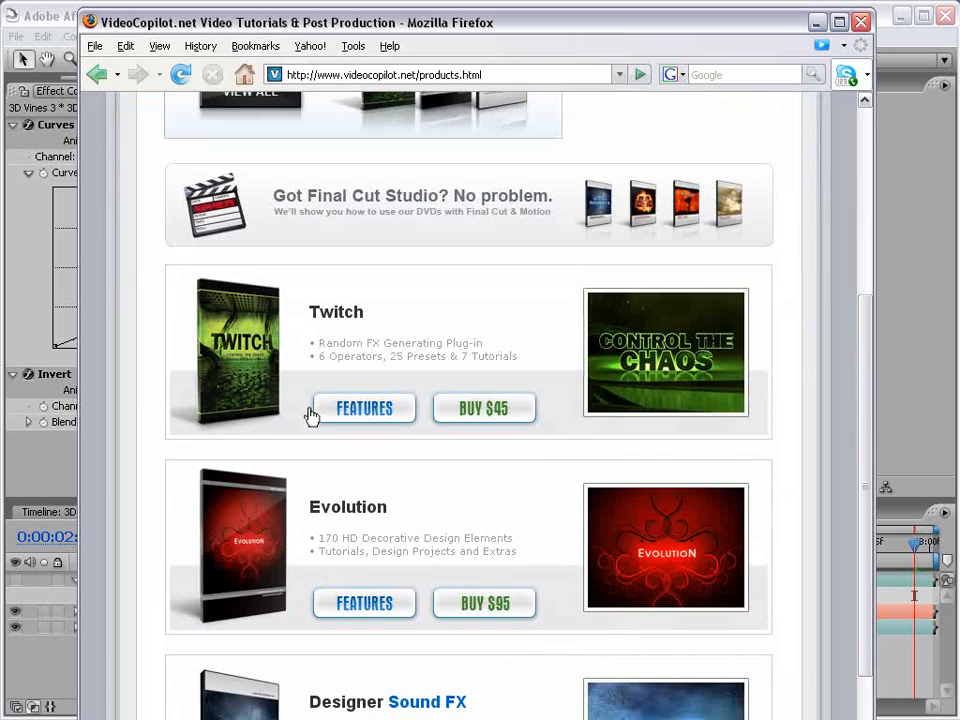
{"action": "scroll", "coordinate": [273, 463], "scroll_direction": "down", "scroll_amount": 3}
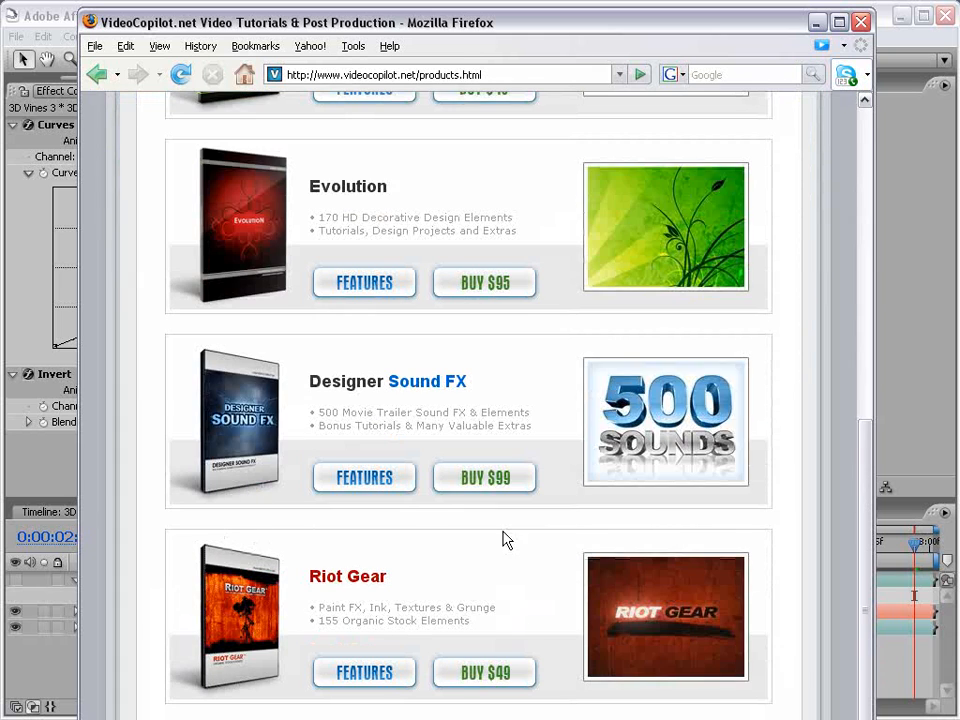
{"action": "scroll", "coordinate": [868, 635], "scroll_direction": "up", "scroll_amount": 10}
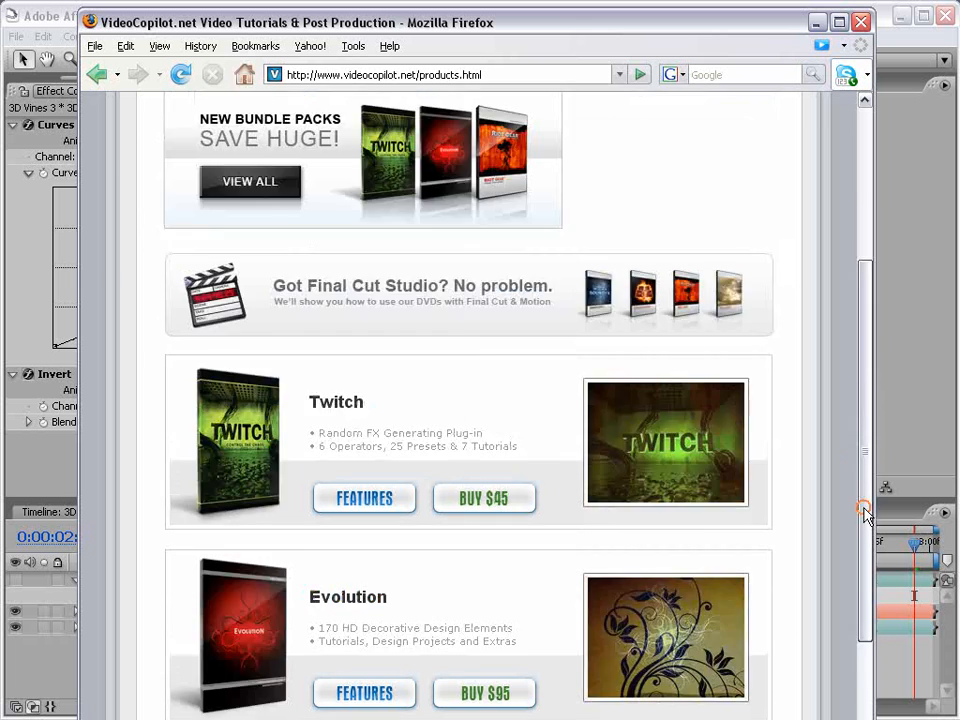